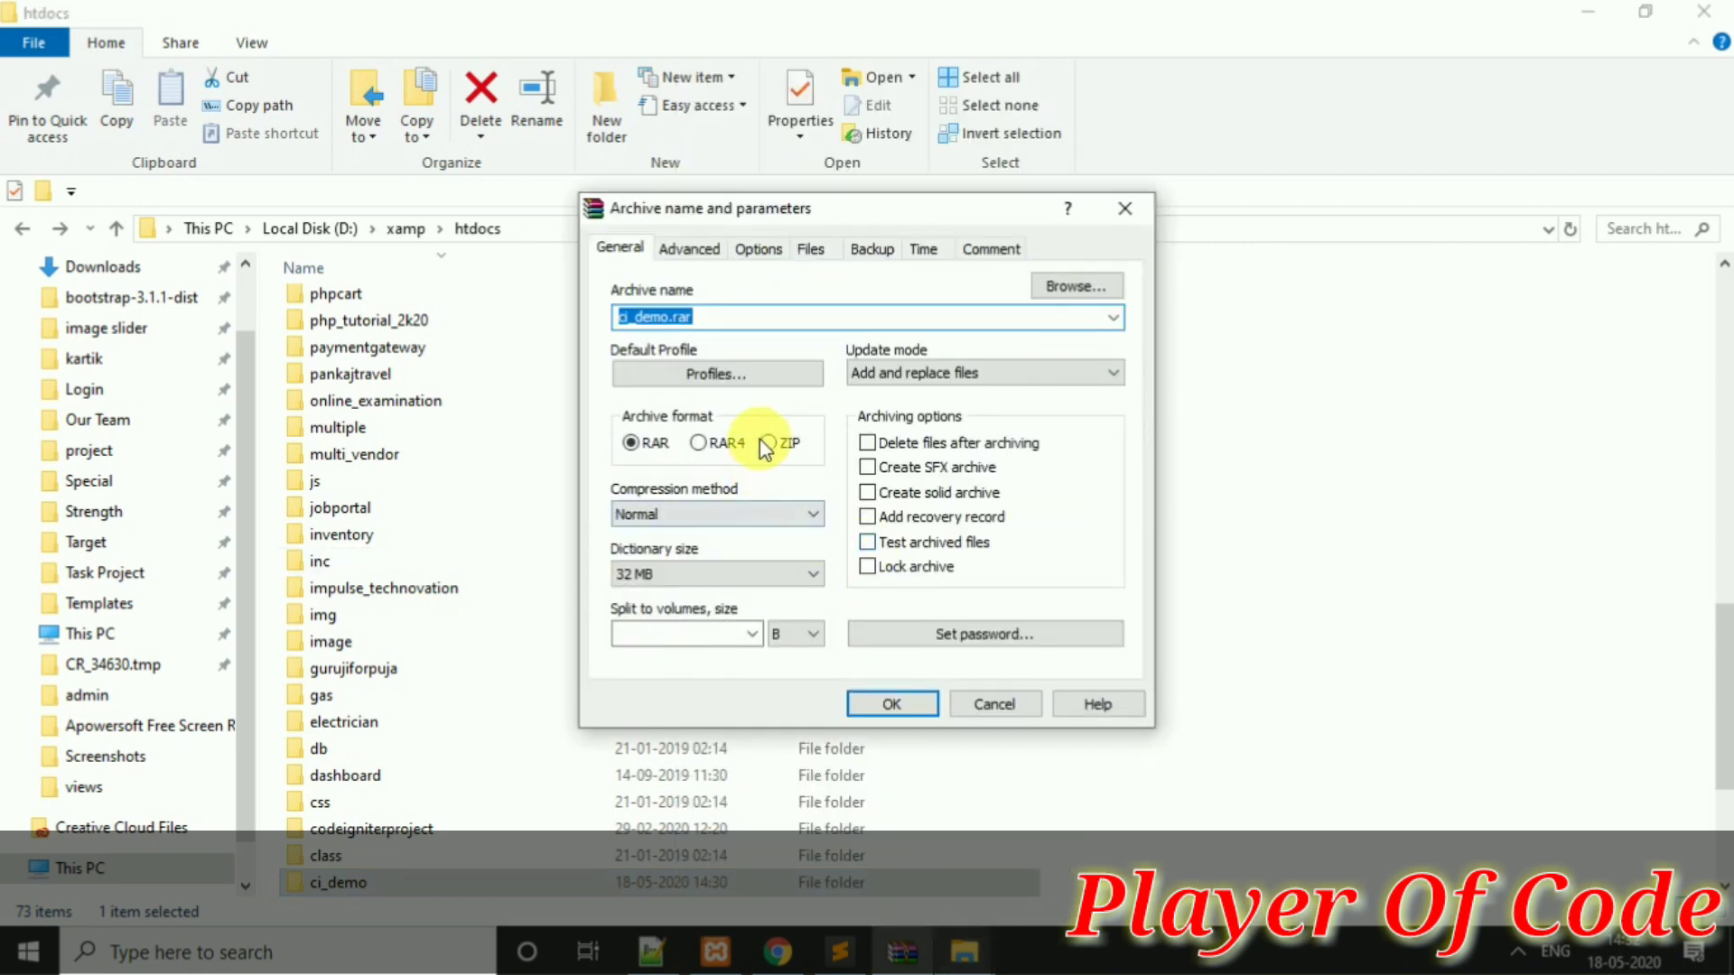
Archive the ci_demo folder in ZIP format as ci_demo.zip
{"action": "left_click", "coordinate": [767, 442]}
{"action": "left_click", "coordinate": [885, 703]}
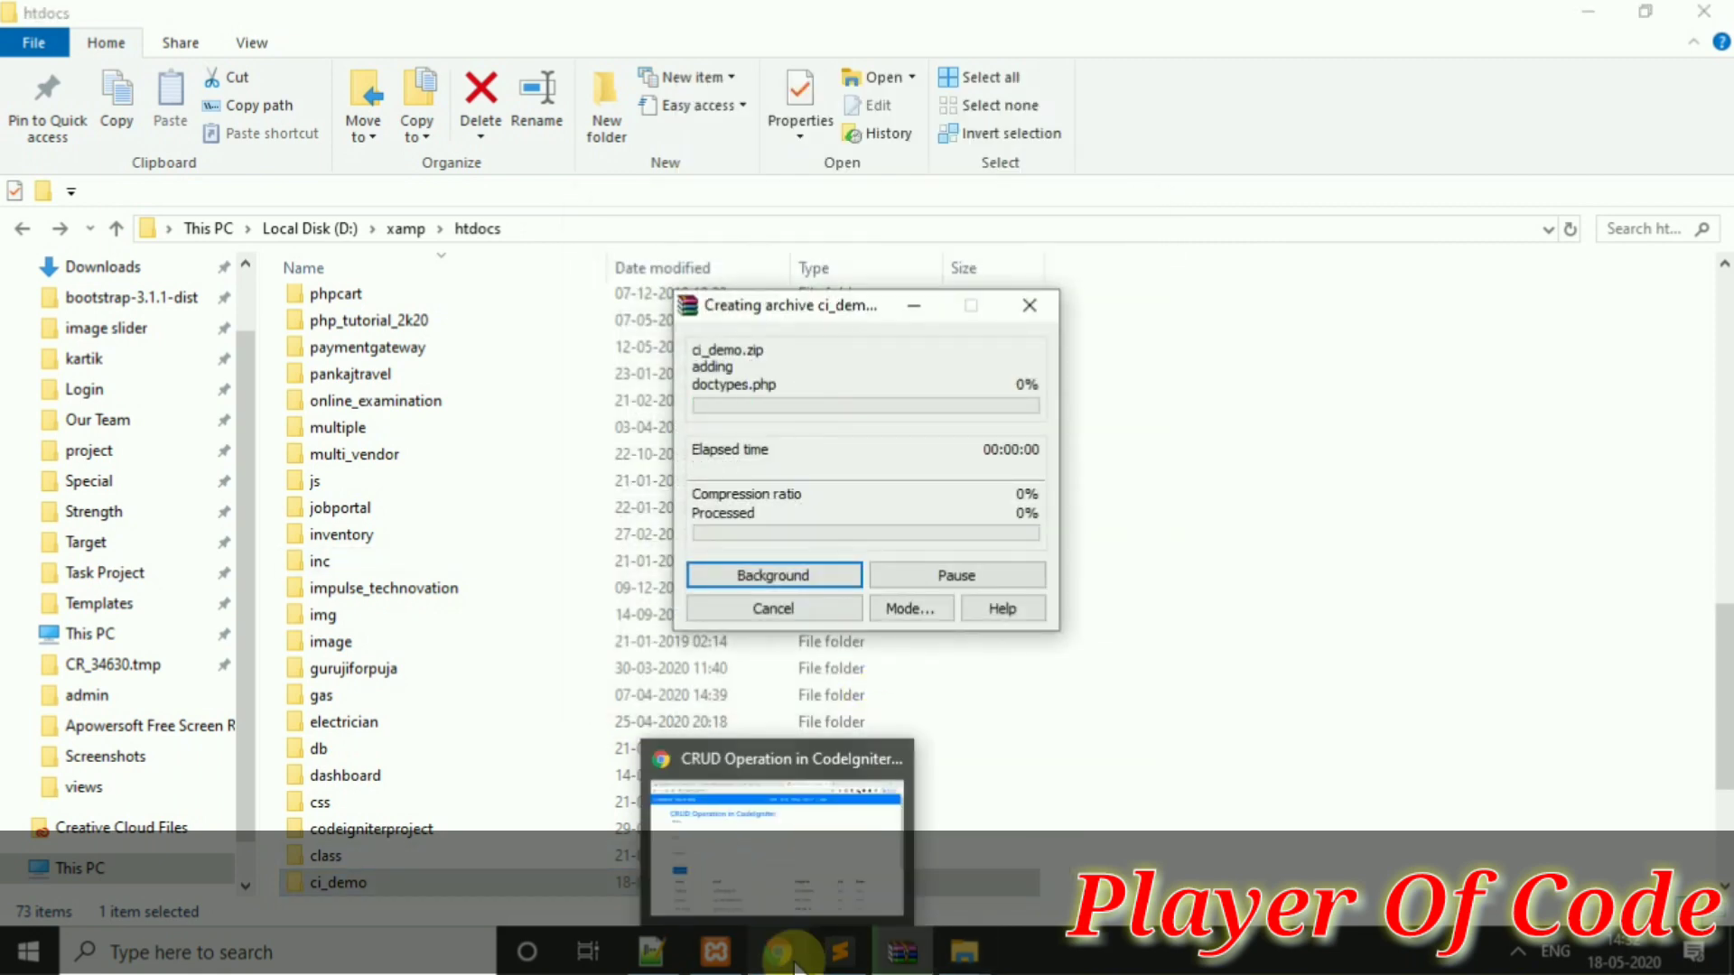
{"action": "left_click", "coordinate": [837, 870]}
Add the note line 'Export Your Database' under 'First ZIP Your project' in Sublime Text
{"action": "left_click", "coordinate": [842, 947]}
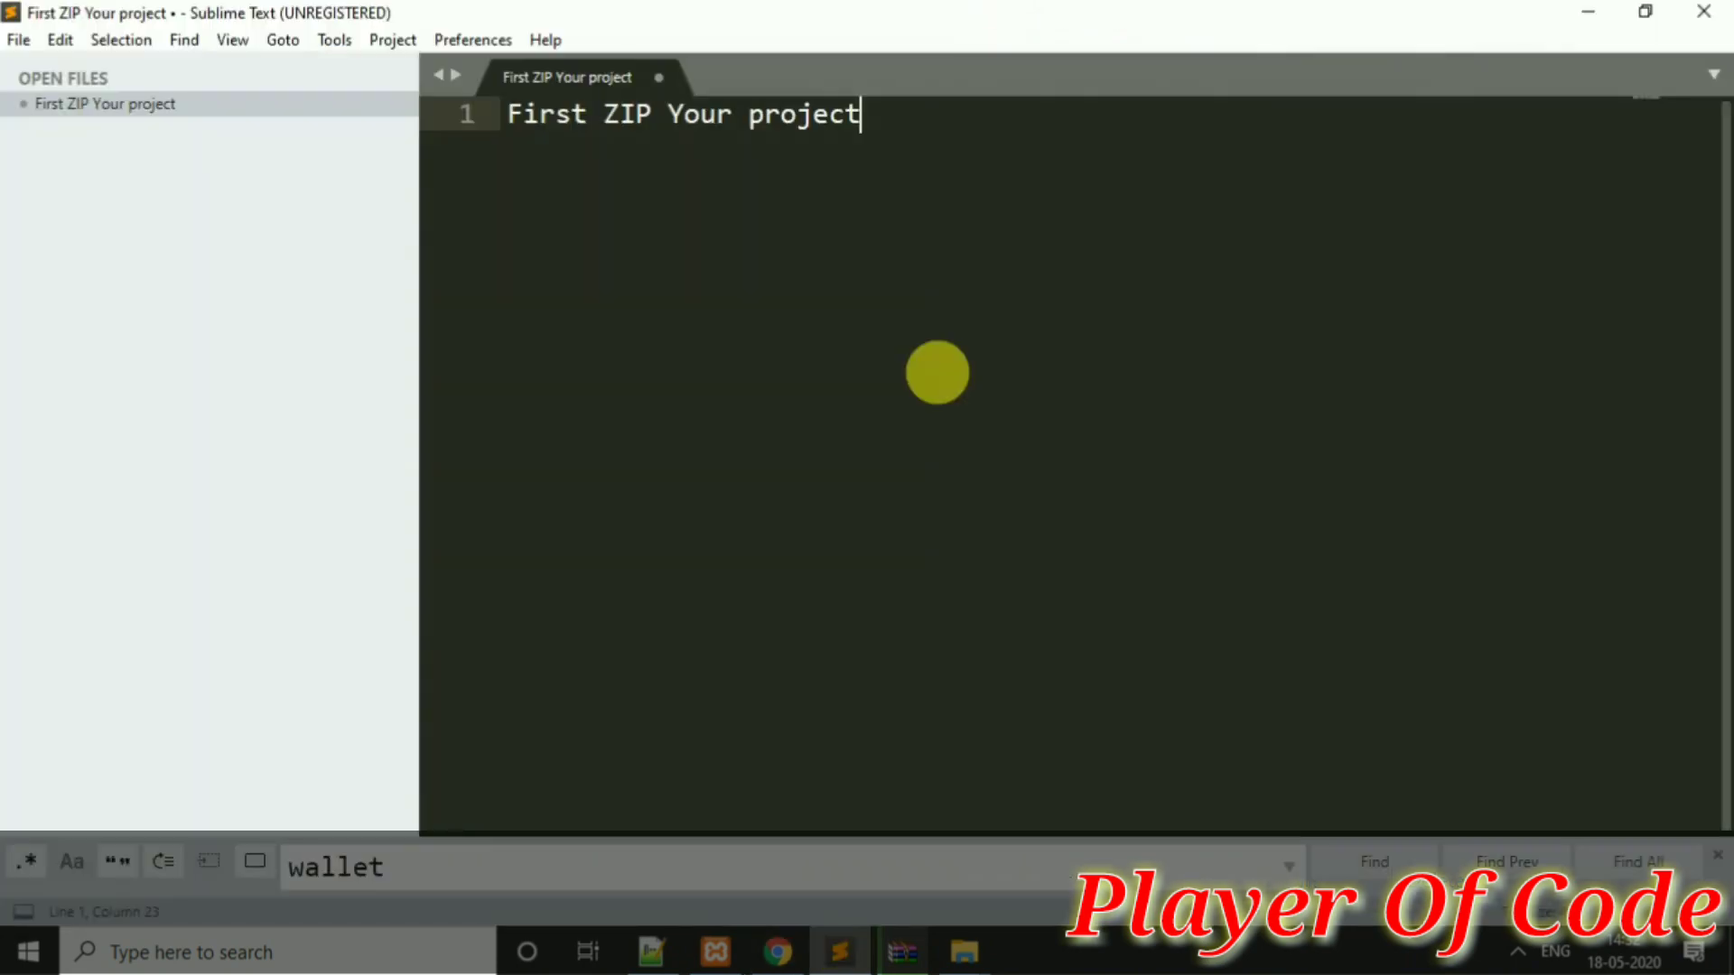
{"action": "key", "text": "Return"}
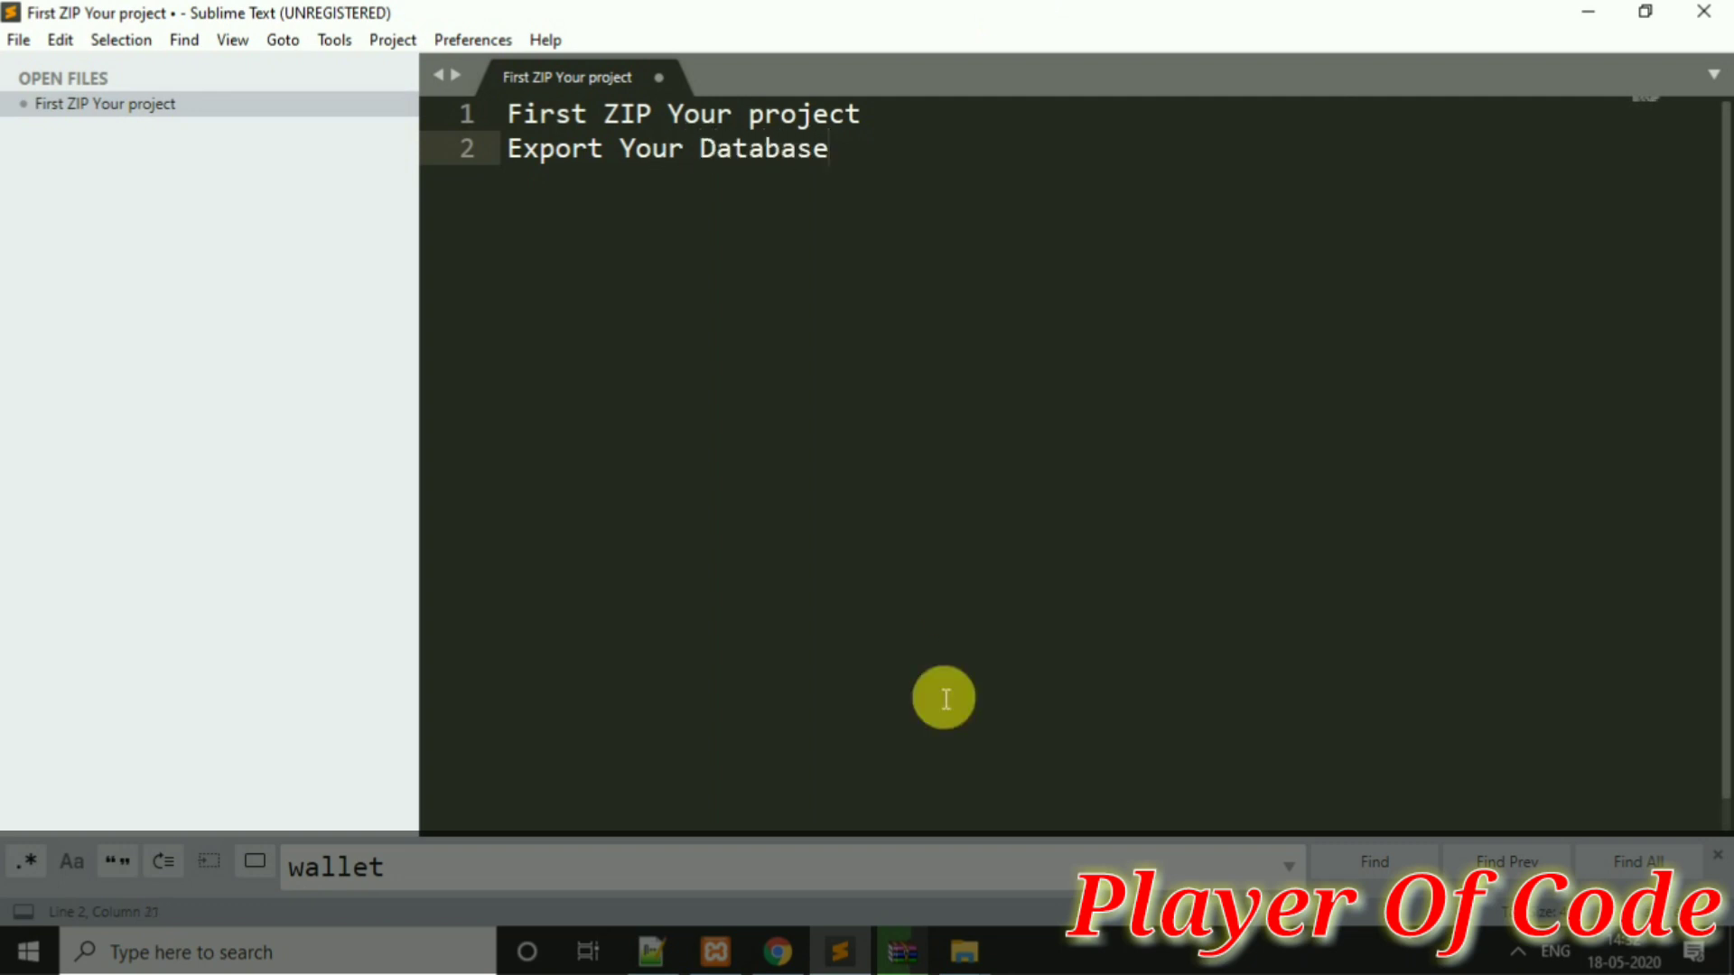
{"action": "left_click", "coordinate": [778, 952]}
Open the Export page of codeigniter_tutorial_2k20 in the localhost phpMyAdmin tab
{"action": "left_click", "coordinate": [223, 11]}
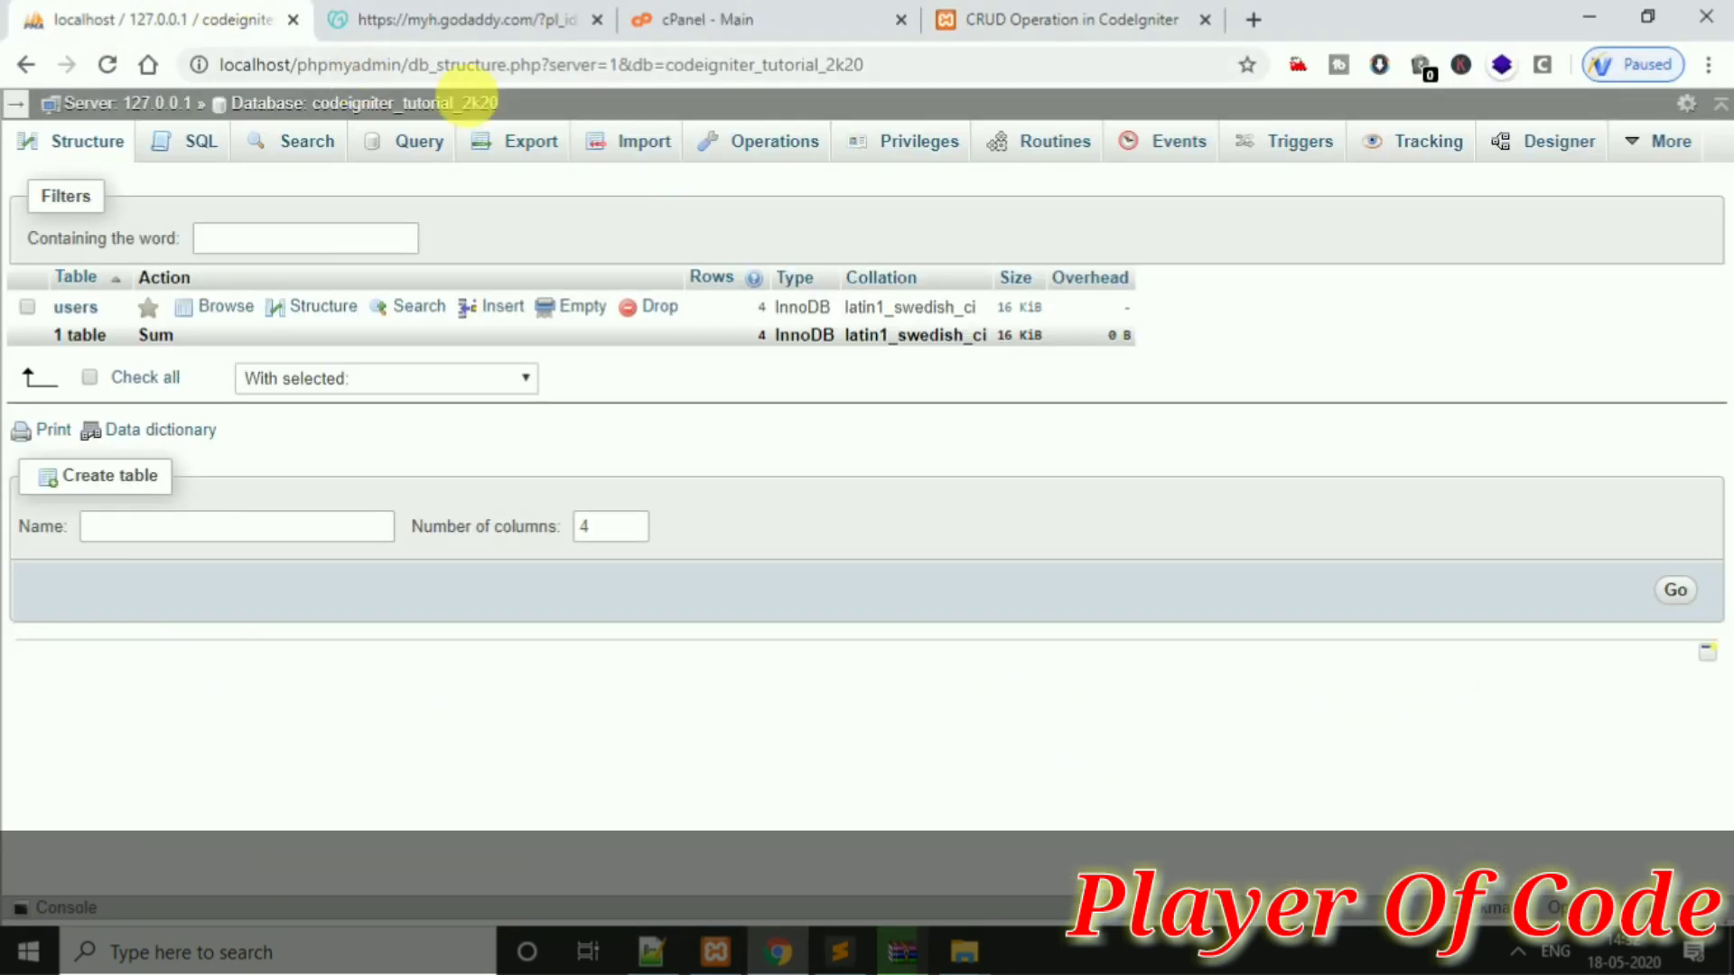
{"action": "left_click", "coordinate": [551, 152]}
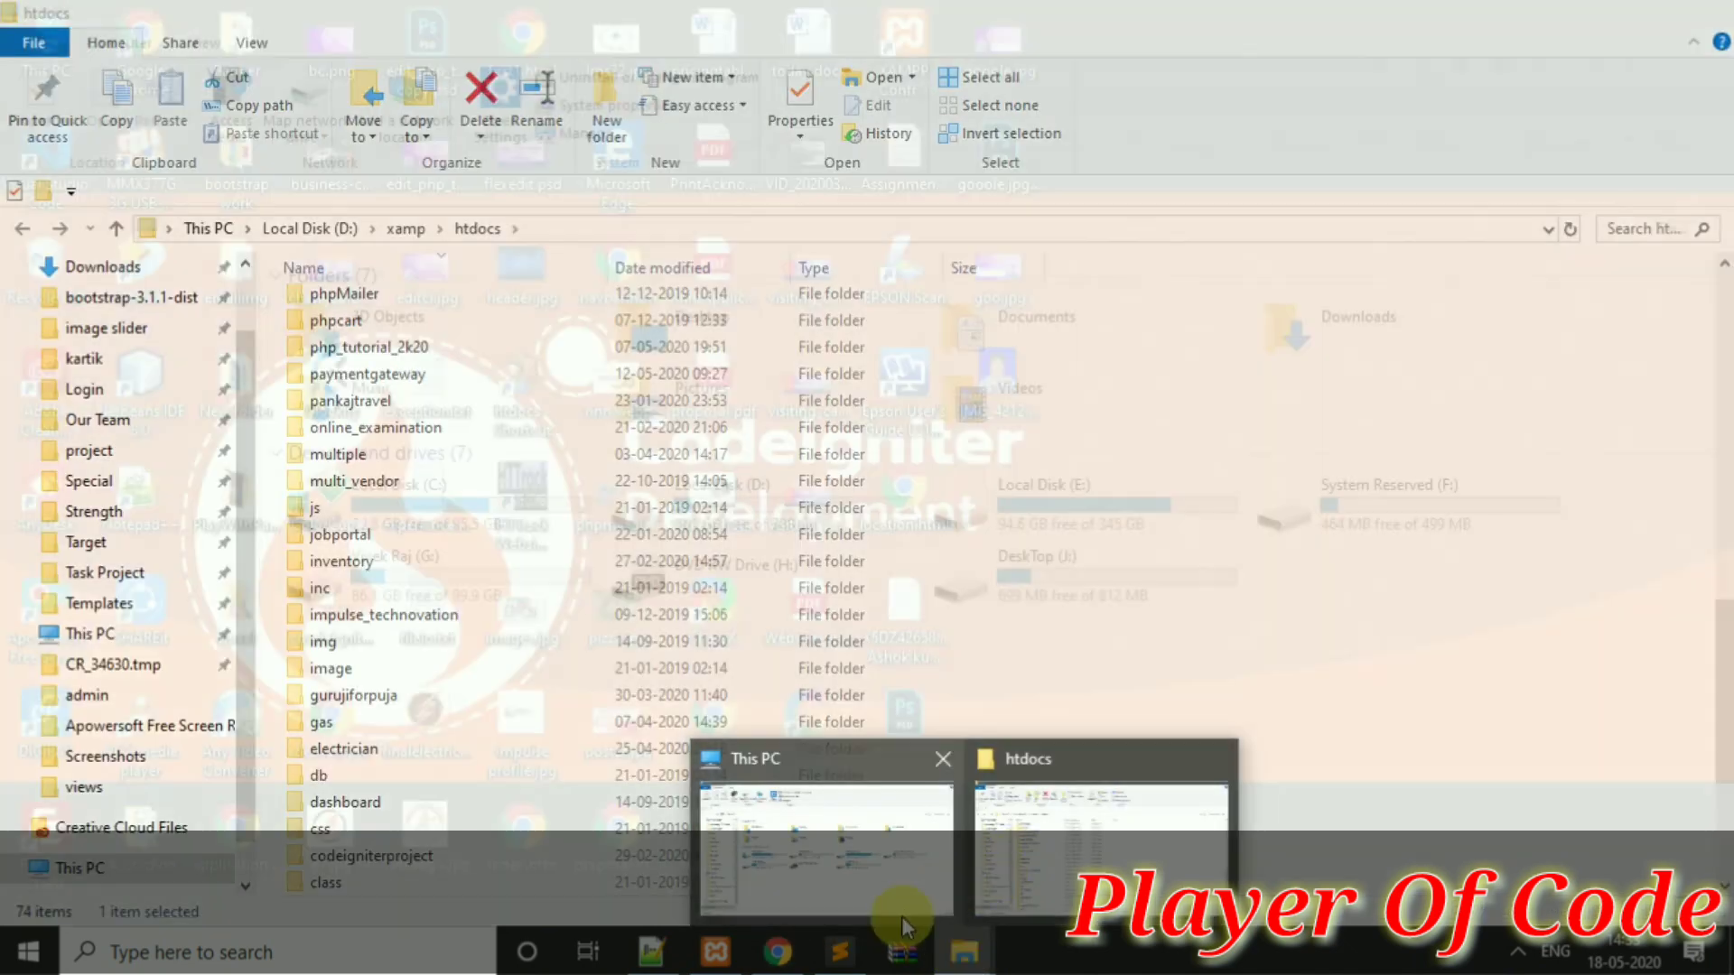
Find and select the finished 683 KB ci_demo.zip in the htdocs folder listing
{"action": "left_click", "coordinate": [989, 946]}
{"action": "left_click", "coordinate": [1028, 892]}
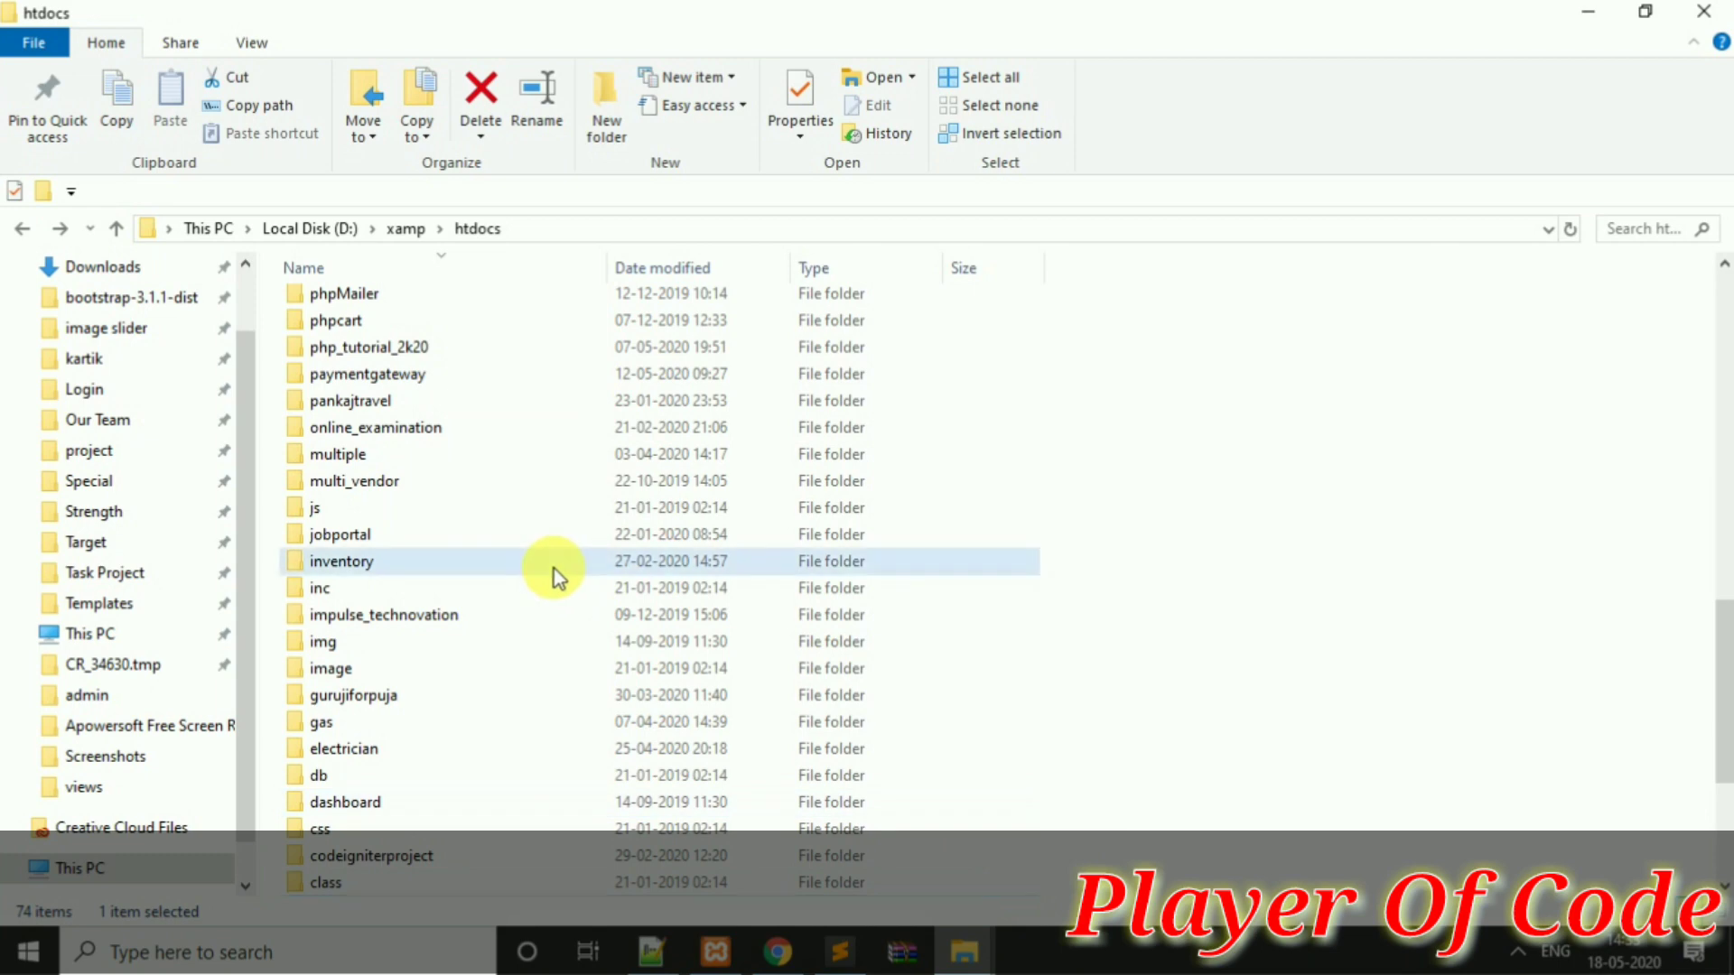
{"action": "key", "text": "c"}
{"action": "key", "text": "c"}
{"action": "key", "text": "c"}
{"action": "key", "text": "c"}
{"action": "key", "text": "c"}
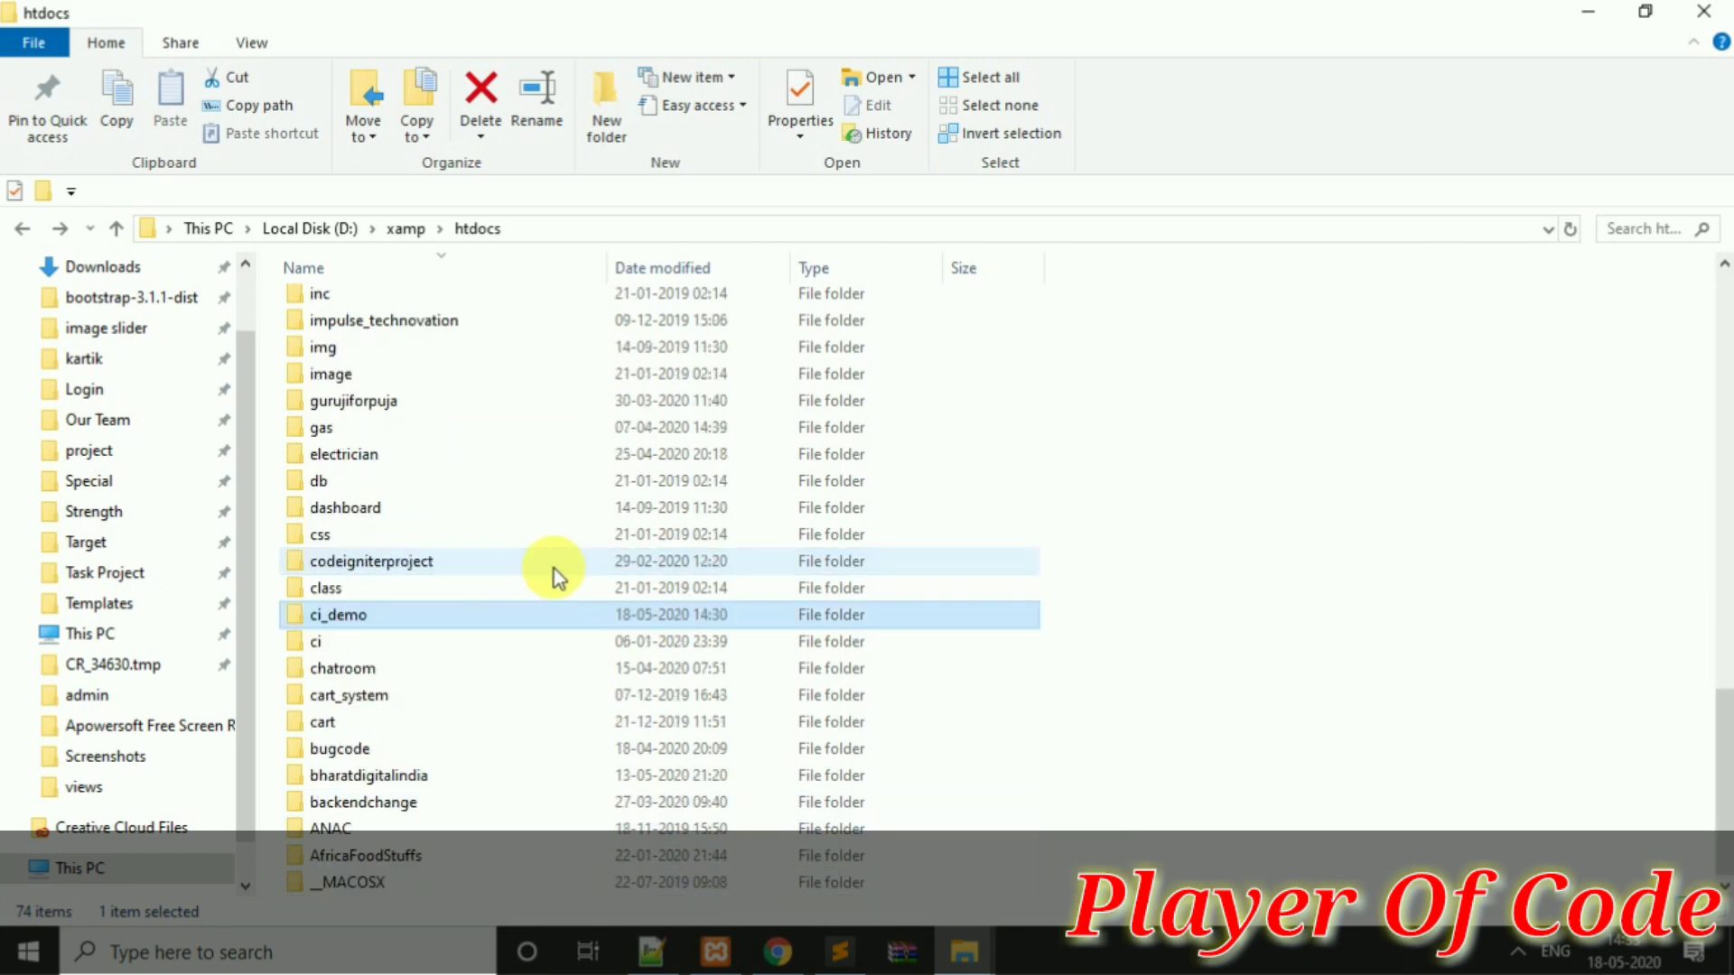
{"action": "key", "text": "c"}
{"action": "key", "text": "c"}
{"action": "key", "text": "c"}
{"action": "key", "text": "c"}
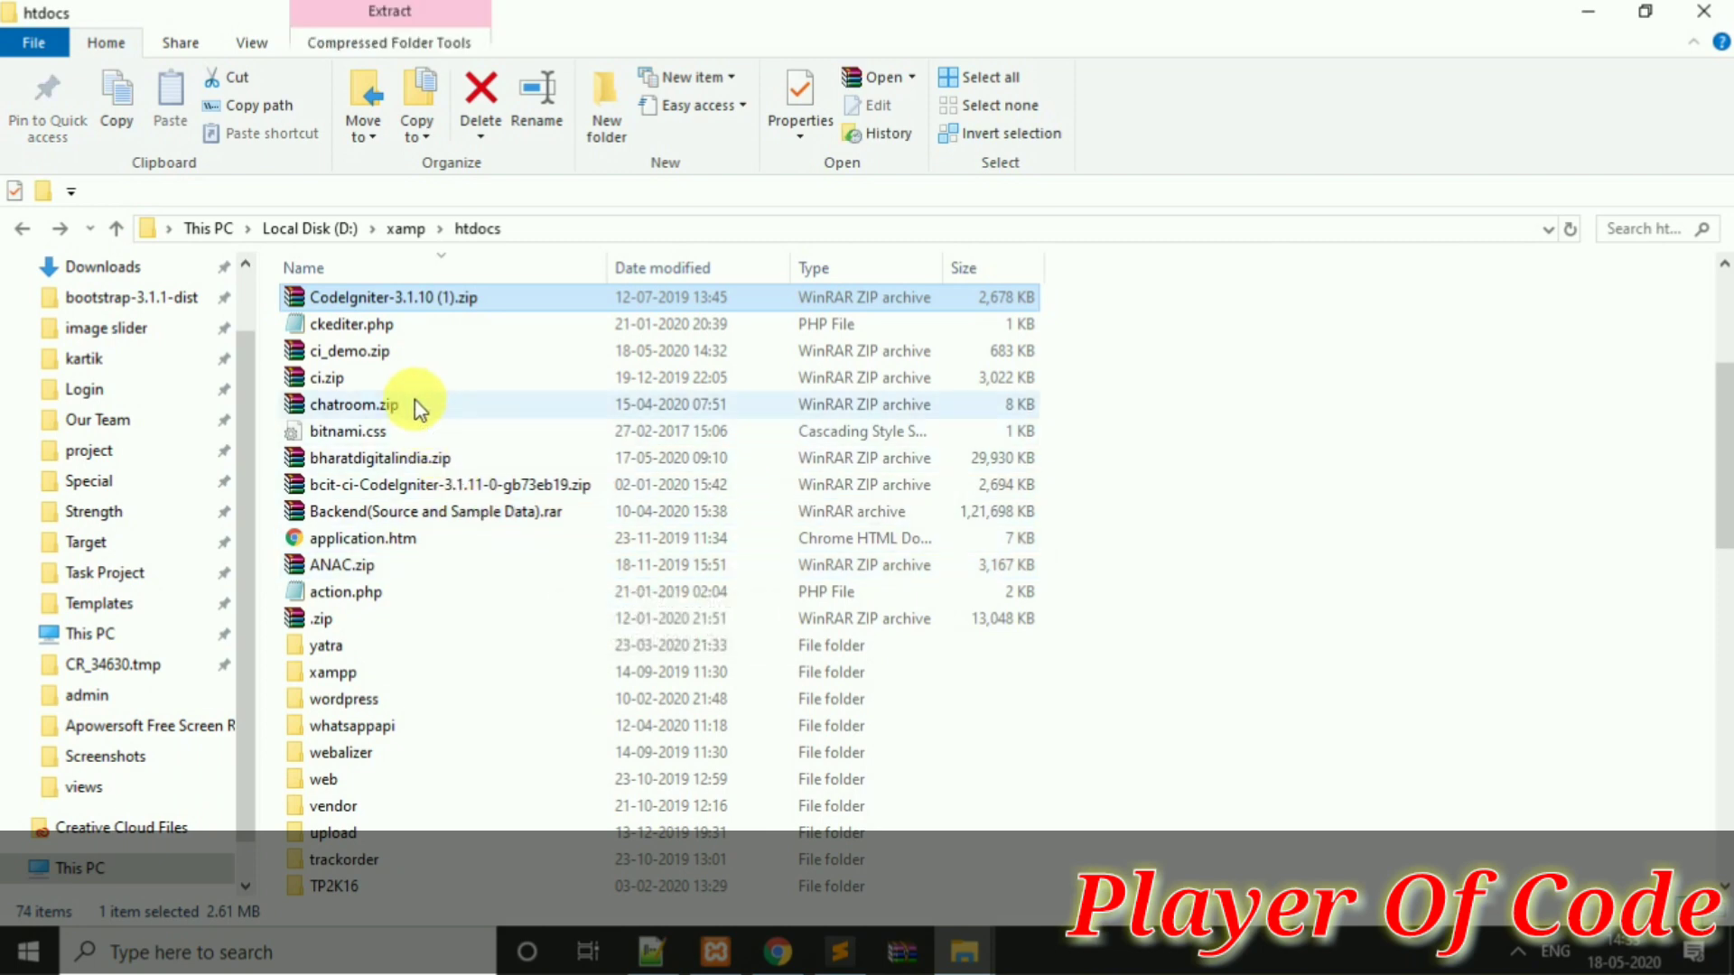
{"action": "left_click", "coordinate": [402, 350]}
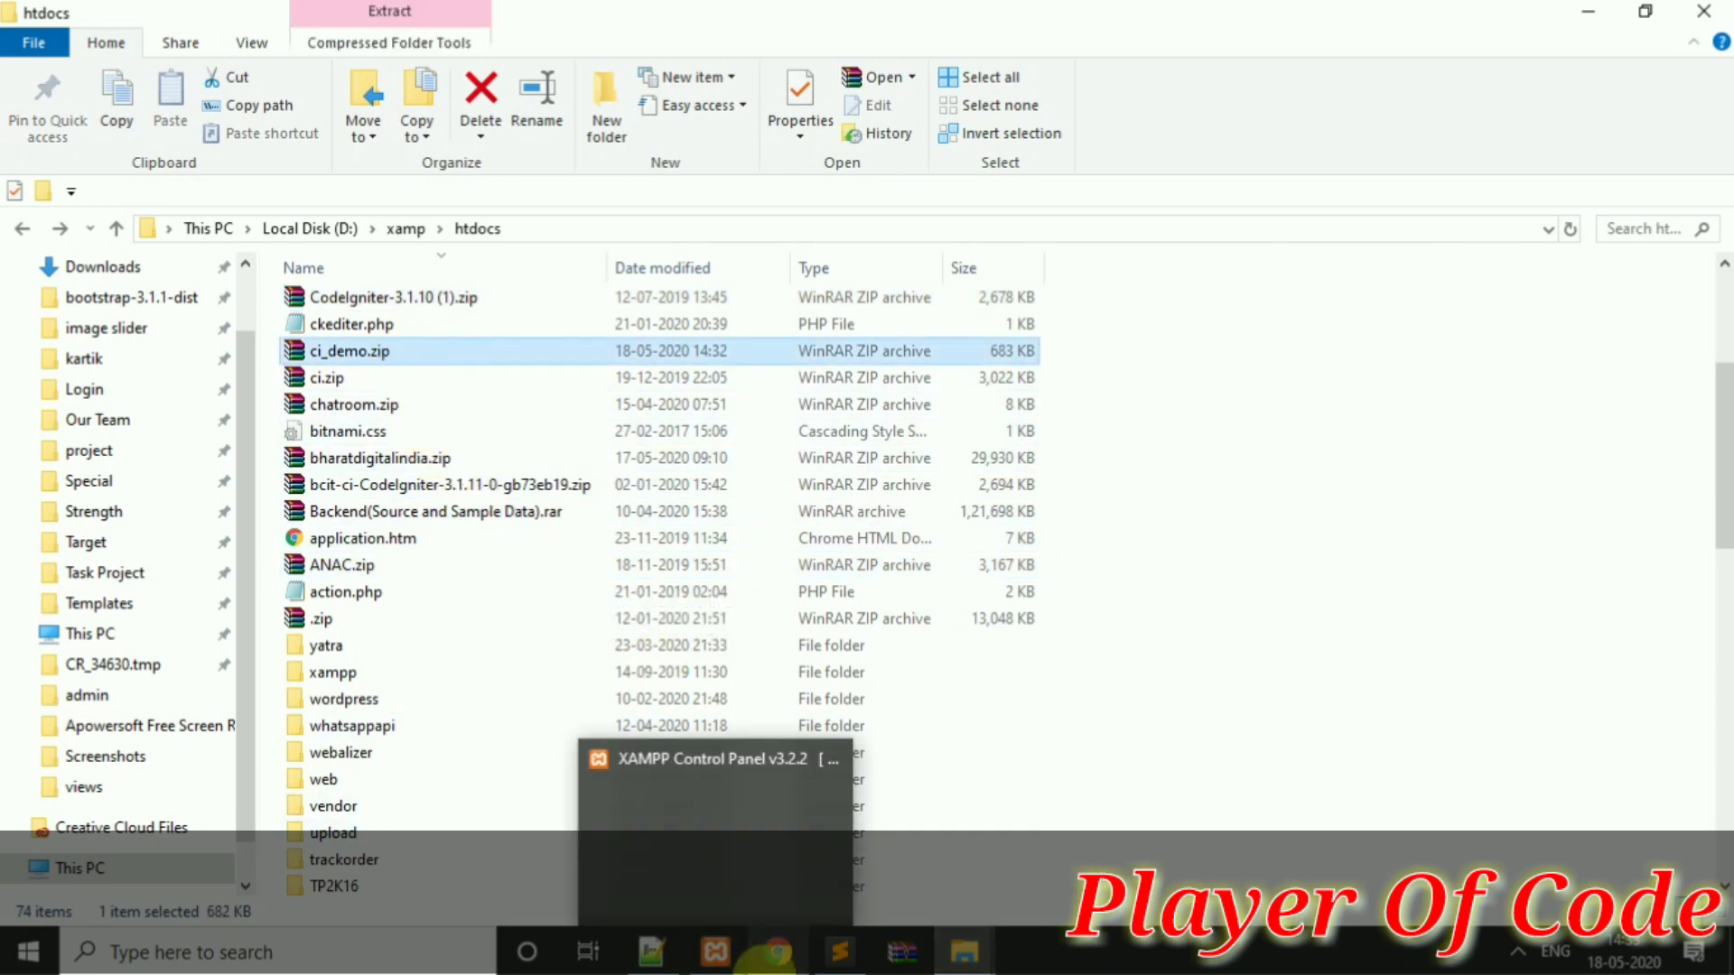
{"action": "left_click", "coordinate": [777, 952]}
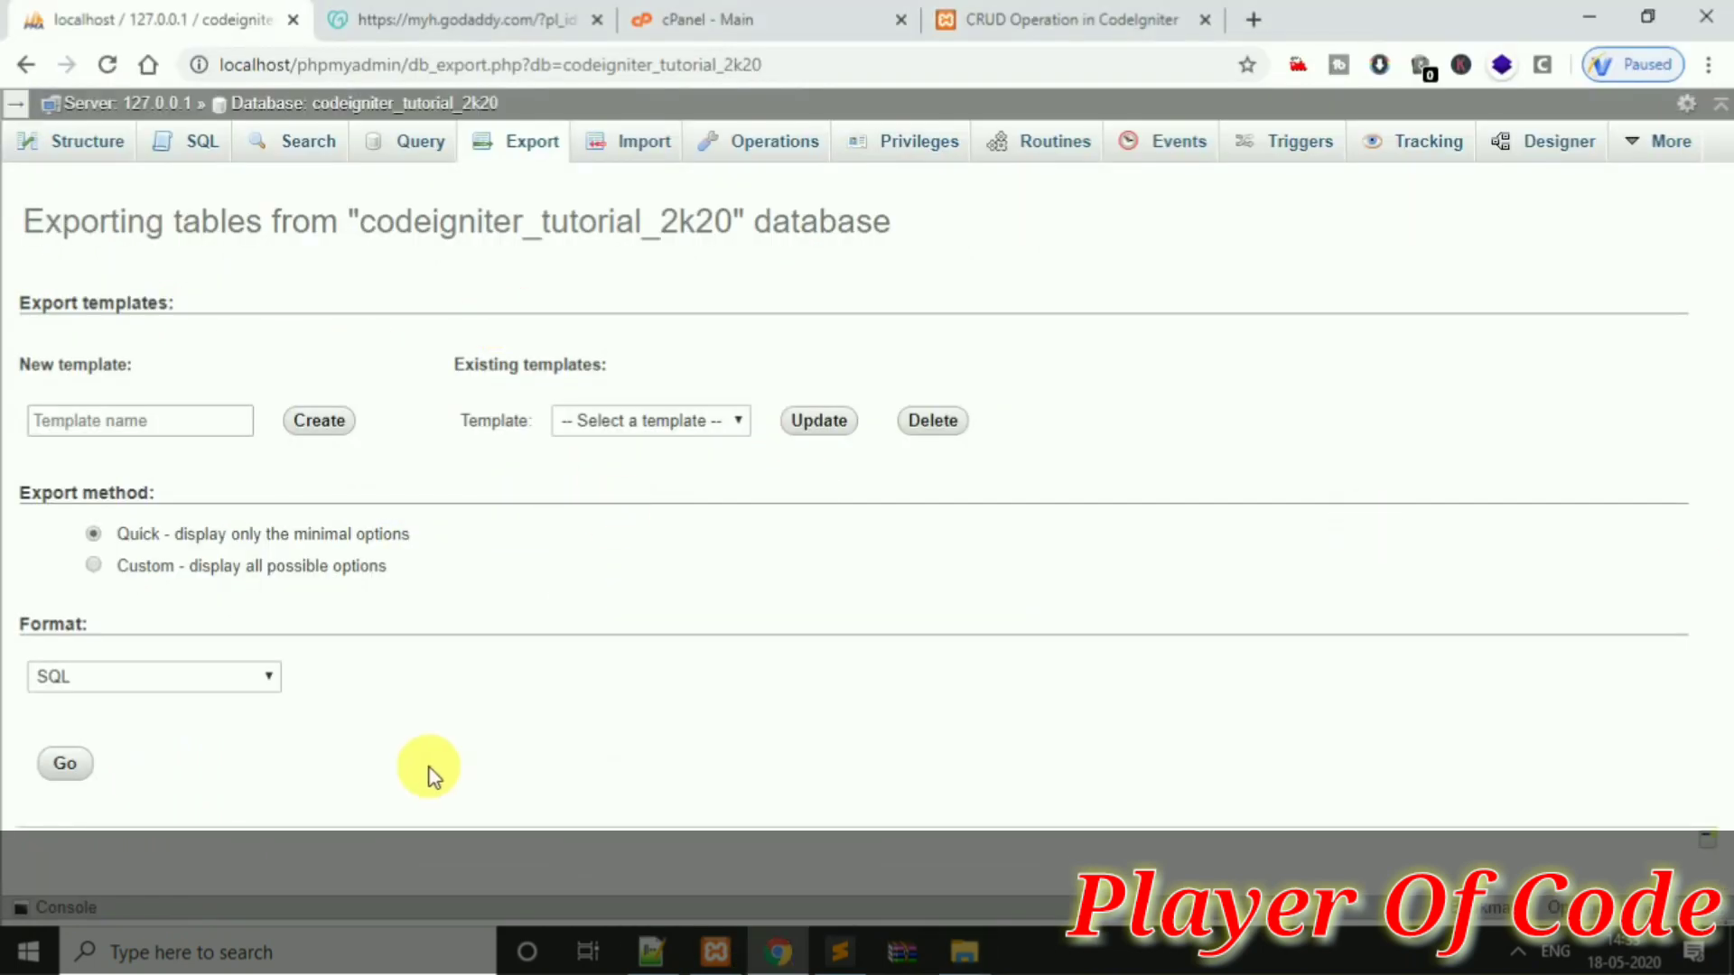
Download a quick SQL export of codeigniter_tutorial_2k20 and add the note 'Go to your CPannal and upload file'
{"action": "left_click", "coordinate": [70, 766]}
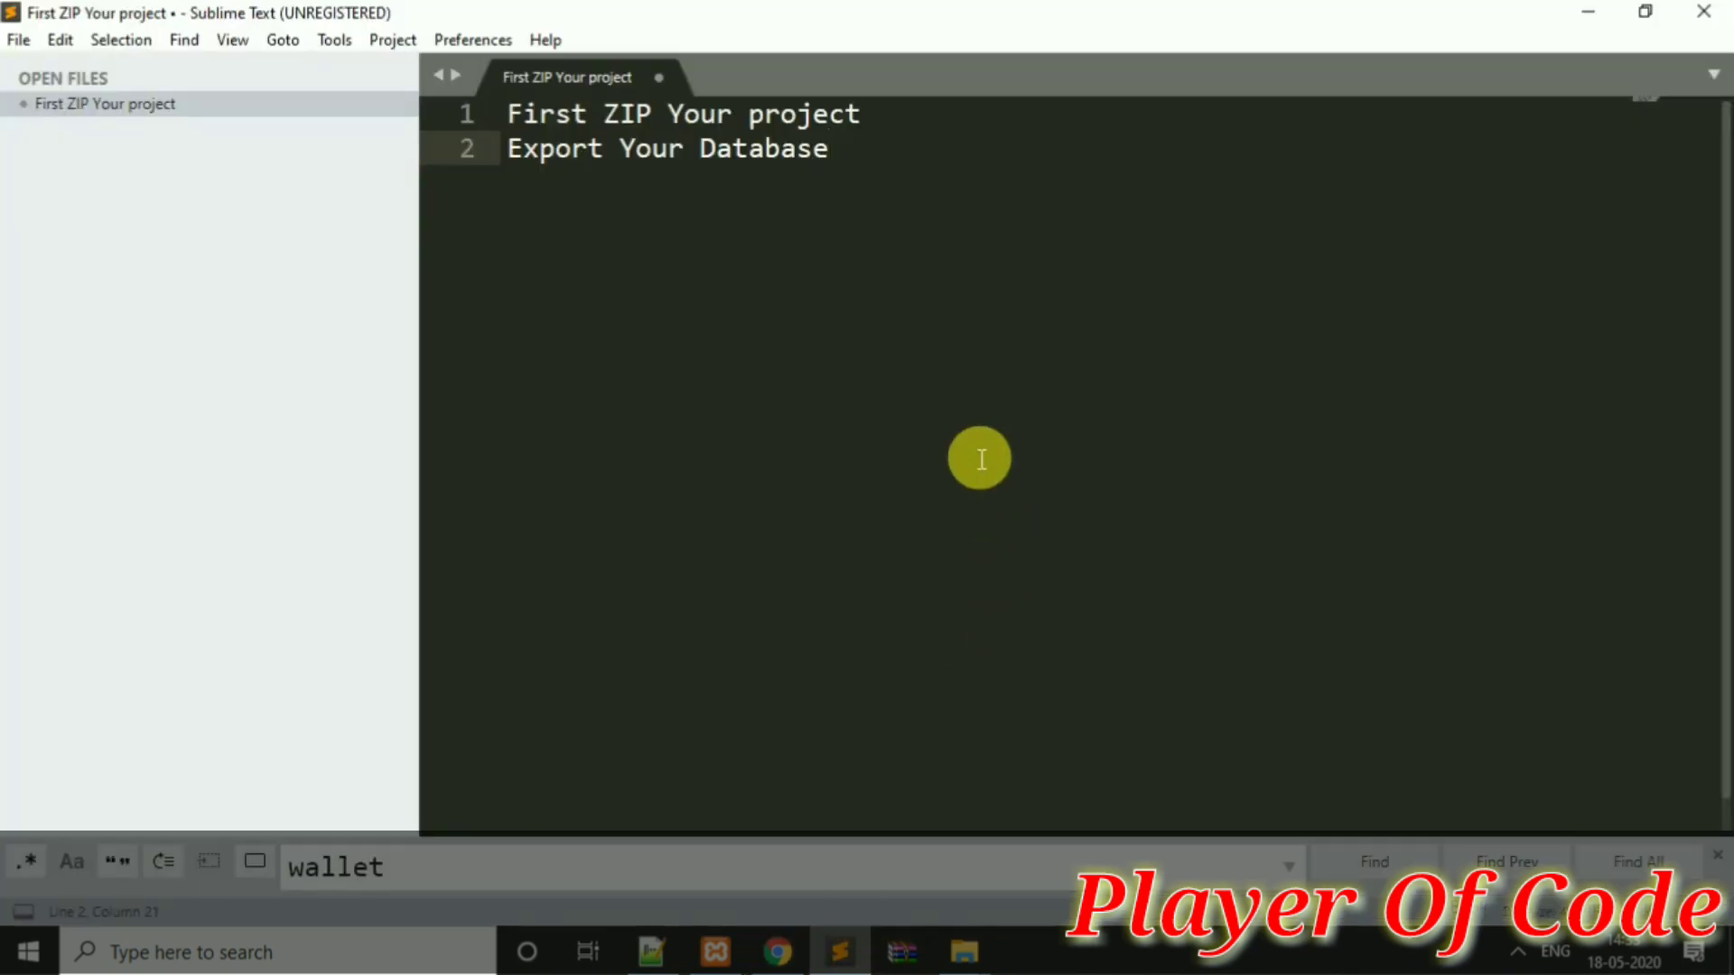
{"action": "key", "text": "Return"}
{"action": "key", "text": "Return"}
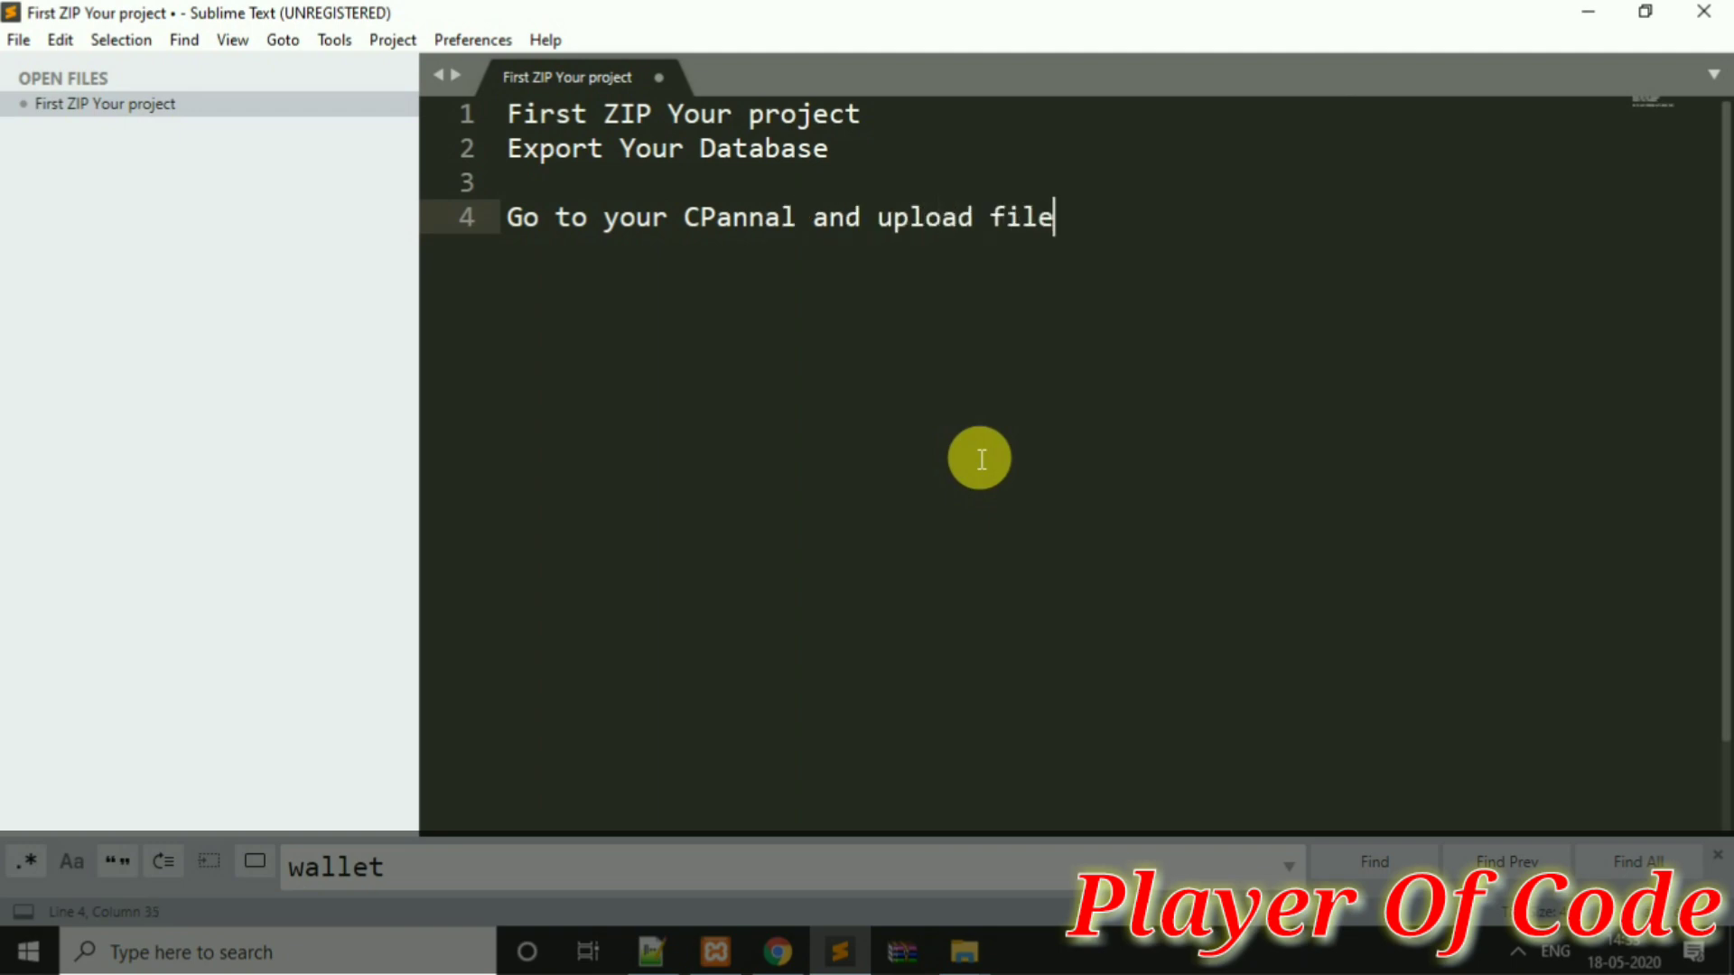
Open File Manager from the Files section of the cPanel dashboard
{"action": "left_click", "coordinate": [777, 950]}
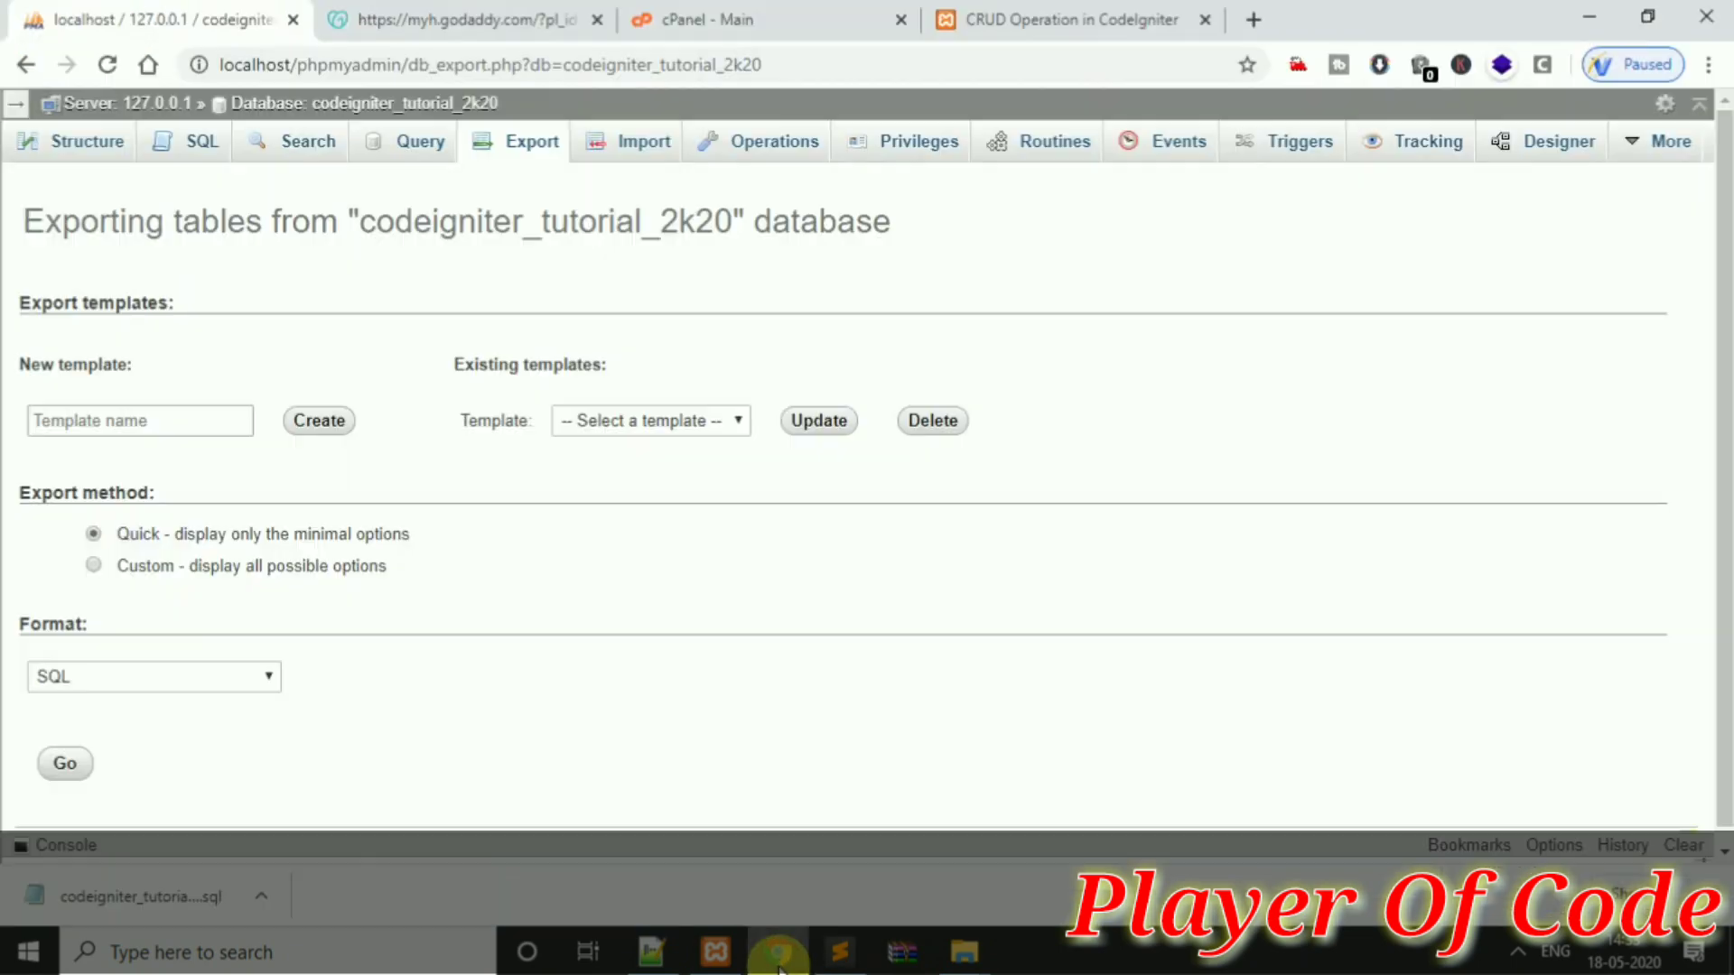
{"action": "left_click", "coordinate": [1003, 25]}
{"action": "left_click", "coordinate": [867, 19]}
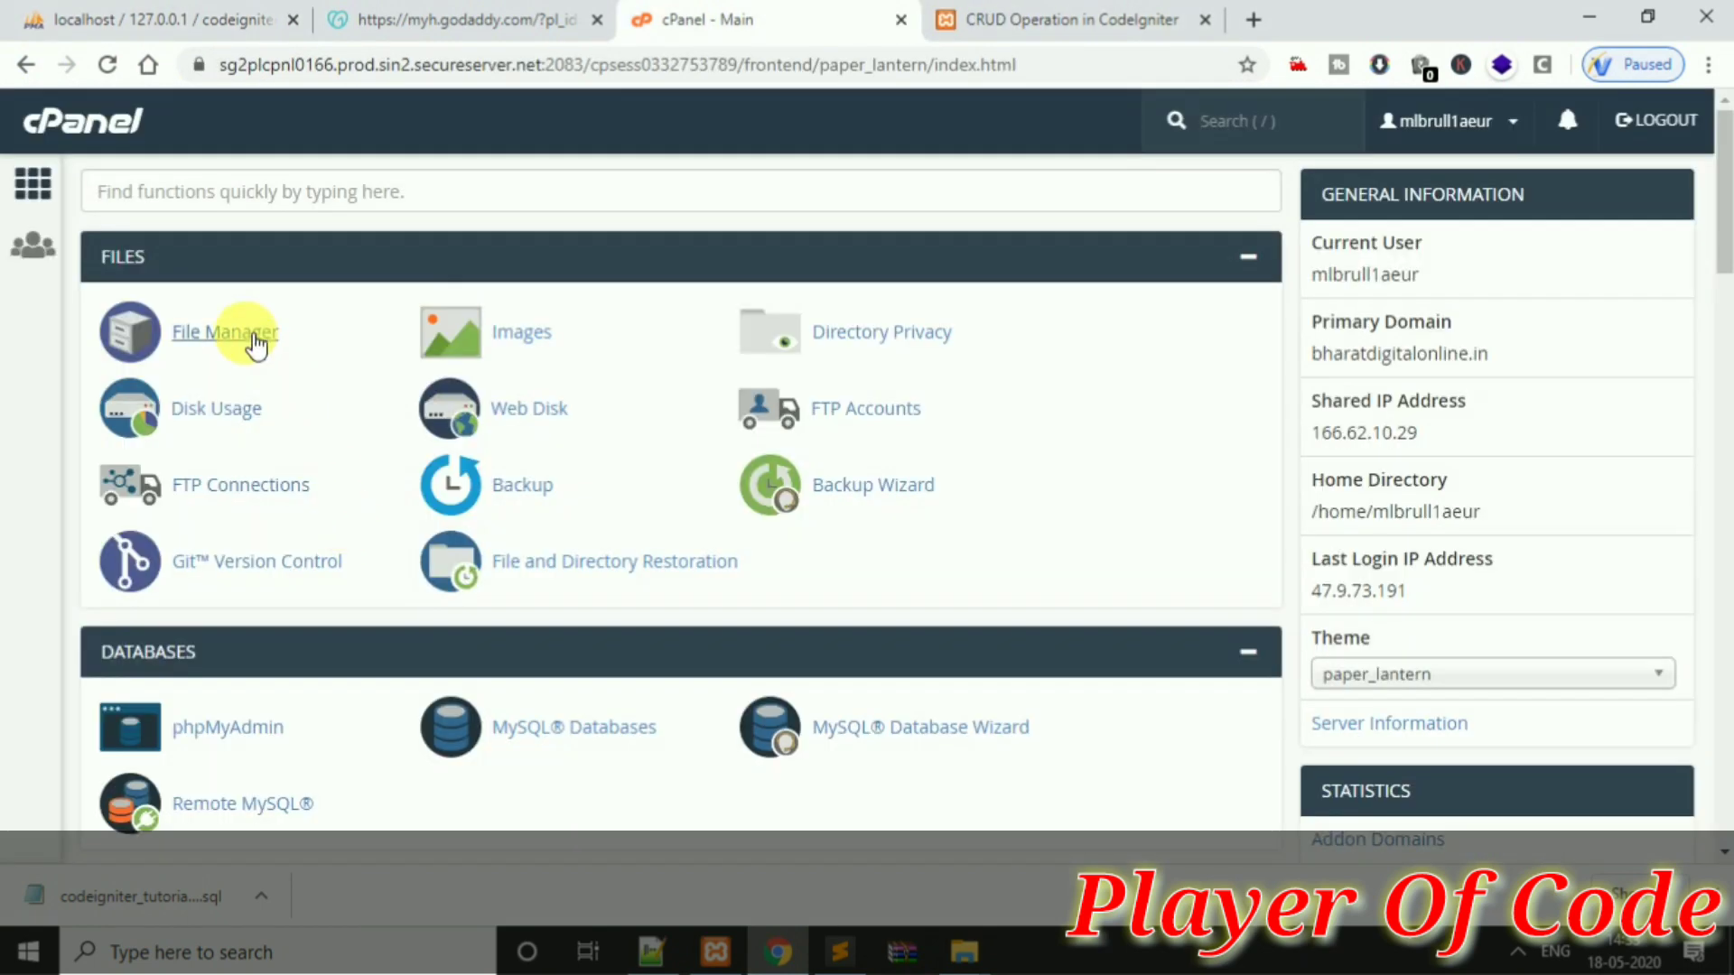
{"action": "left_click", "coordinate": [240, 337]}
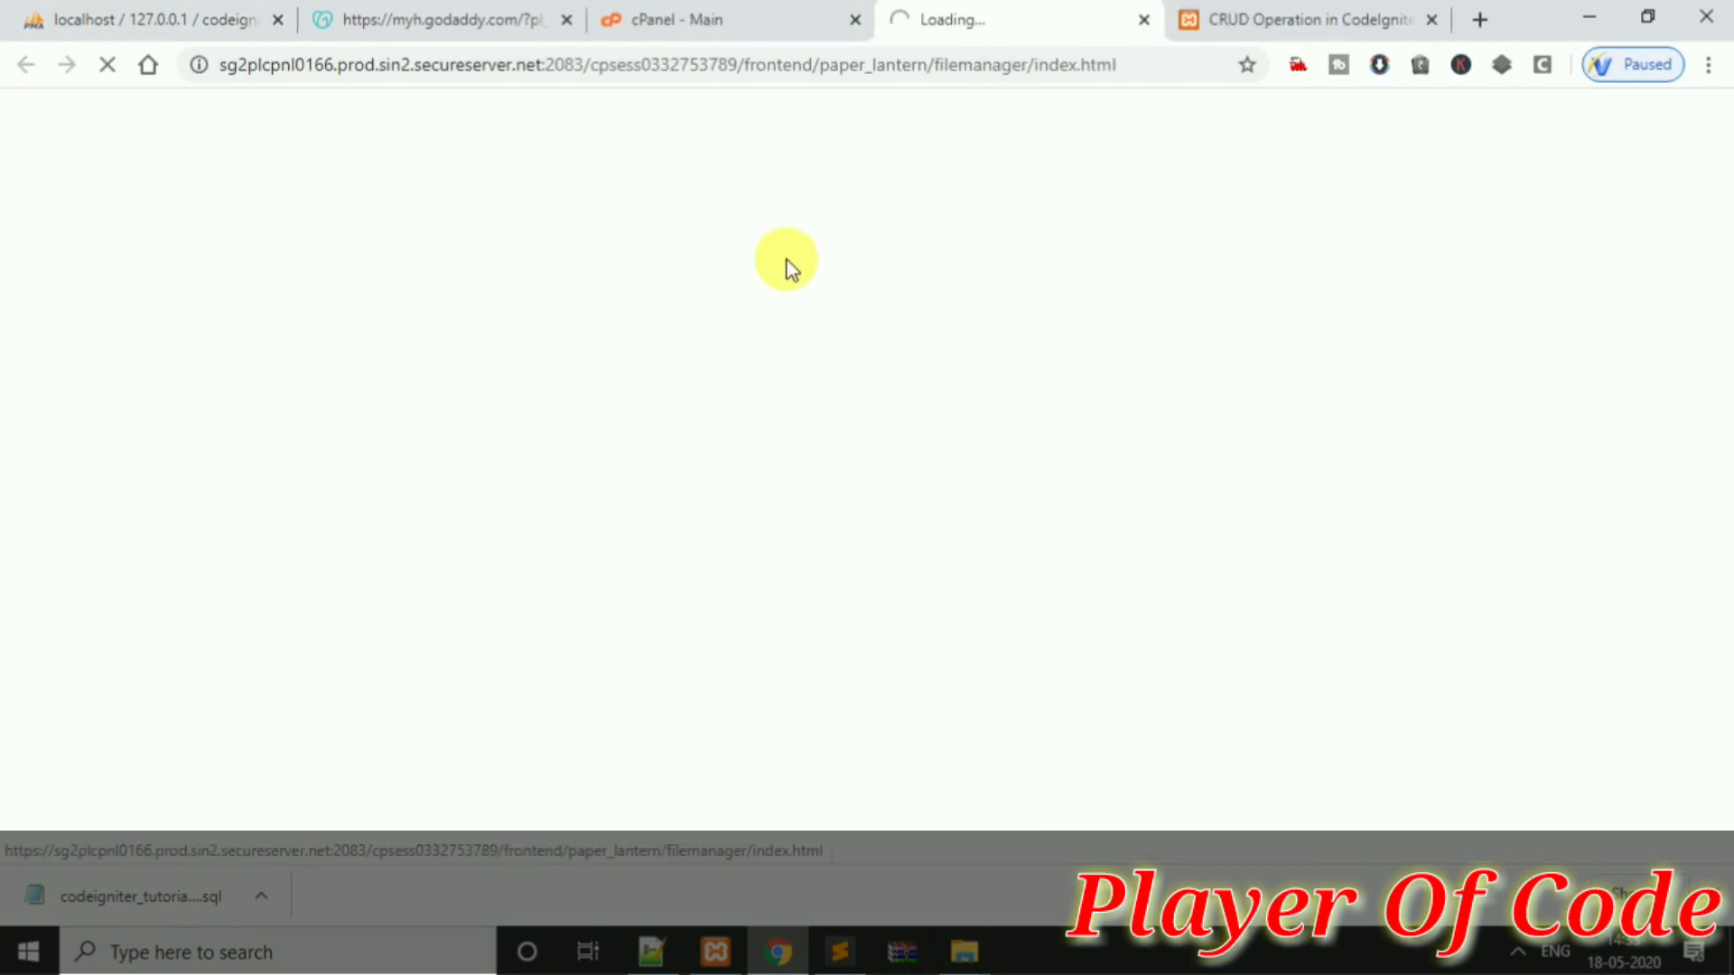
Close the extra This PC window and show the File Manager tab listing public_html
{"action": "left_click", "coordinate": [746, 21]}
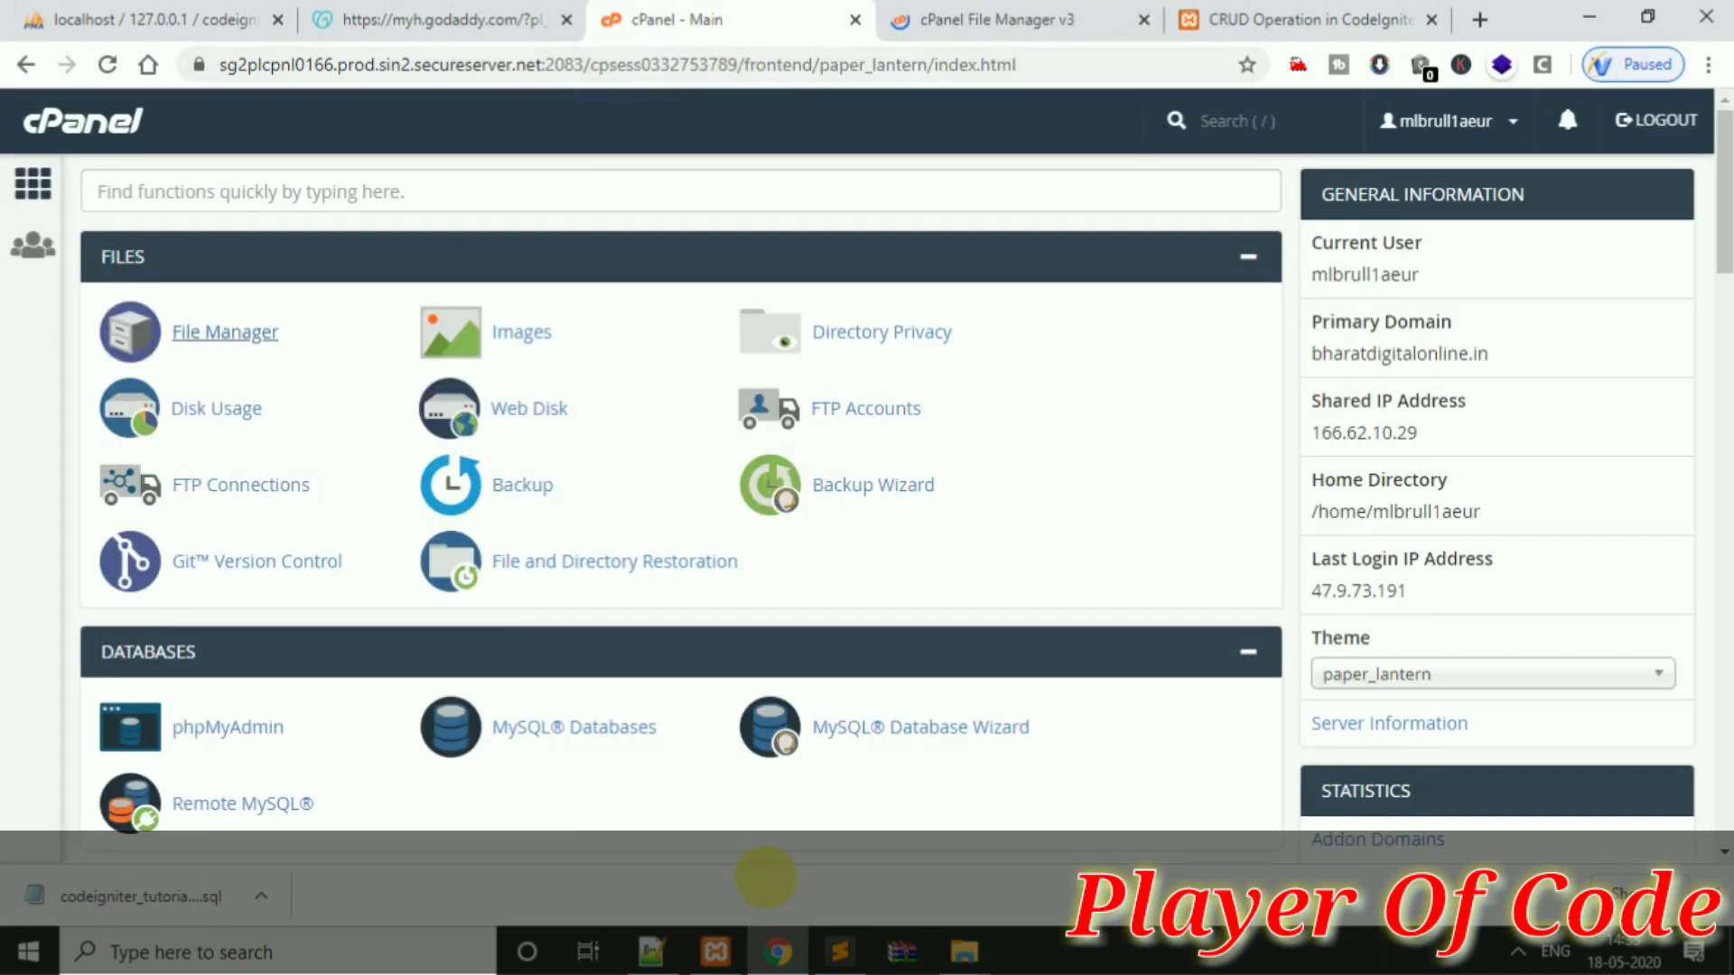
{"action": "left_click", "coordinate": [827, 959]}
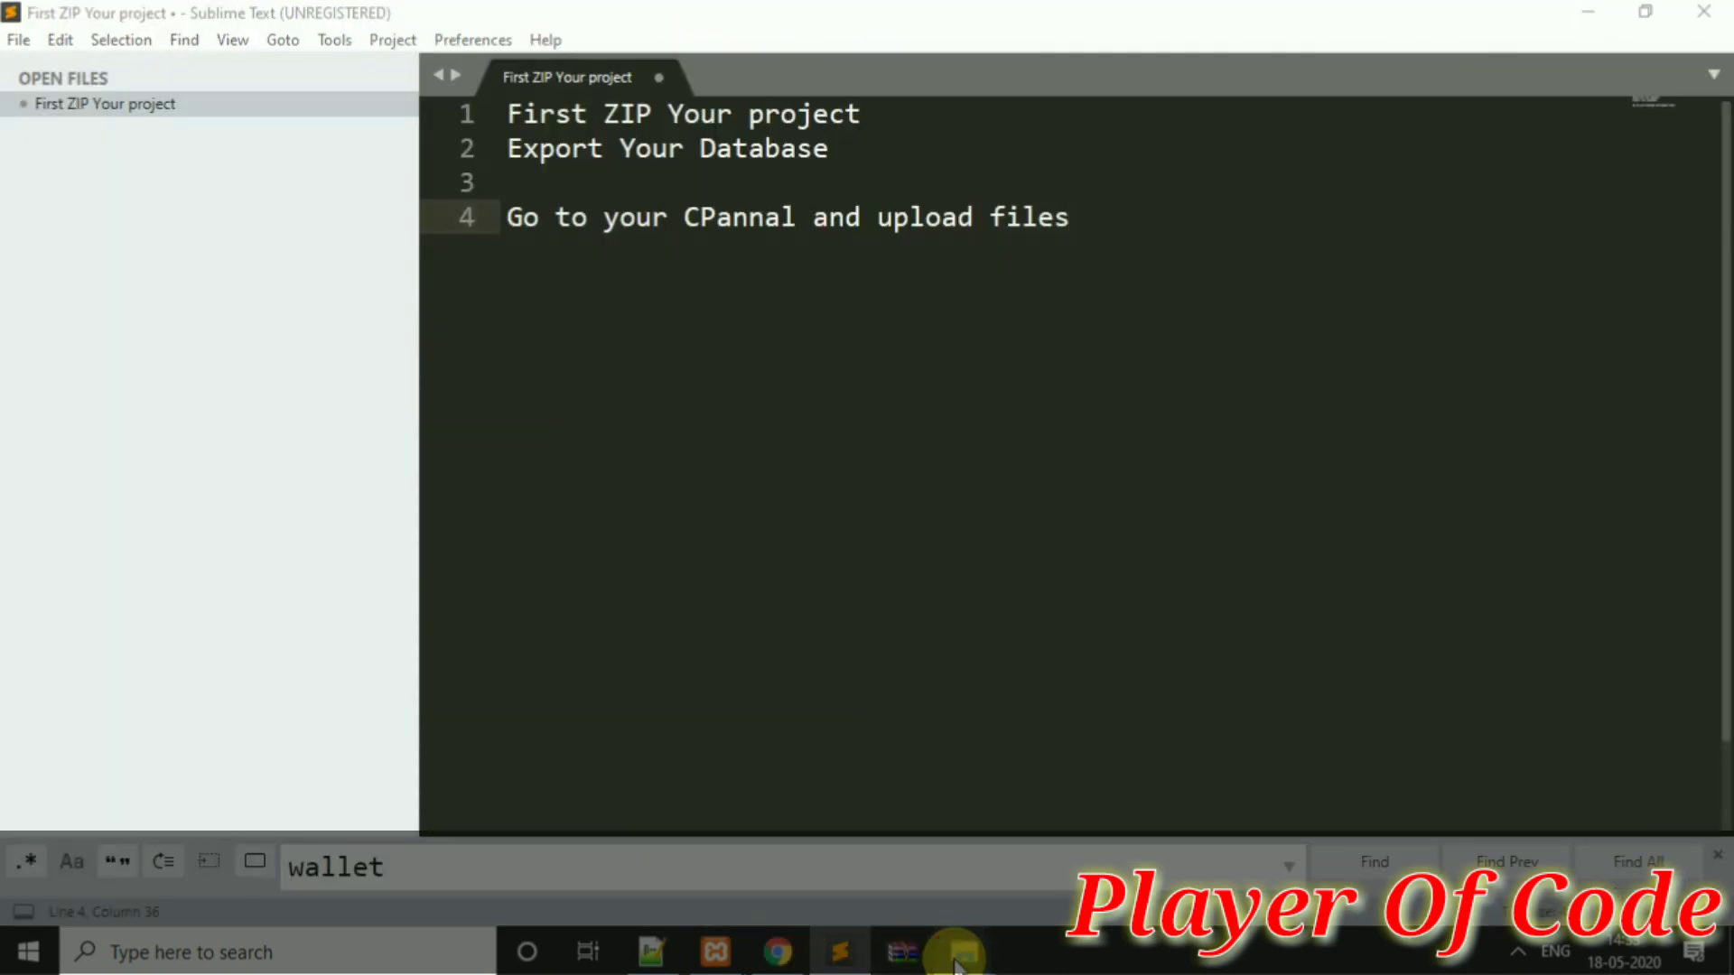
{"action": "mouse_move", "coordinate": [965, 952]}
{"action": "left_click", "coordinate": [947, 760]}
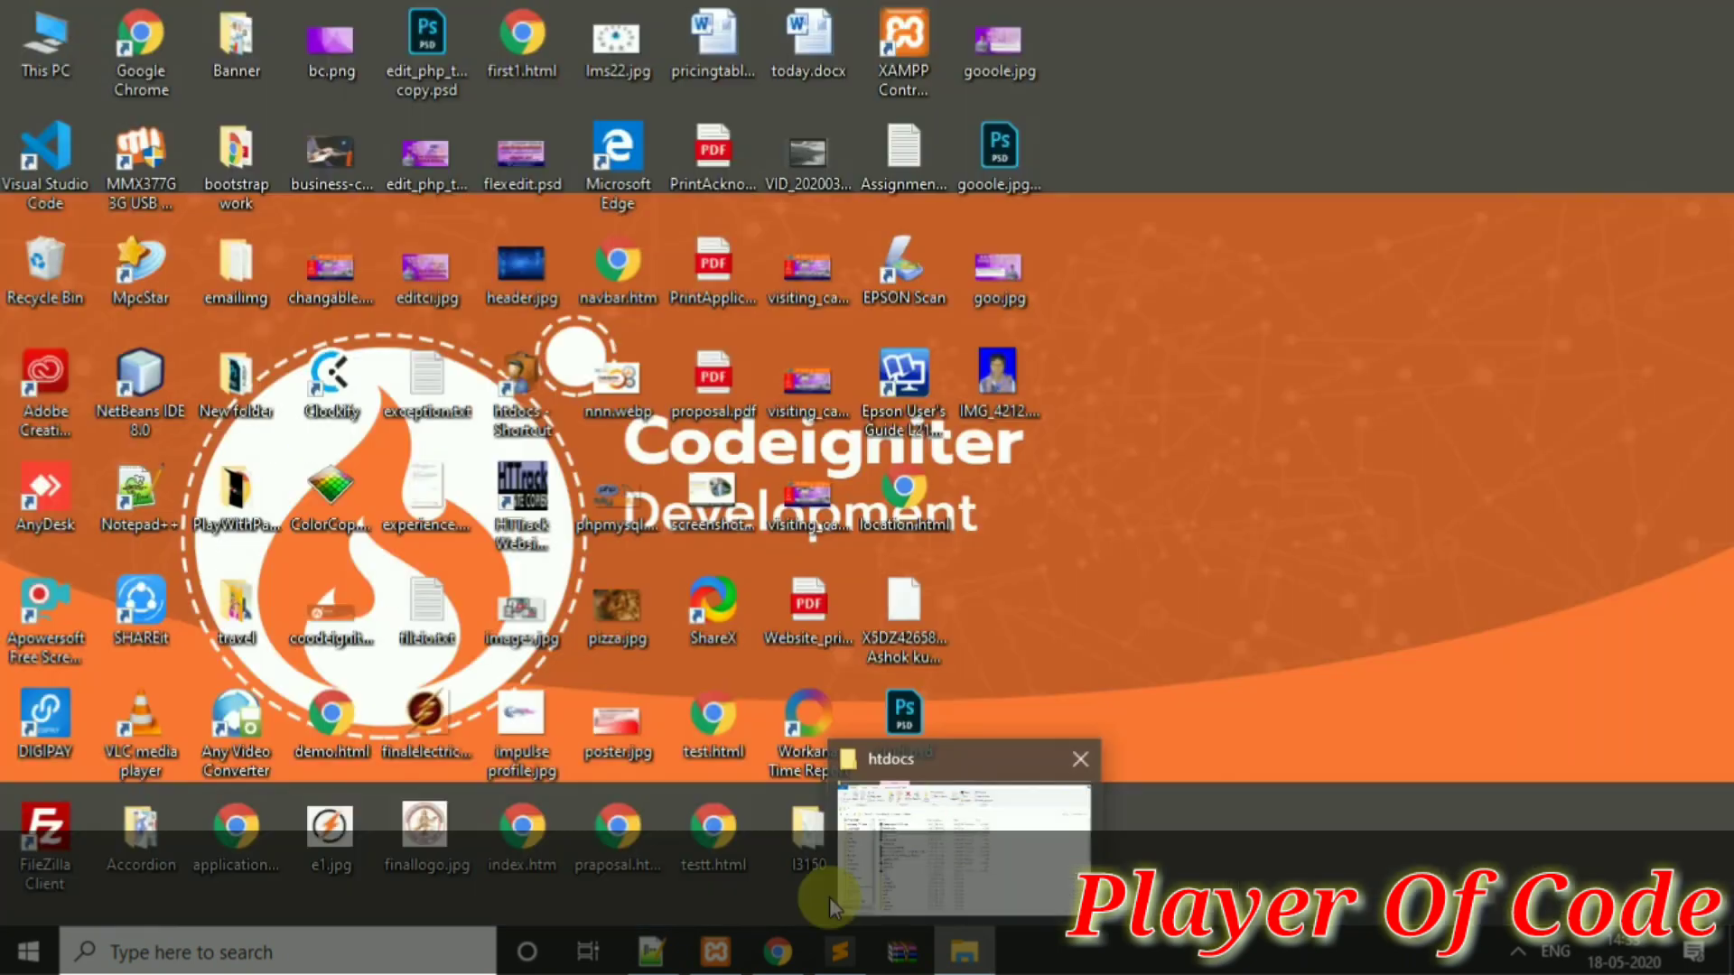
{"action": "left_click", "coordinate": [795, 959]}
{"action": "left_click", "coordinate": [993, 20]}
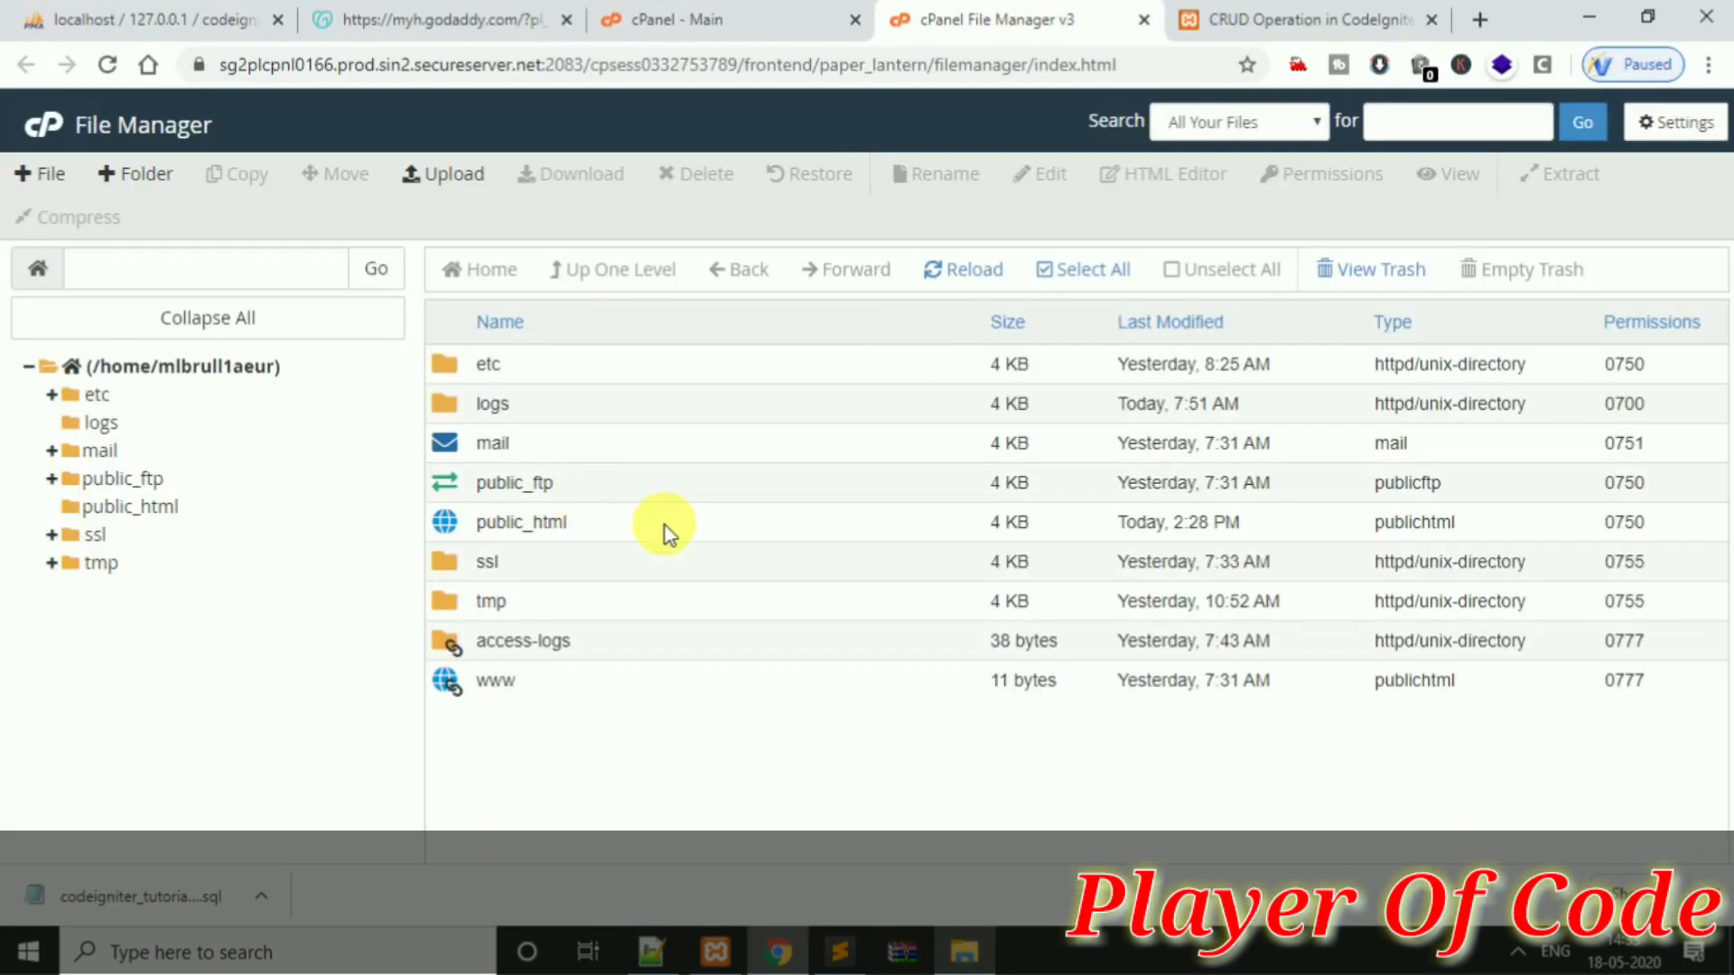
Upload ci_demo.zip from htdocs into public_html by dragging it onto the File Upload drop area
{"action": "double_click", "coordinate": [665, 525]}
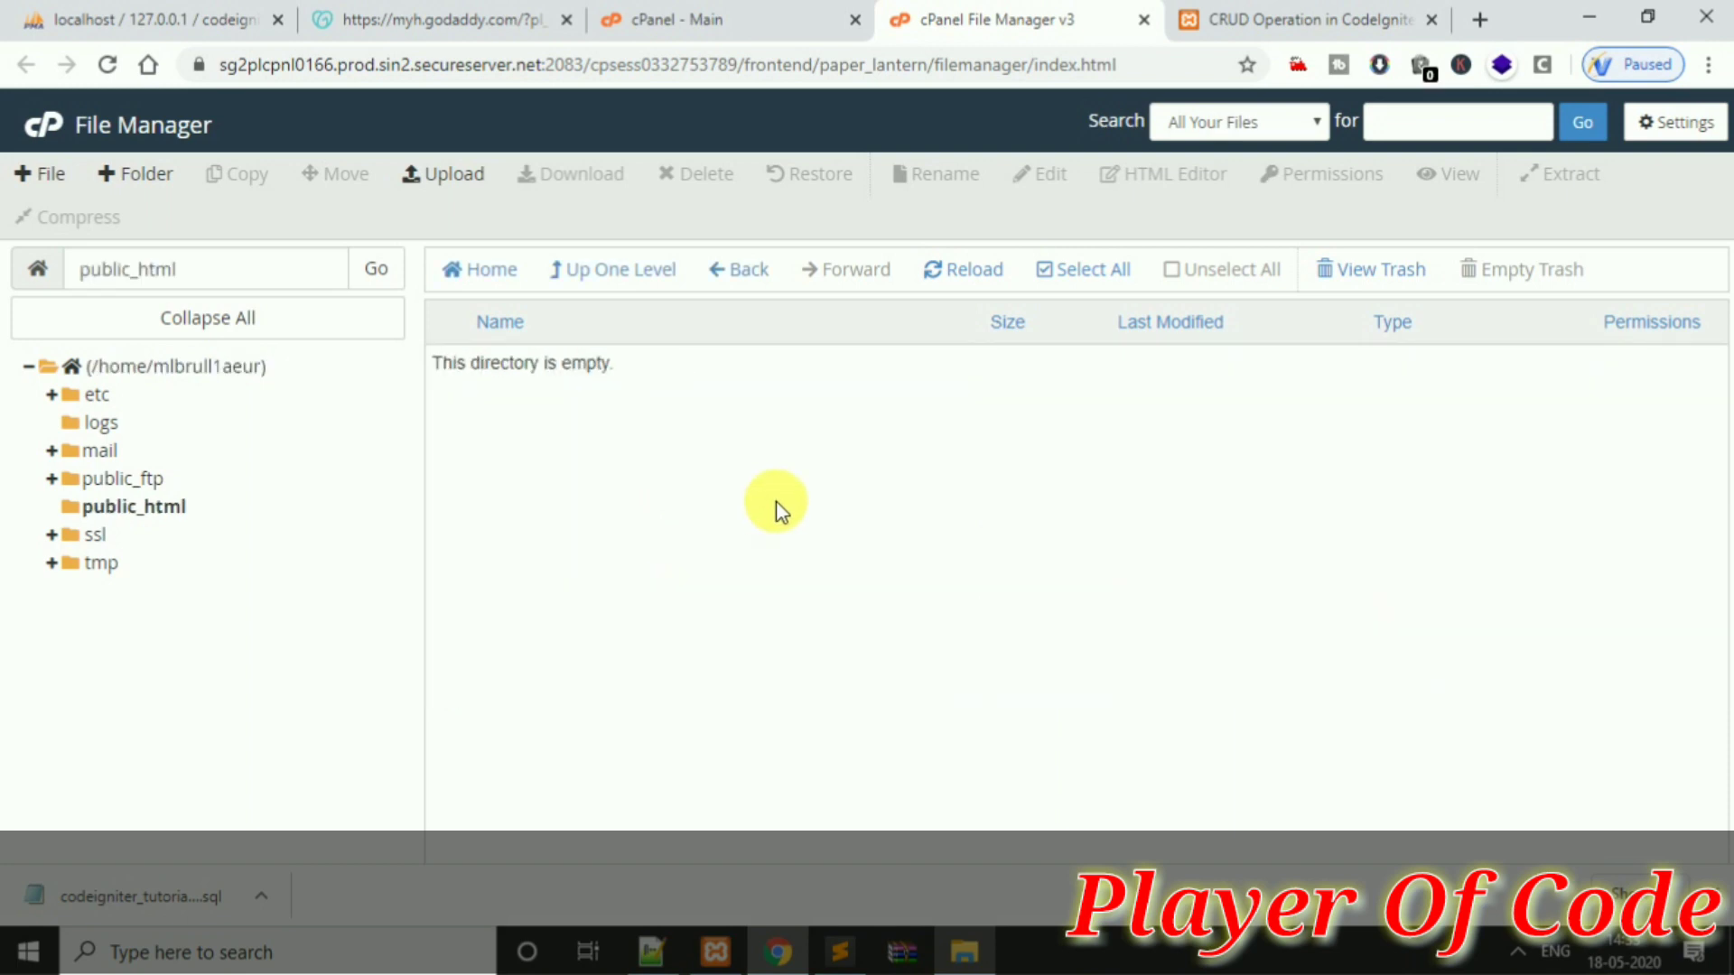
{"action": "left_click", "coordinate": [433, 176]}
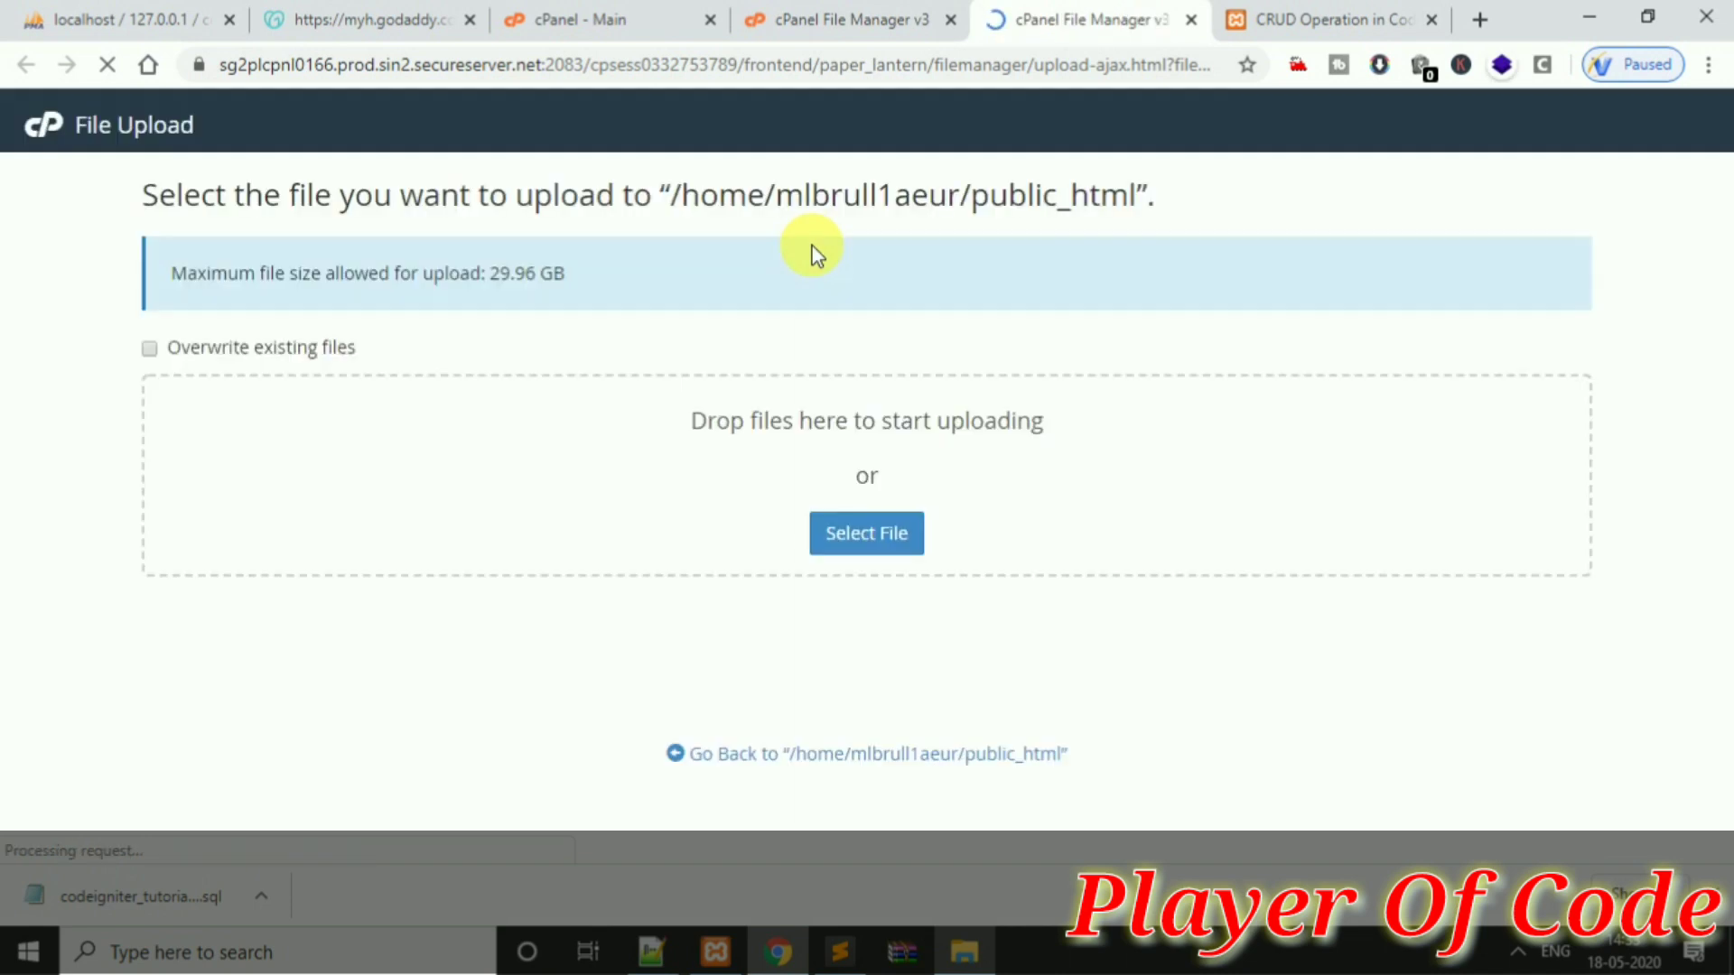
{"action": "left_click", "coordinate": [980, 962]}
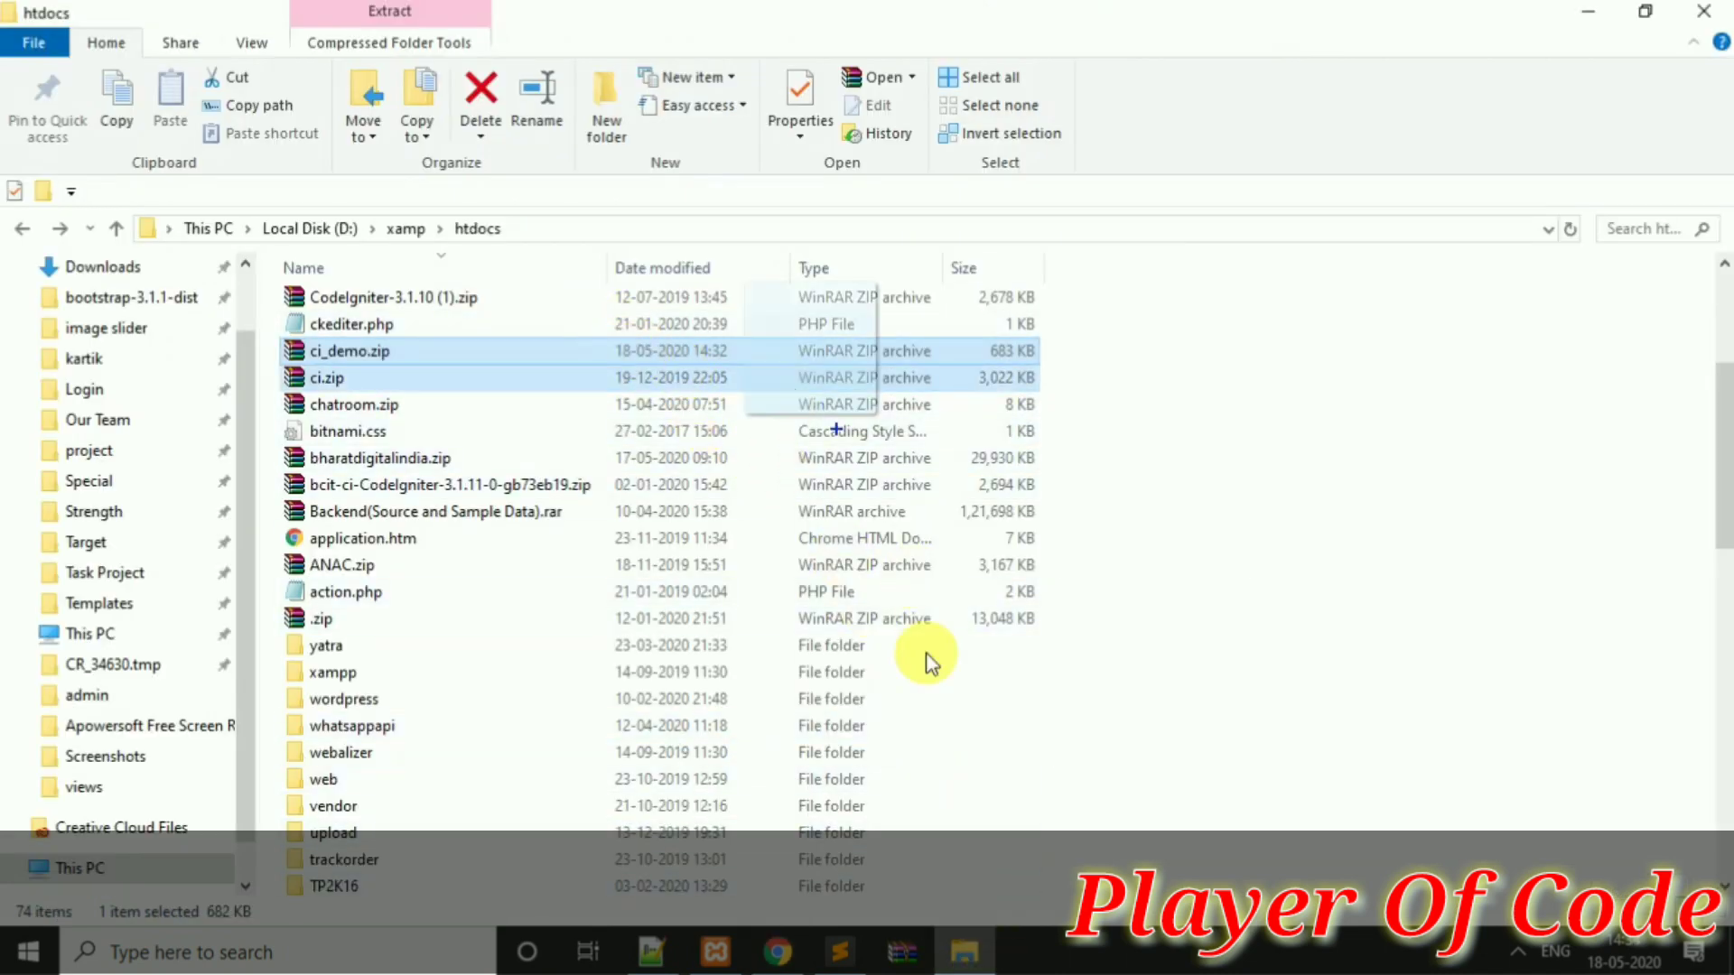
{"action": "left_click_drag", "start_coordinate": [792, 966], "coordinate": [867, 487]}
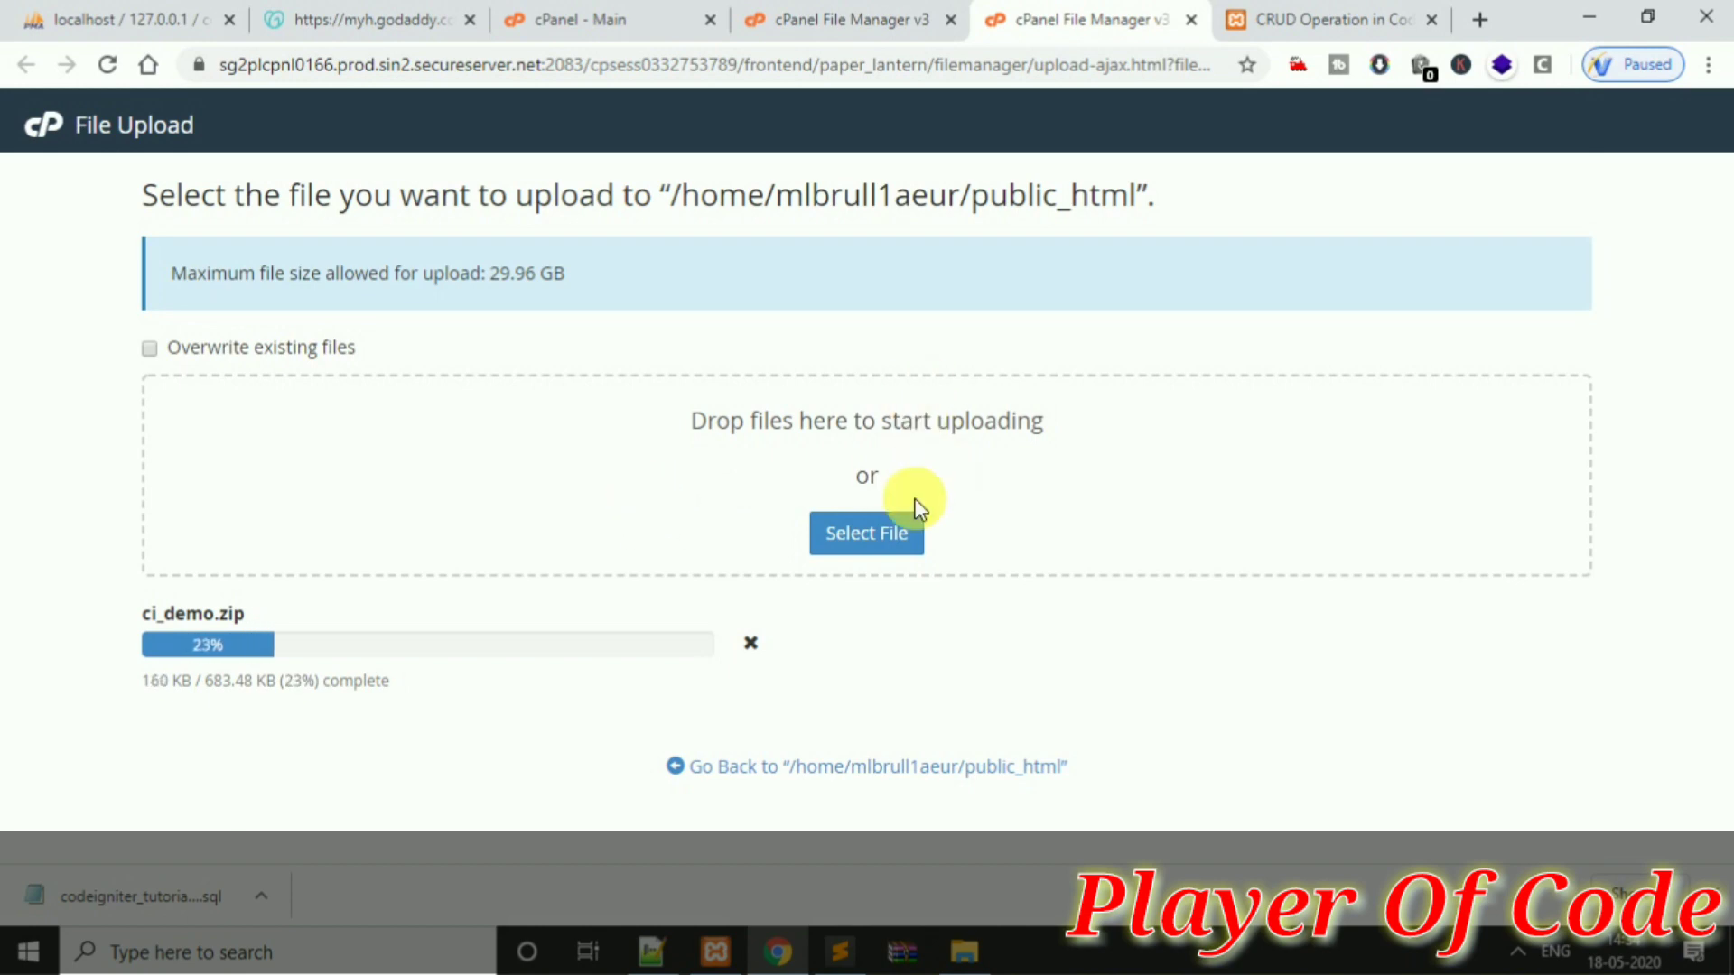
Start a new note line reading 'And Create' in Sublime Text
{"action": "left_click", "coordinate": [840, 952]}
{"action": "key", "text": "Return"}
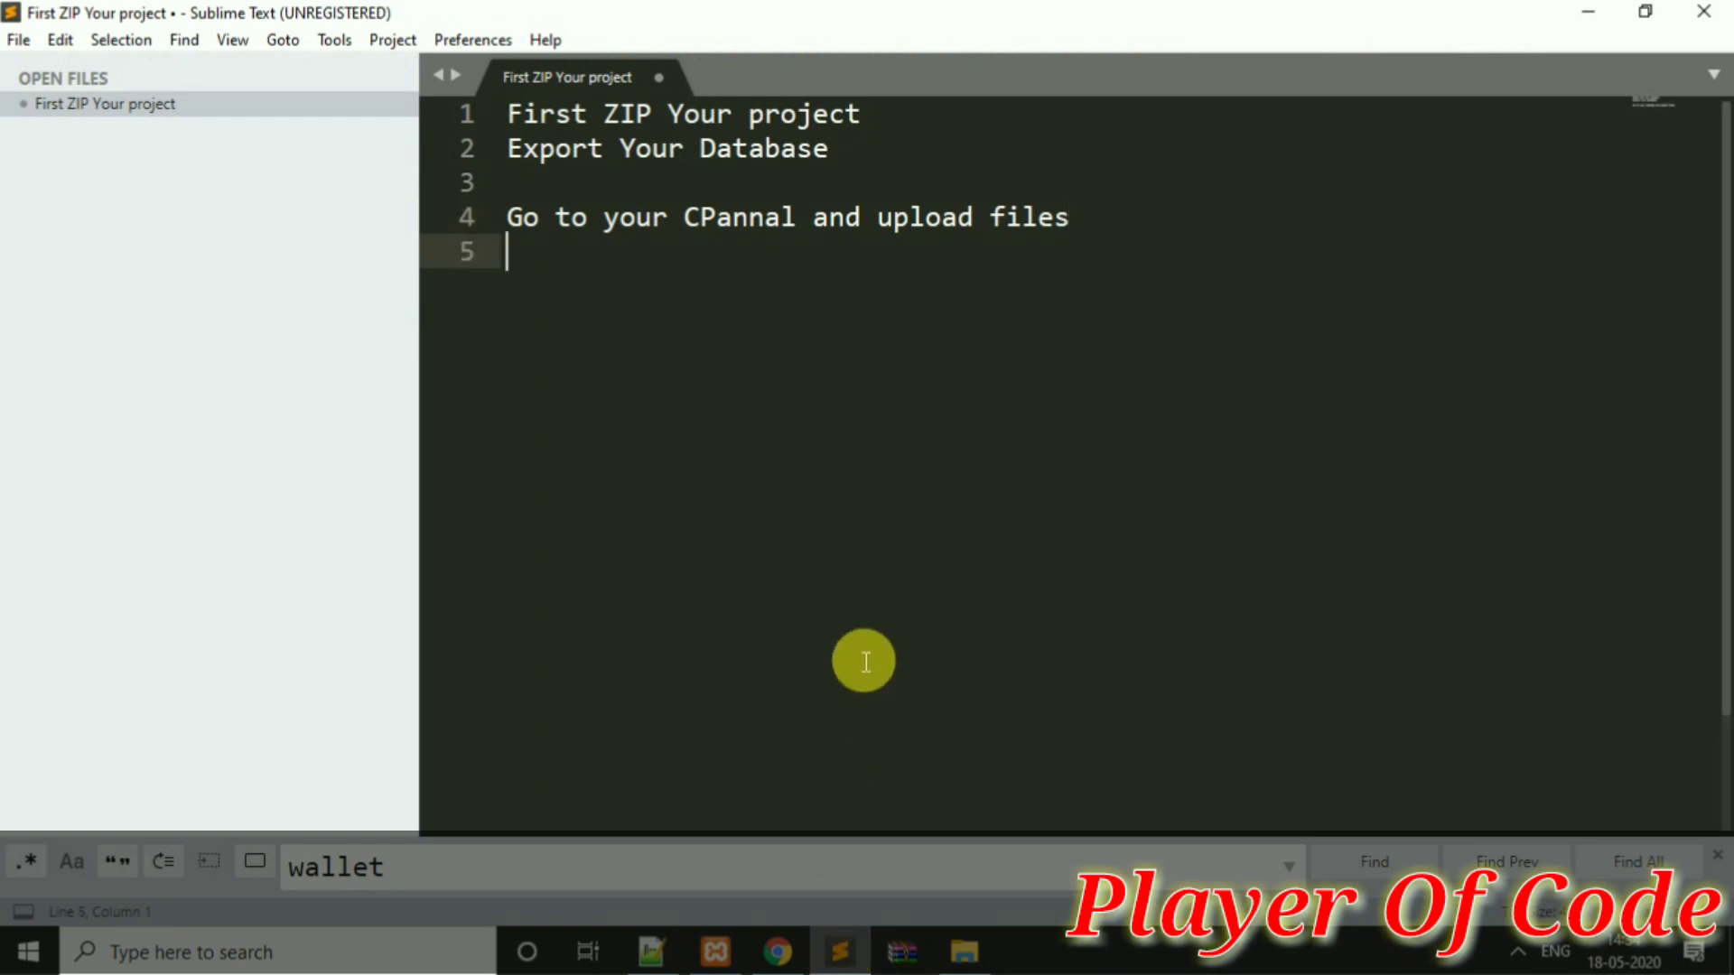
{"action": "type", "text": "And Create Database"}
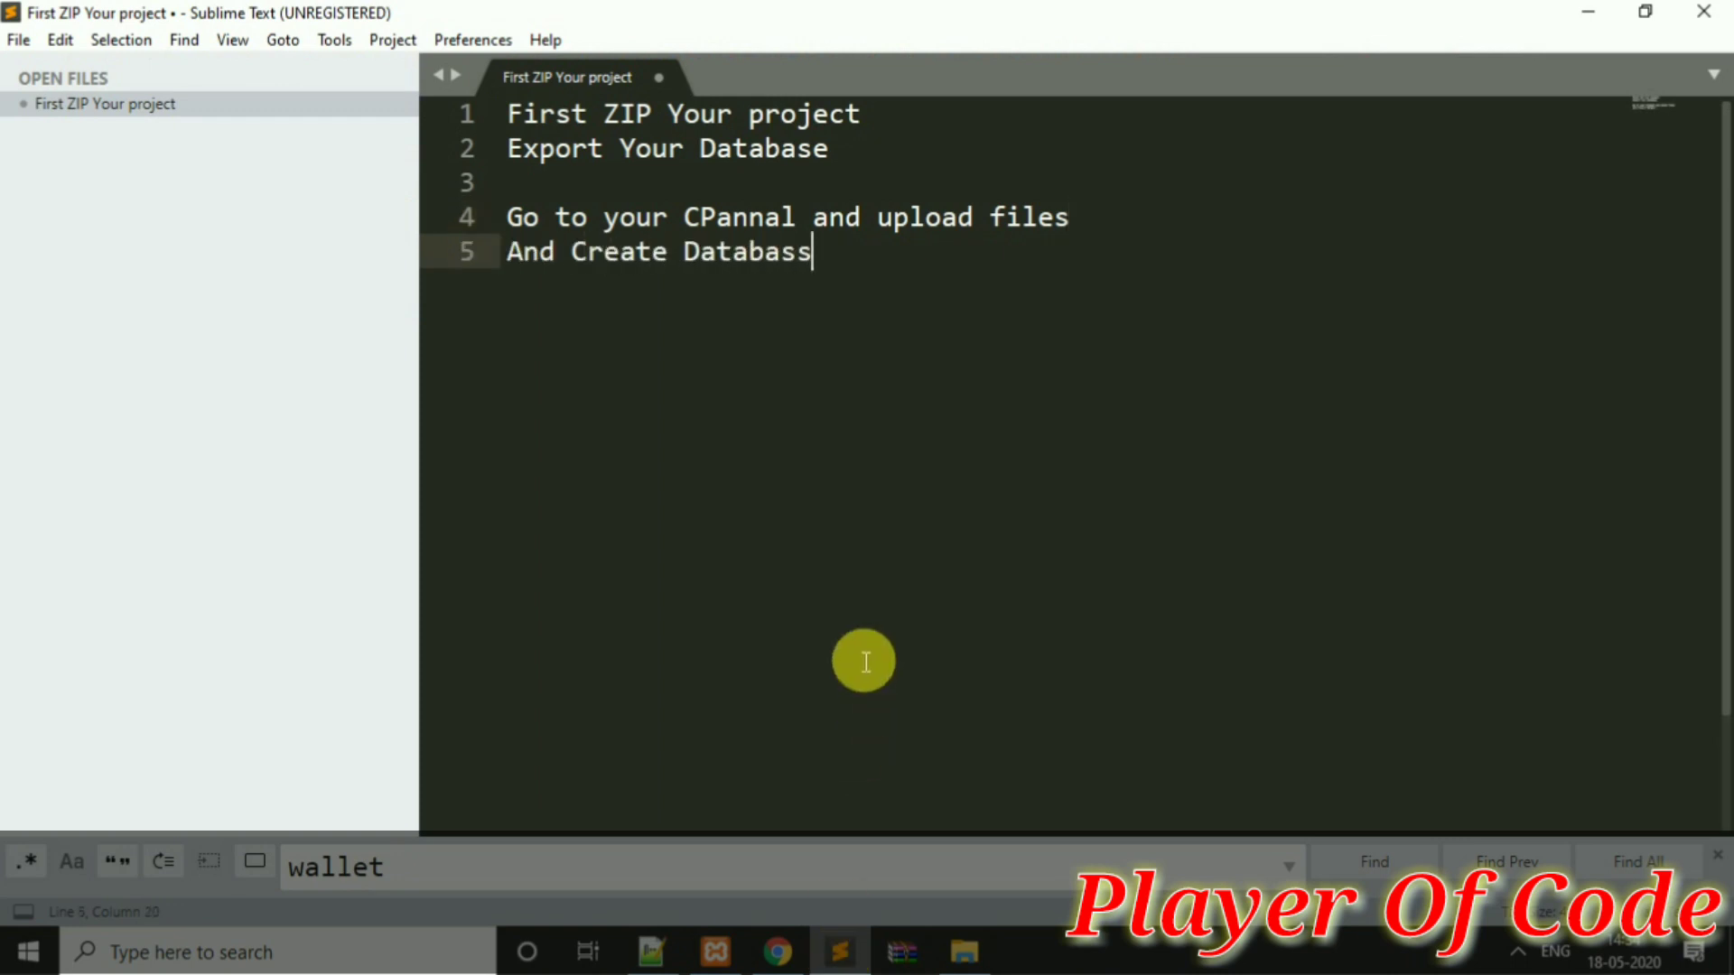
Open MySQL Databases from the cPanel dashboard while checking on the ci_demo.zip upload
{"action": "left_click", "coordinate": [778, 950]}
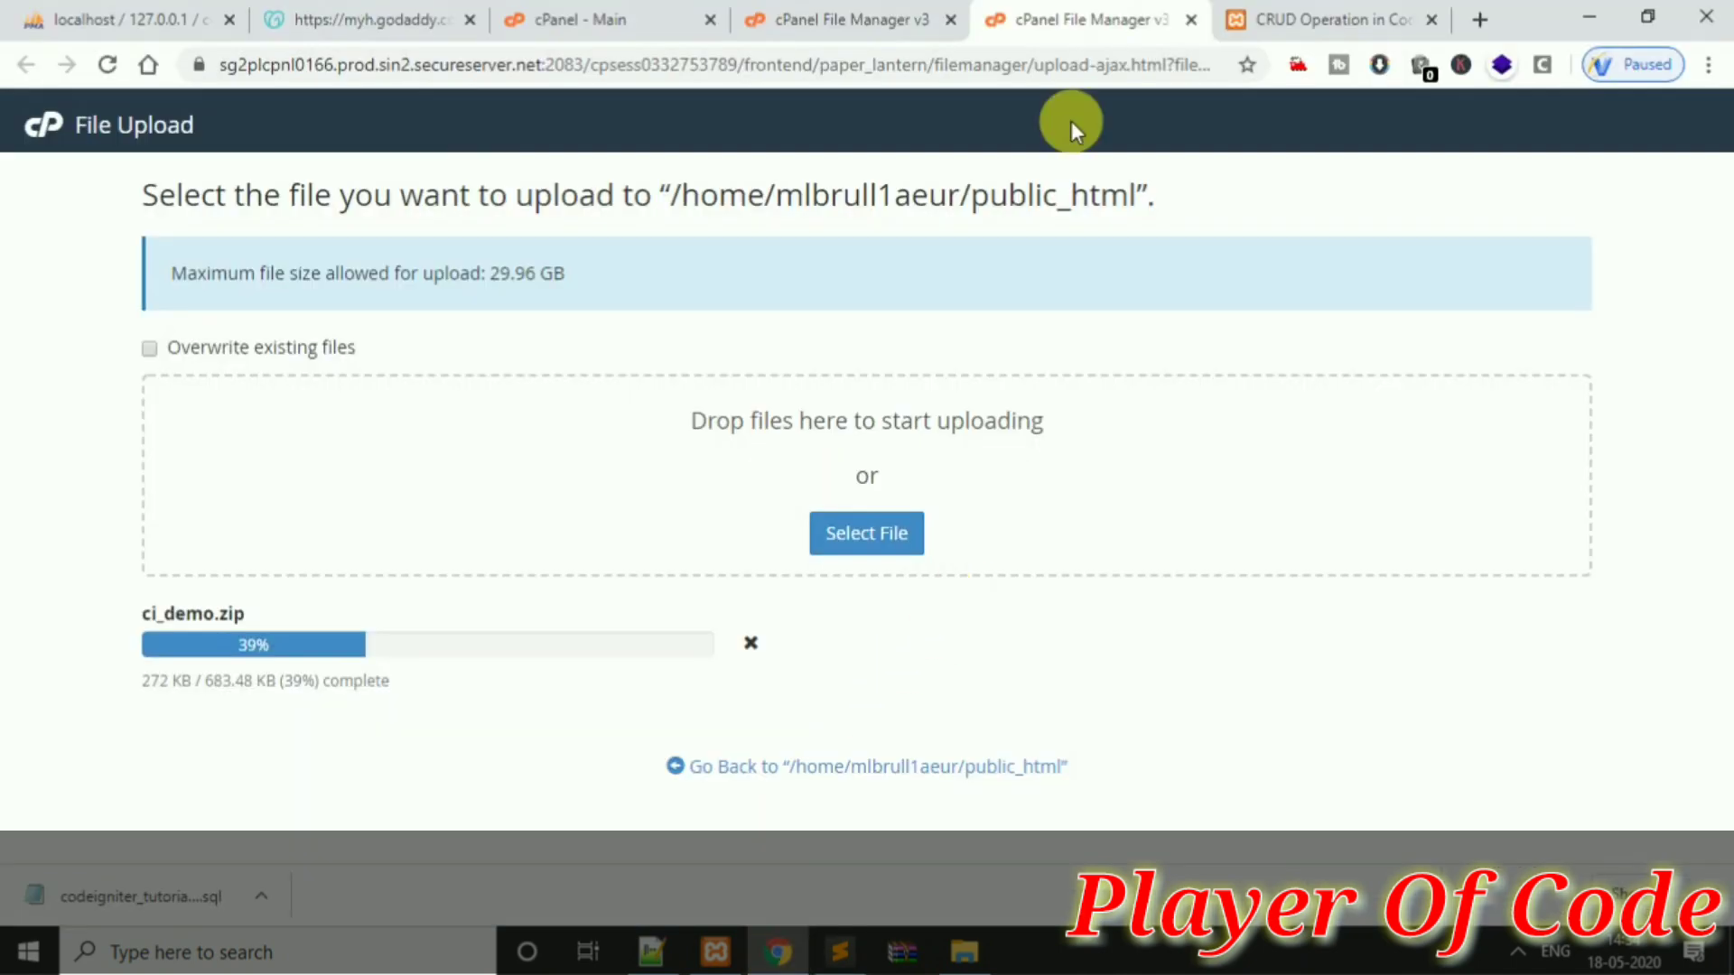
{"action": "left_click", "coordinate": [919, 10]}
{"action": "left_click", "coordinate": [646, 15]}
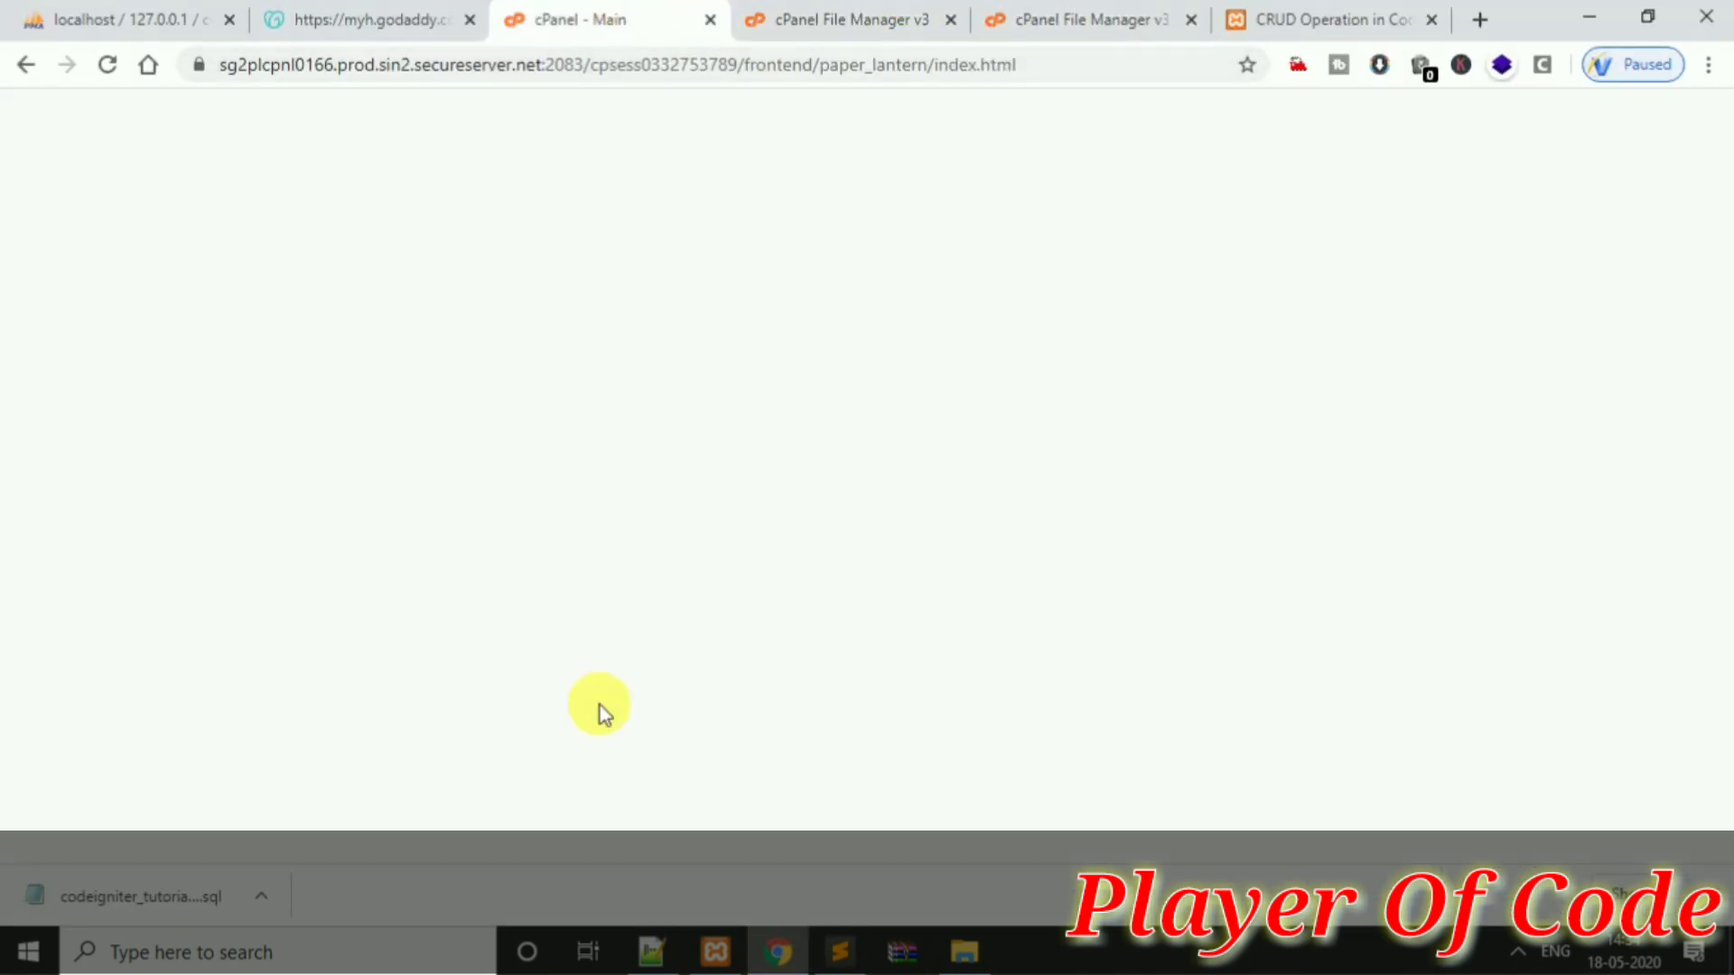
{"action": "left_click", "coordinate": [580, 733]}
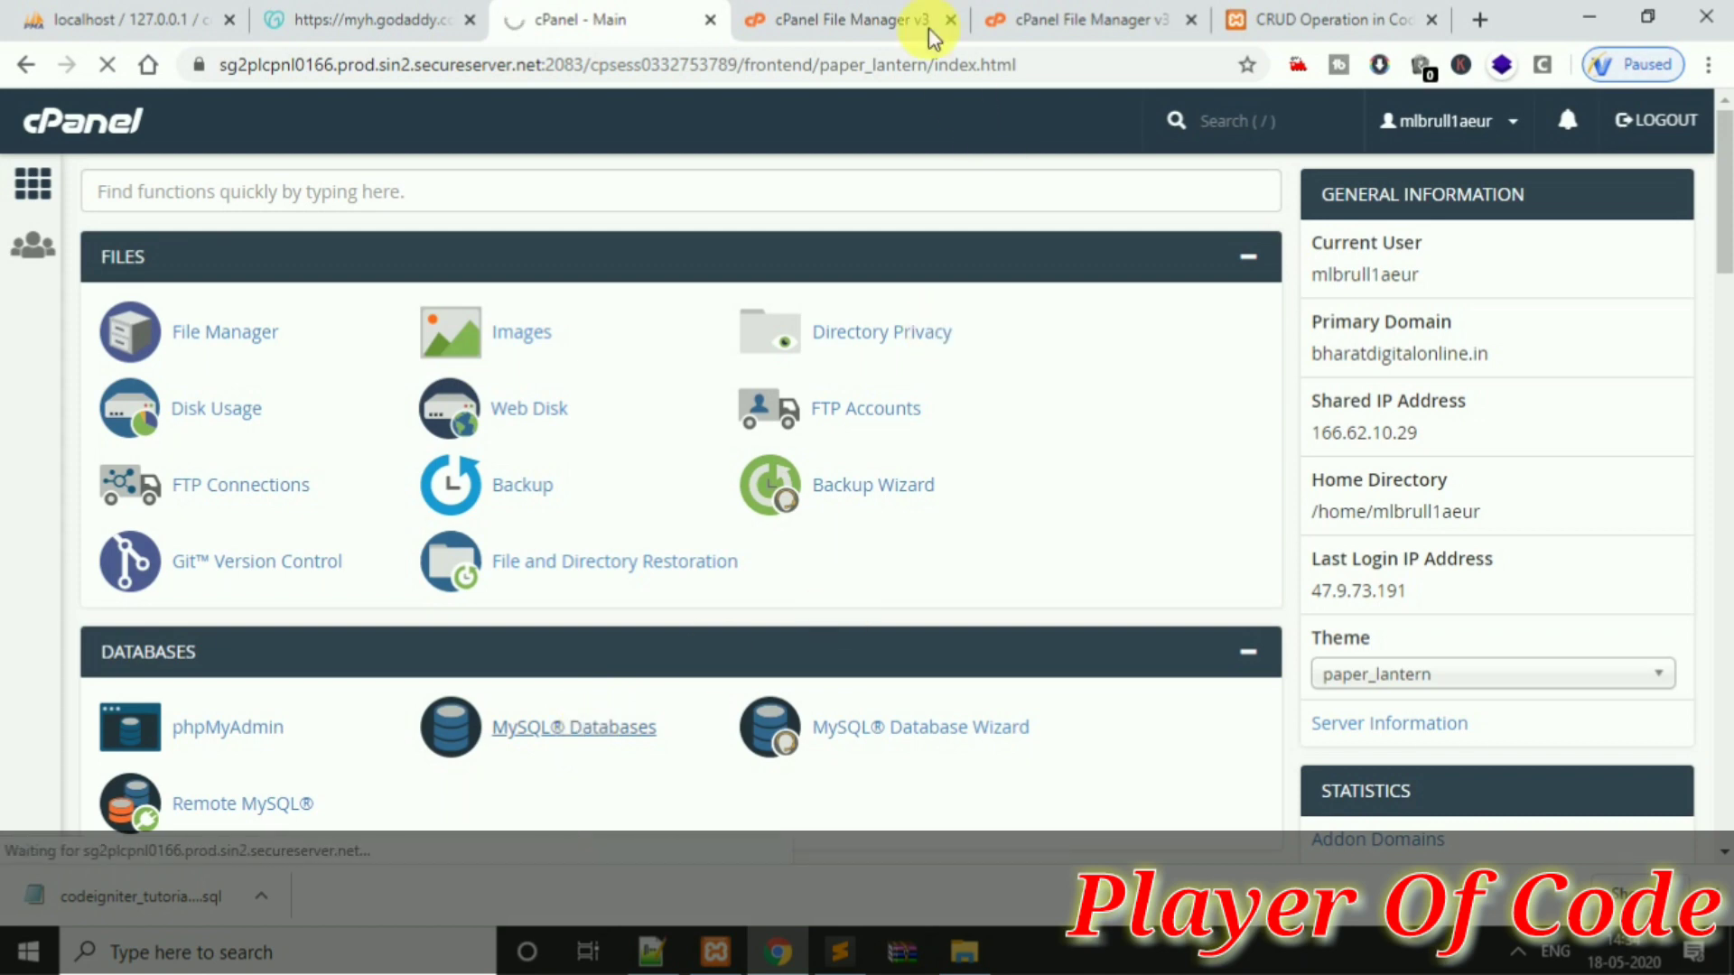
{"action": "left_click", "coordinate": [1005, 10]}
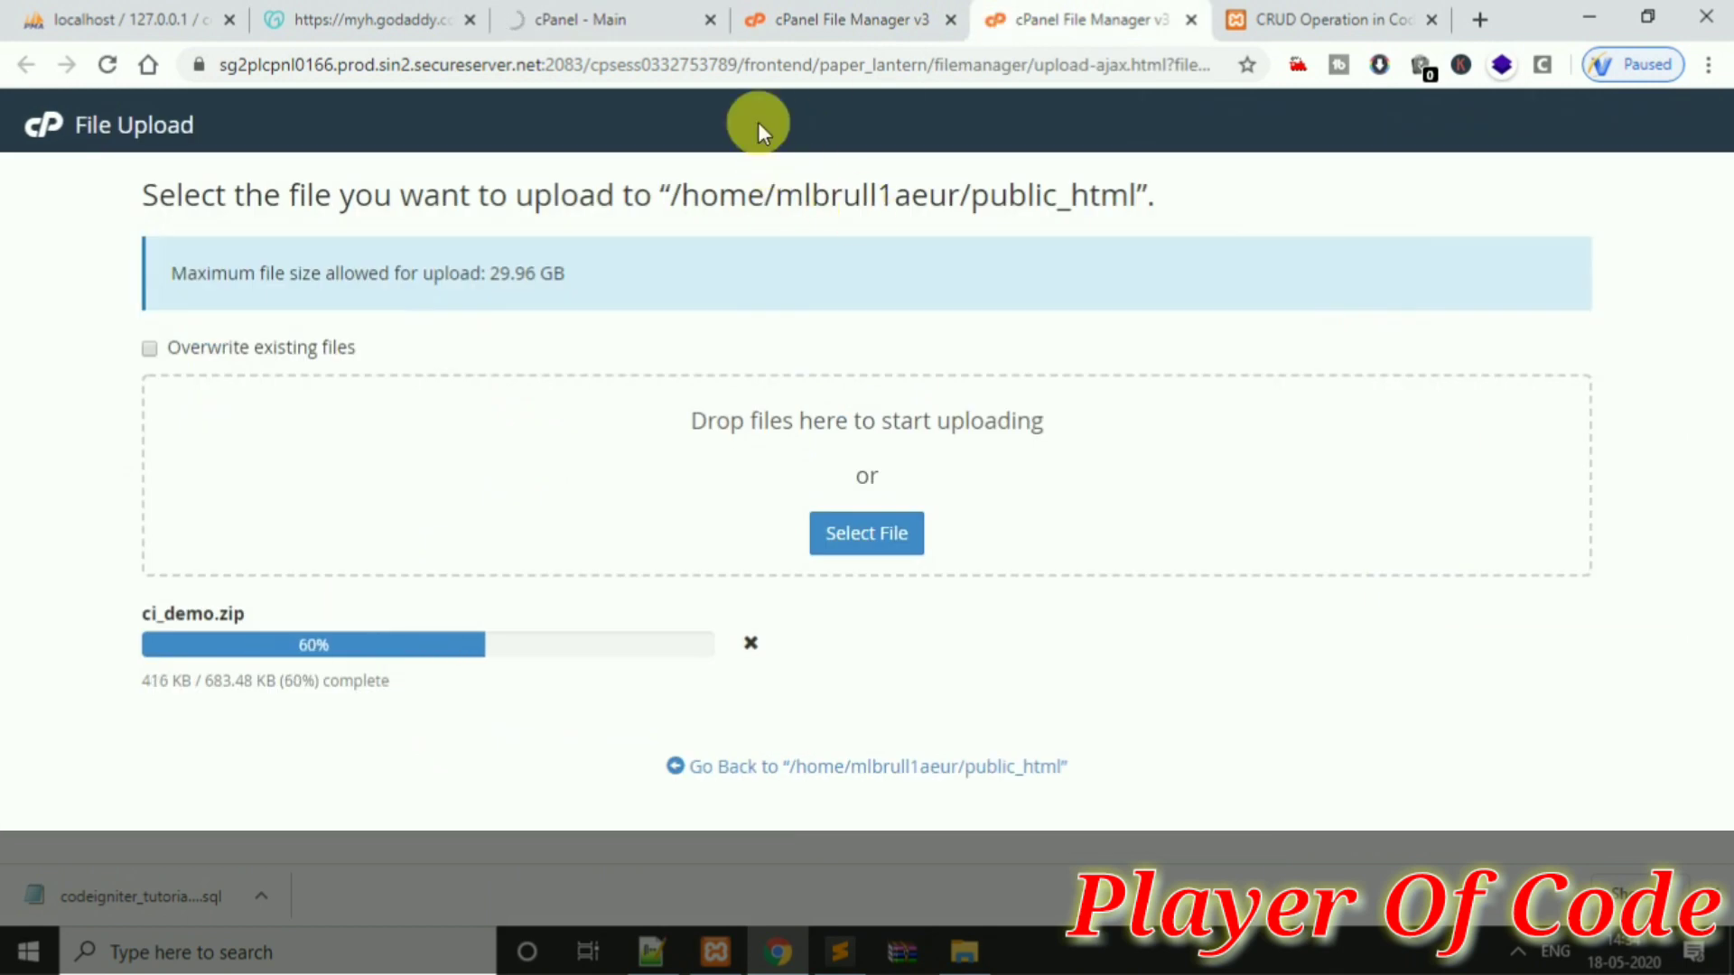
{"action": "left_click", "coordinate": [611, 19]}
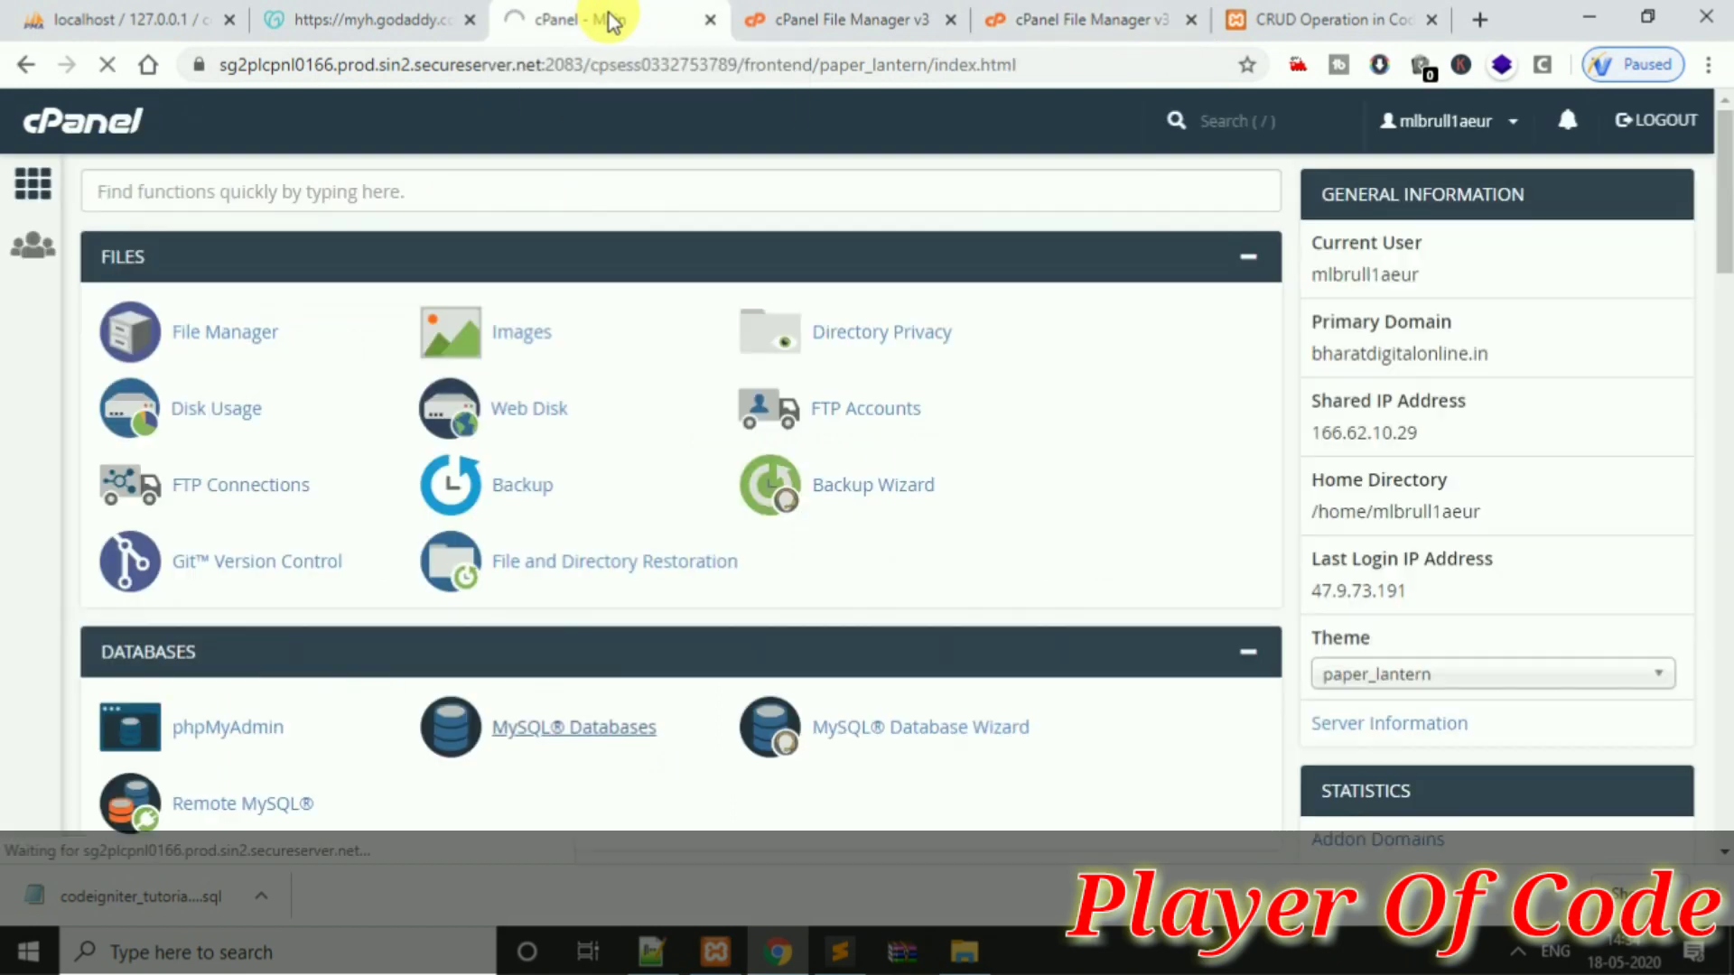
{"action": "left_click", "coordinate": [1034, 11]}
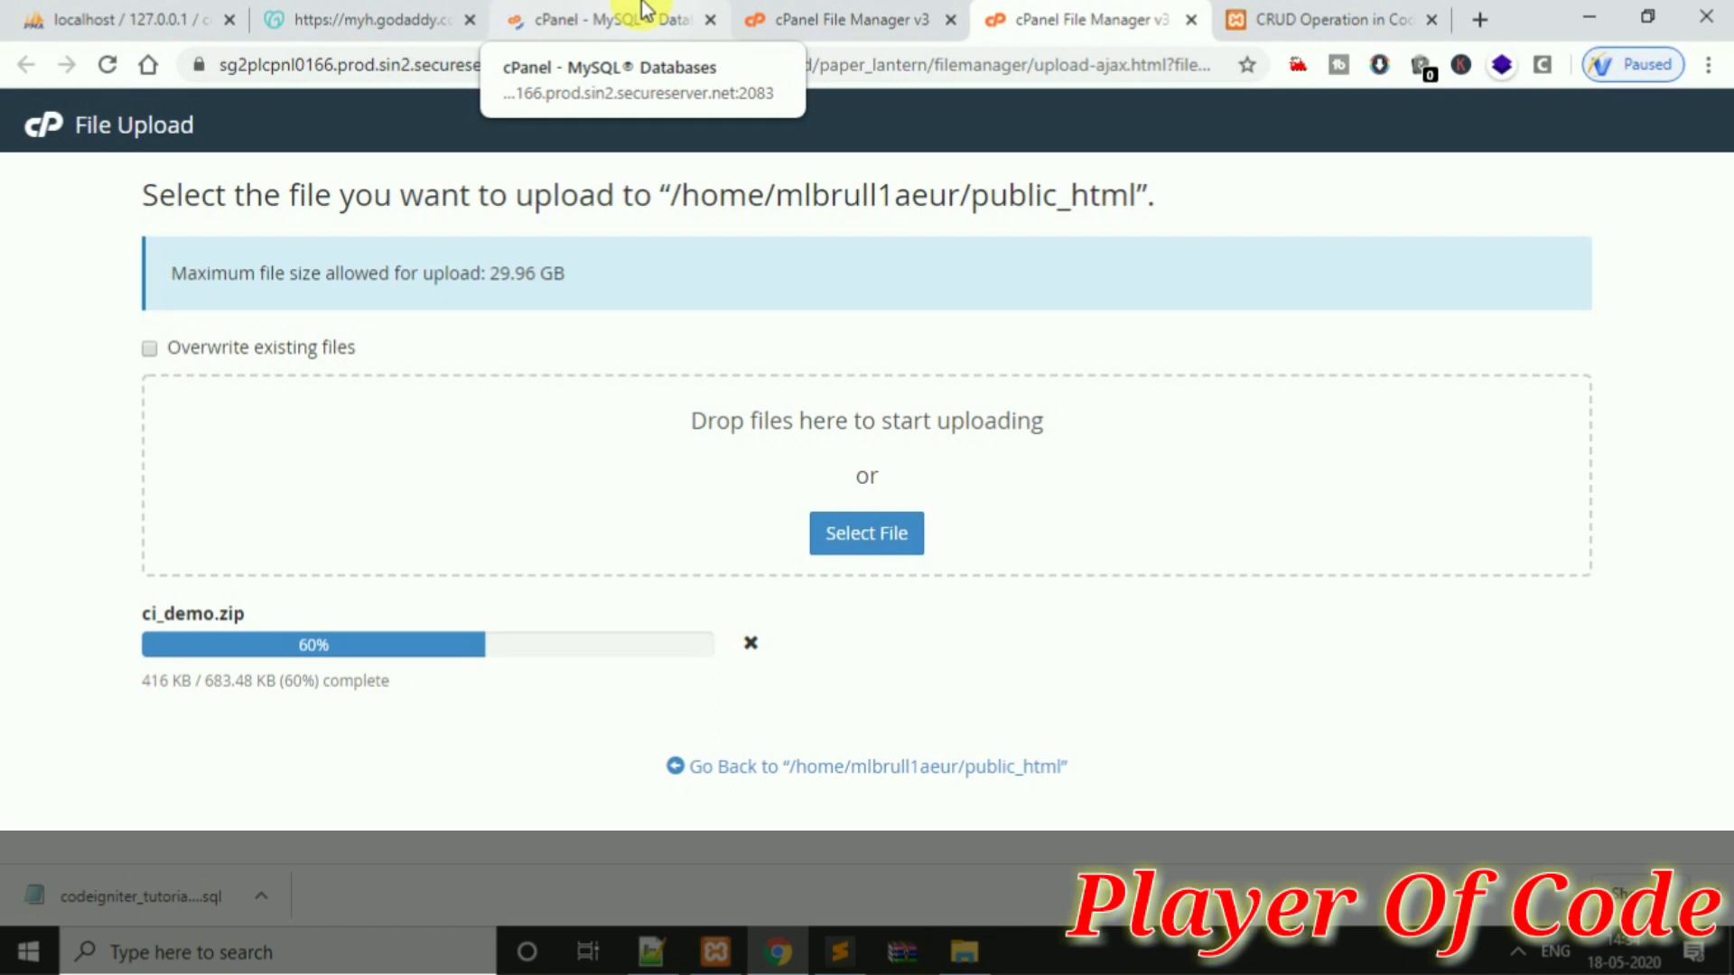
{"action": "left_click", "coordinate": [645, 11]}
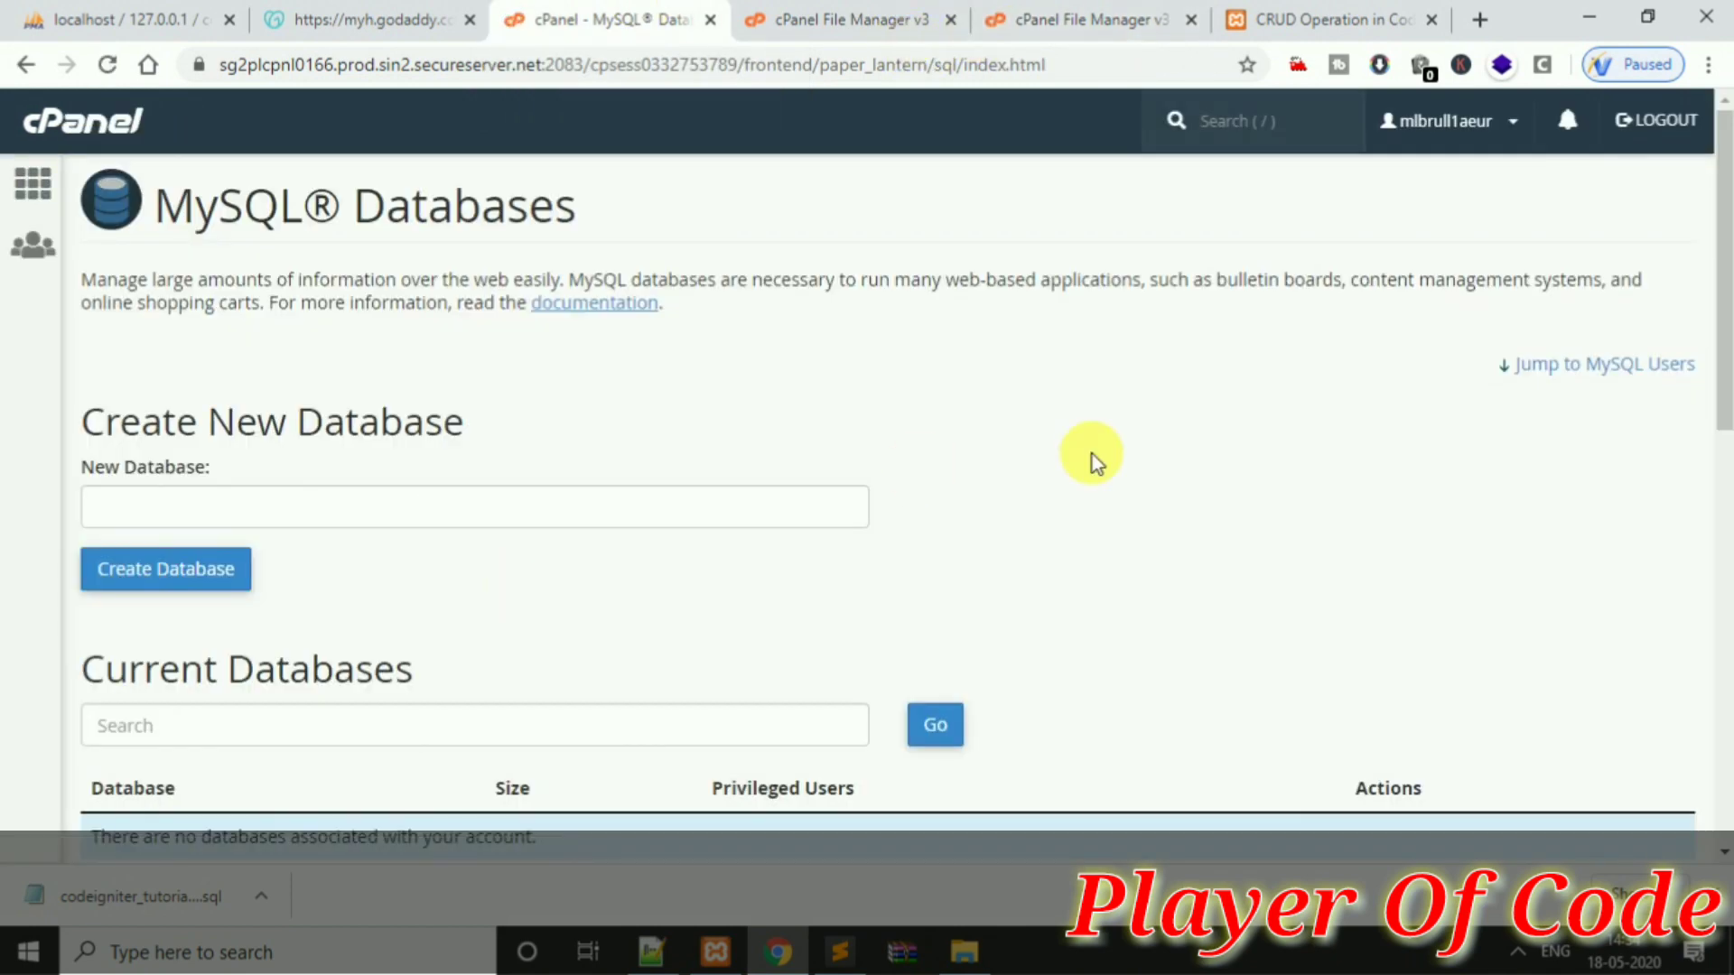
{"action": "left_click_drag", "start_coordinate": [1722, 302], "coordinate": [1568, 592]}
{"action": "left_click", "coordinate": [726, 567]}
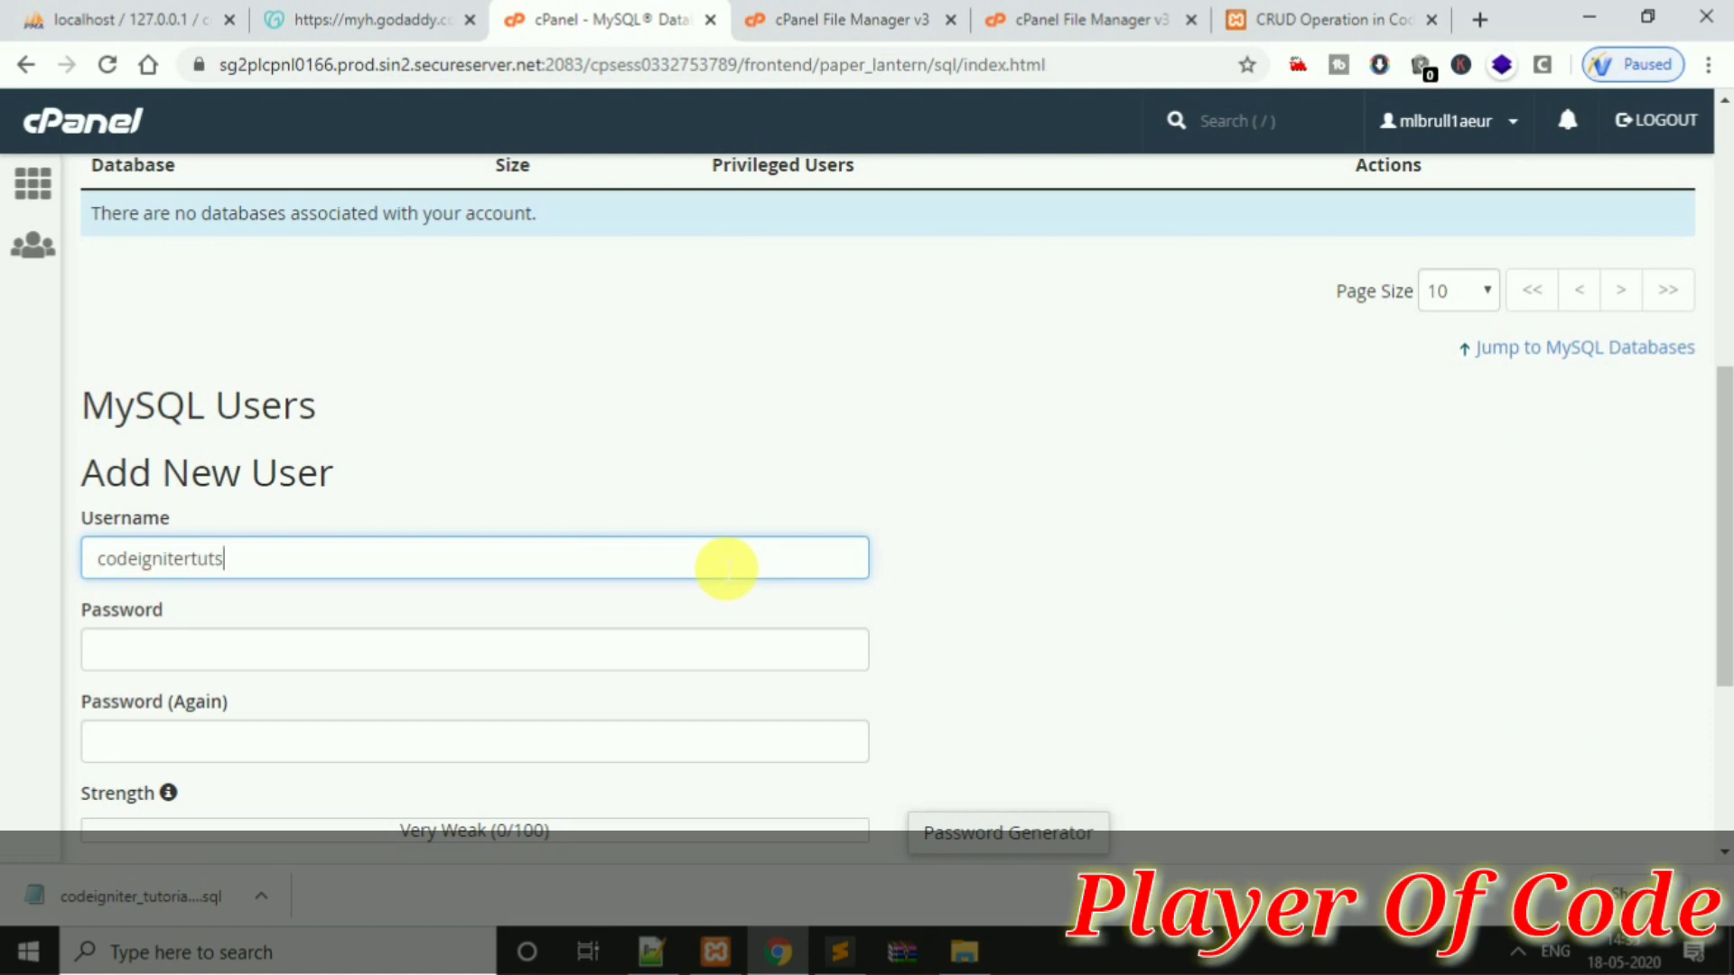
{"action": "left_click", "coordinate": [391, 662]}
{"action": "left_click_drag", "start_coordinate": [303, 559], "coordinate": [99, 558]}
{"action": "key", "text": "ctrl+c"}
Paste the copied value into both password fields, create the user, and go back
{"action": "left_click", "coordinate": [185, 661]}
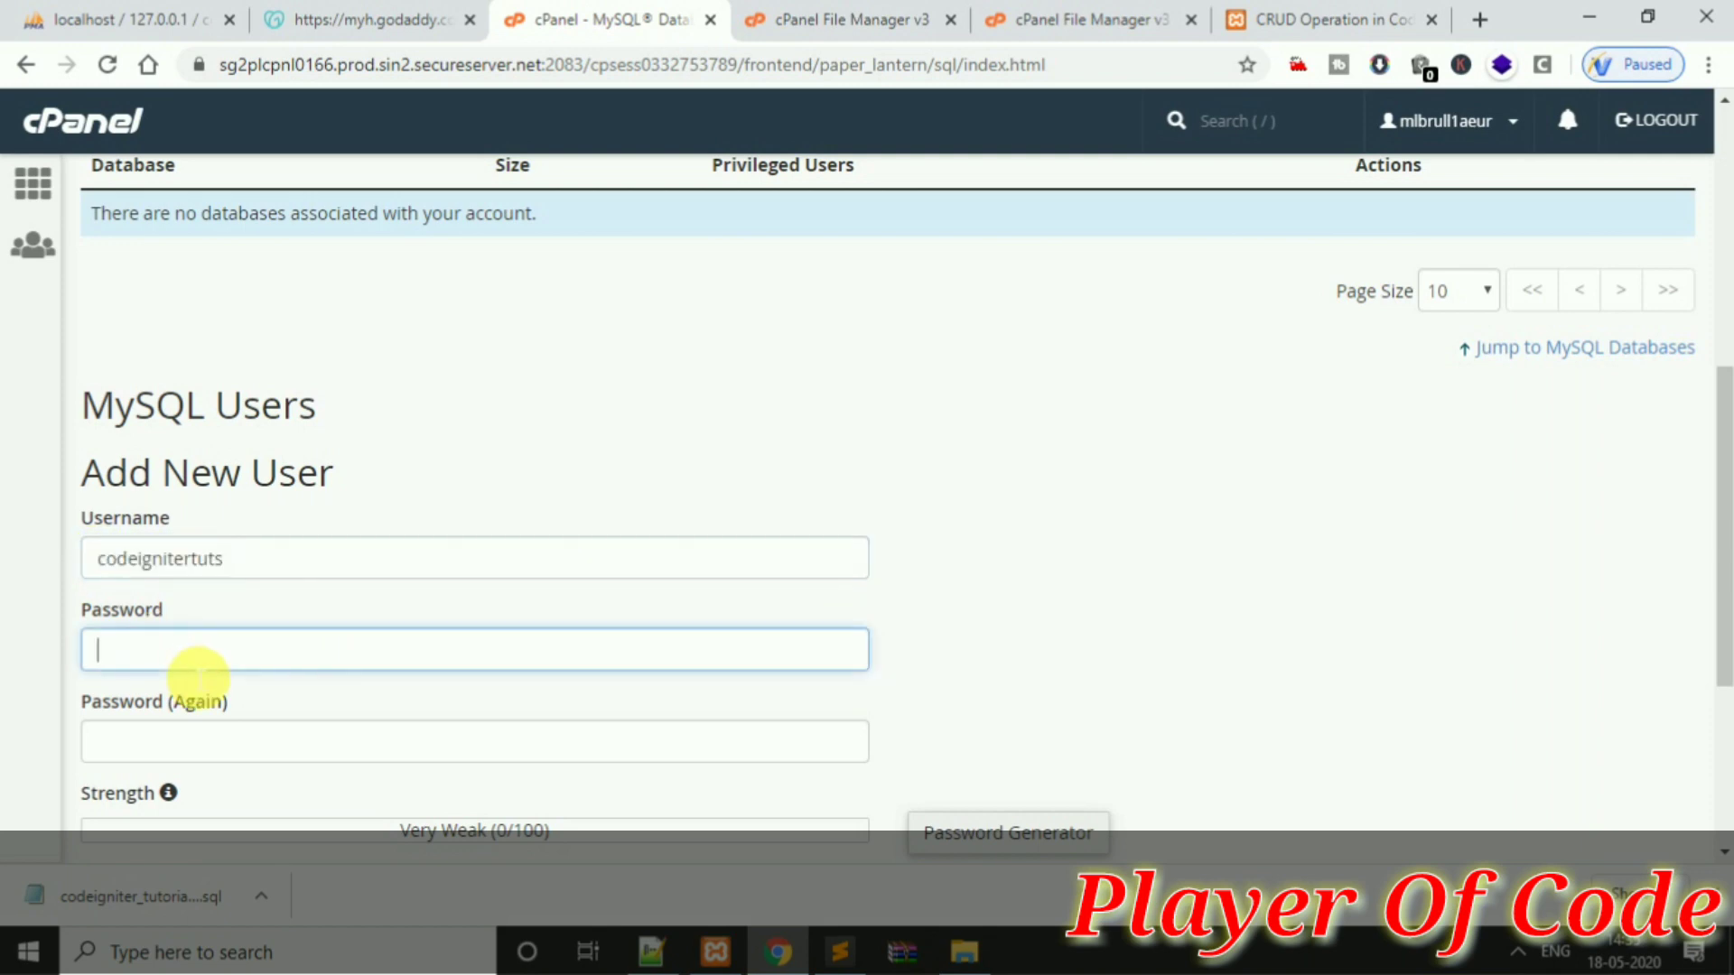
{"action": "key", "text": "ctrl+v"}
{"action": "left_click", "coordinate": [262, 741]}
{"action": "key", "text": "ctrl+v"}
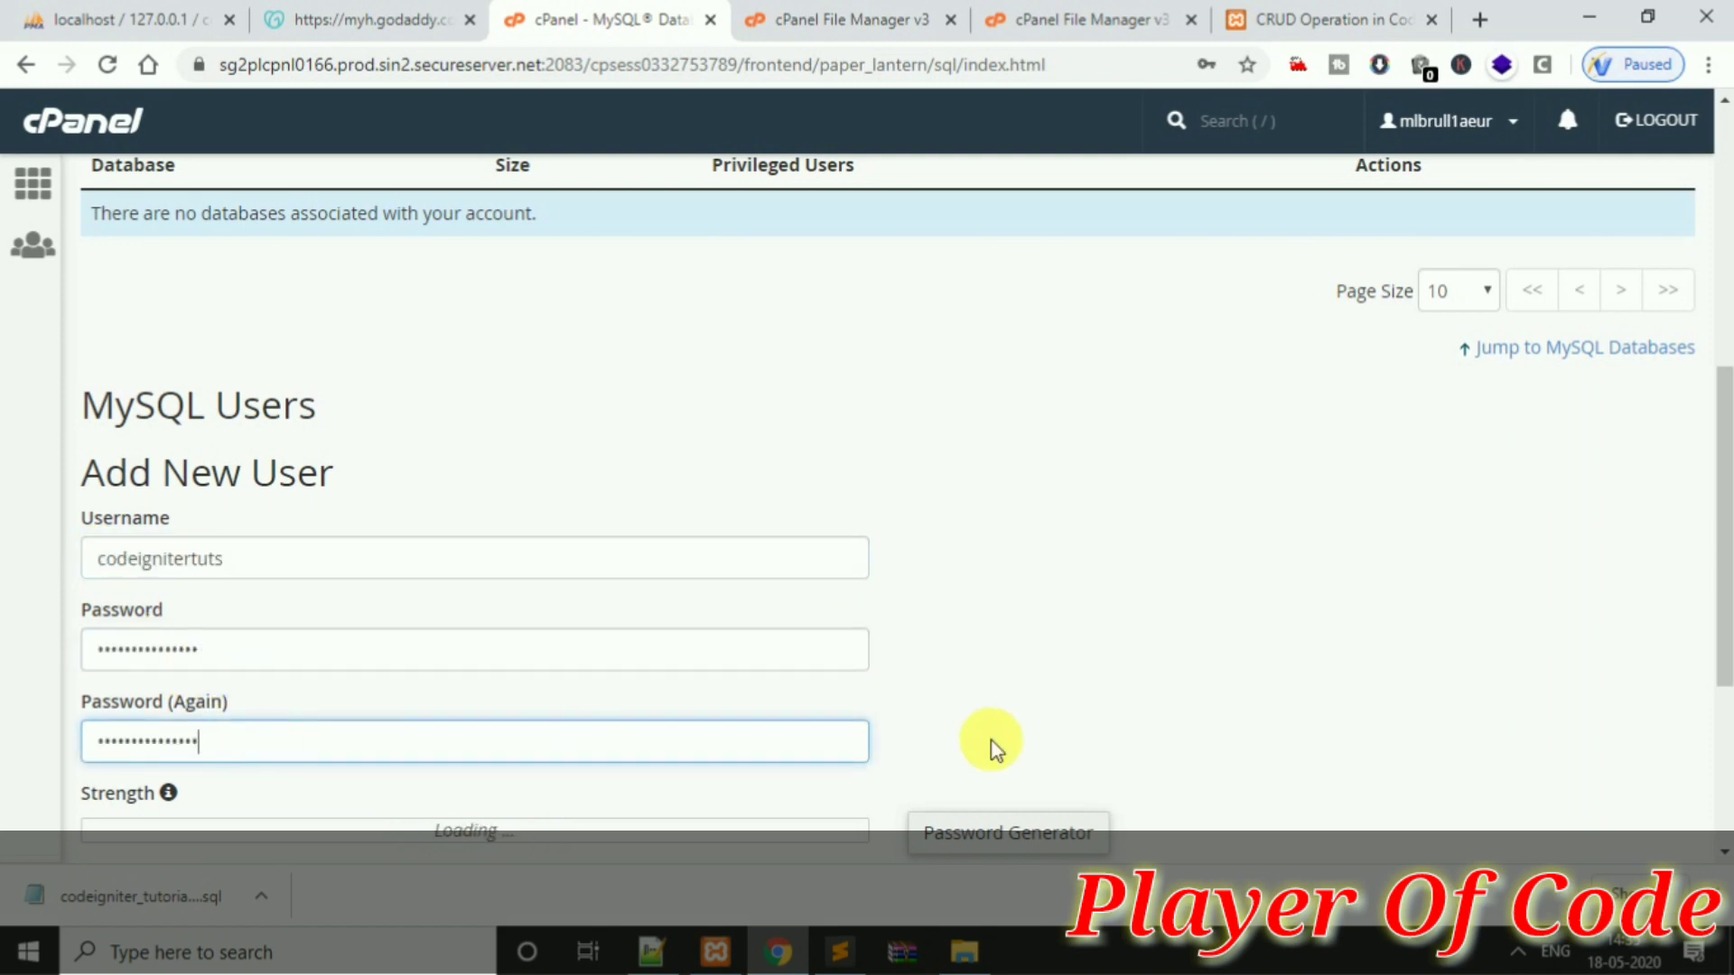
{"action": "left_click_drag", "start_coordinate": [1726, 619], "coordinate": [1726, 696]}
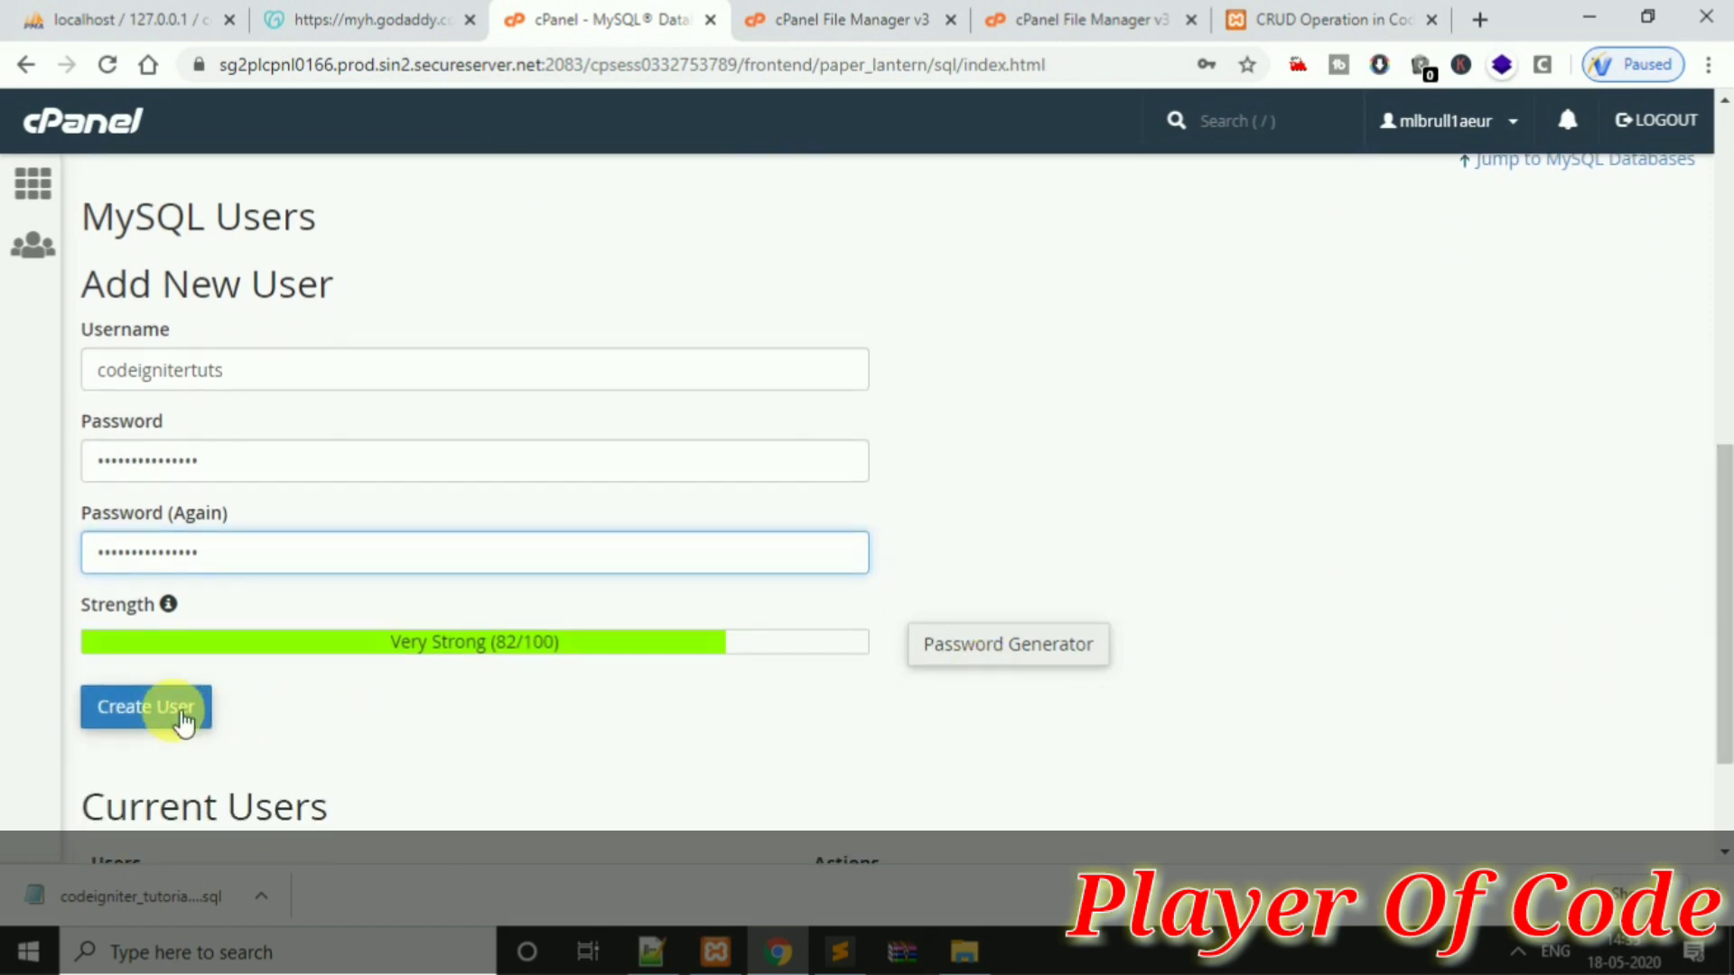
{"action": "left_click", "coordinate": [174, 707]}
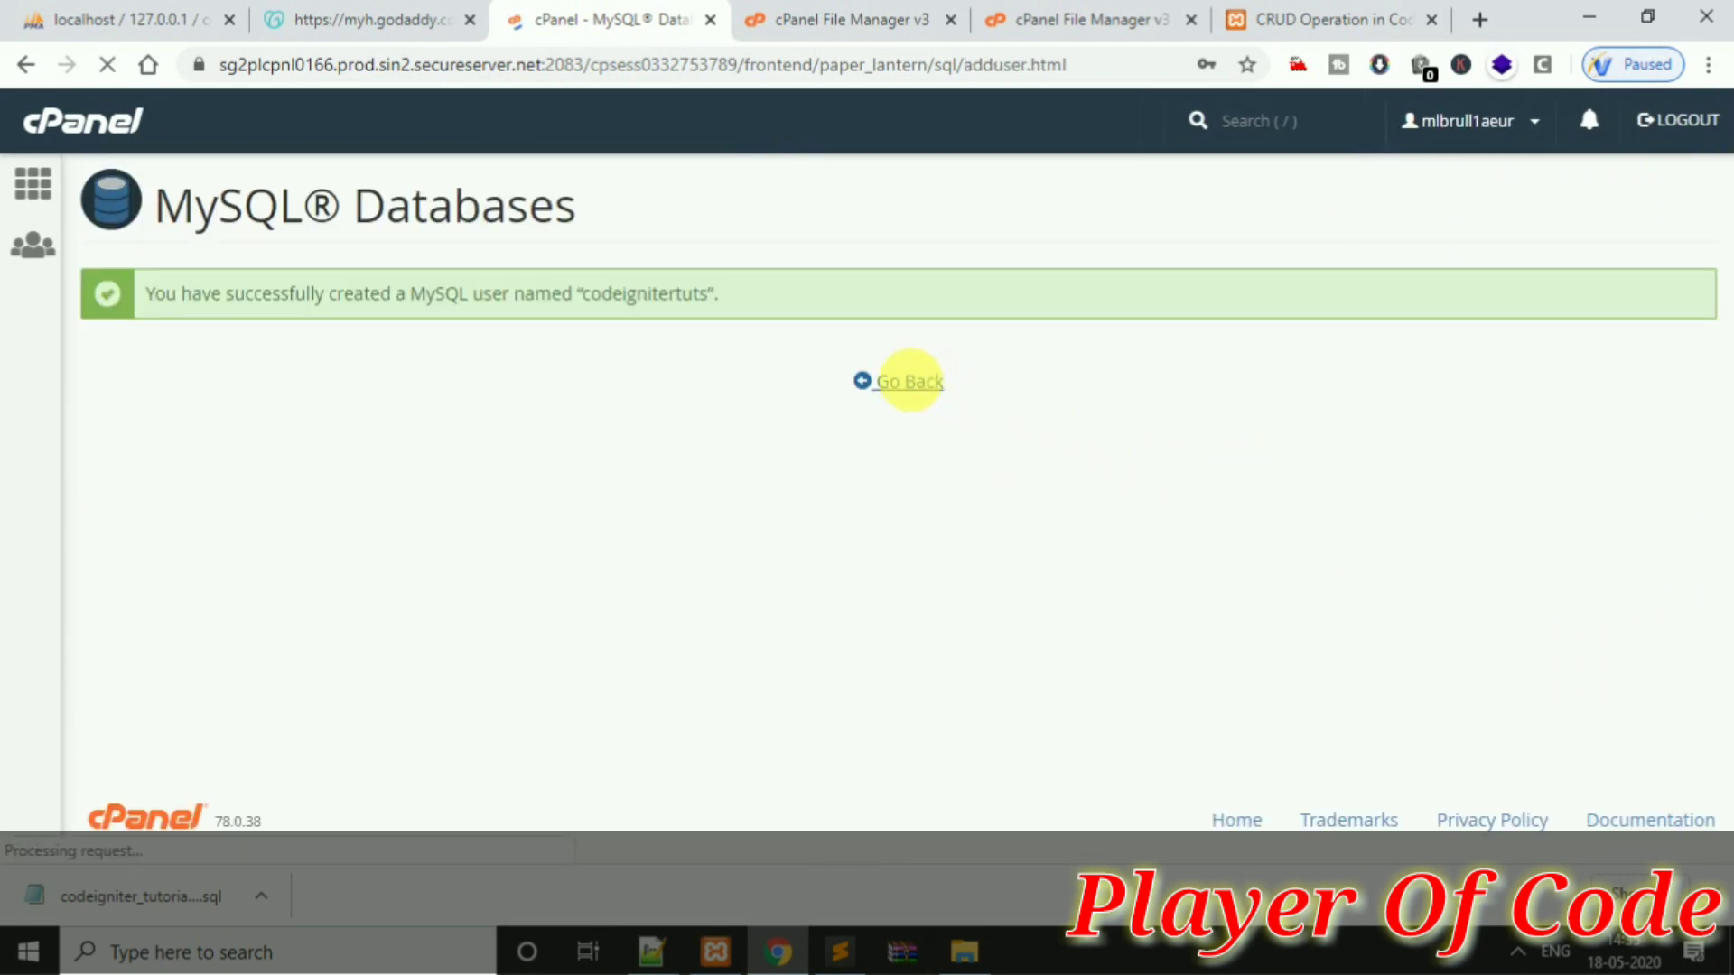
{"action": "left_click", "coordinate": [915, 386]}
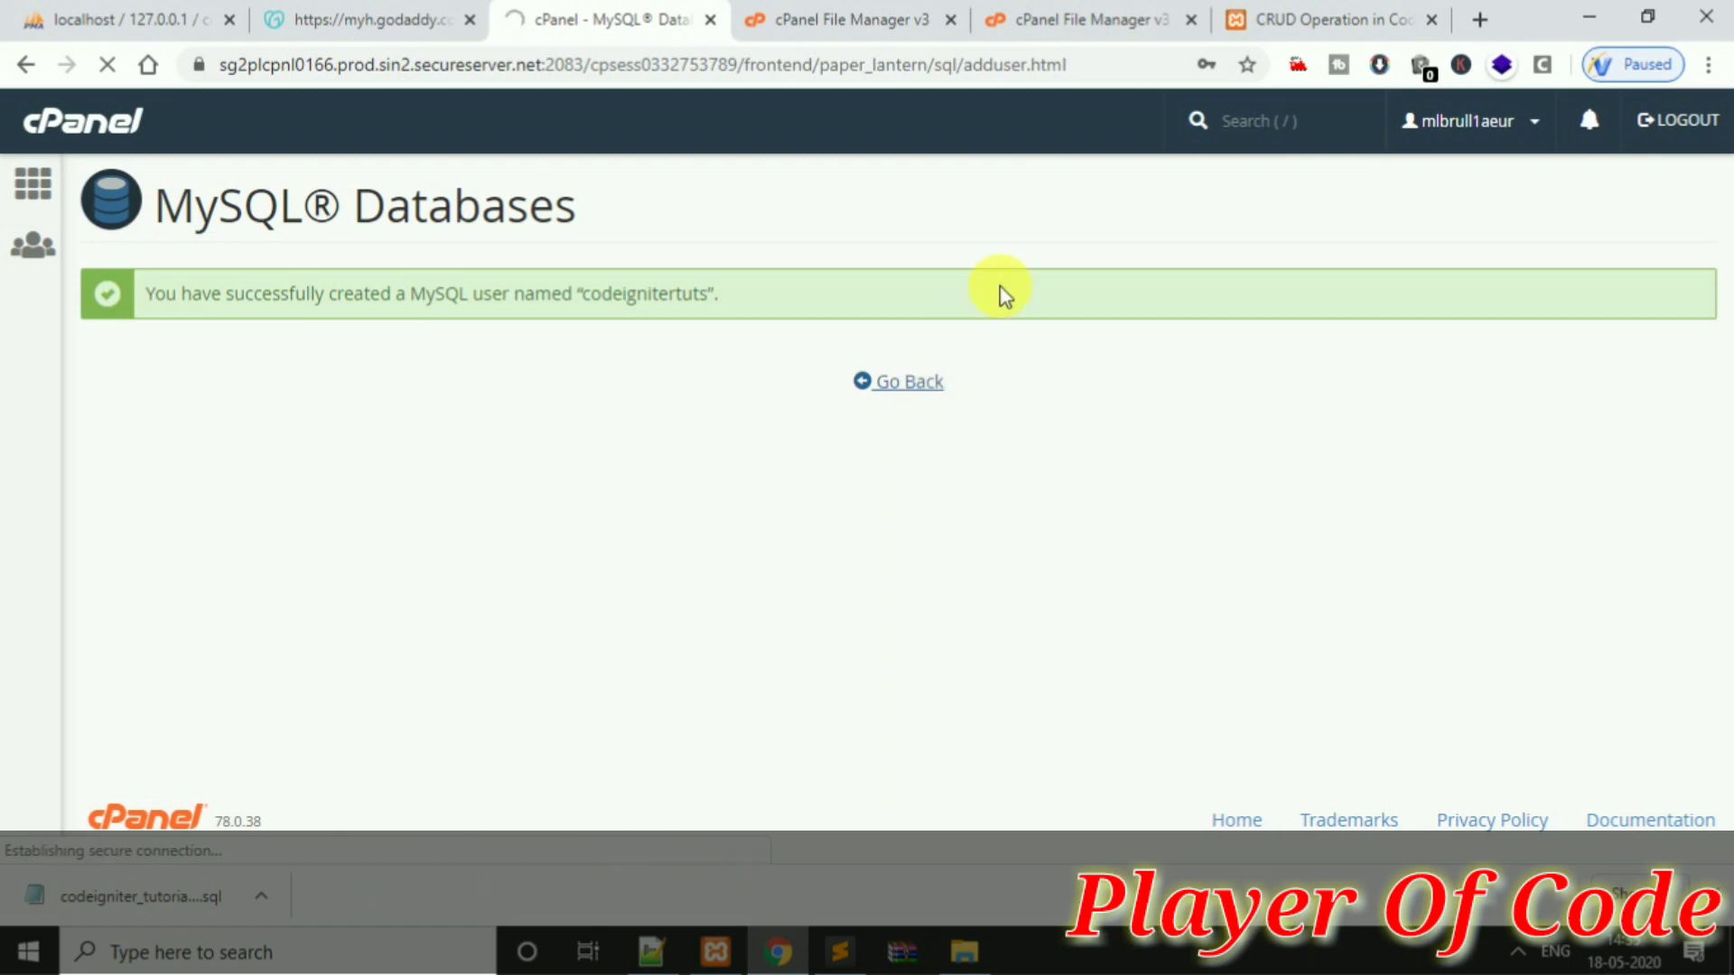
Return to the File Upload tab and confirm ci_demo.zip (683.48 KB) finished at 100%
{"action": "left_click", "coordinate": [1109, 34]}
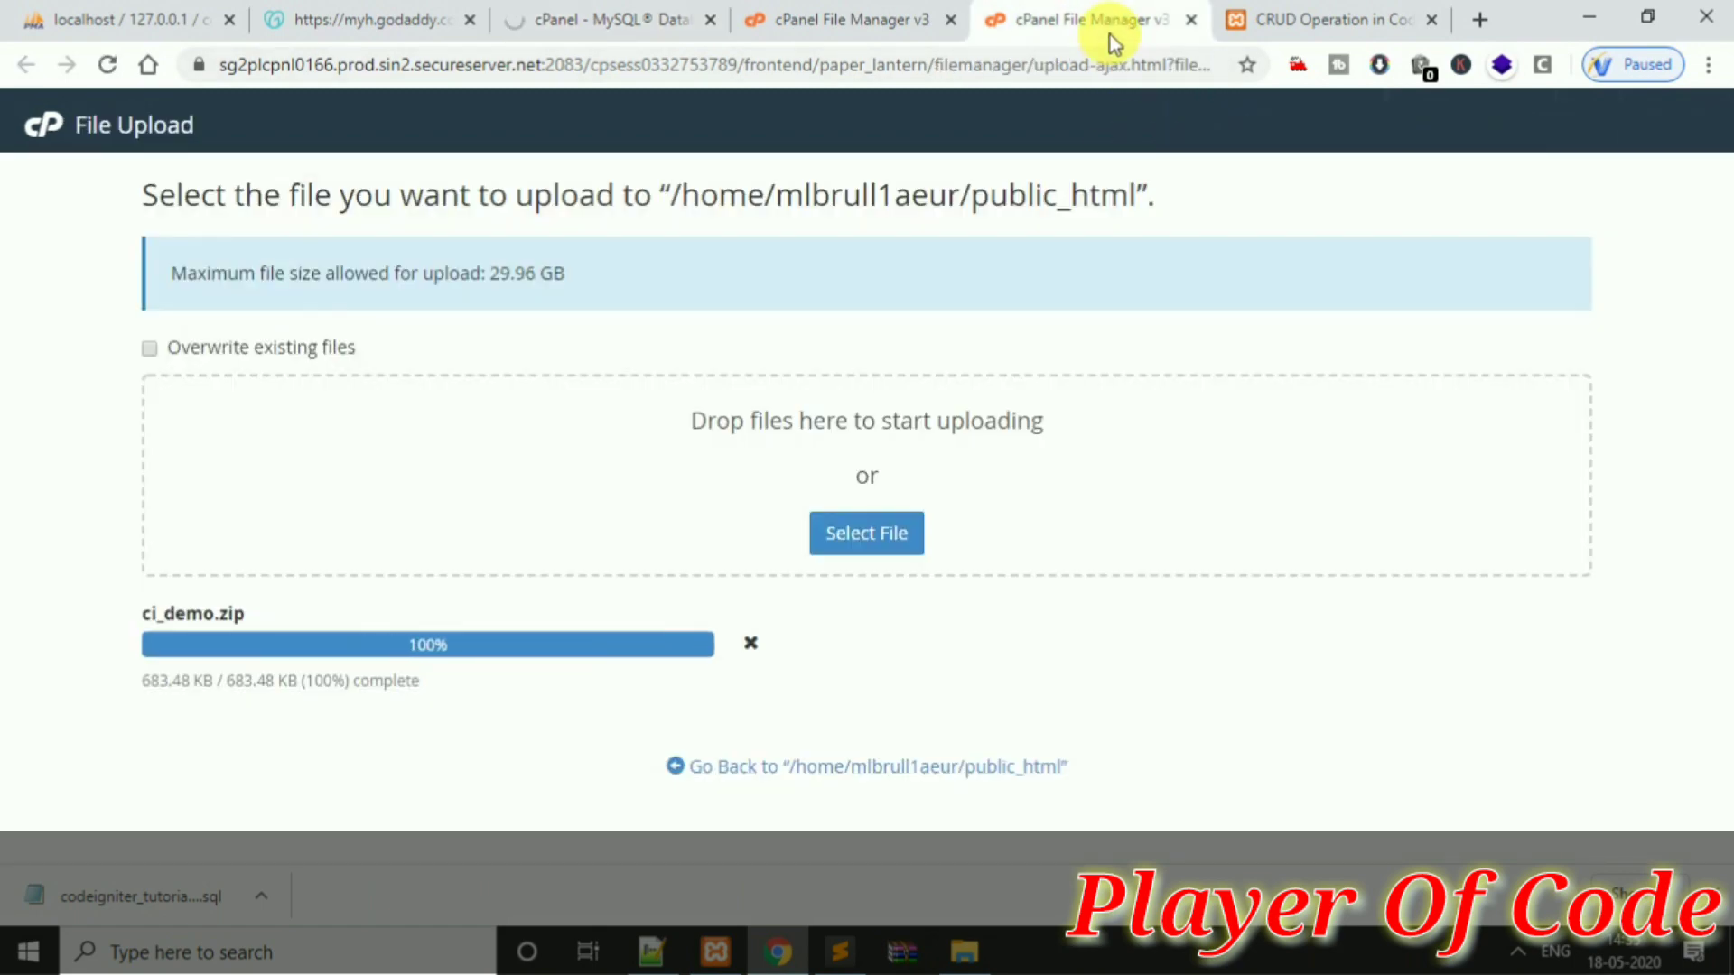
{"action": "left_click", "coordinate": [889, 20]}
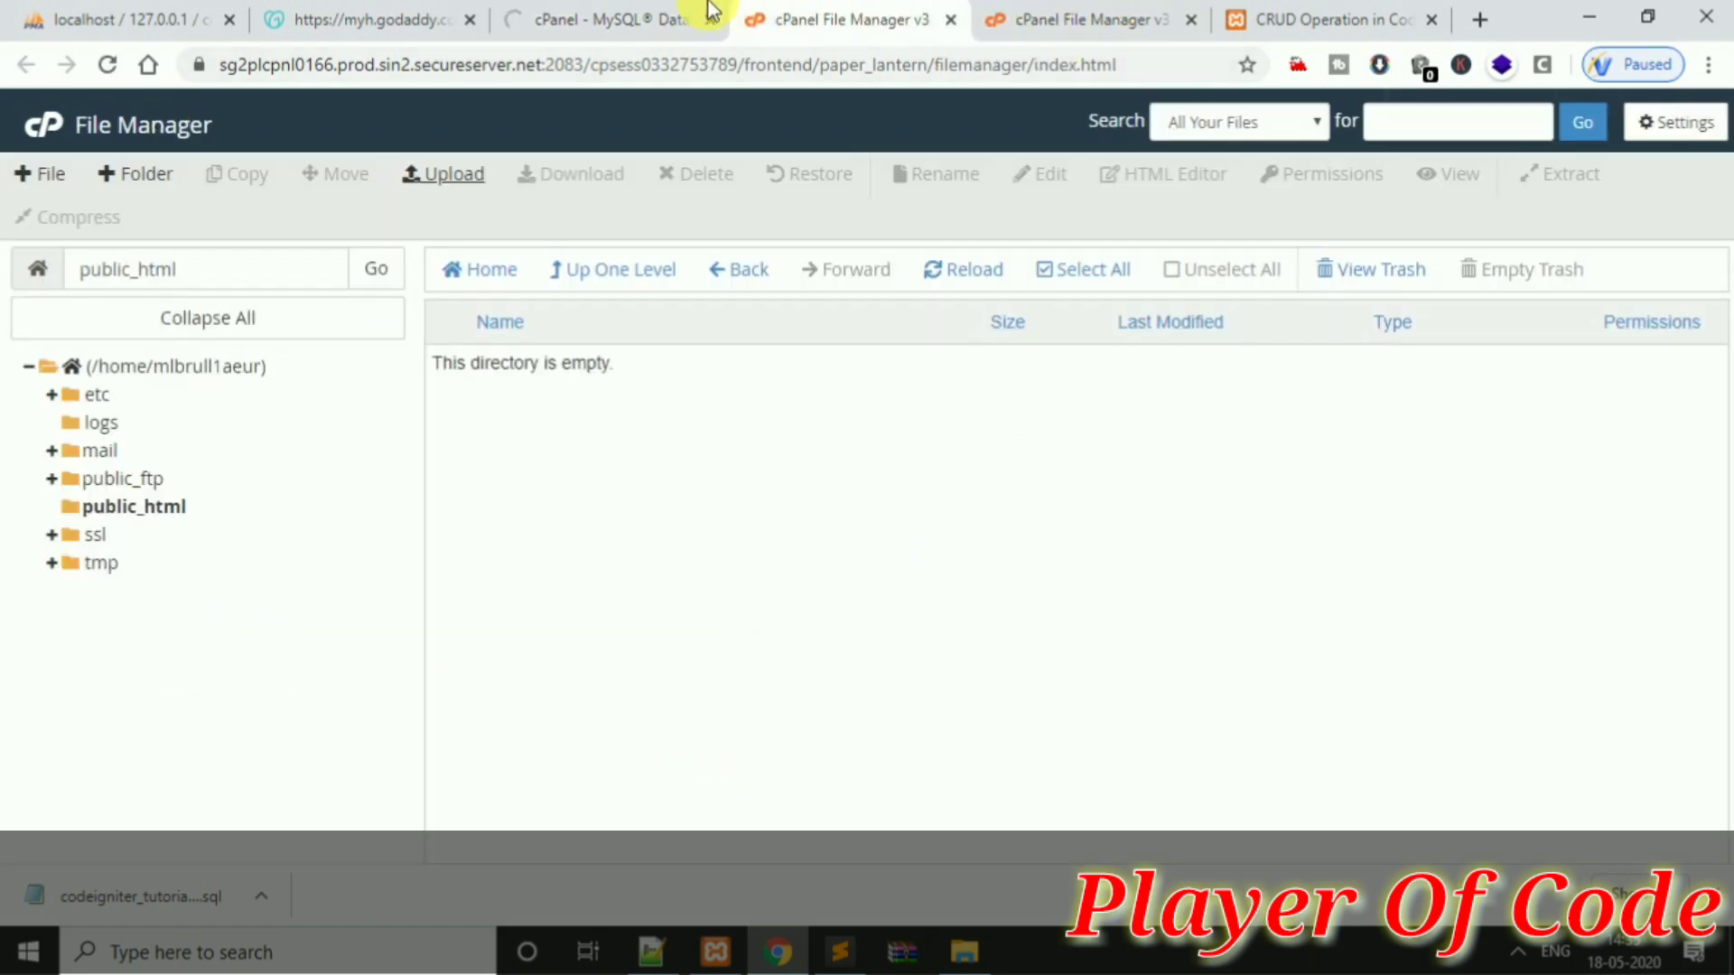
{"action": "left_click", "coordinate": [647, 9]}
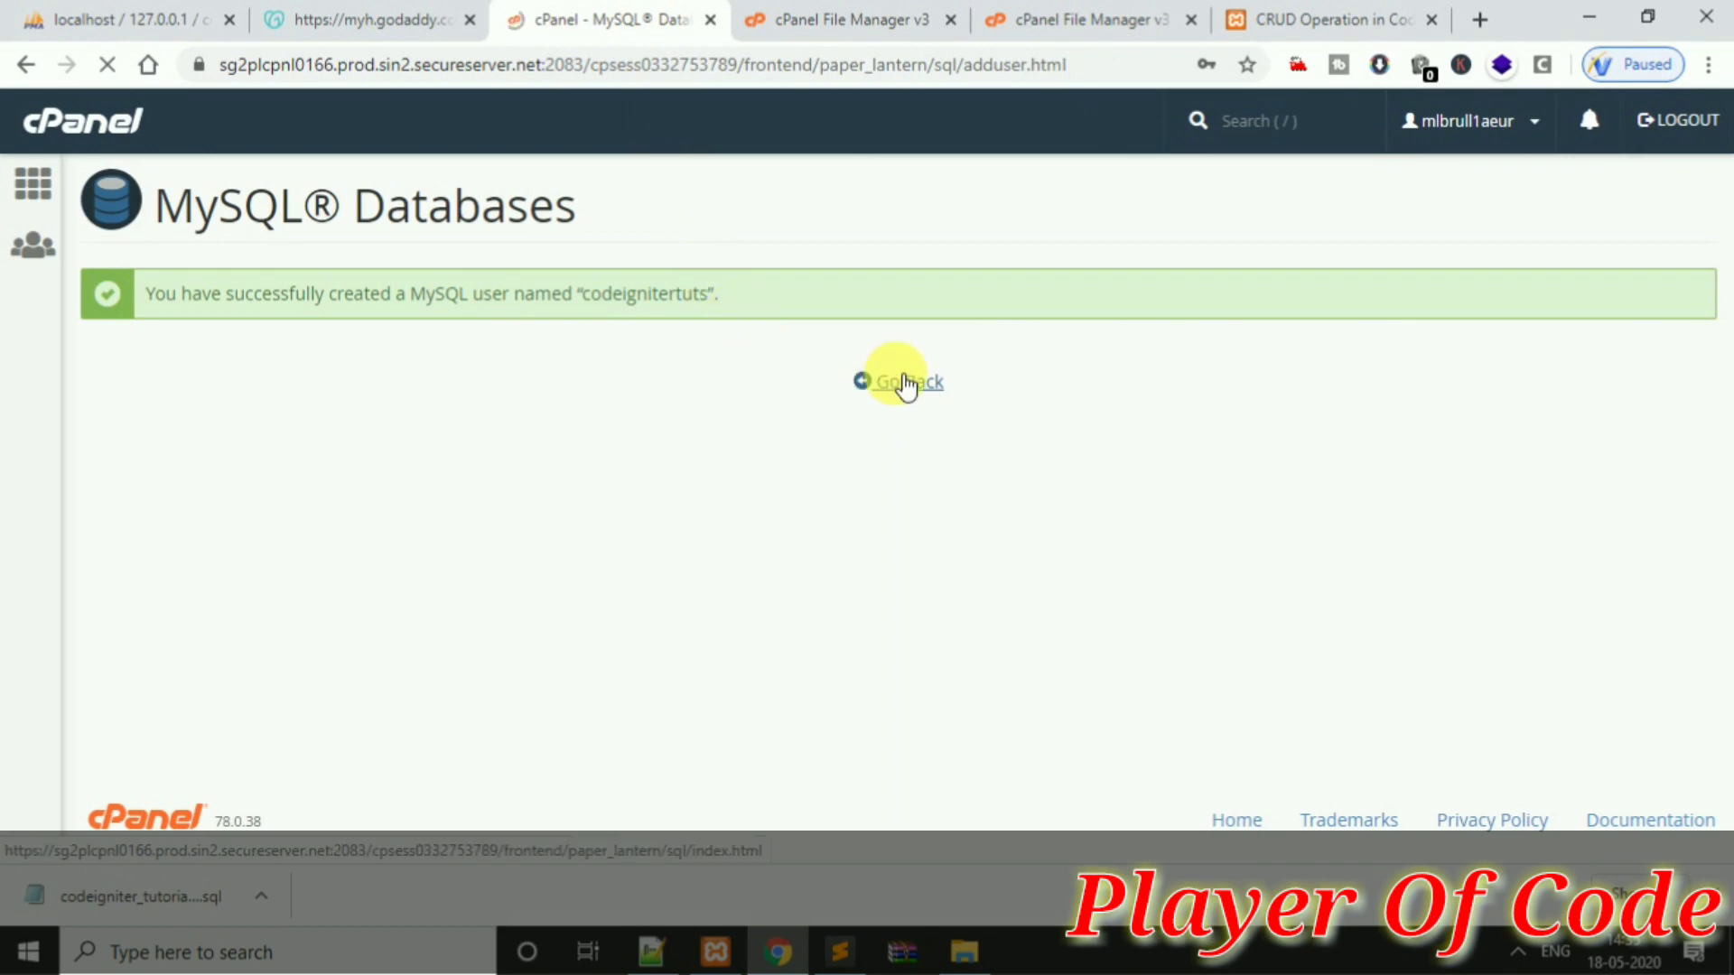
{"action": "left_click", "coordinate": [1026, 26]}
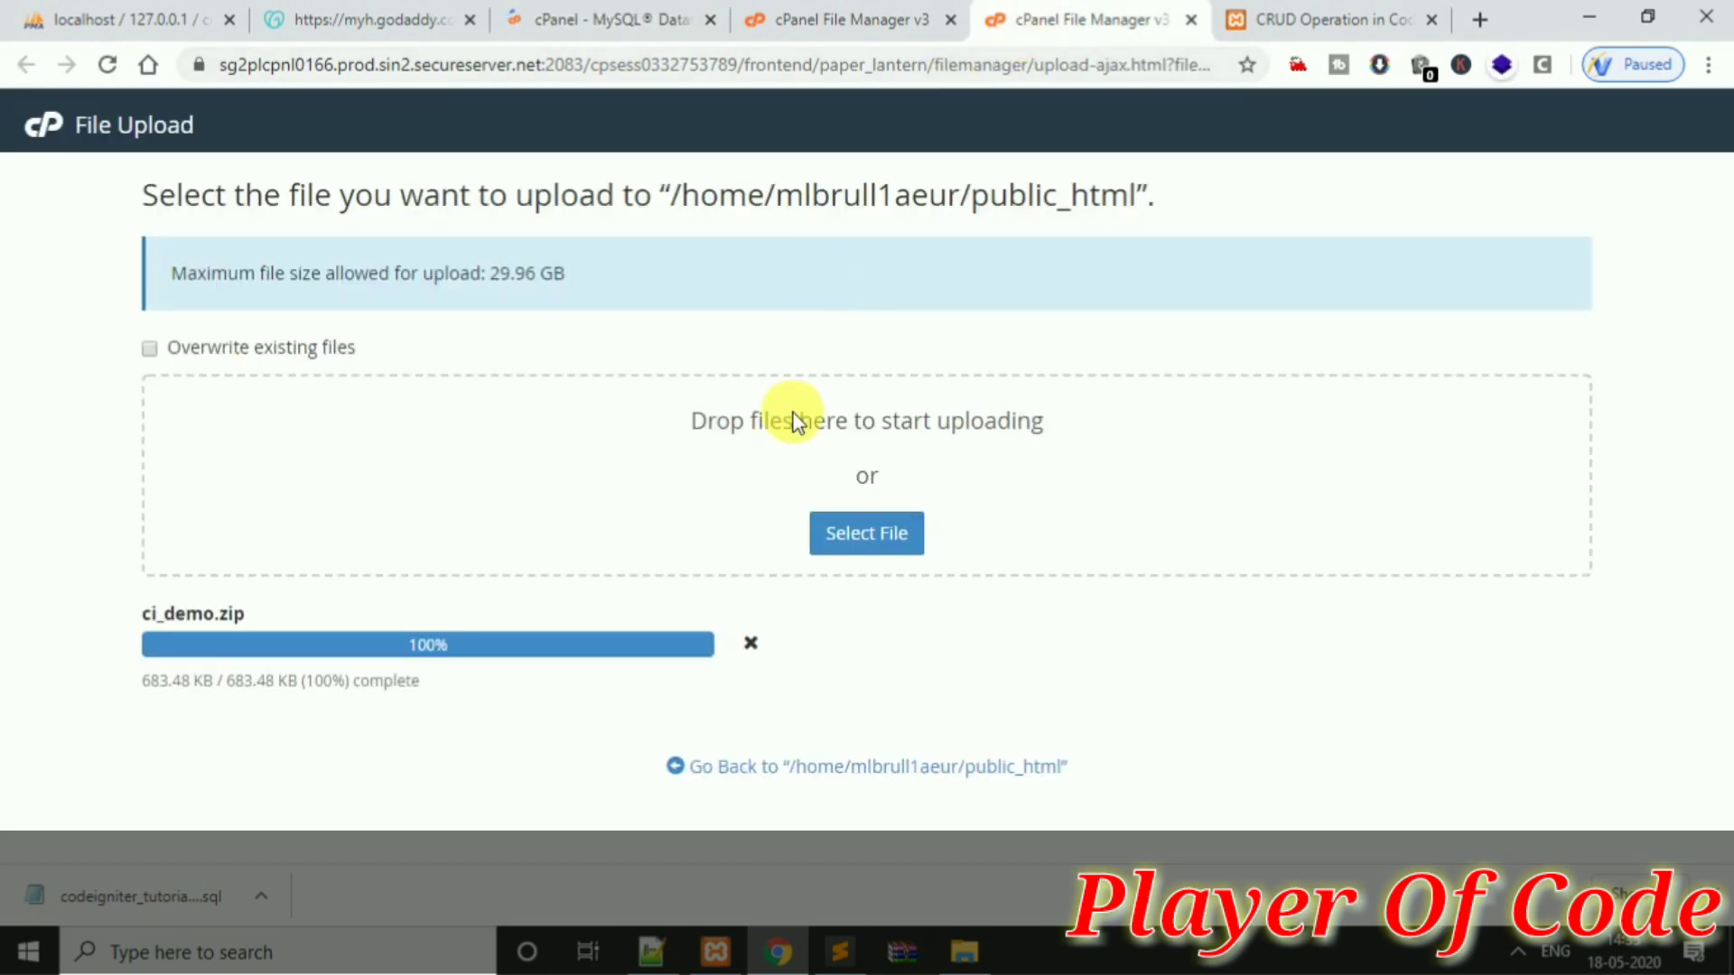
Enter codeigniter_tutorial_2k20 as the new database name on MySQL Databases and submit it
{"action": "left_click", "coordinate": [650, 20]}
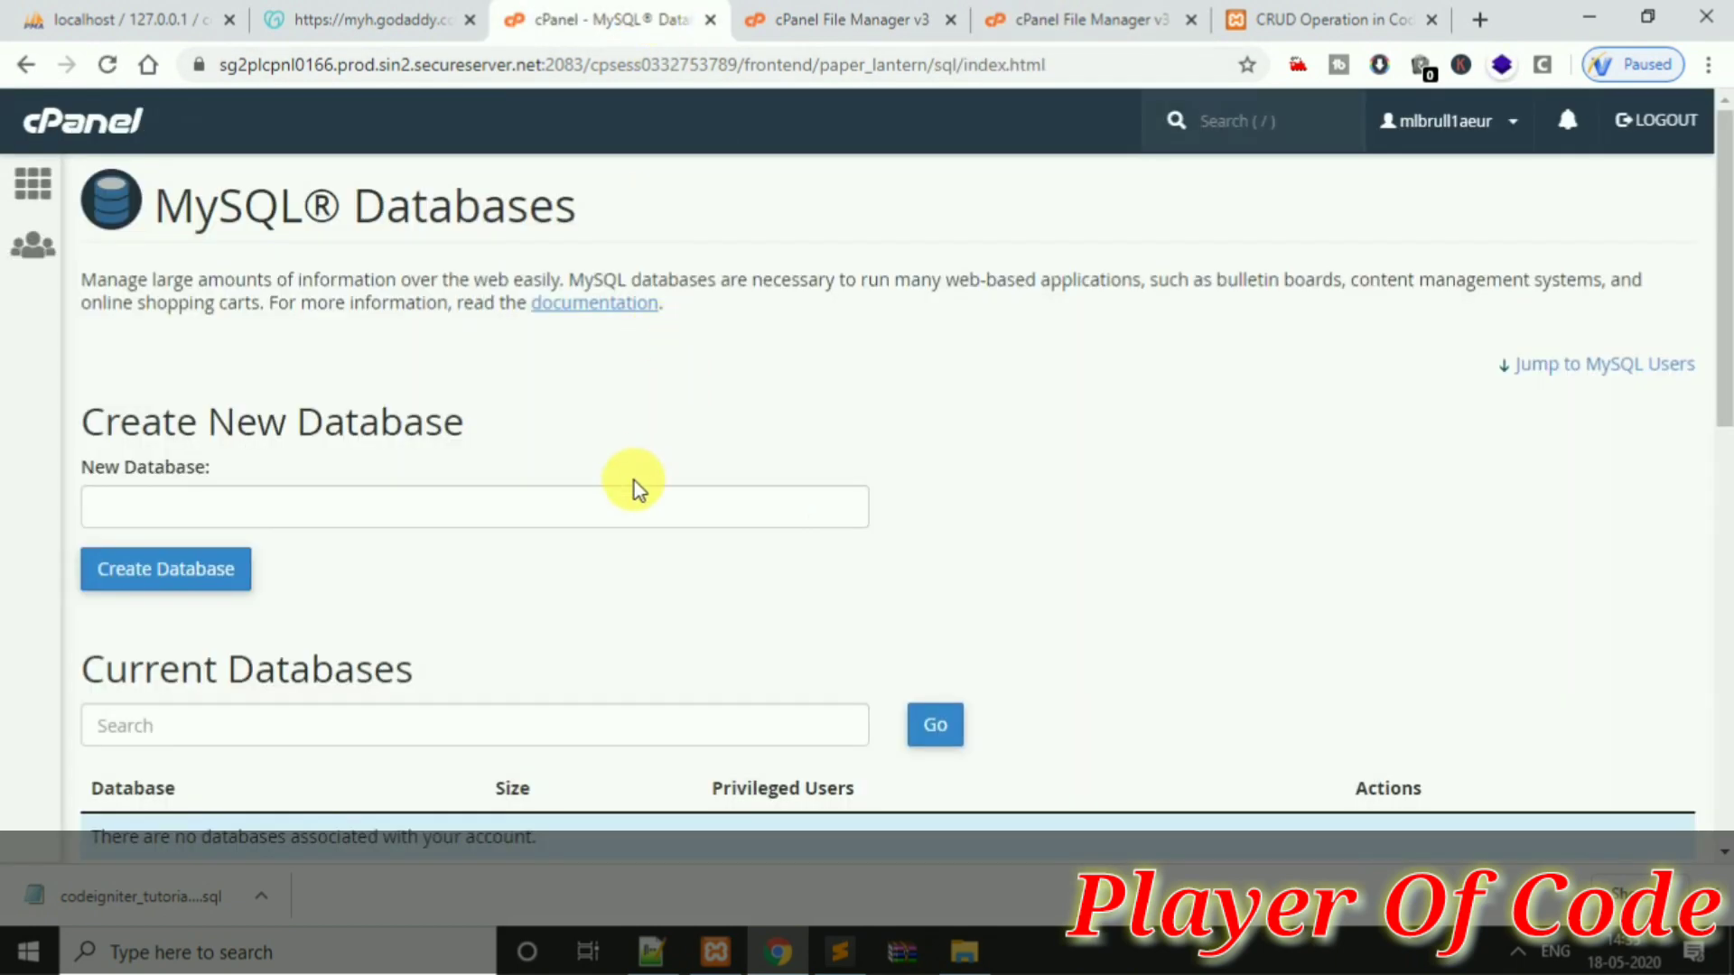
{"action": "left_click", "coordinate": [652, 506]}
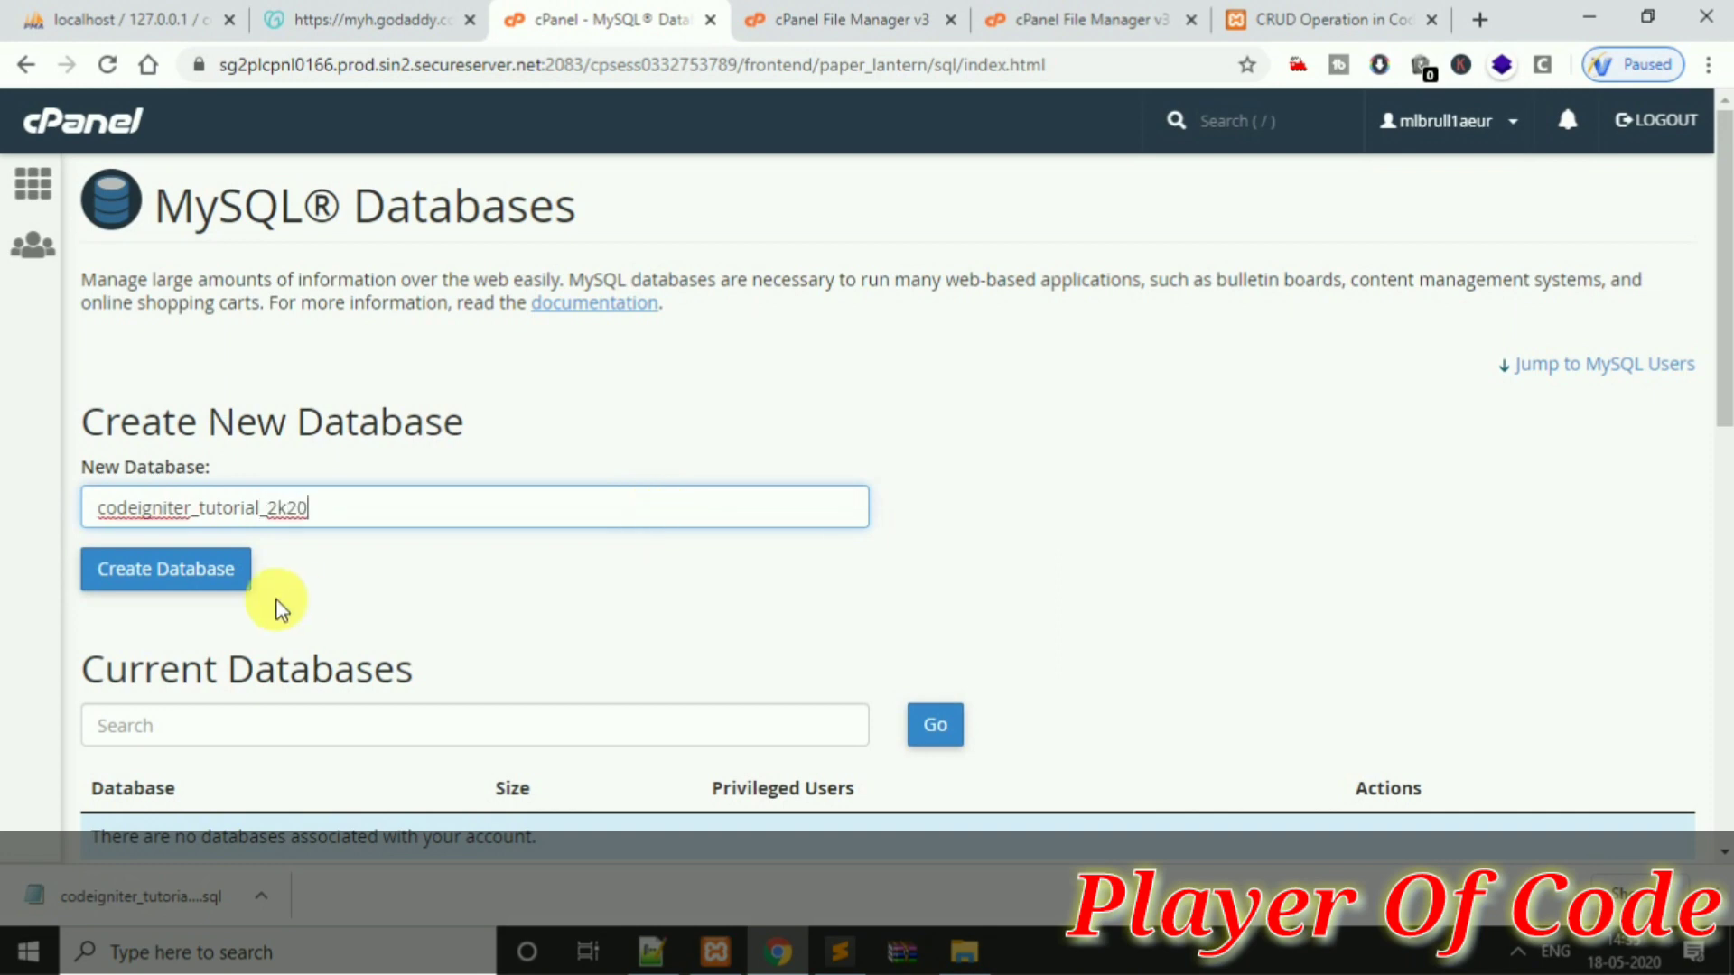
{"action": "left_click", "coordinate": [225, 571]}
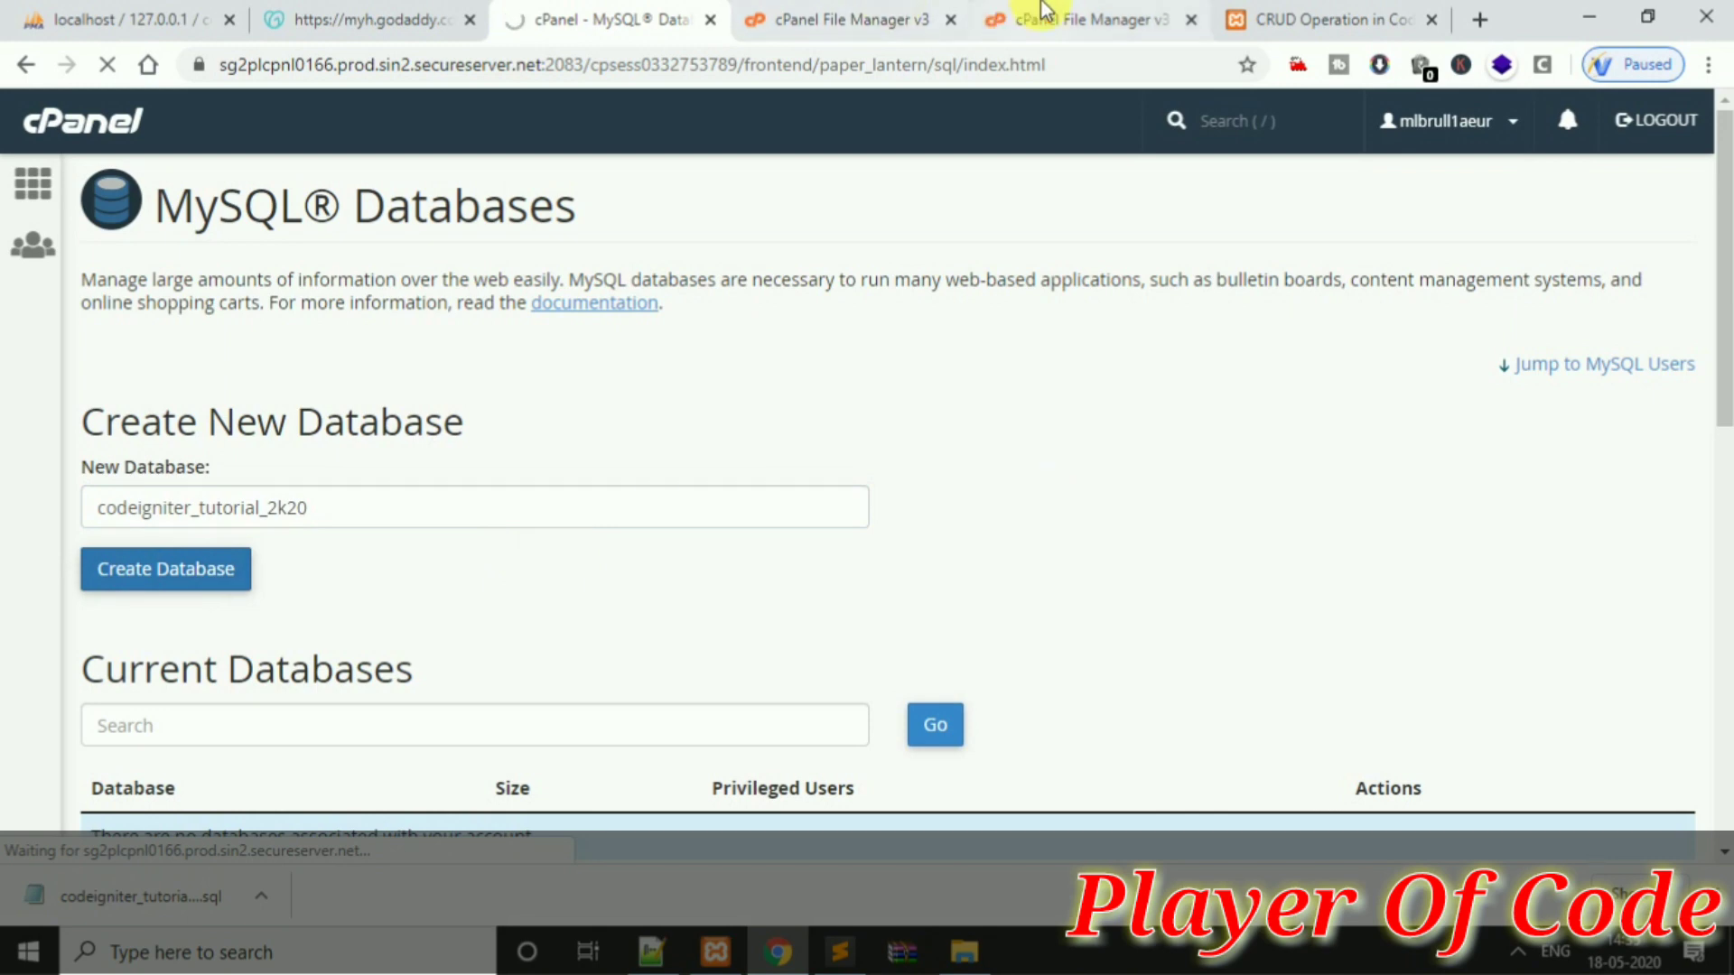
{"action": "left_click", "coordinate": [994, 18]}
Extract ci_demo.zip into /public_html and dismiss the extraction results
{"action": "left_click", "coordinate": [897, 11]}
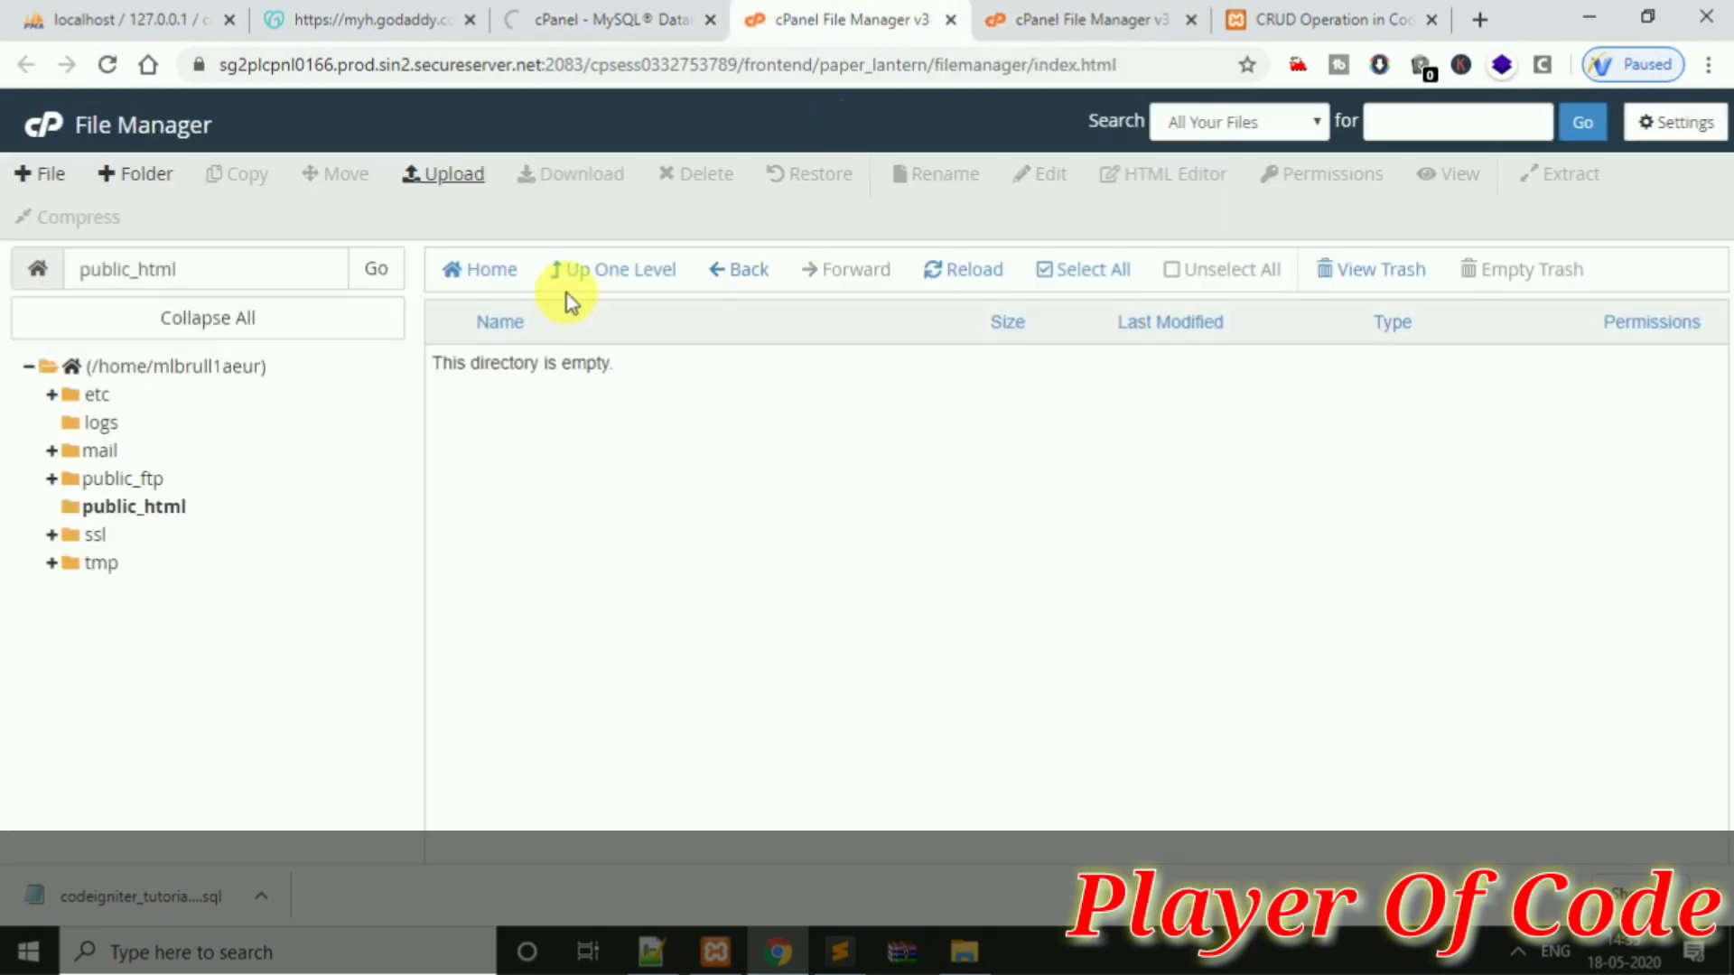
{"action": "left_click", "coordinate": [933, 287]}
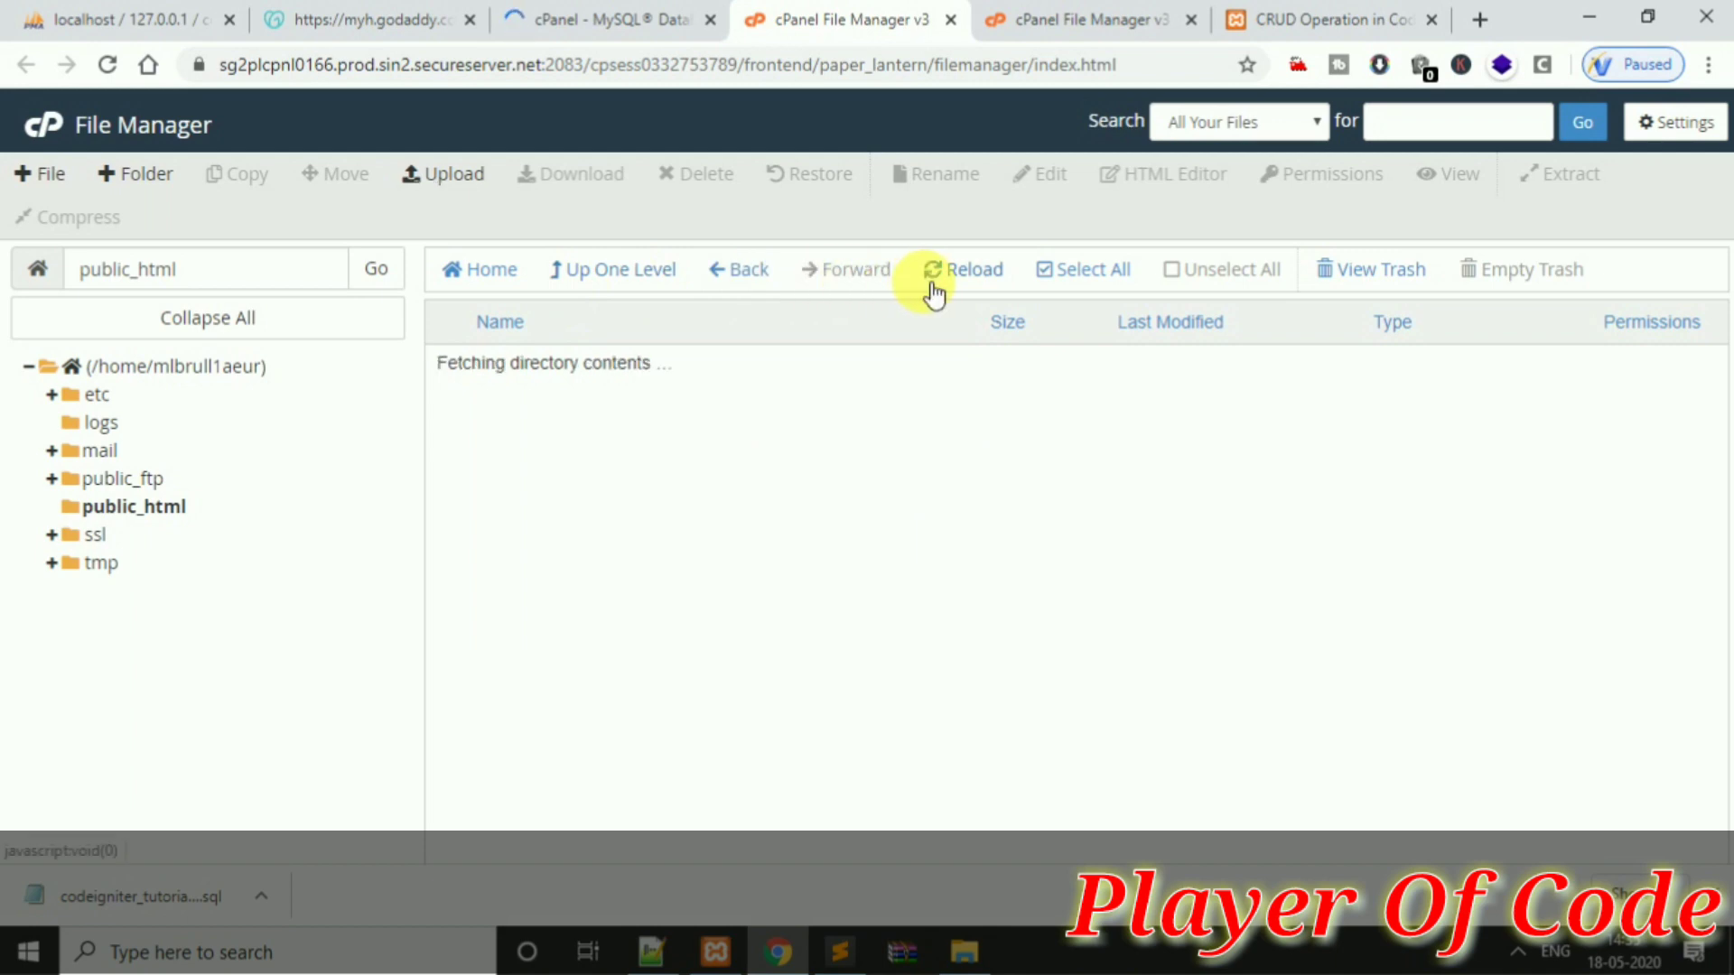
{"action": "left_click", "coordinate": [666, 361]}
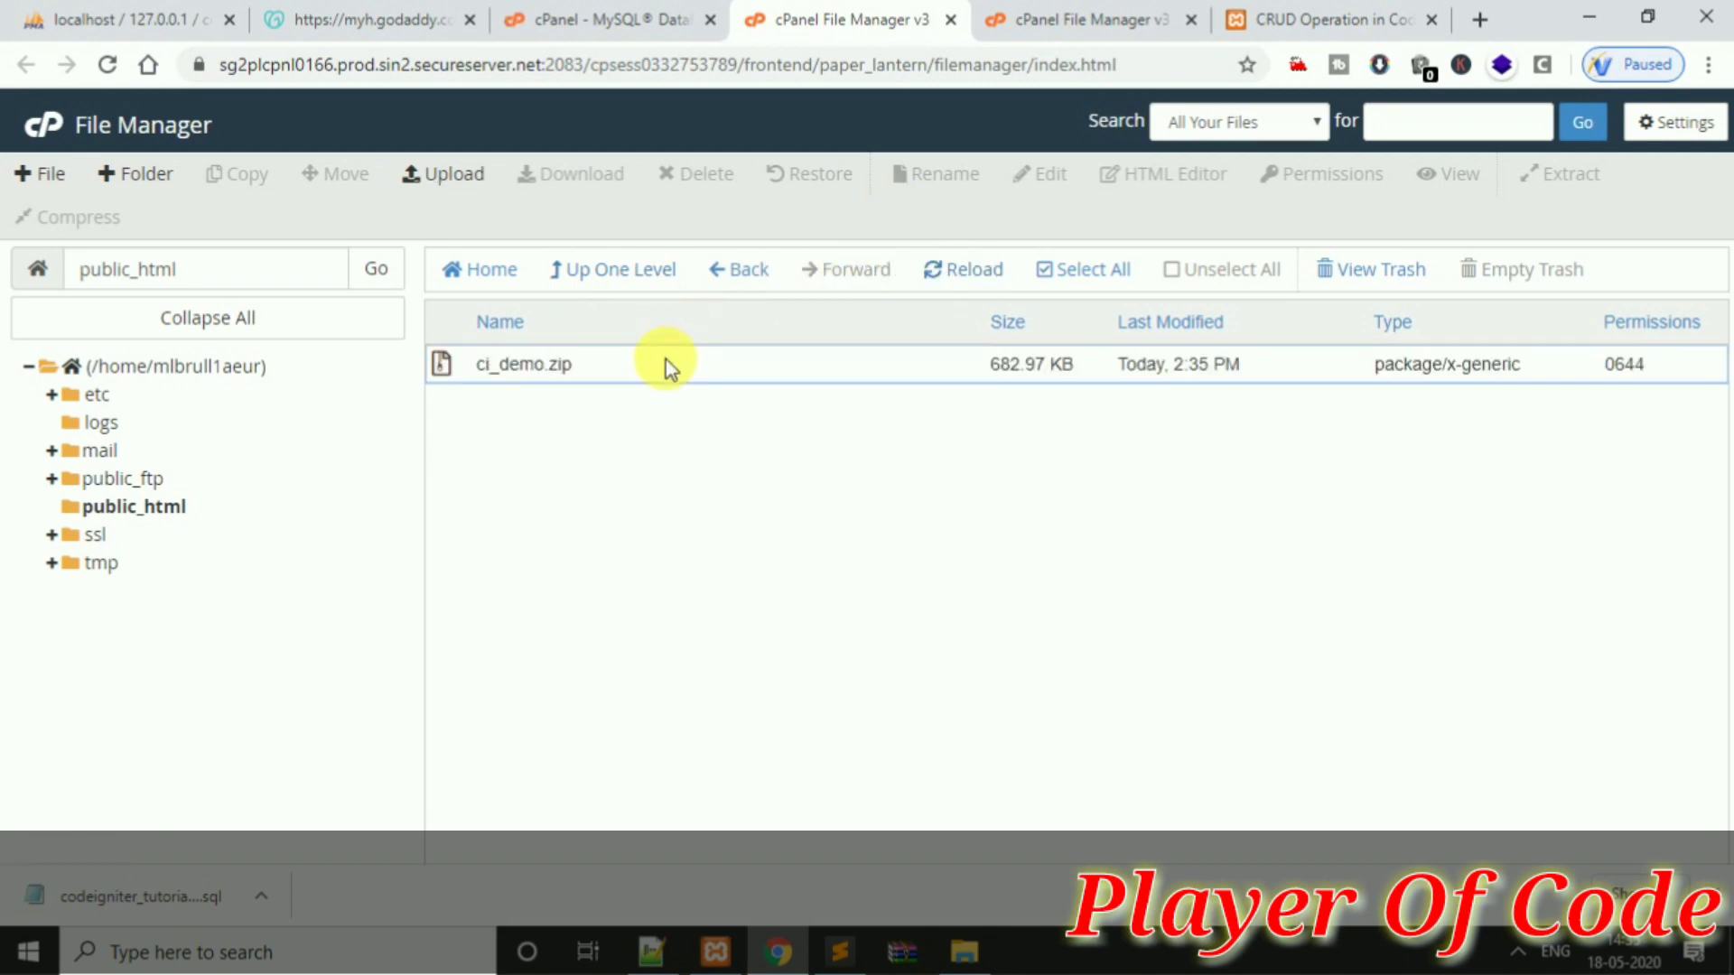
{"action": "right_click", "coordinate": [665, 359]}
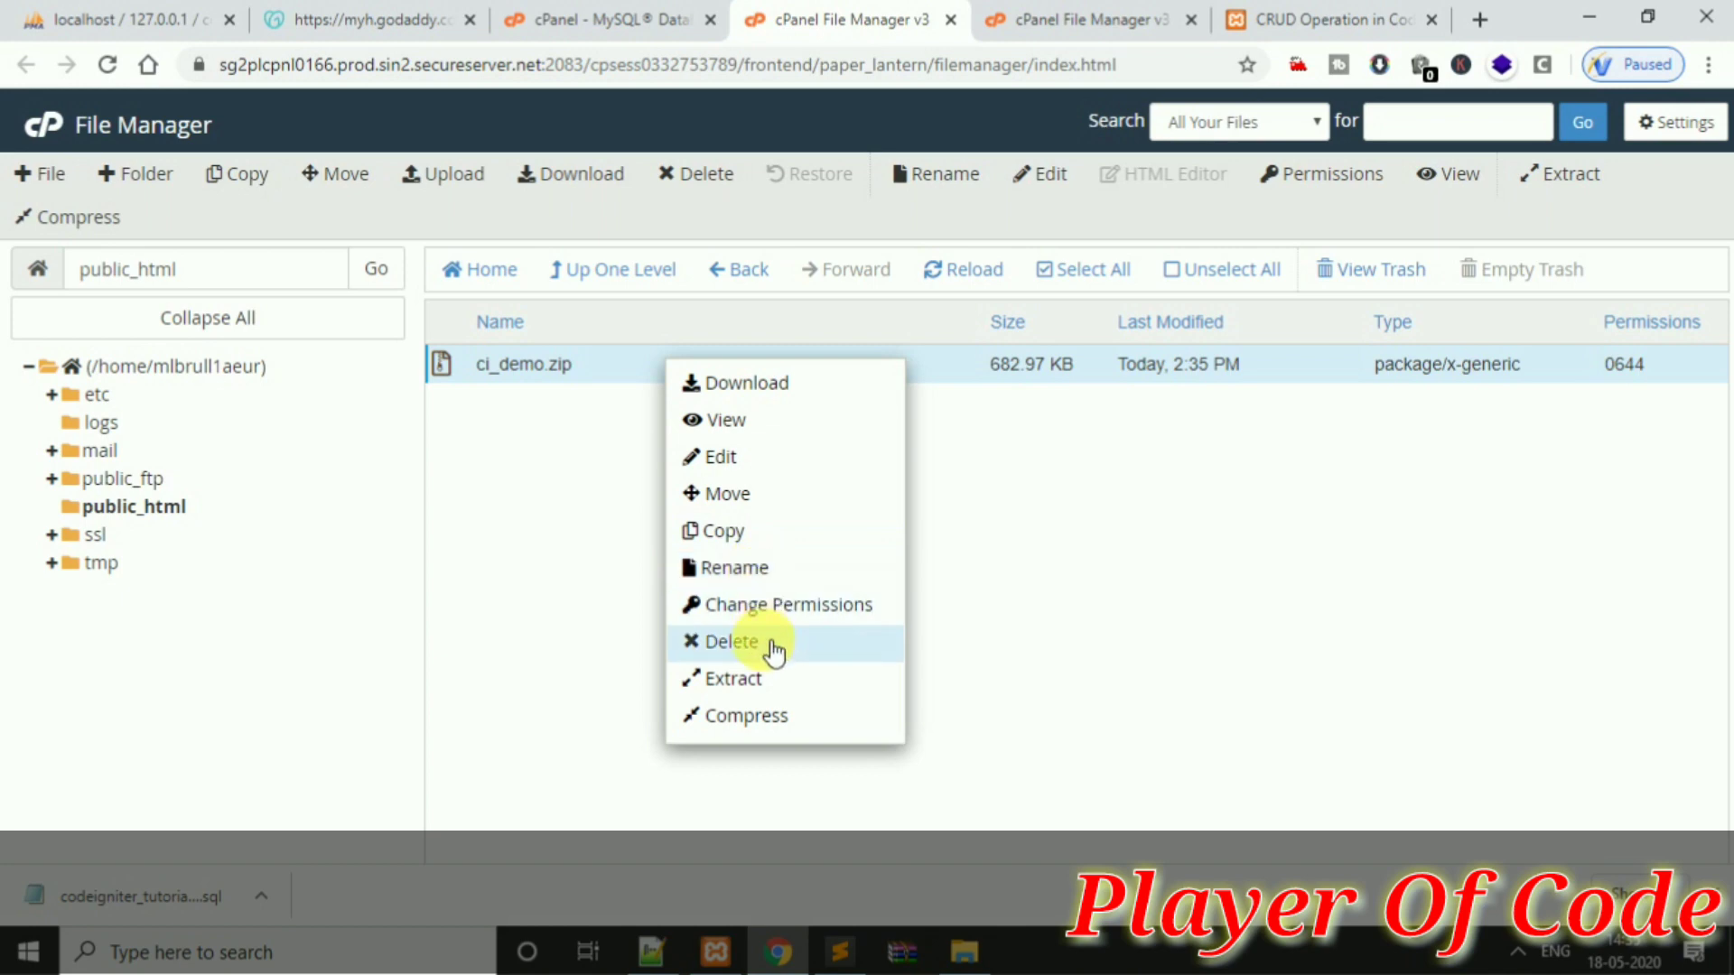
{"action": "left_click", "coordinate": [785, 677]}
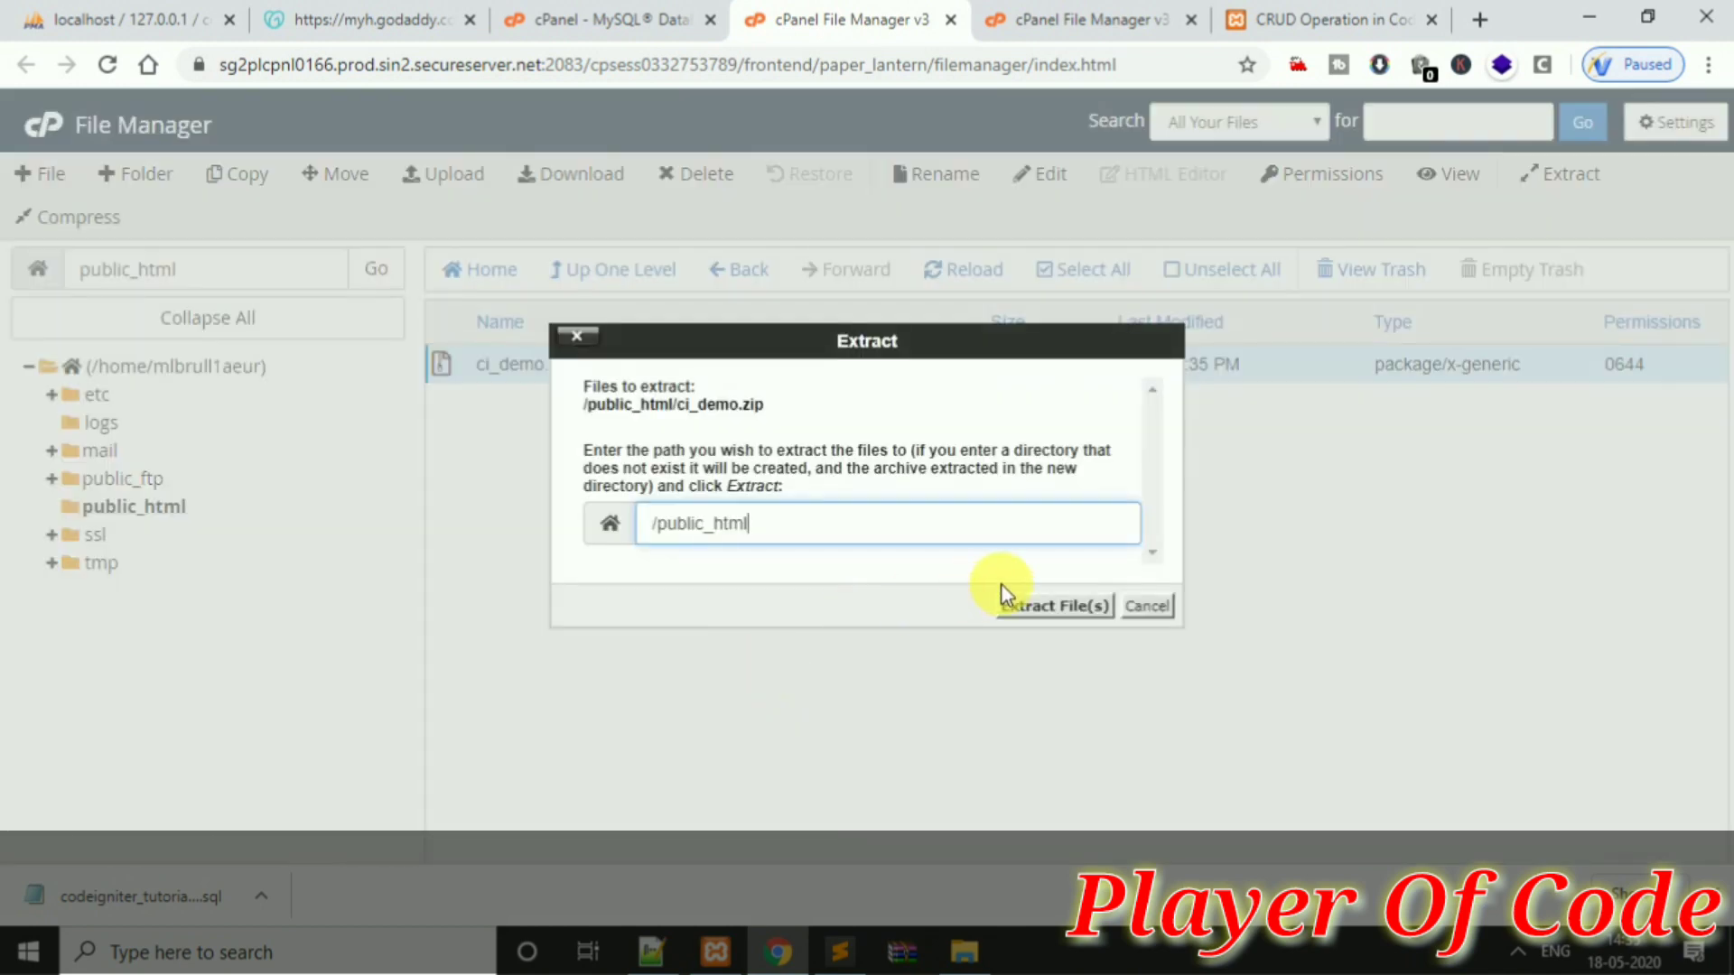
{"action": "left_click", "coordinate": [1057, 607]}
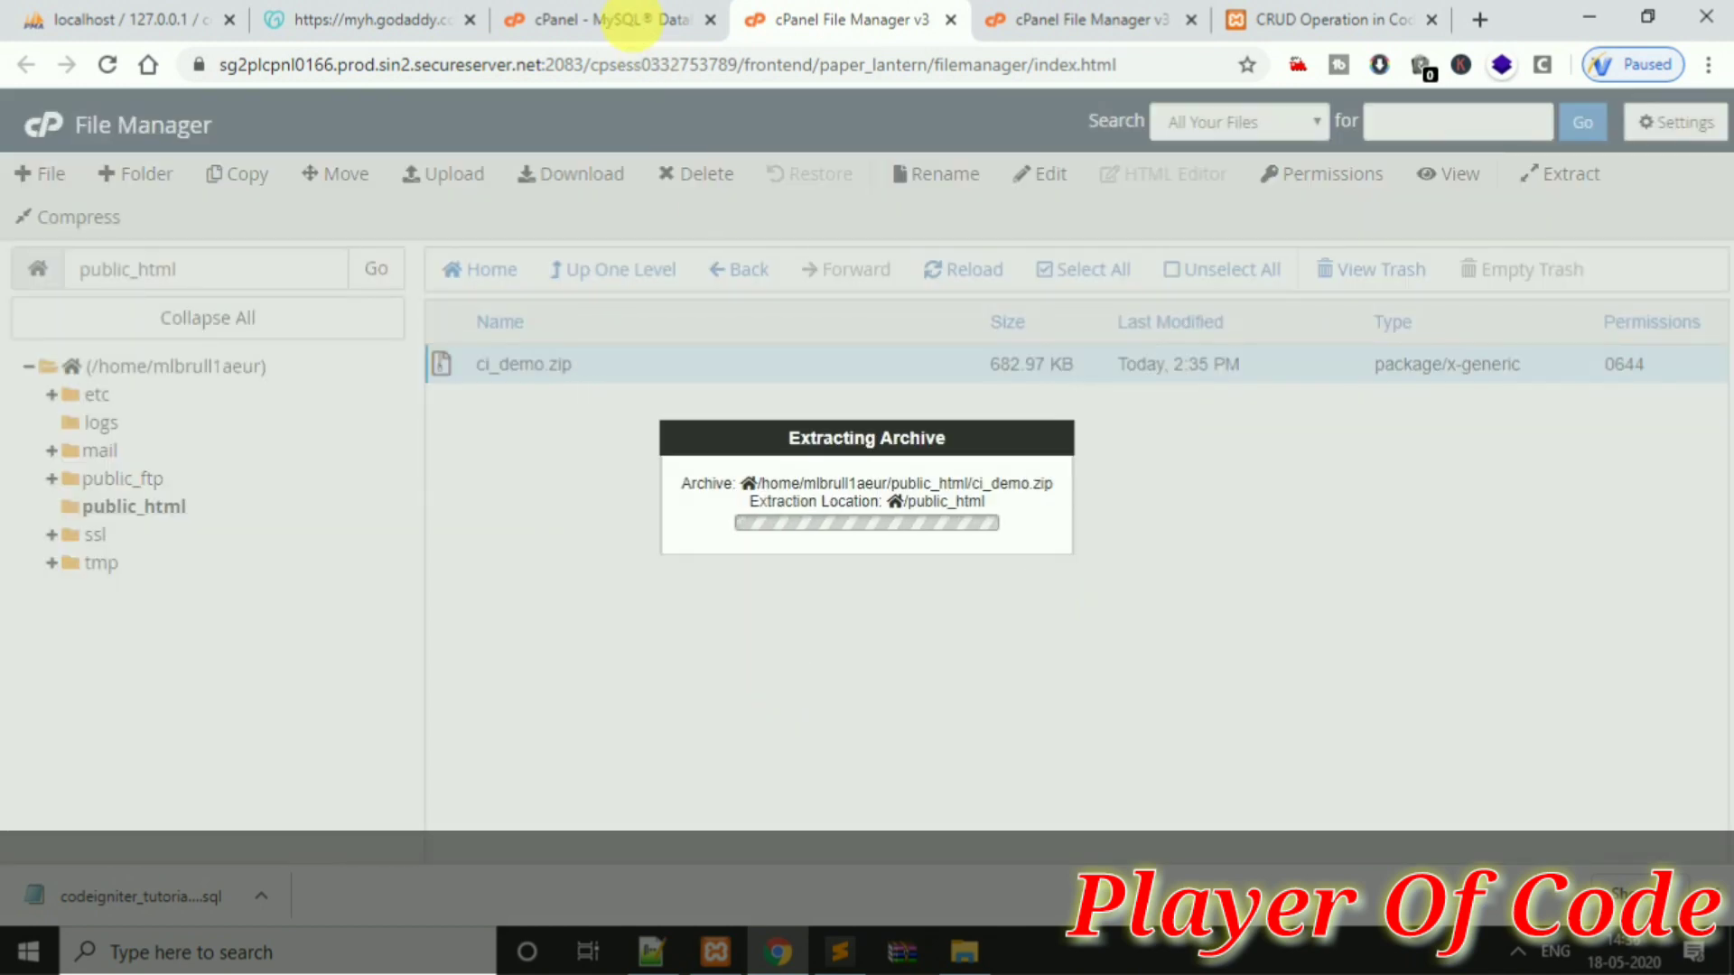
{"action": "left_click", "coordinate": [598, 13]}
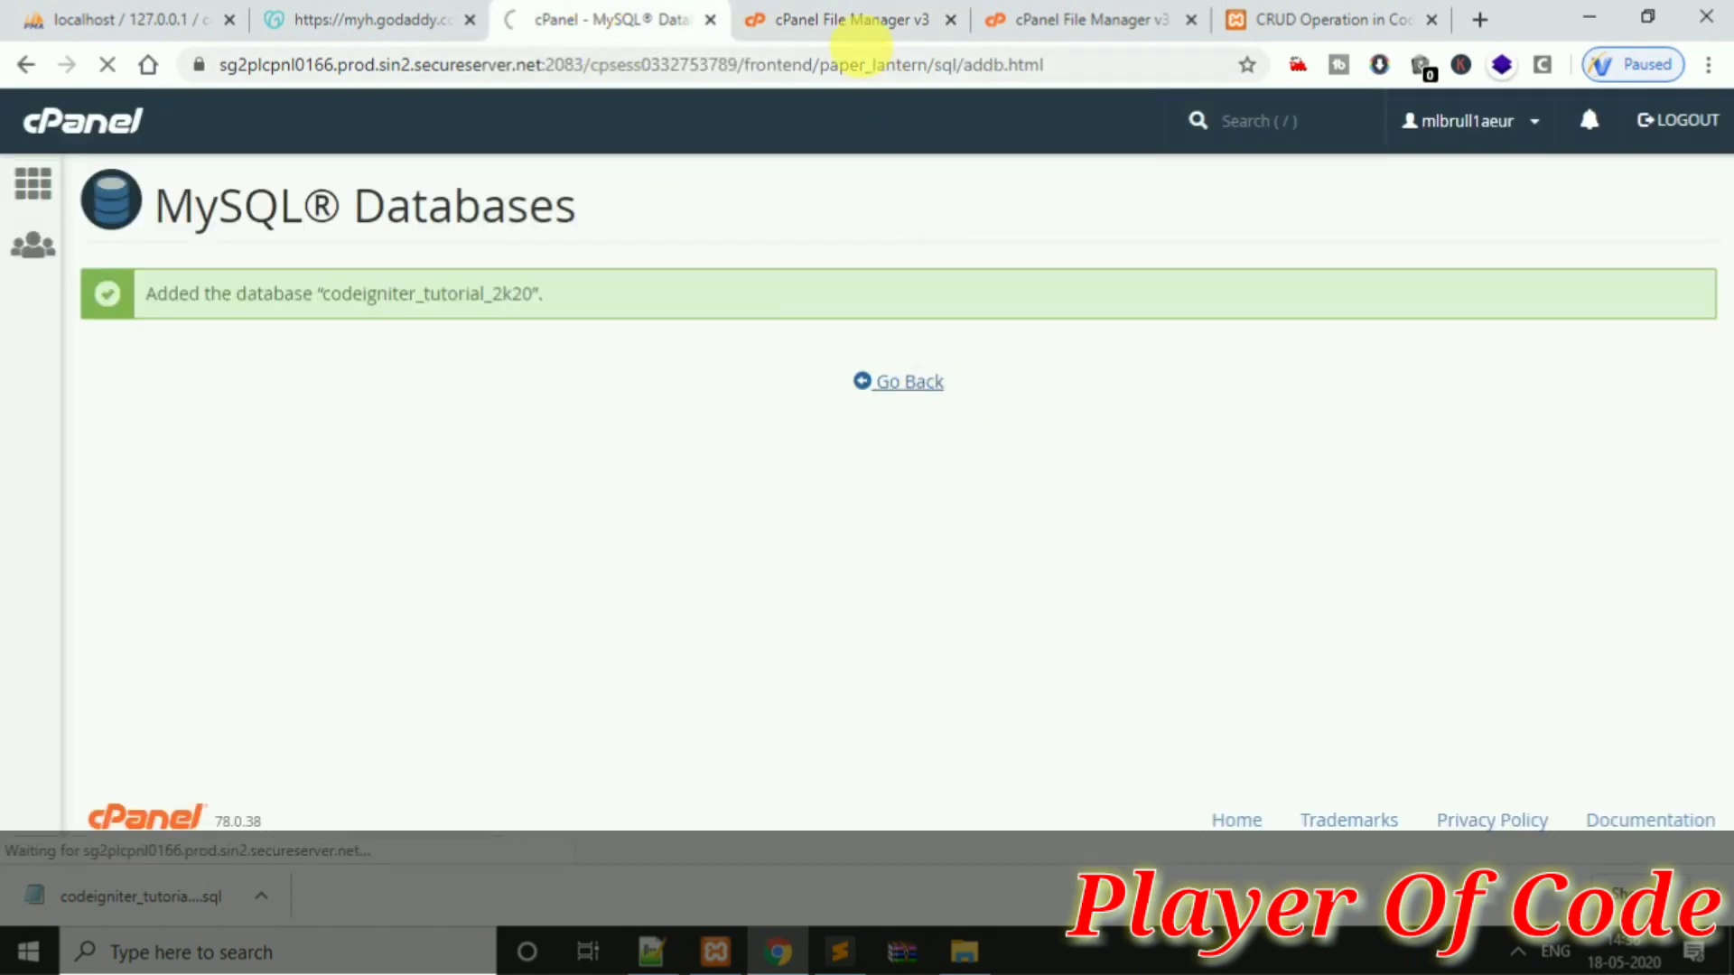
{"action": "left_click", "coordinate": [845, 19]}
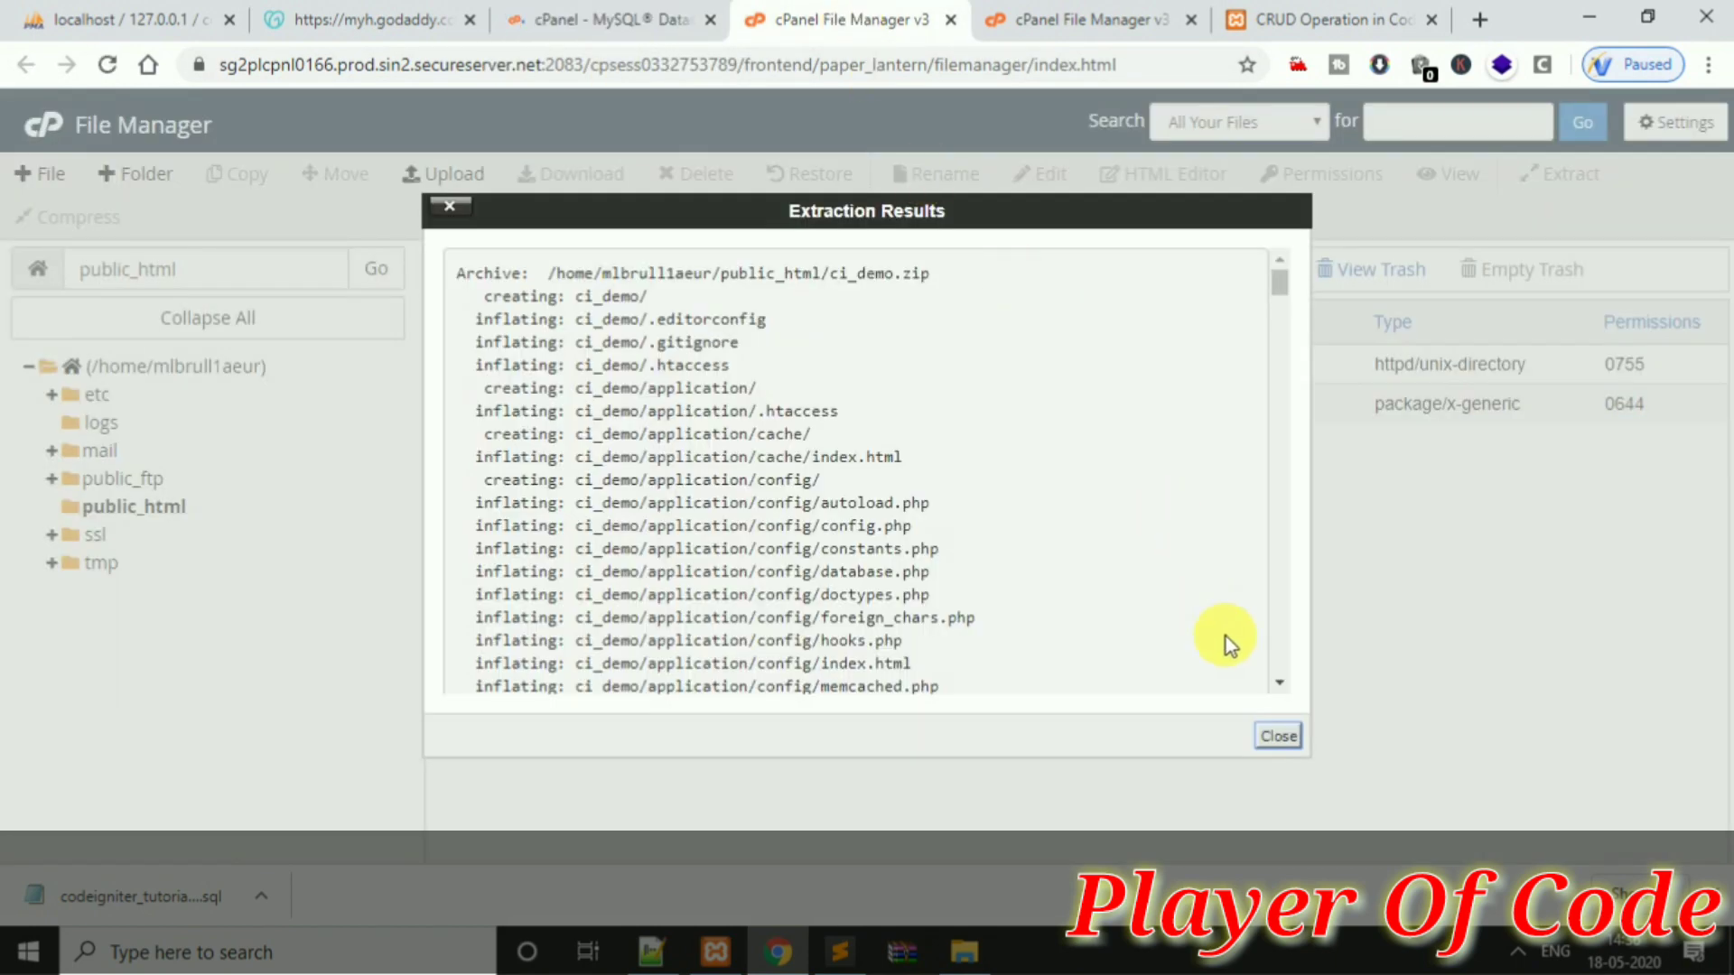
{"action": "left_click", "coordinate": [1277, 735]}
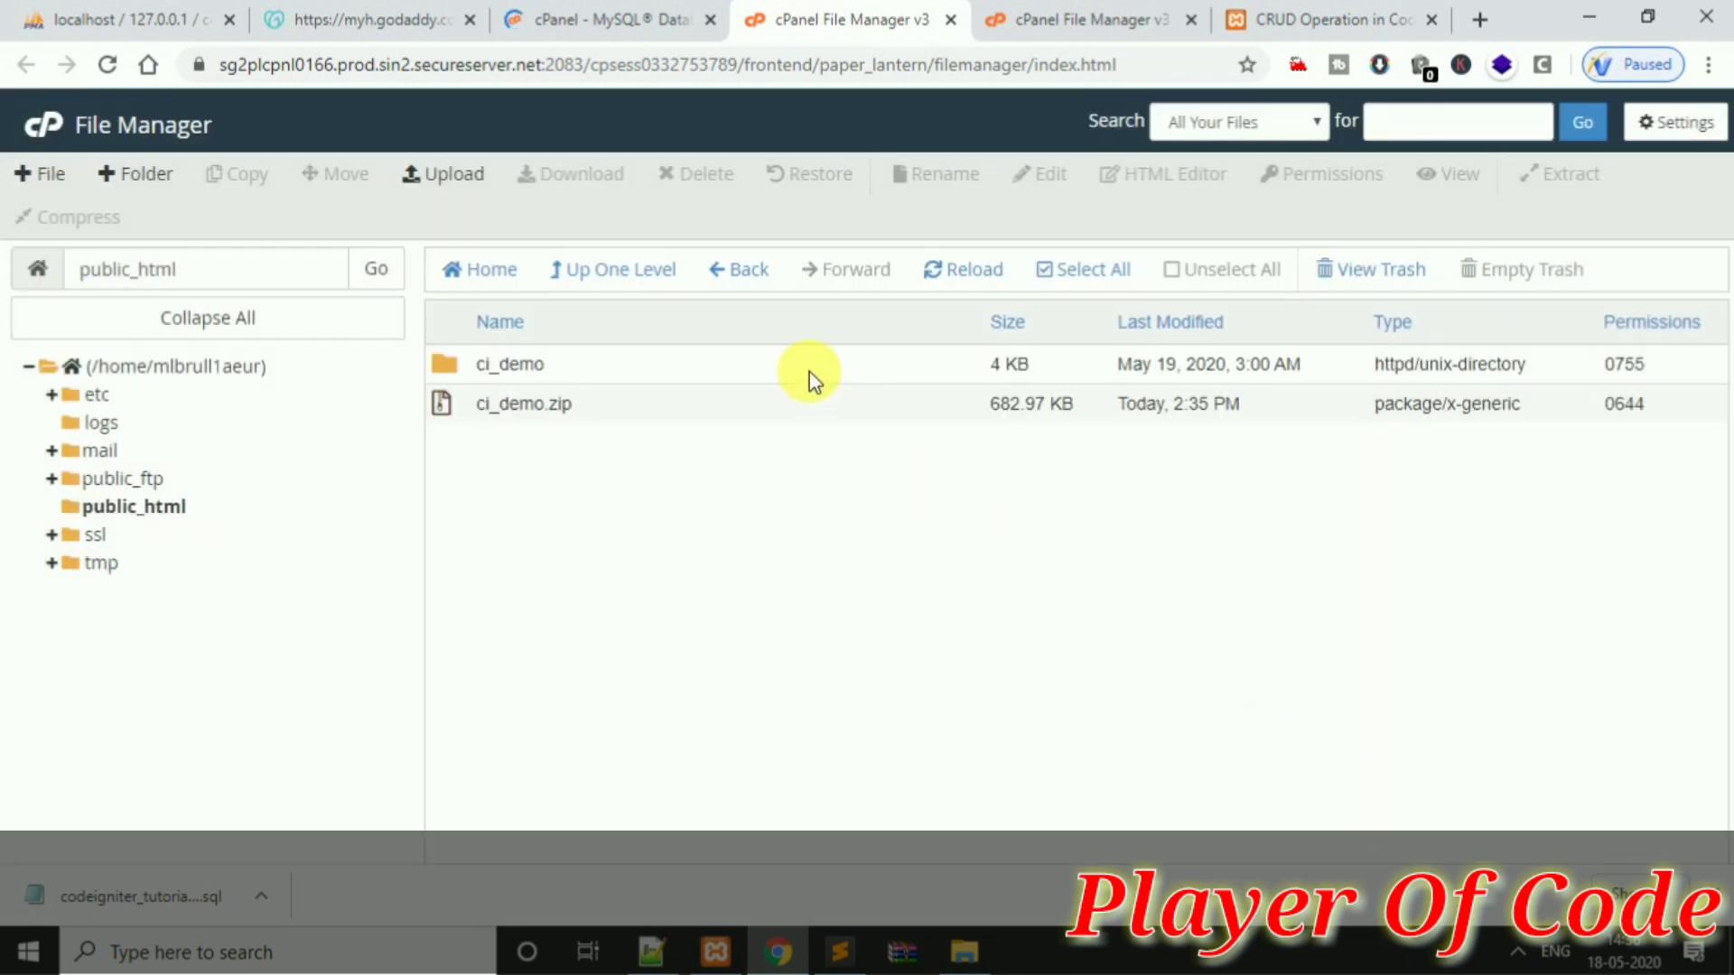
Delete the ci_demo.zip archive, leaving only the ci_demo folder
{"action": "right_click", "coordinate": [754, 412]}
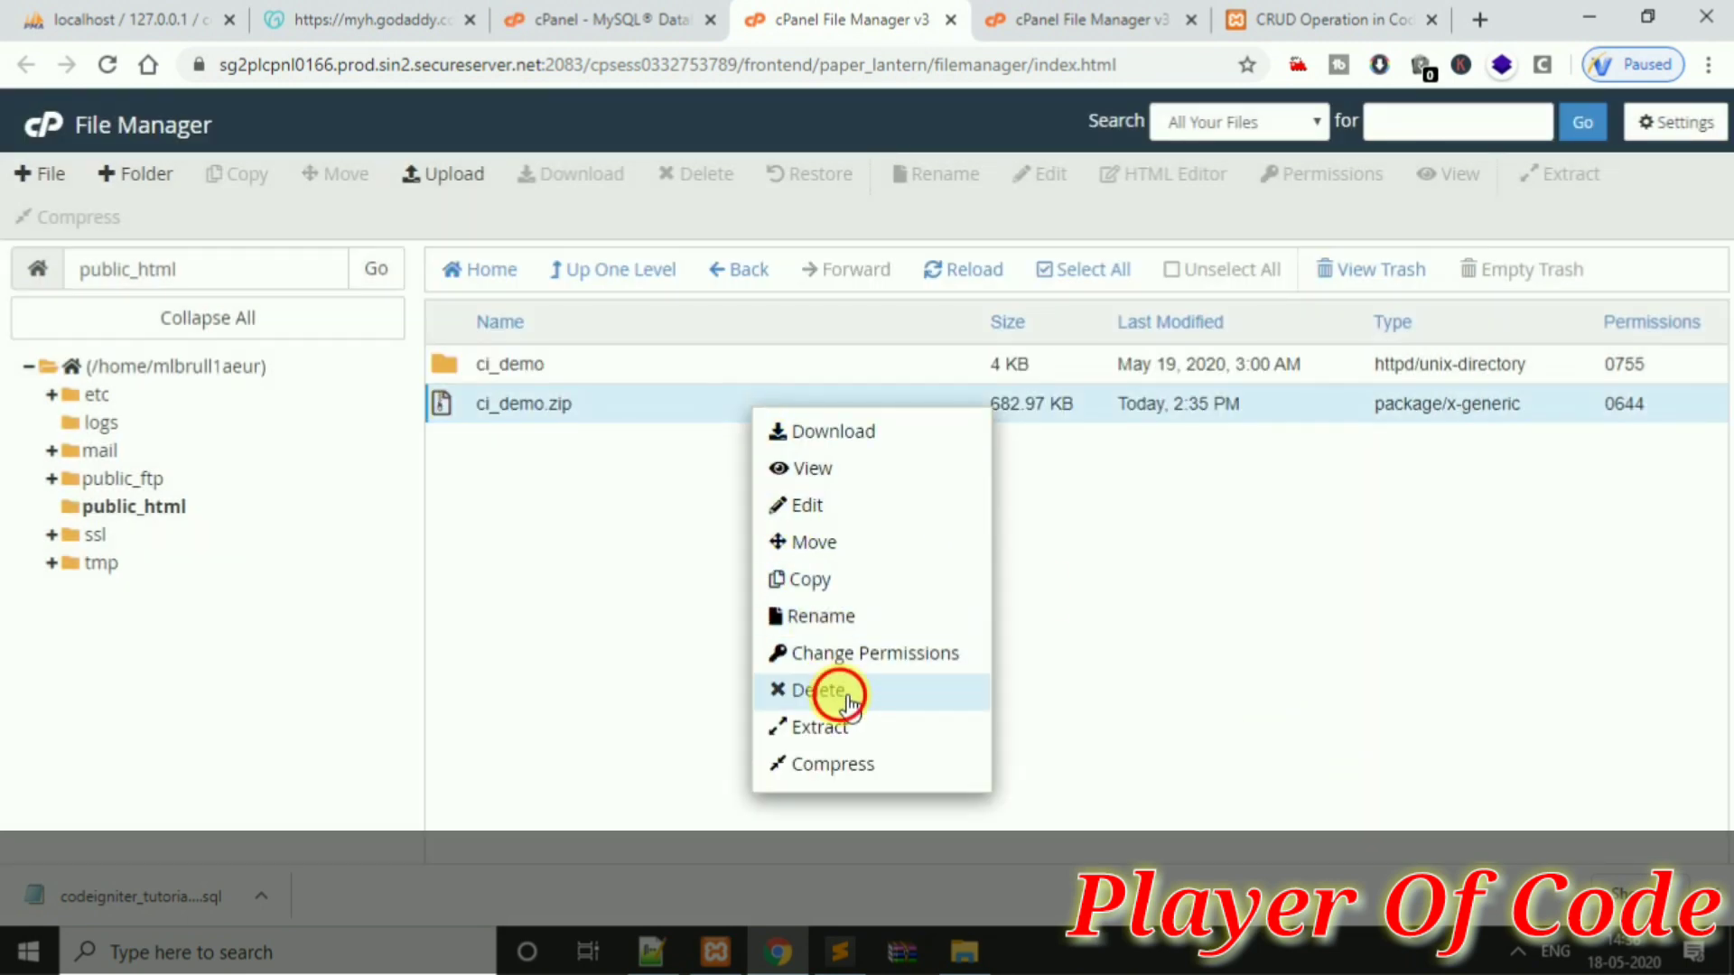
{"action": "left_click", "coordinate": [802, 689]}
{"action": "left_click", "coordinate": [1068, 557]}
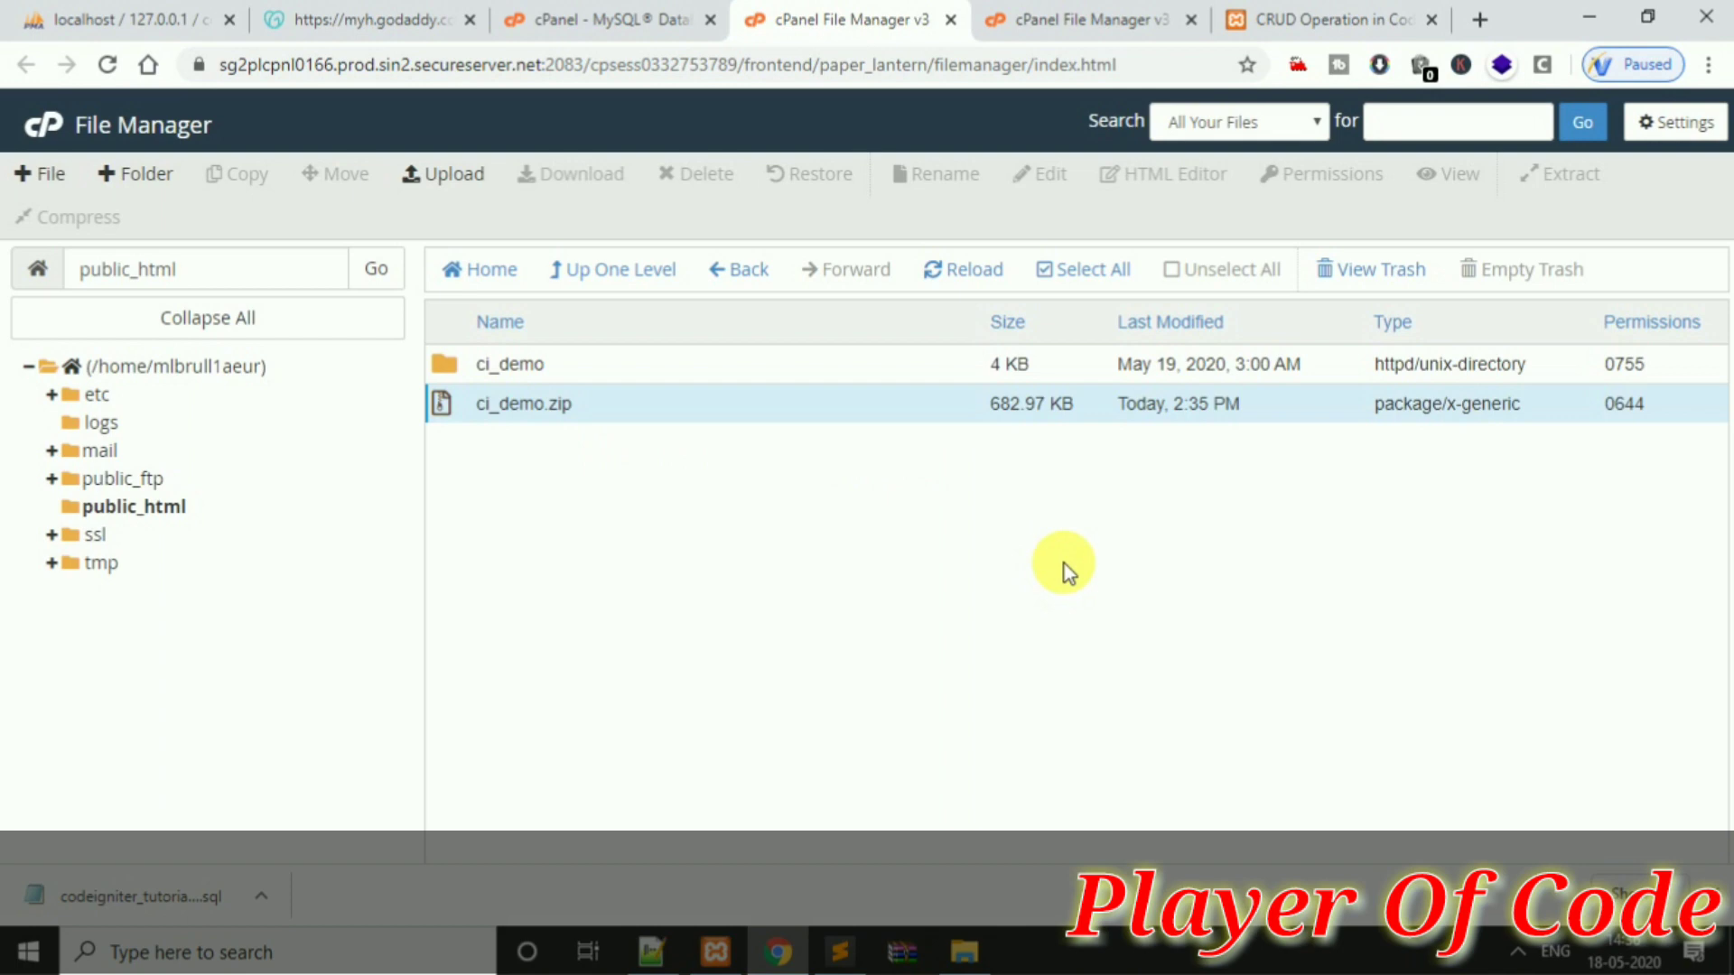
{"action": "left_click", "coordinate": [713, 376]}
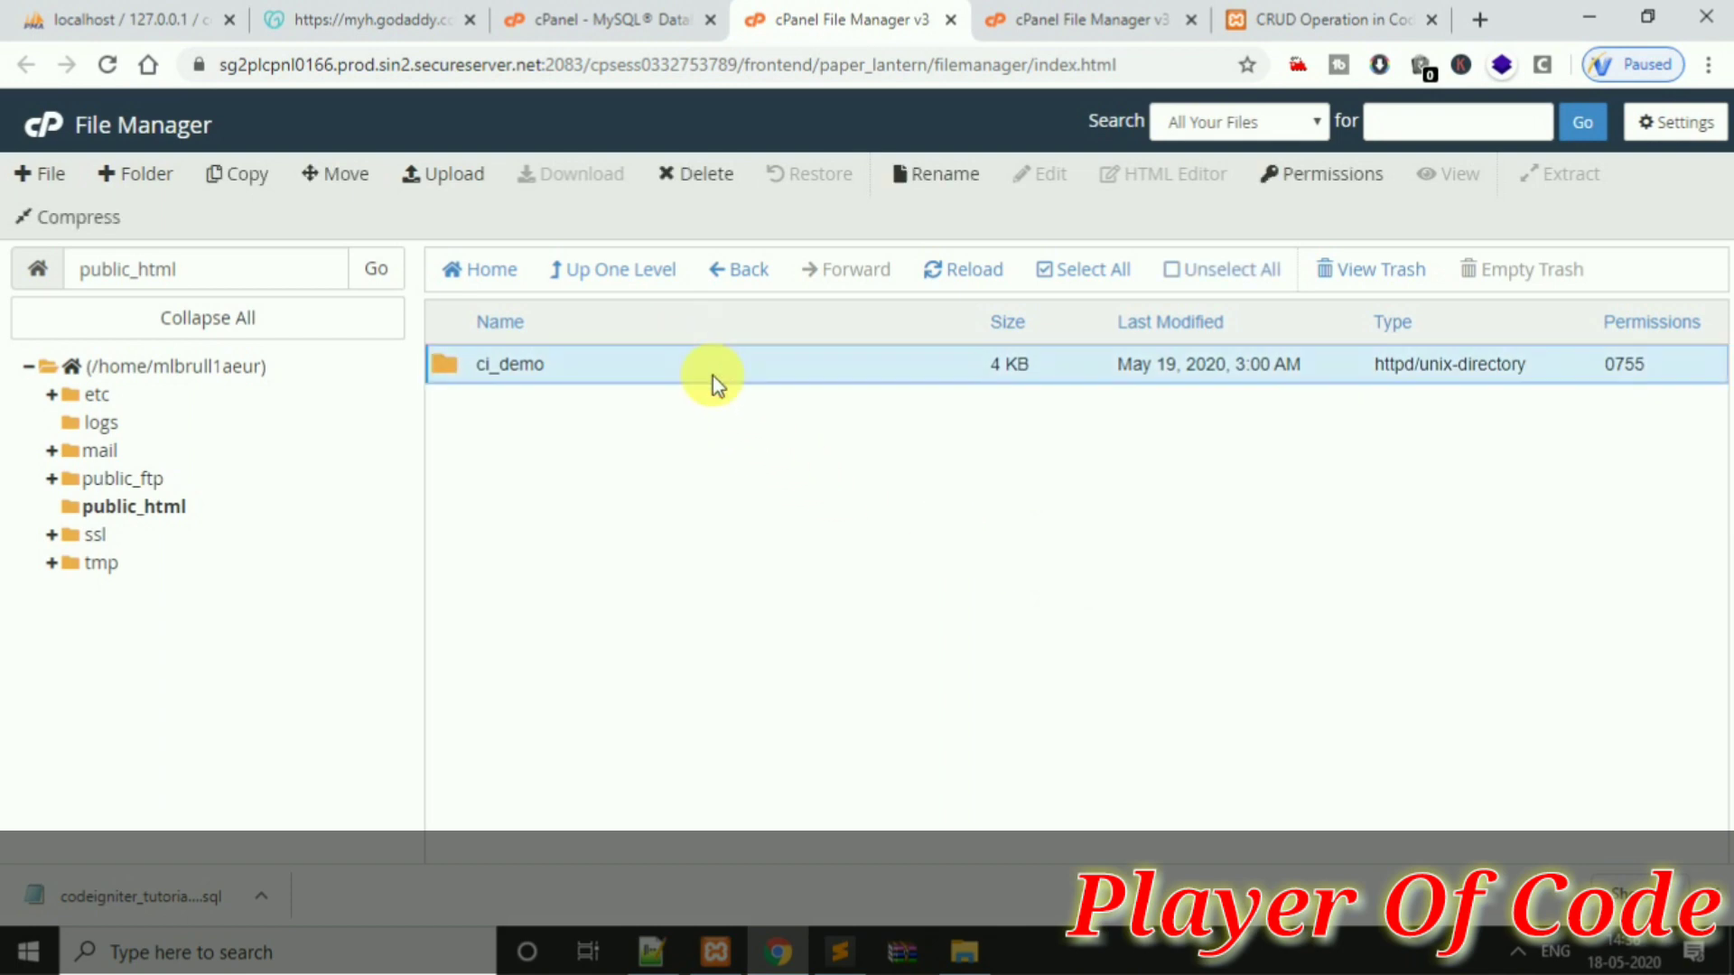
Move all files inside ci_demo up into /public_html/
{"action": "double_click", "coordinate": [712, 376]}
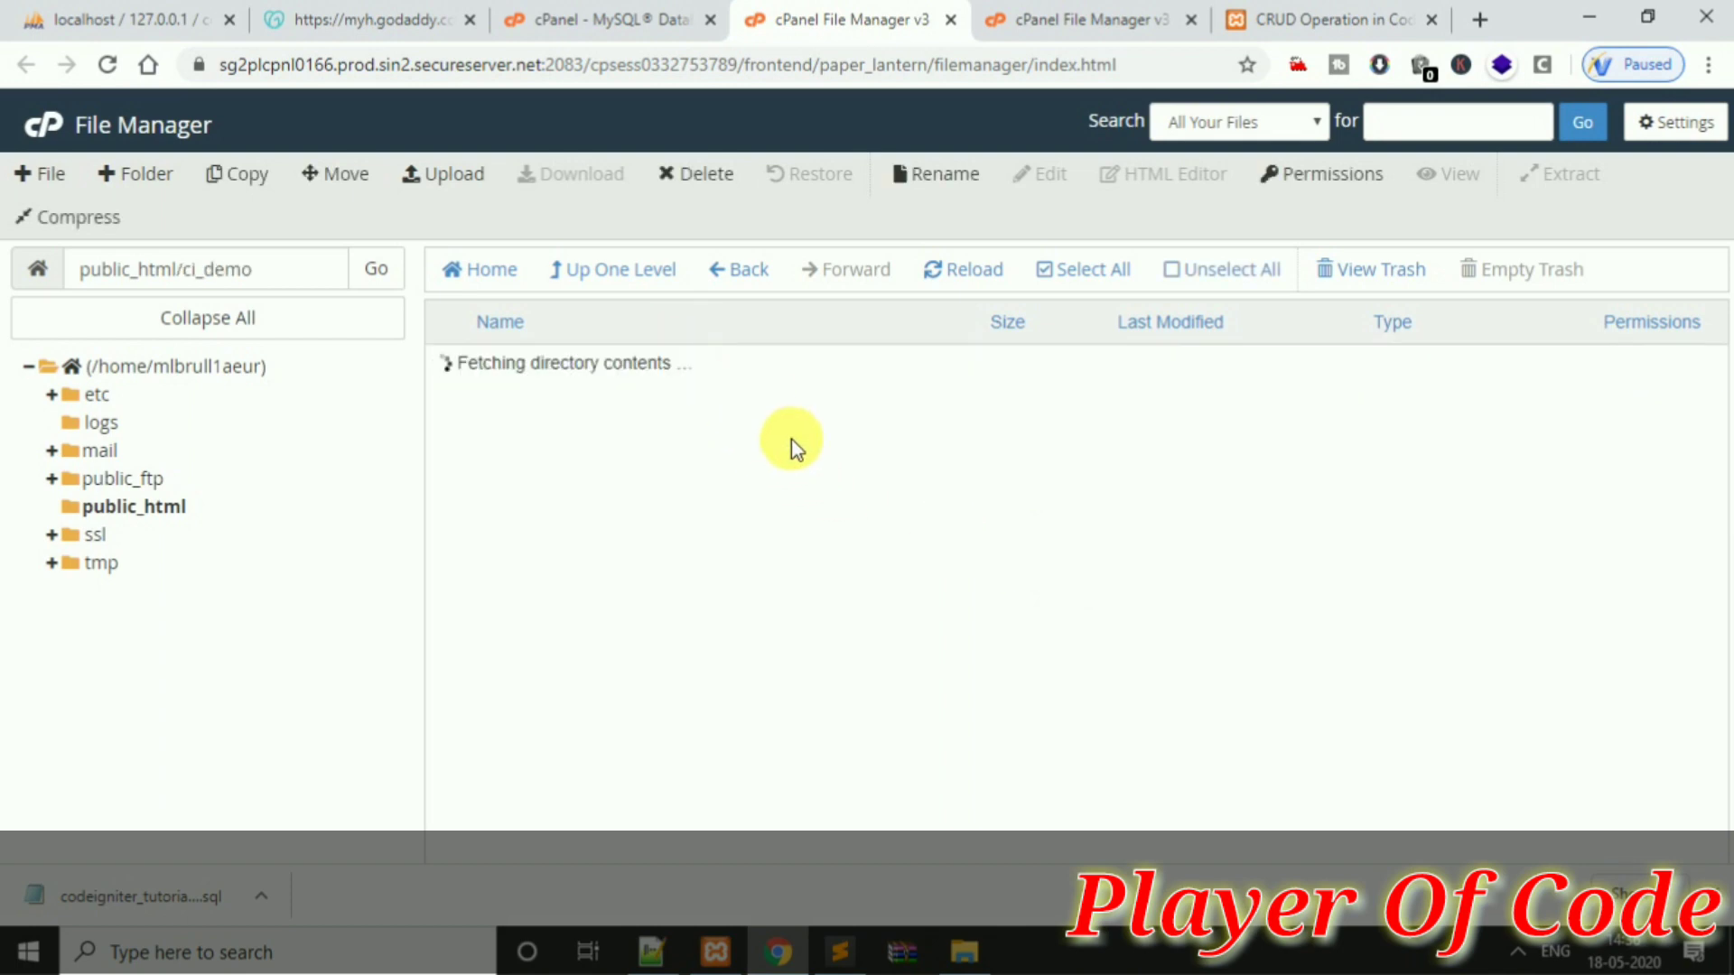
{"action": "left_click", "coordinate": [1094, 278]}
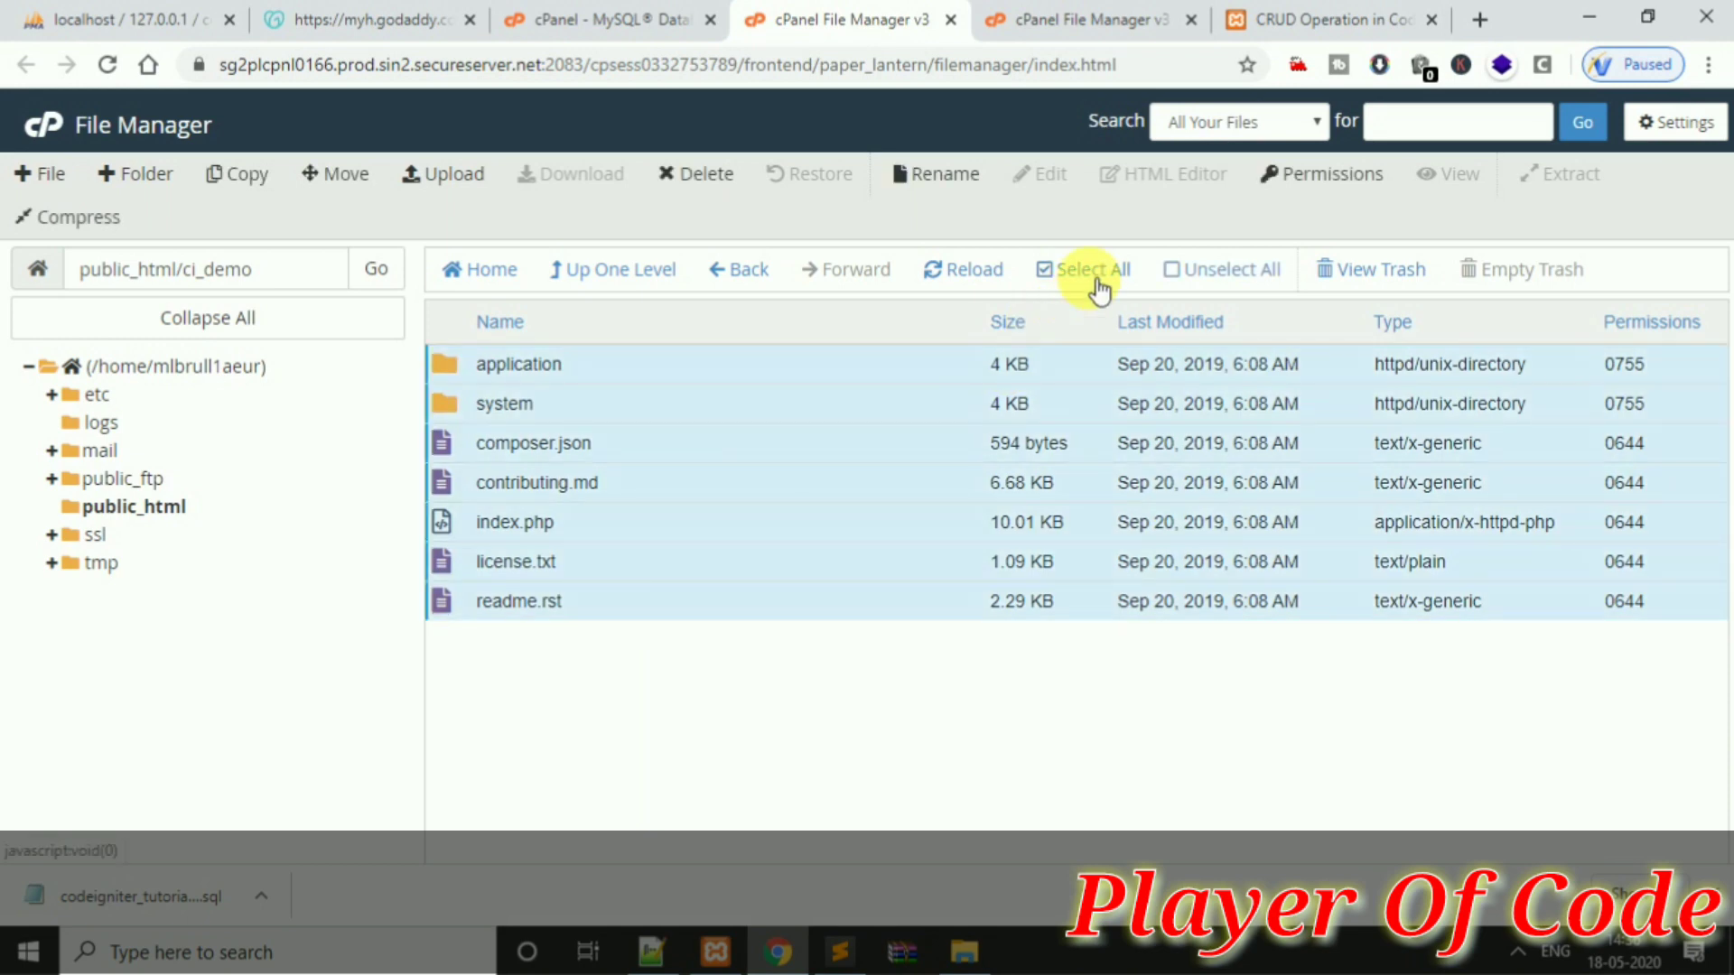
{"action": "right_click", "coordinate": [849, 414]}
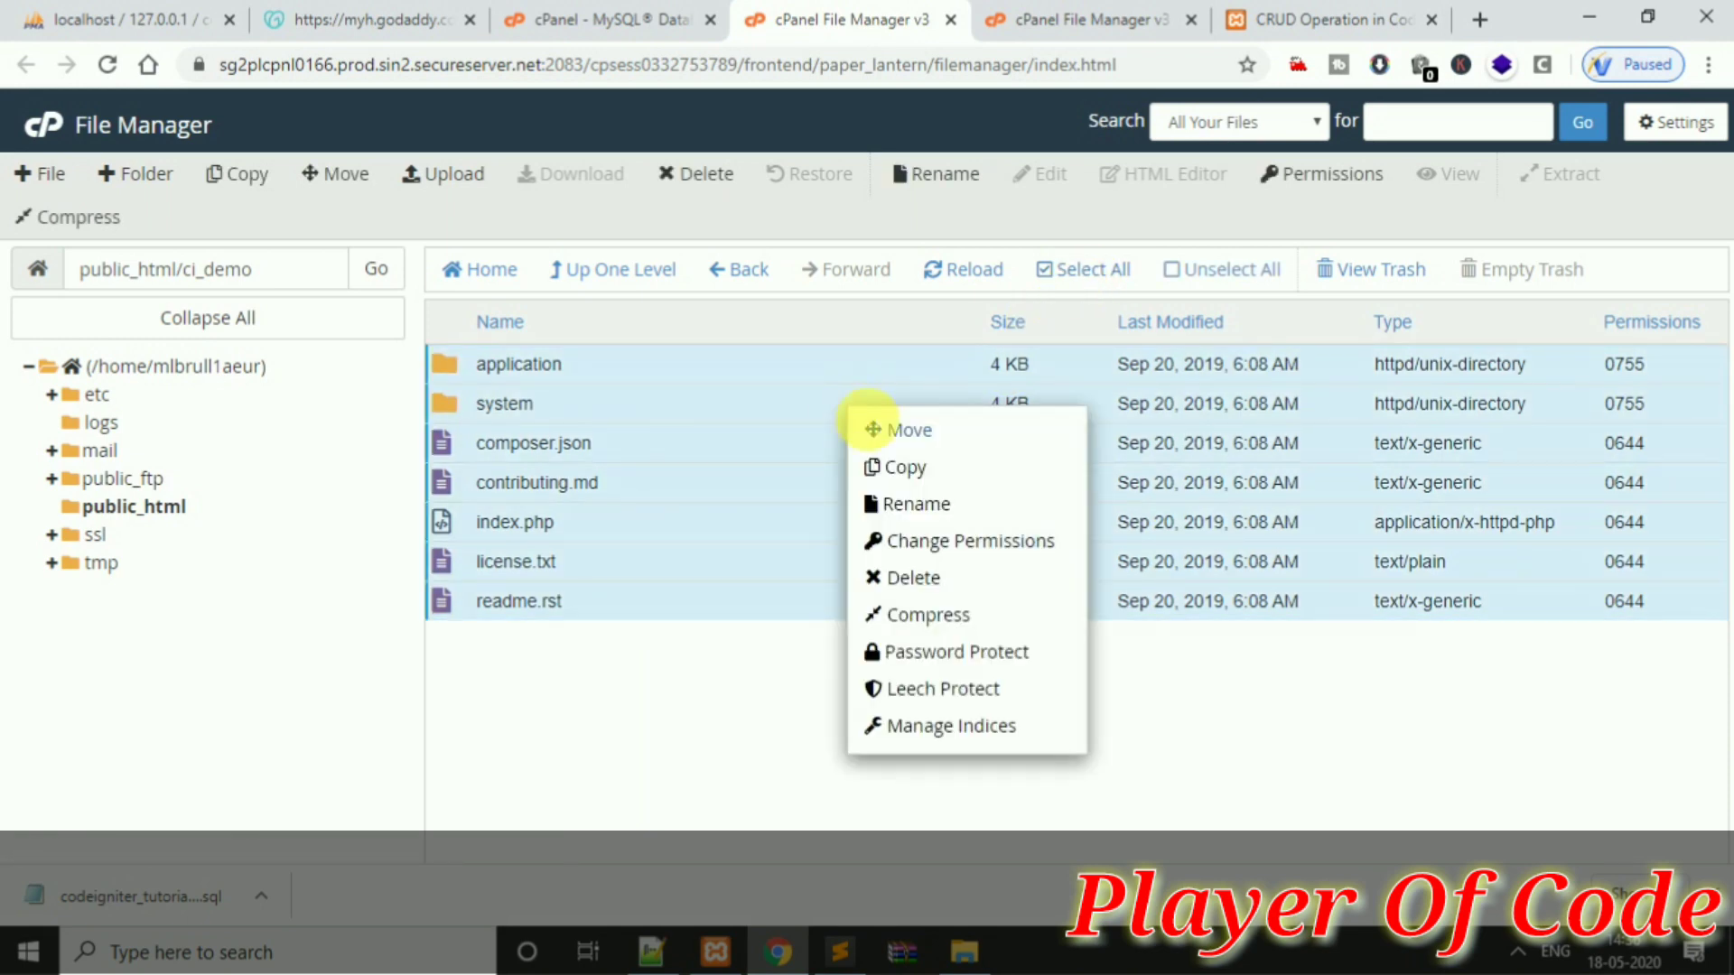
{"action": "left_click", "coordinate": [880, 433]}
{"action": "key", "text": "BackSpace"}
{"action": "key", "text": "BackSpace"}
{"action": "key", "text": "BackSpace"}
{"action": "key", "text": "BackSpace"}
{"action": "key", "text": "BackSpace"}
{"action": "key", "text": "BackSpace"}
{"action": "key", "text": "BackSpace"}
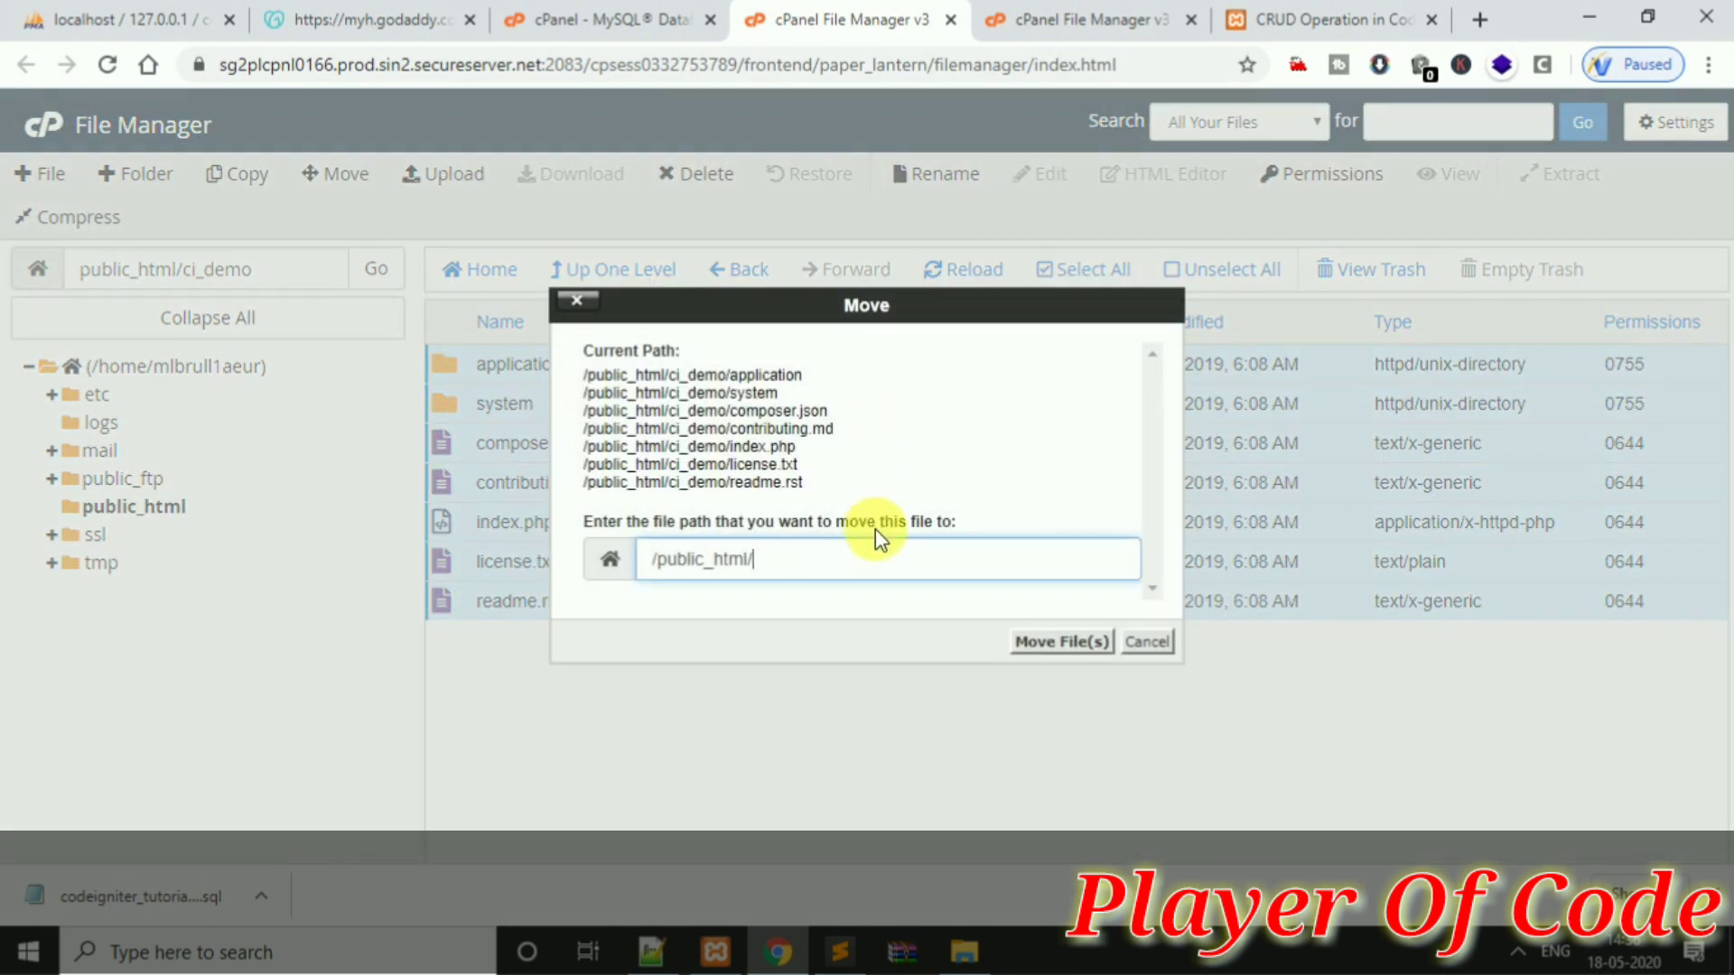
{"action": "left_click", "coordinate": [1043, 643]}
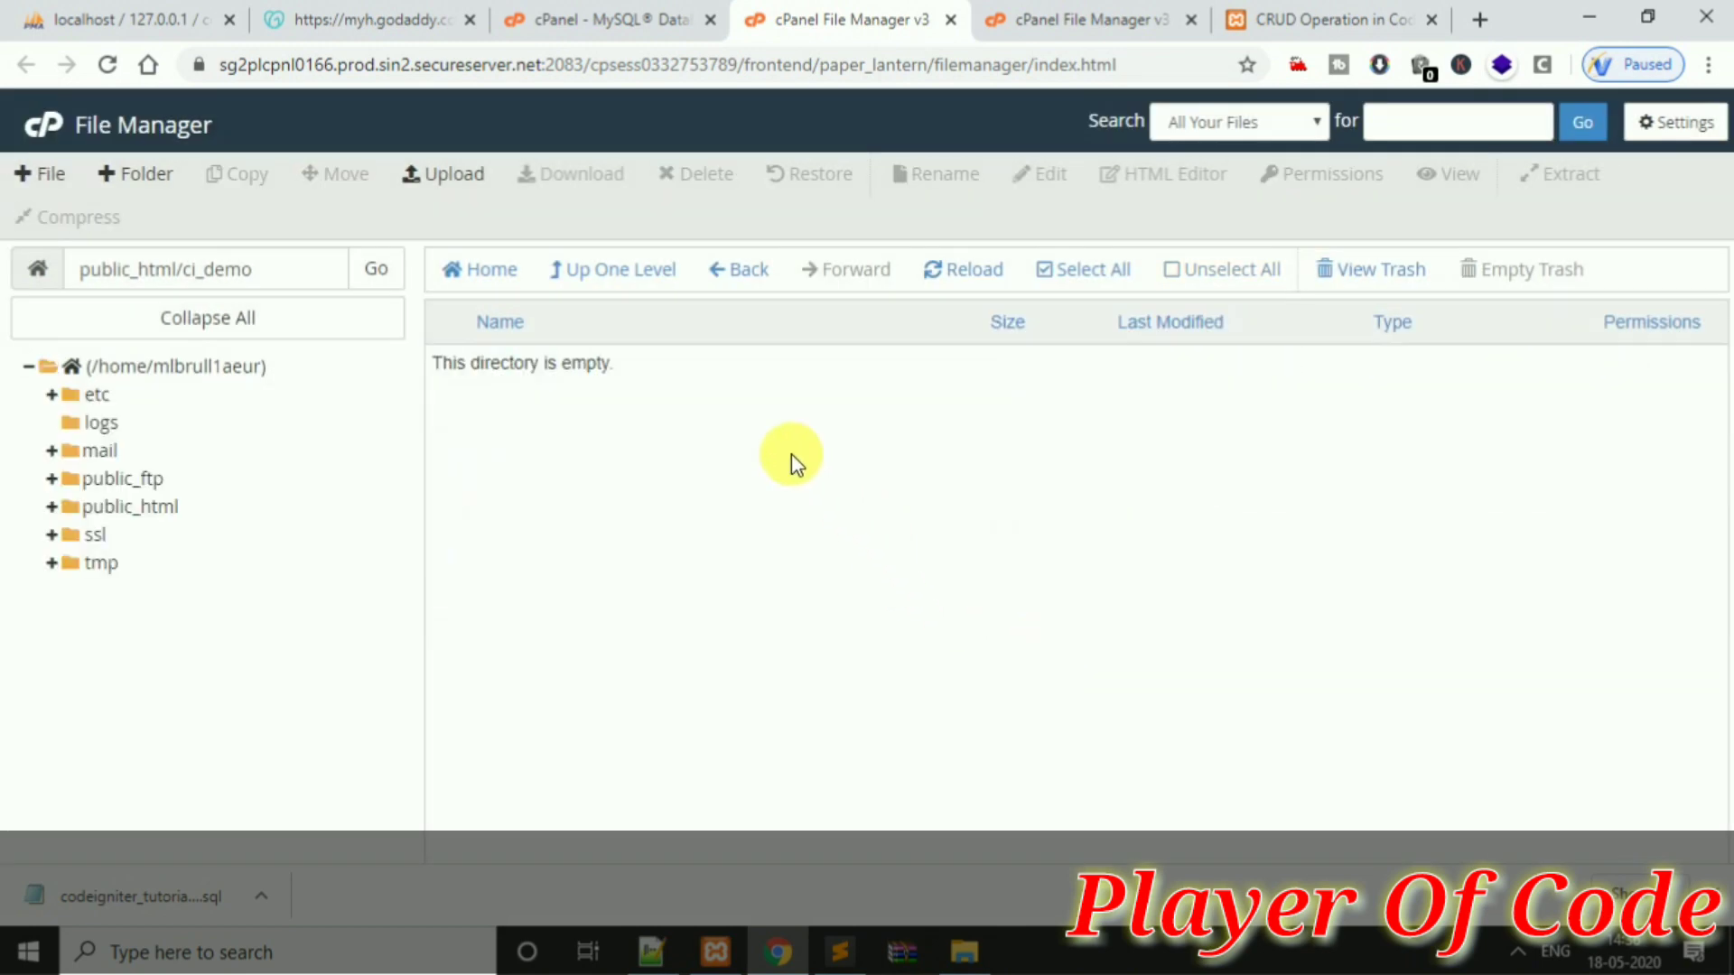
Delete the now-empty ci_demo folder and return to the MySQL Databases page
{"action": "left_click", "coordinate": [743, 272]}
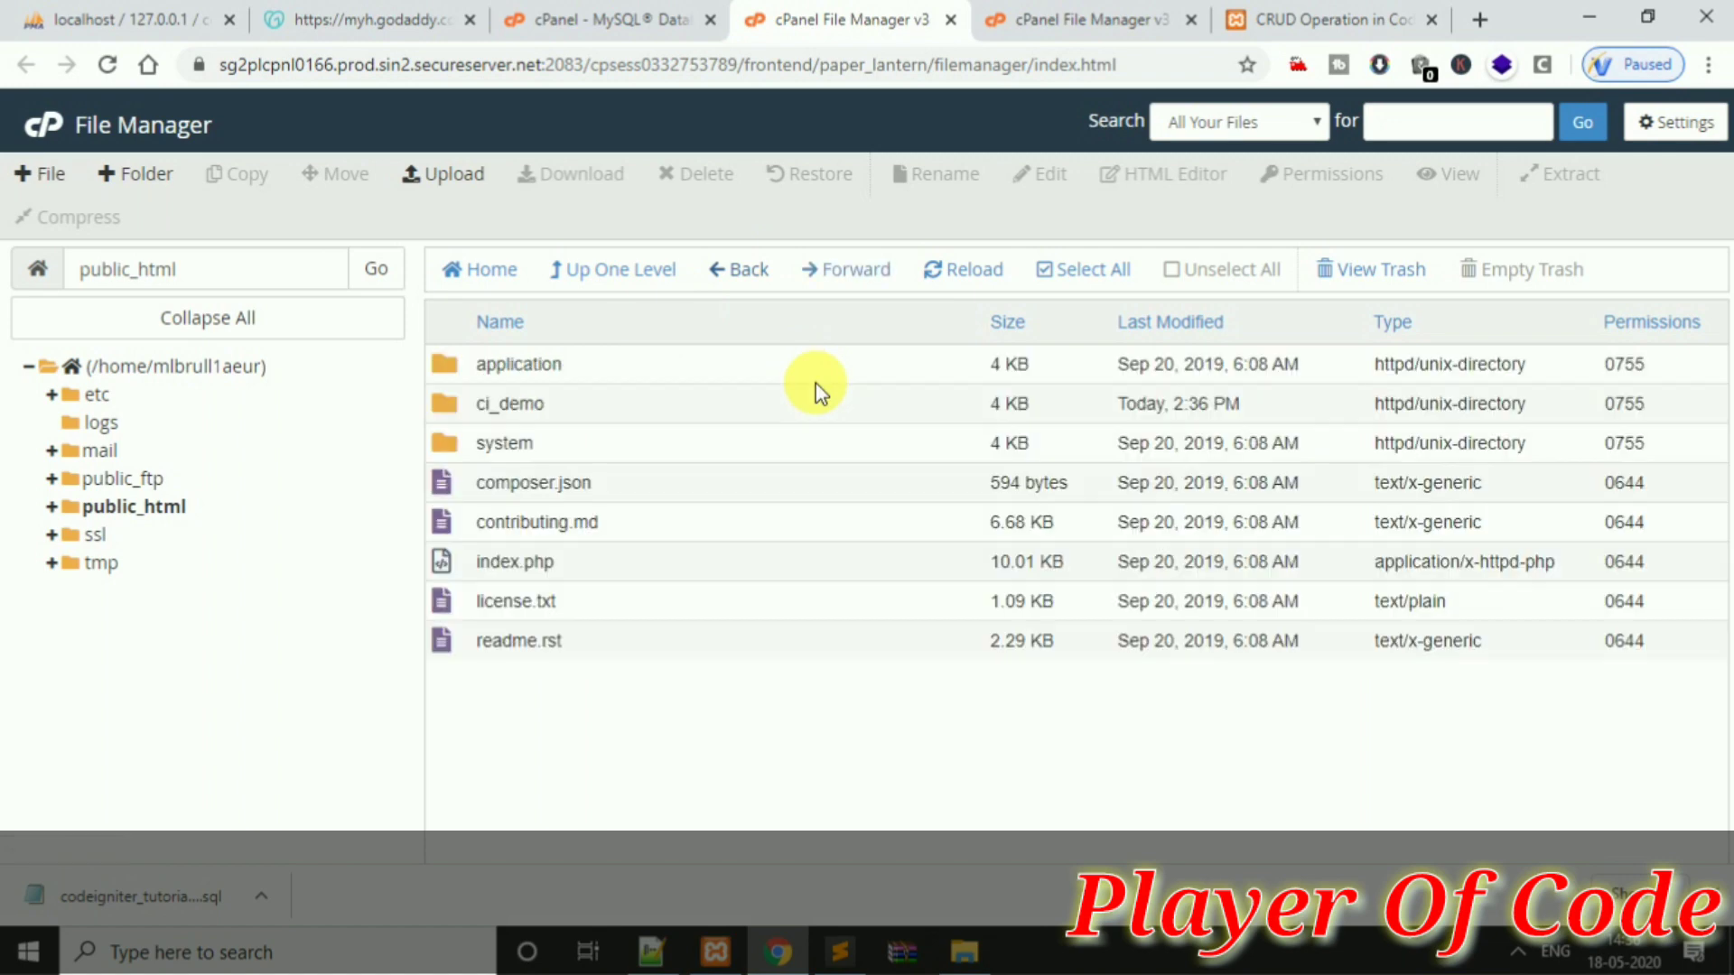
{"action": "right_click", "coordinate": [659, 403]}
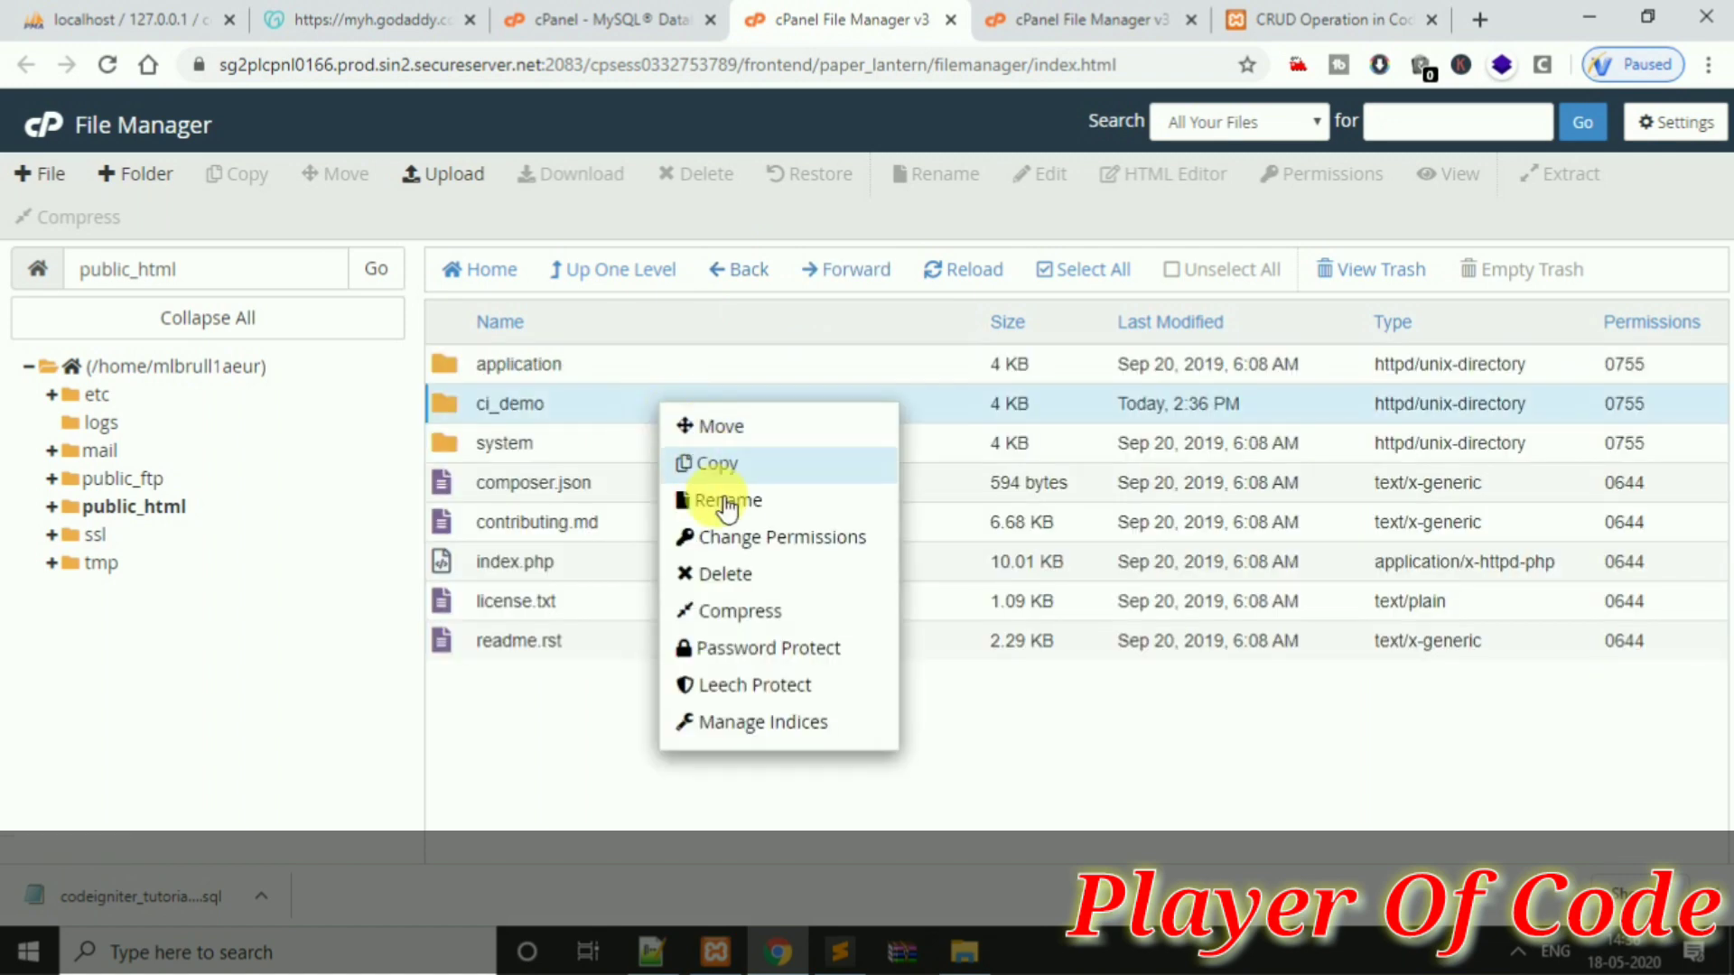
{"action": "left_click", "coordinate": [709, 573]}
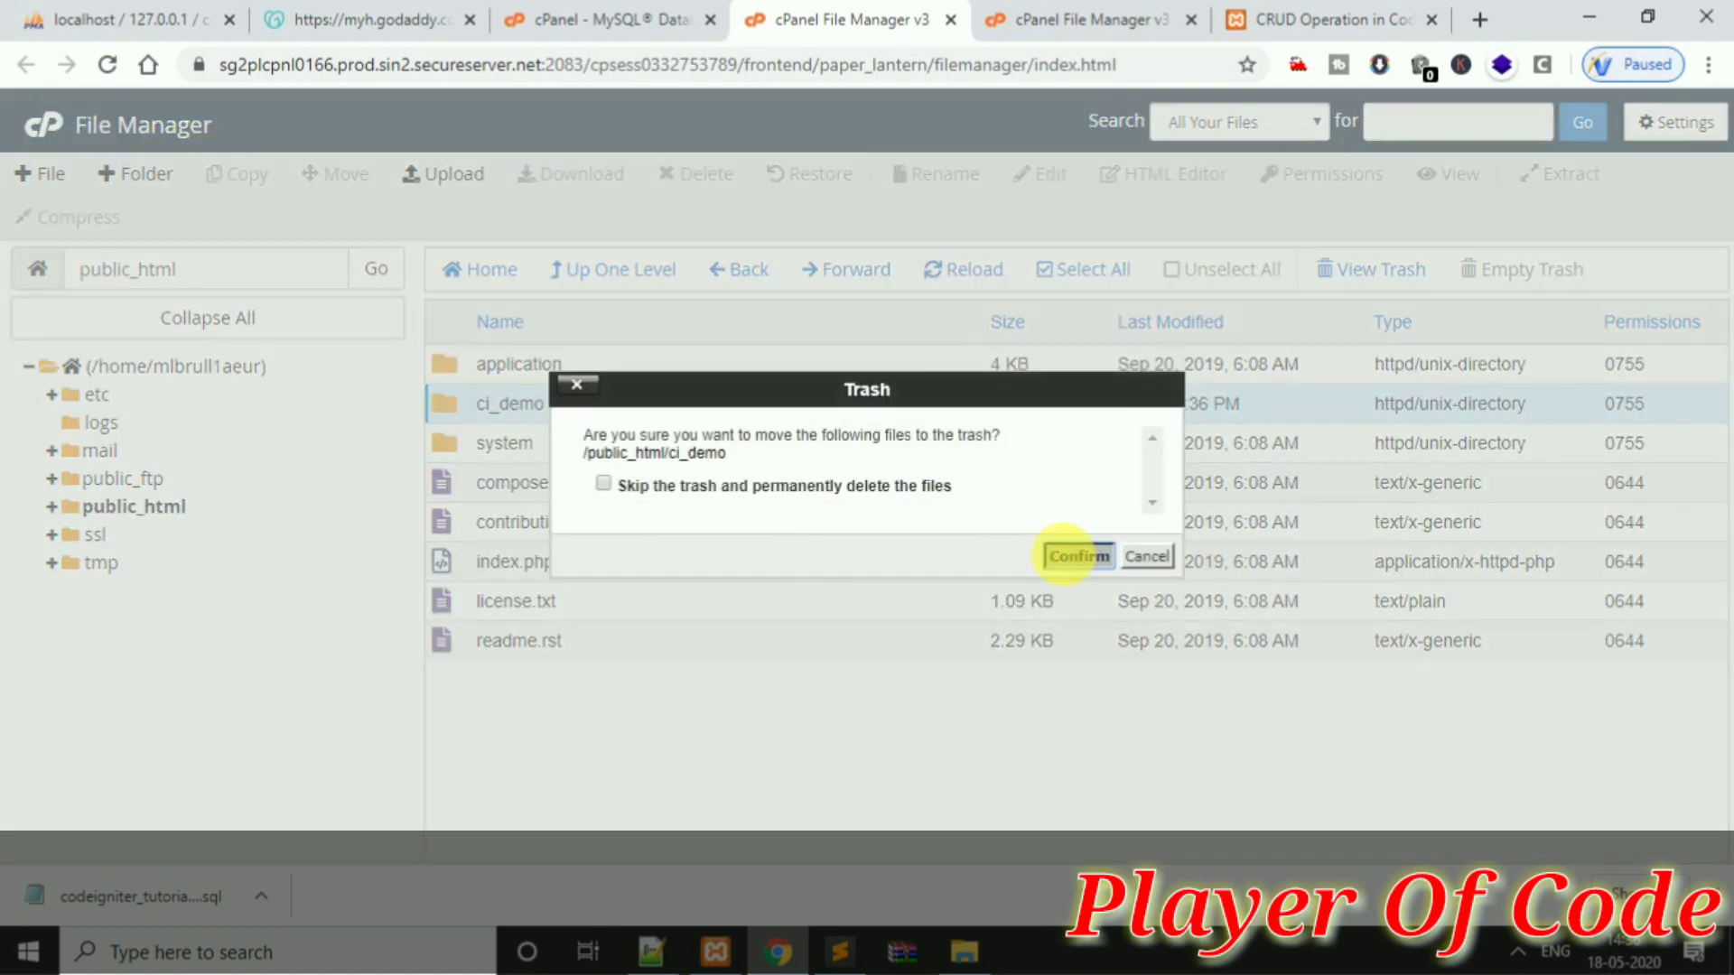
{"action": "left_click", "coordinate": [1067, 556]}
{"action": "left_click", "coordinate": [666, 14]}
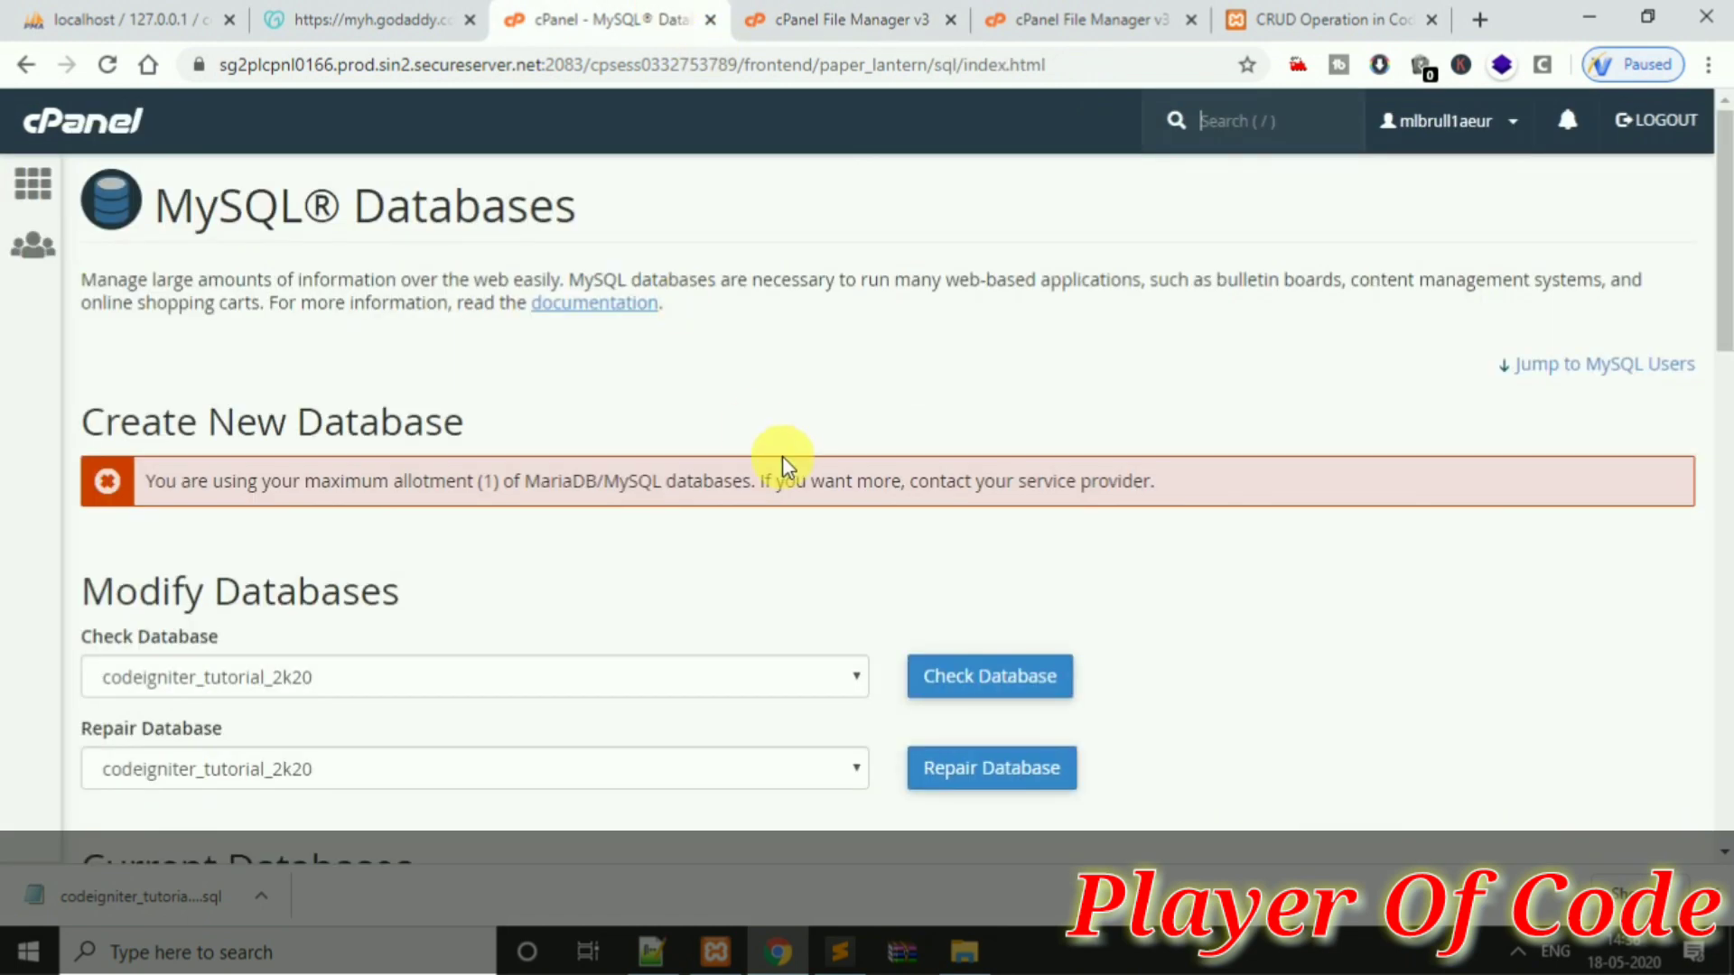
Return to File Manager's public_html listing and open the application folder
{"action": "scroll", "coordinate": [1721, 346], "scroll_direction": "down", "scroll_amount": 3}
{"action": "left_click_drag", "start_coordinate": [1721, 346], "coordinate": [1720, 289]}
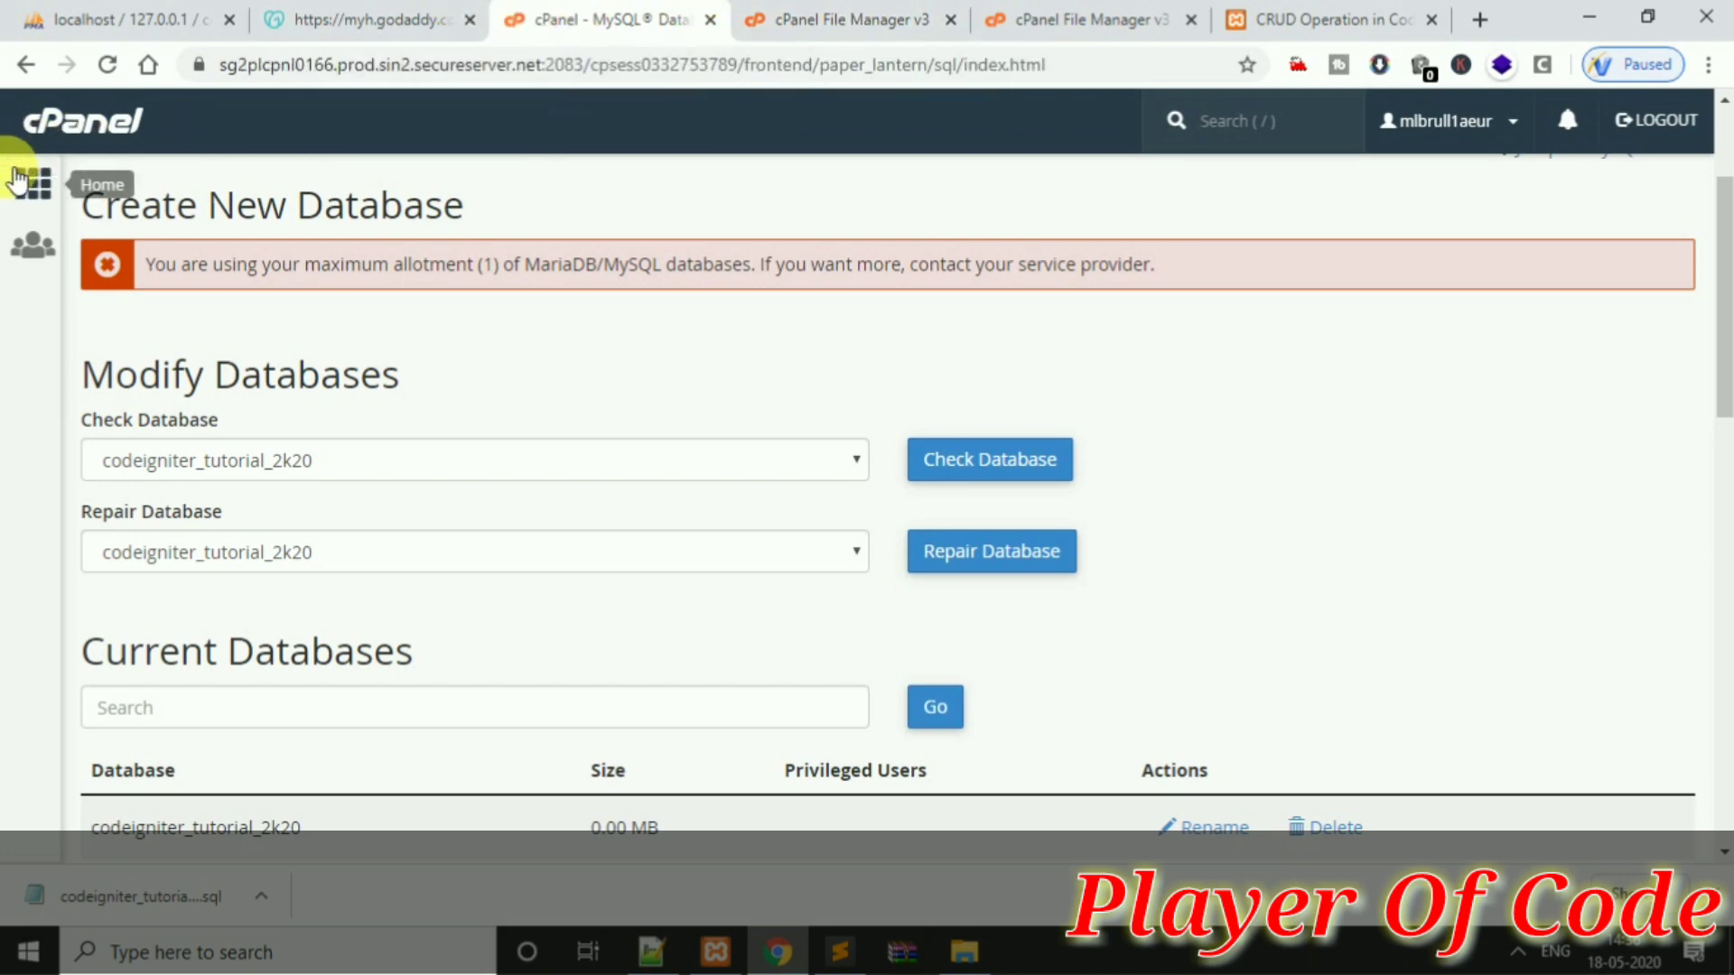
{"action": "left_click", "coordinate": [33, 184]}
{"action": "left_click", "coordinate": [1001, 16]}
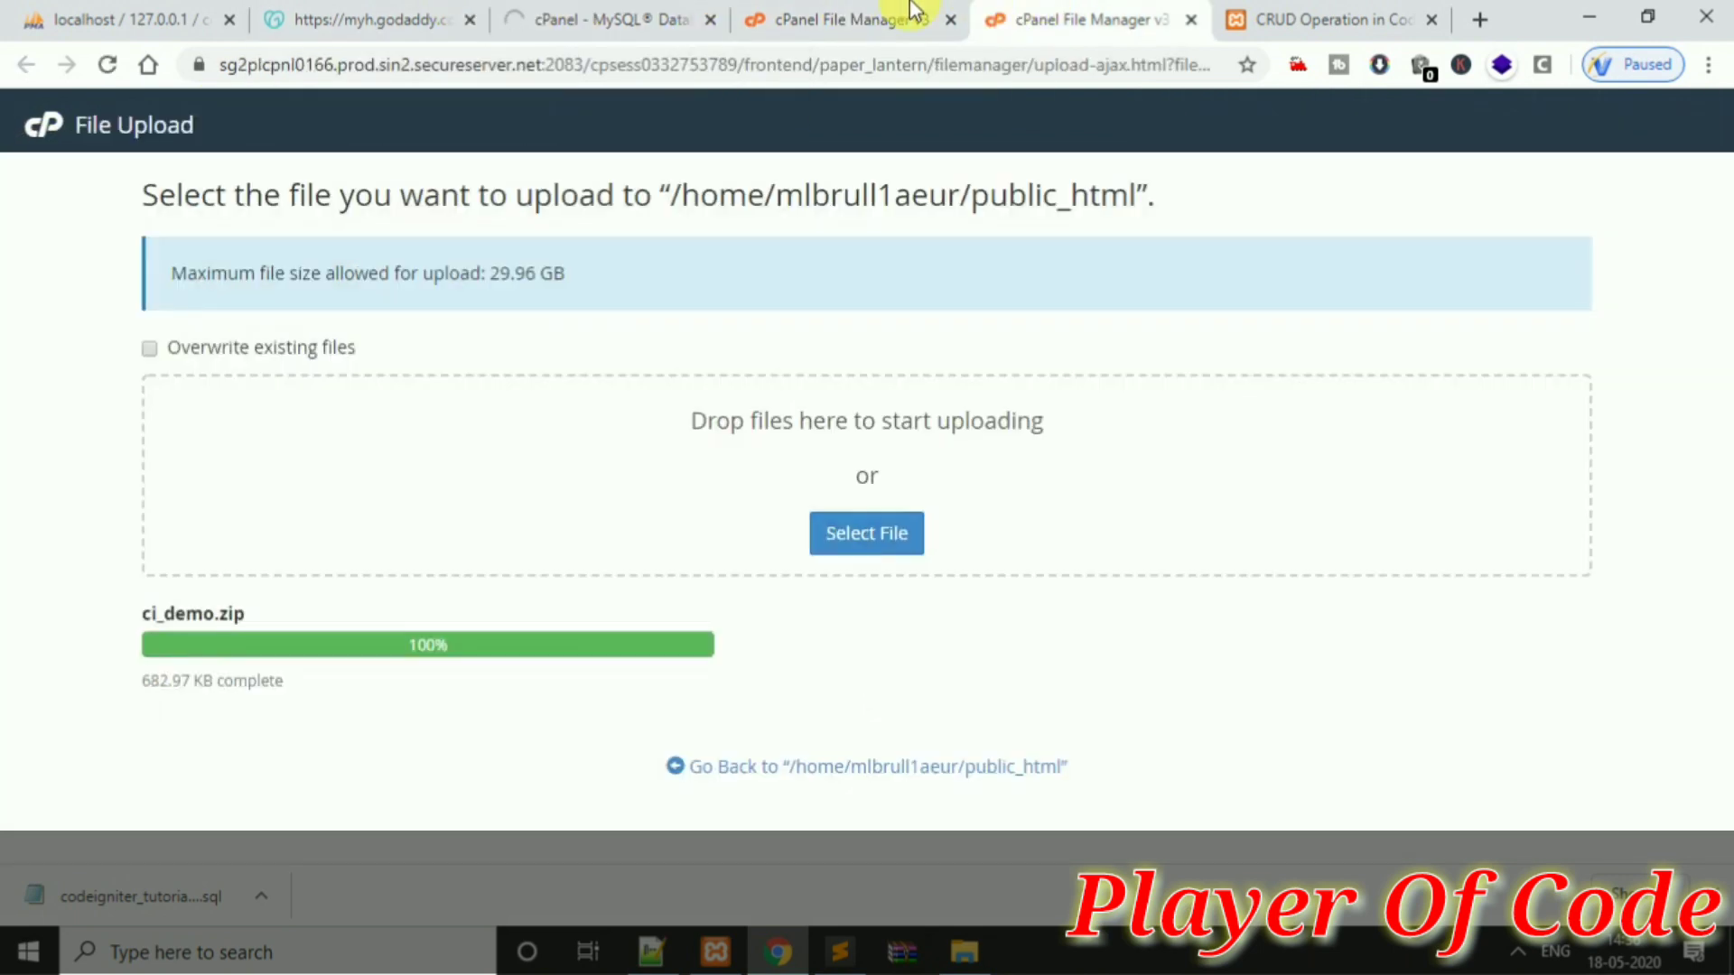
{"action": "left_click", "coordinate": [896, 16]}
{"action": "double_click", "coordinate": [793, 370]}
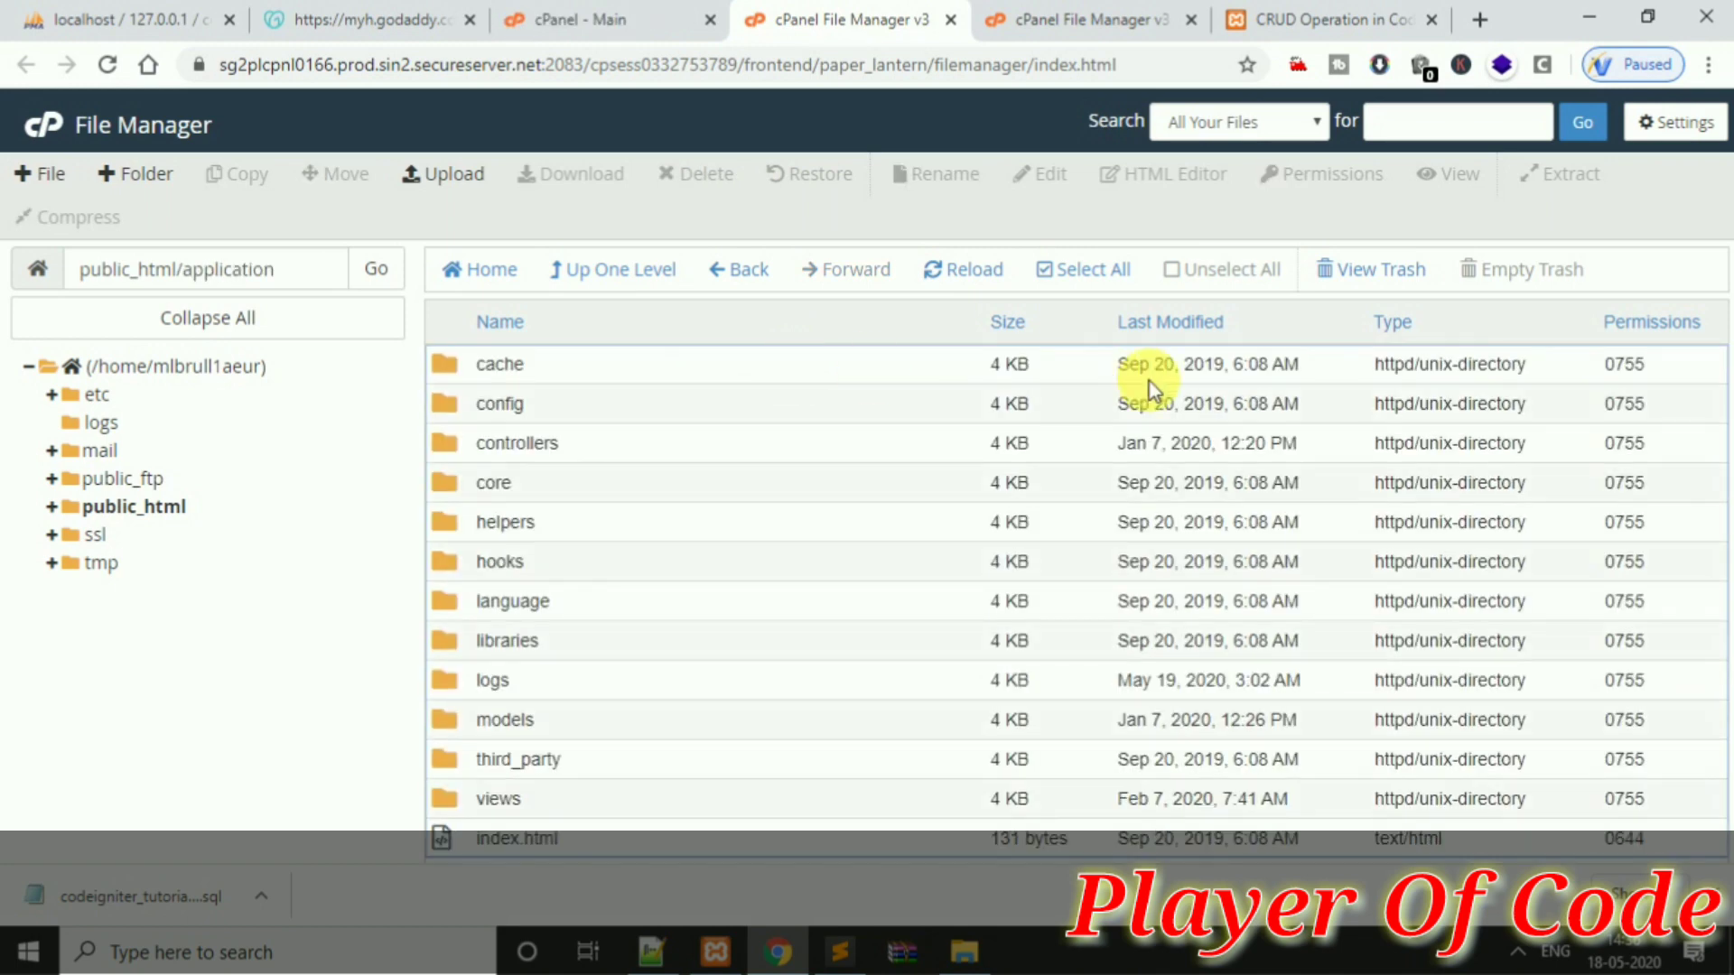
Open the config folder and add a 'Set Base_url()' line to the Sublime Text notes
{"action": "double_click", "coordinate": [707, 404]}
{"action": "key", "text": "alt+Tab"}
{"action": "key", "text": "Return"}
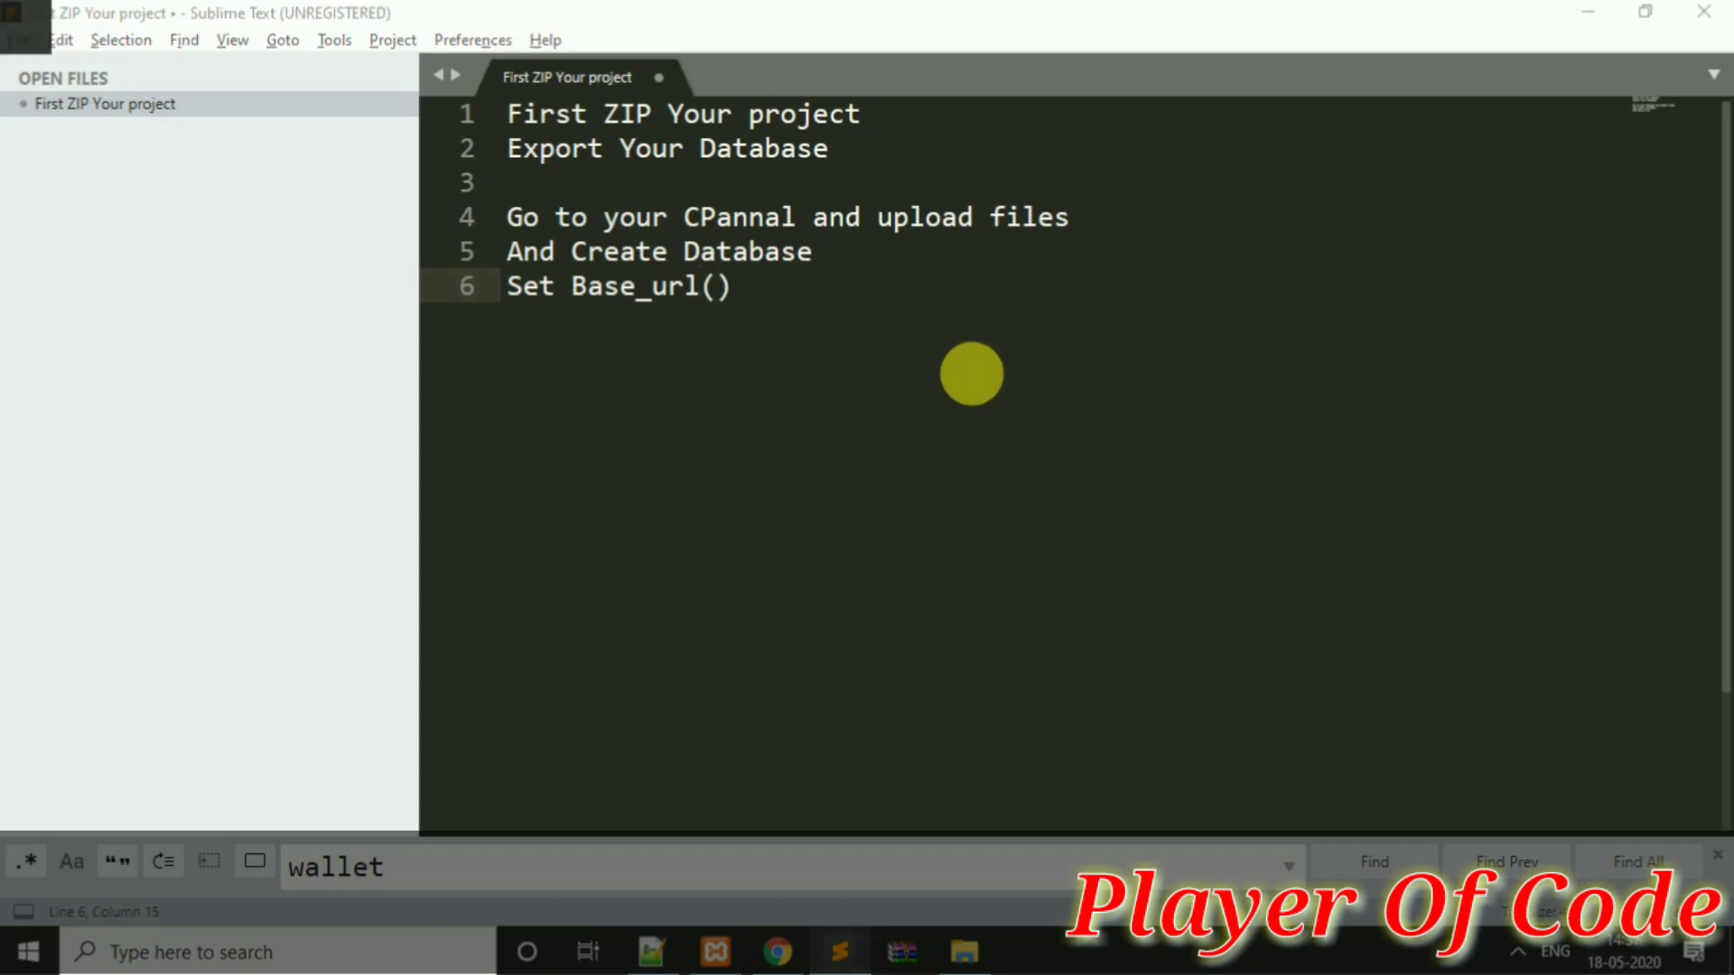
{"action": "key", "text": "alt+Tab"}
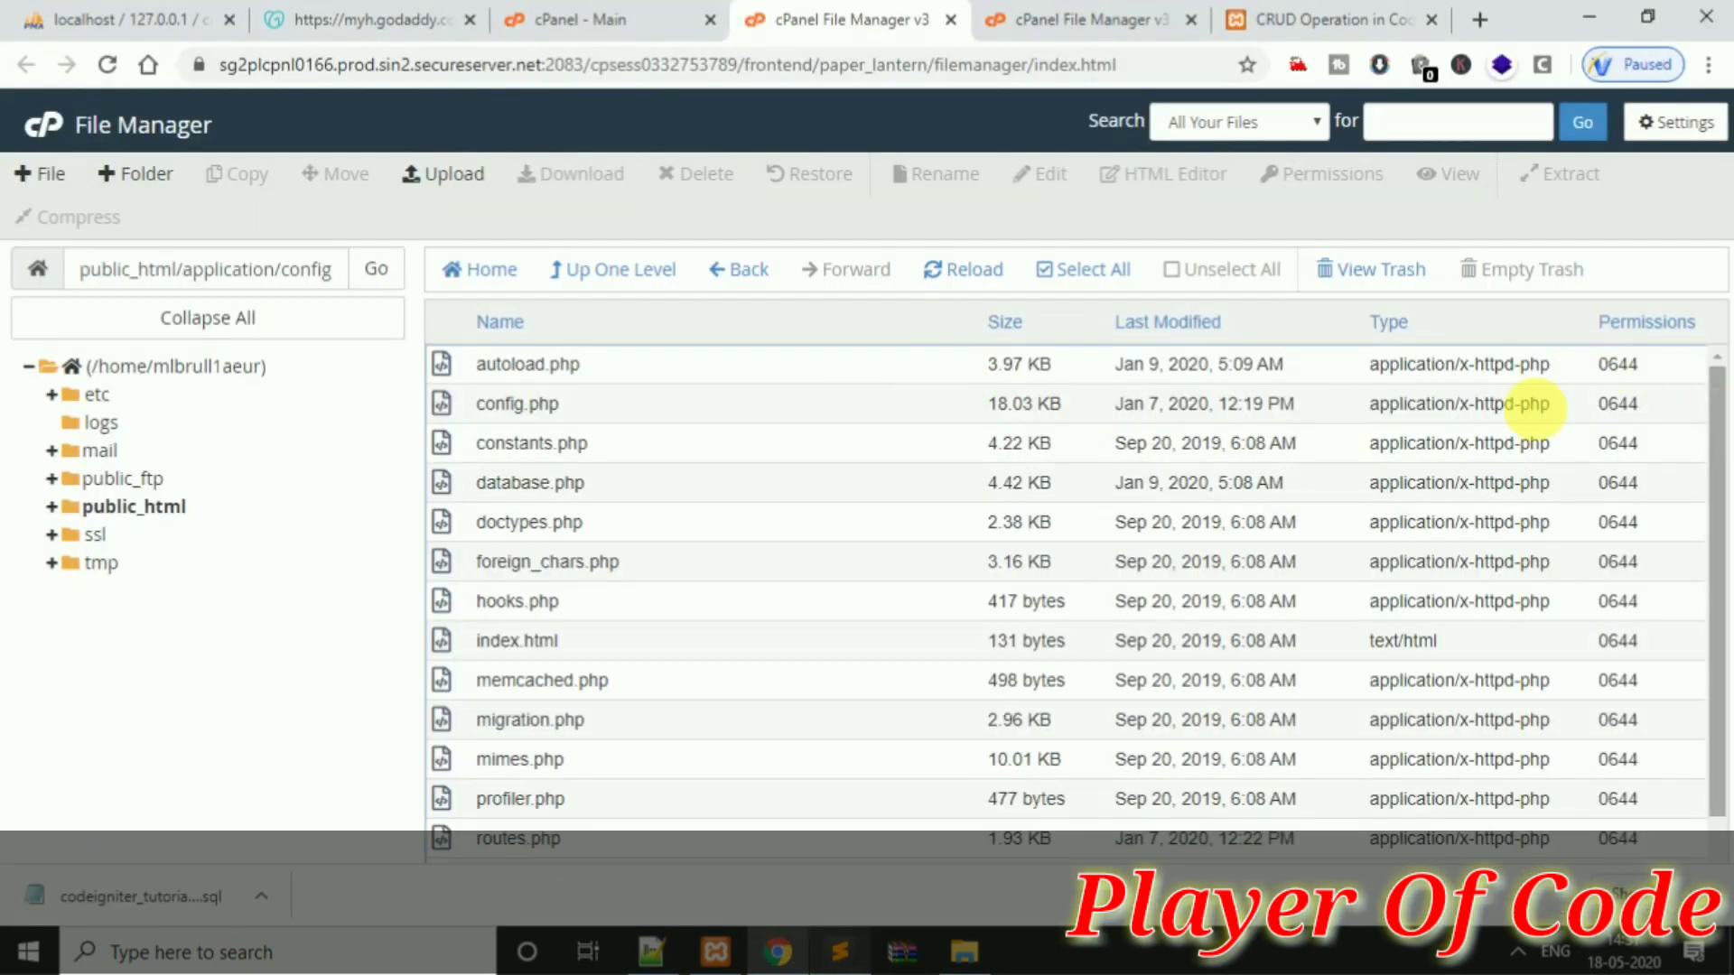
Open config.php in the code editor, launch phpMyAdmin, and go to base_url on line 26
{"action": "right_click", "coordinate": [782, 408]}
{"action": "left_click", "coordinate": [849, 511]}
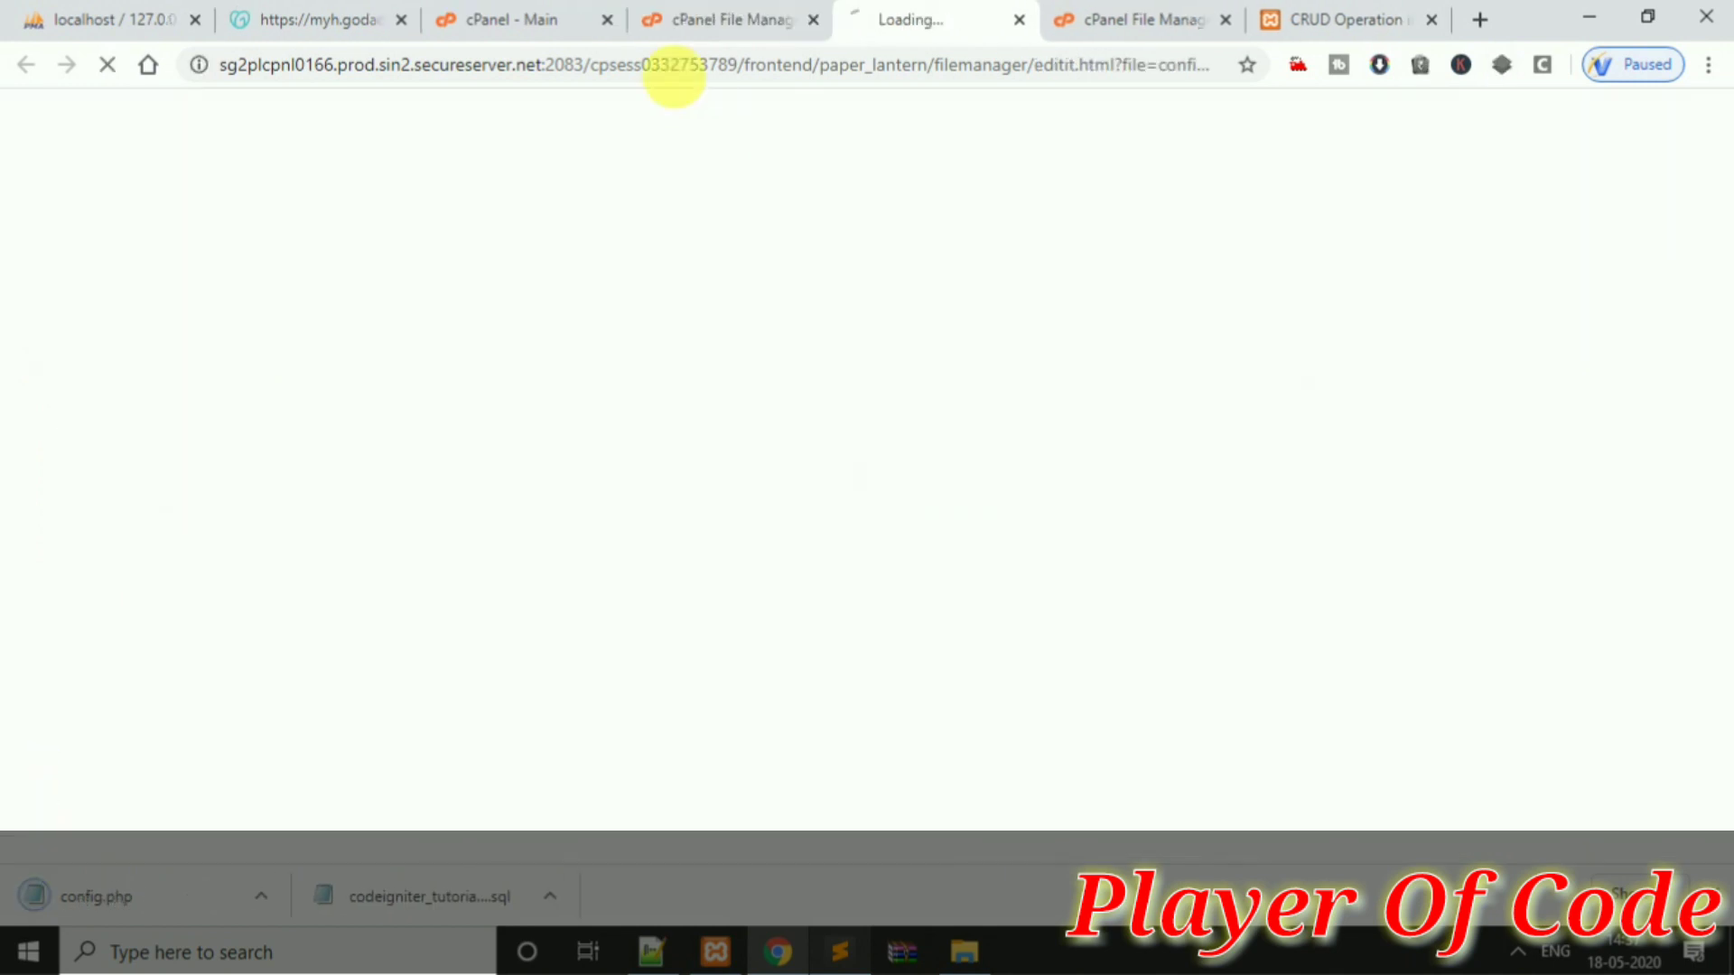
{"action": "left_click", "coordinate": [528, 14]}
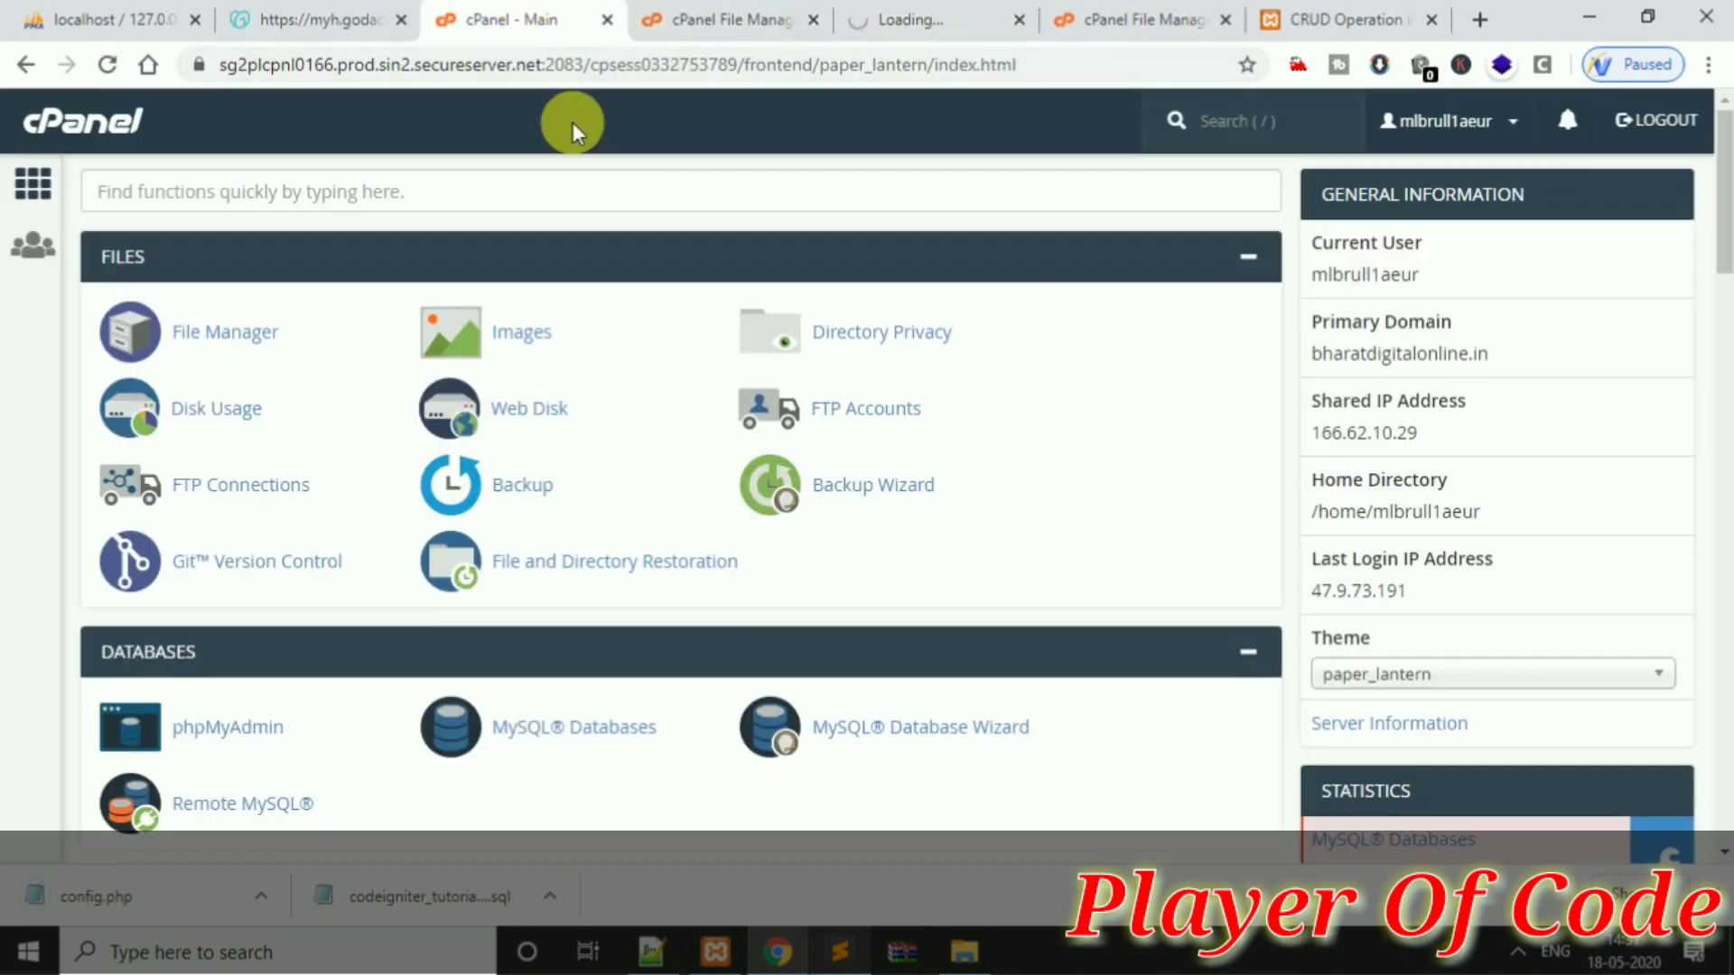
{"action": "left_click", "coordinate": [252, 723]}
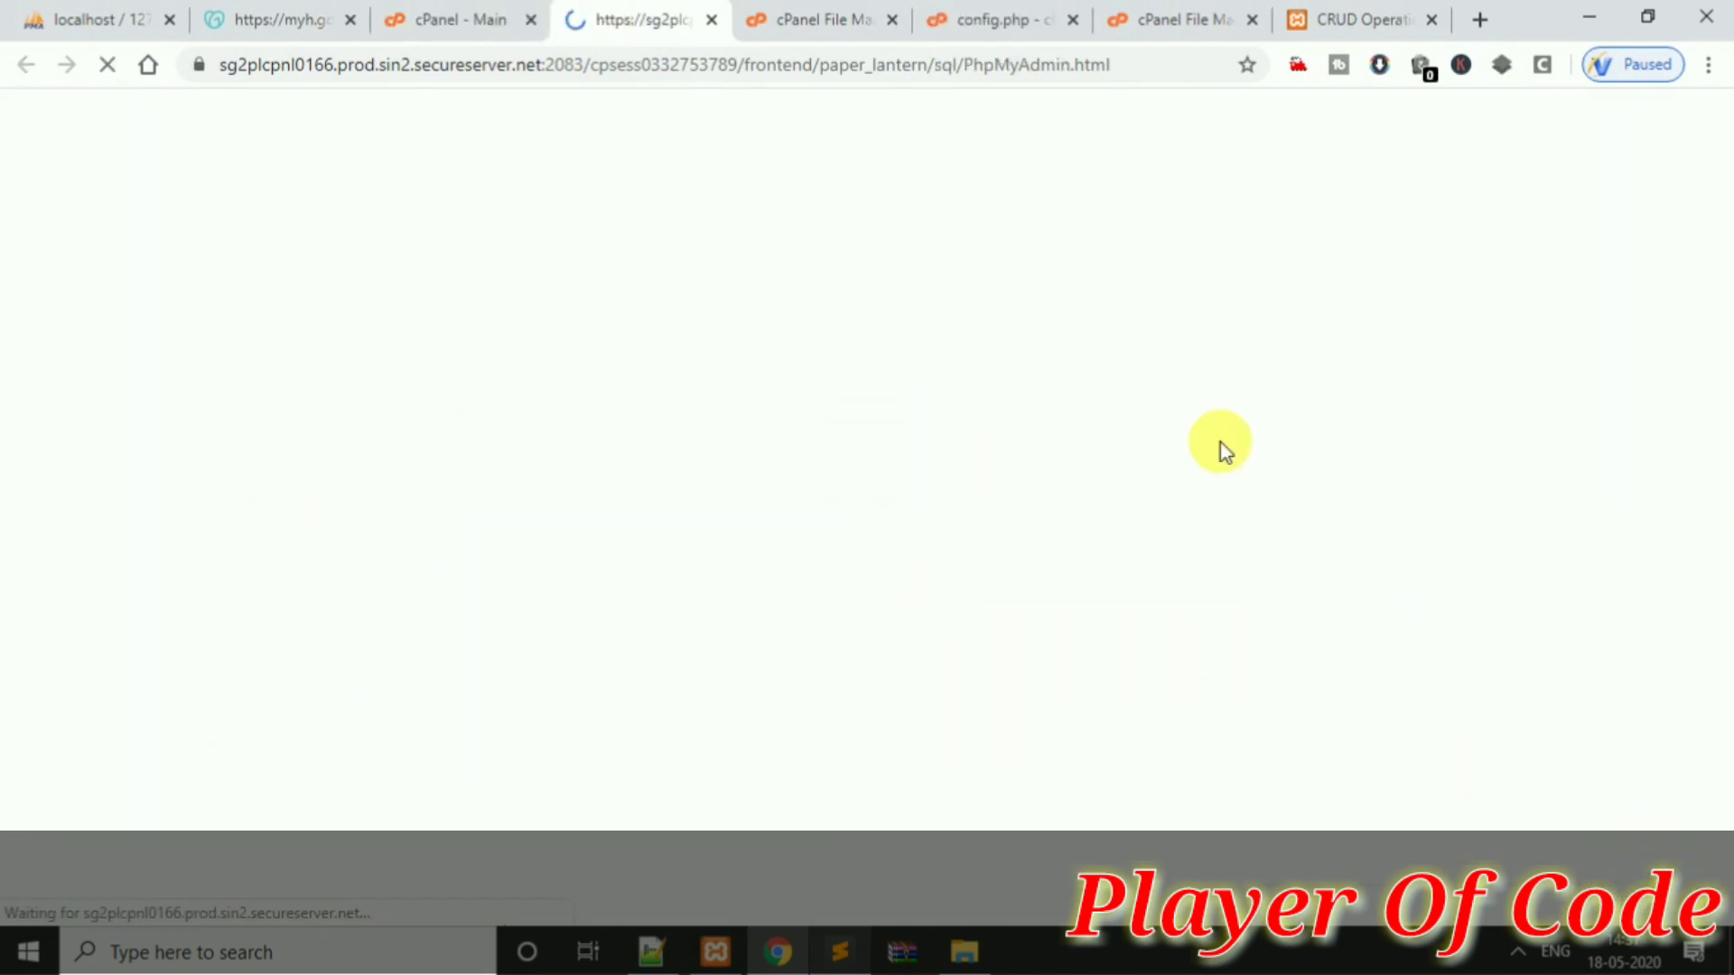
{"action": "left_click", "coordinate": [1010, 13]}
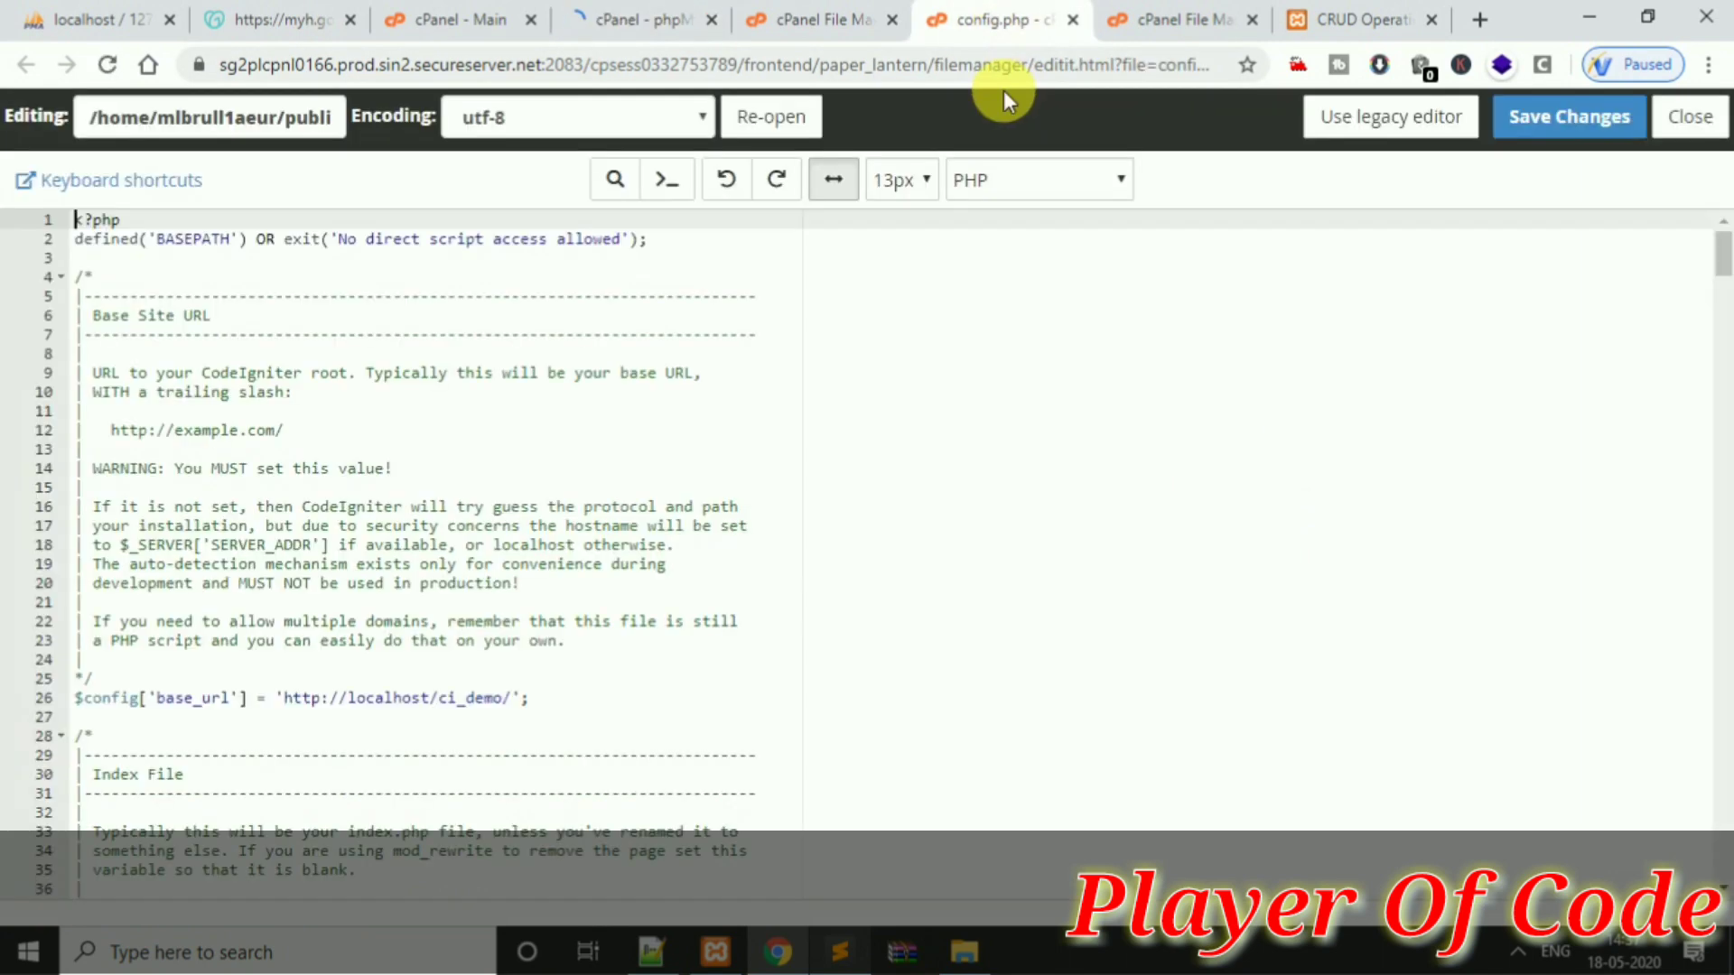
{"action": "left_click", "coordinate": [449, 699]}
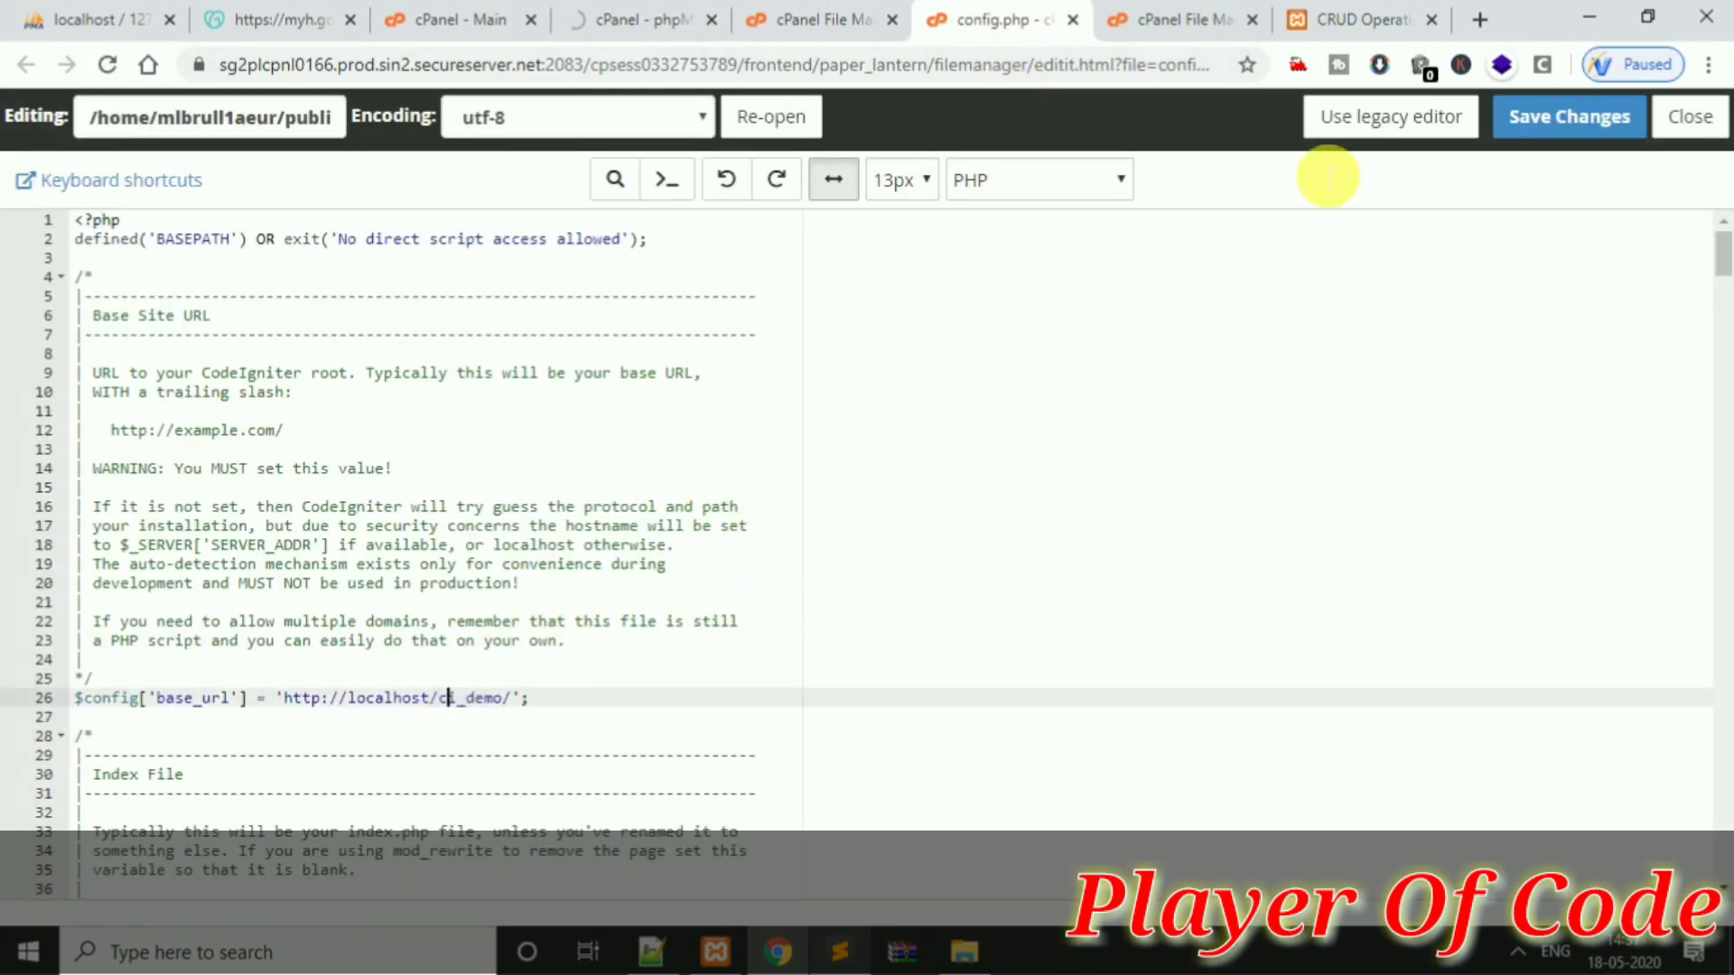
Copy the site address bharatdigitalonline.in from a new tab's address bar
{"action": "left_click", "coordinate": [1486, 8]}
{"action": "type", "text": "bharatdigitalonline.in"}
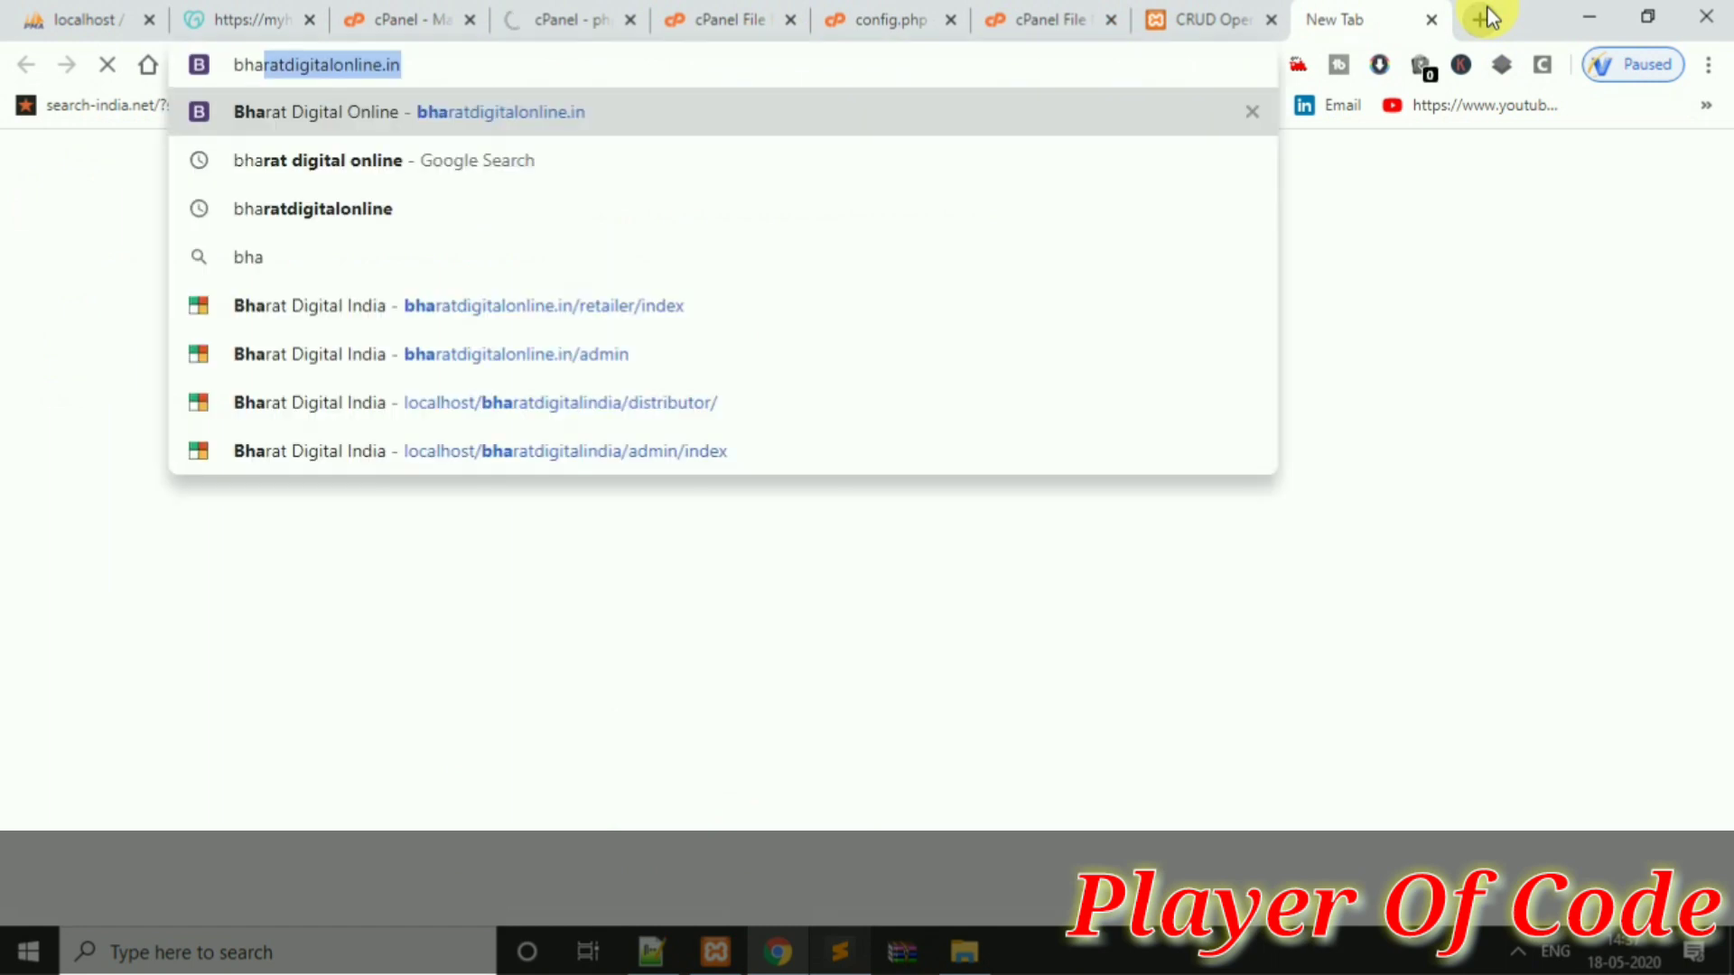
{"action": "key", "text": "End"}
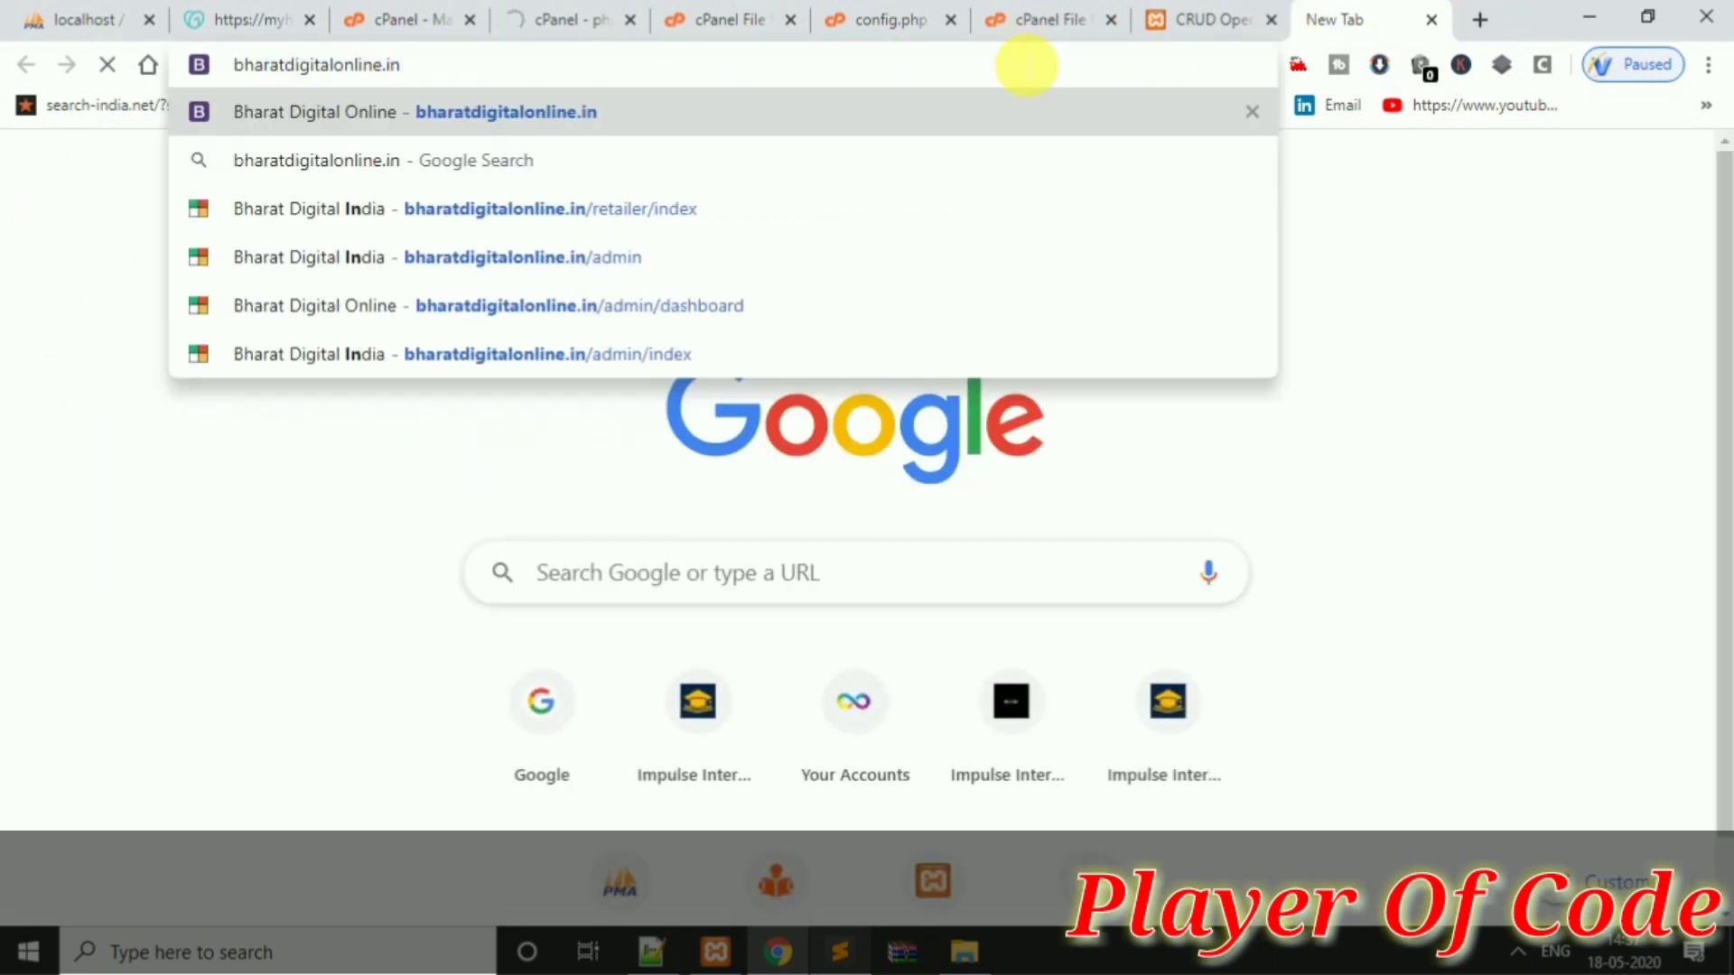
{"action": "key", "text": "ctrl+a"}
{"action": "key", "text": "ctrl+c"}
{"action": "left_click", "coordinate": [889, 22]}
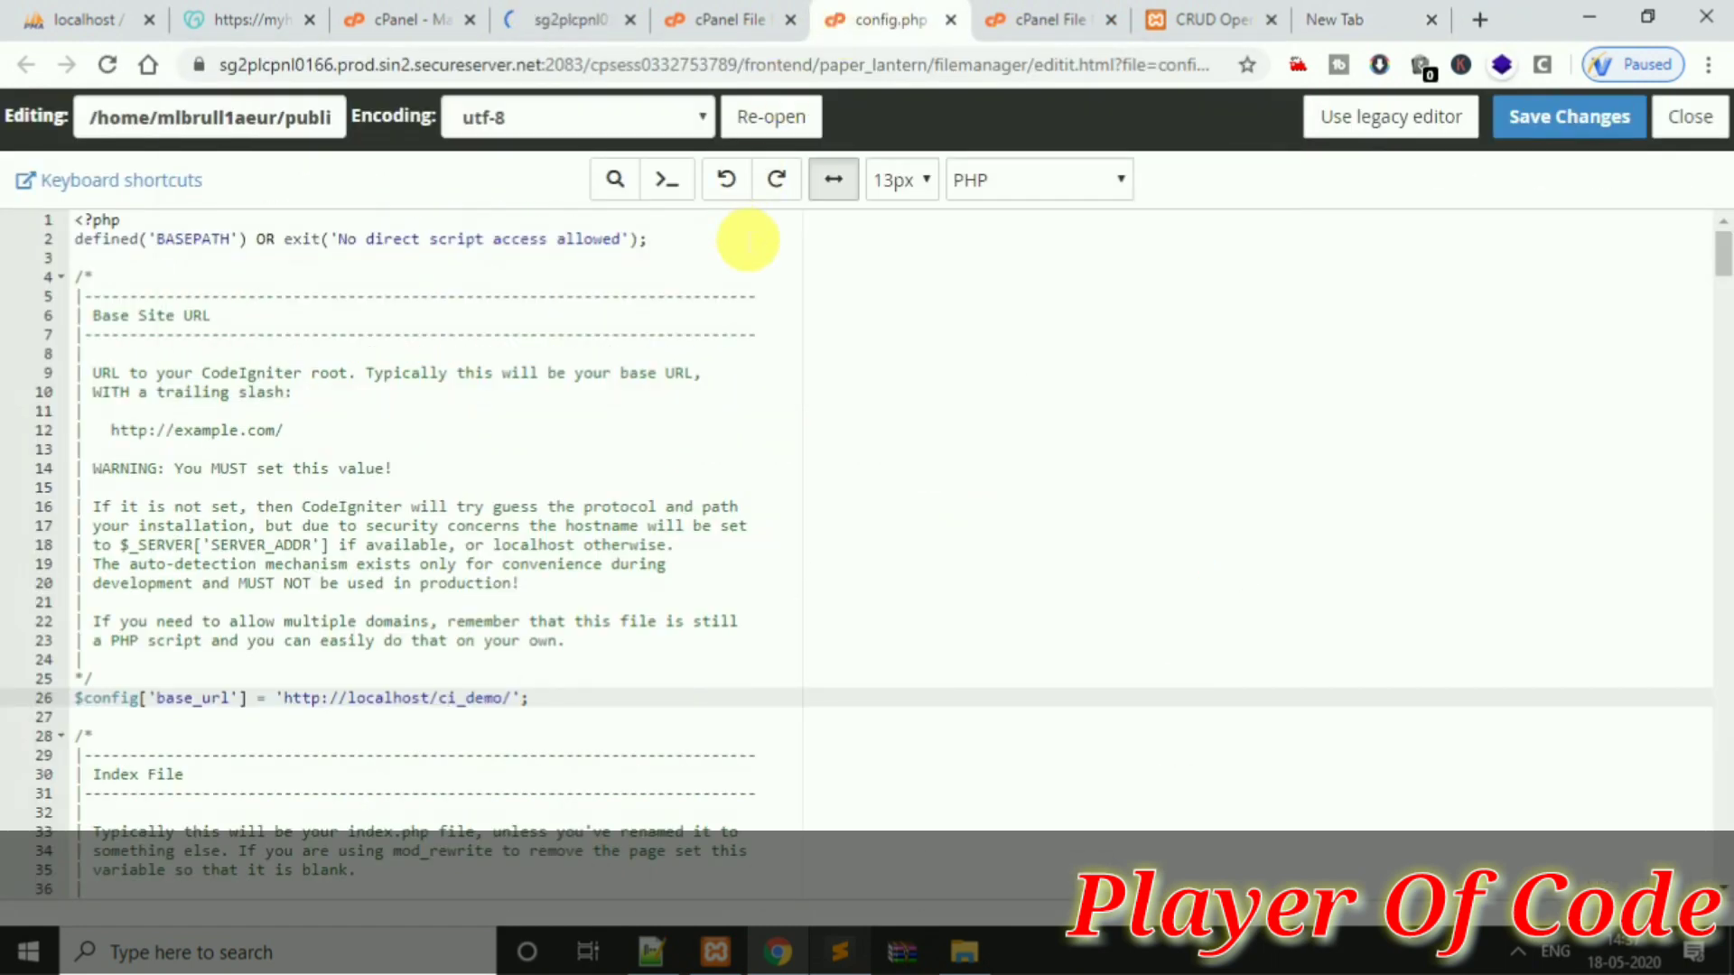
{"action": "left_click", "coordinate": [524, 709]}
{"action": "left_click_drag", "start_coordinate": [524, 709], "coordinate": [285, 702]}
{"action": "key", "text": "ctrl+v"}
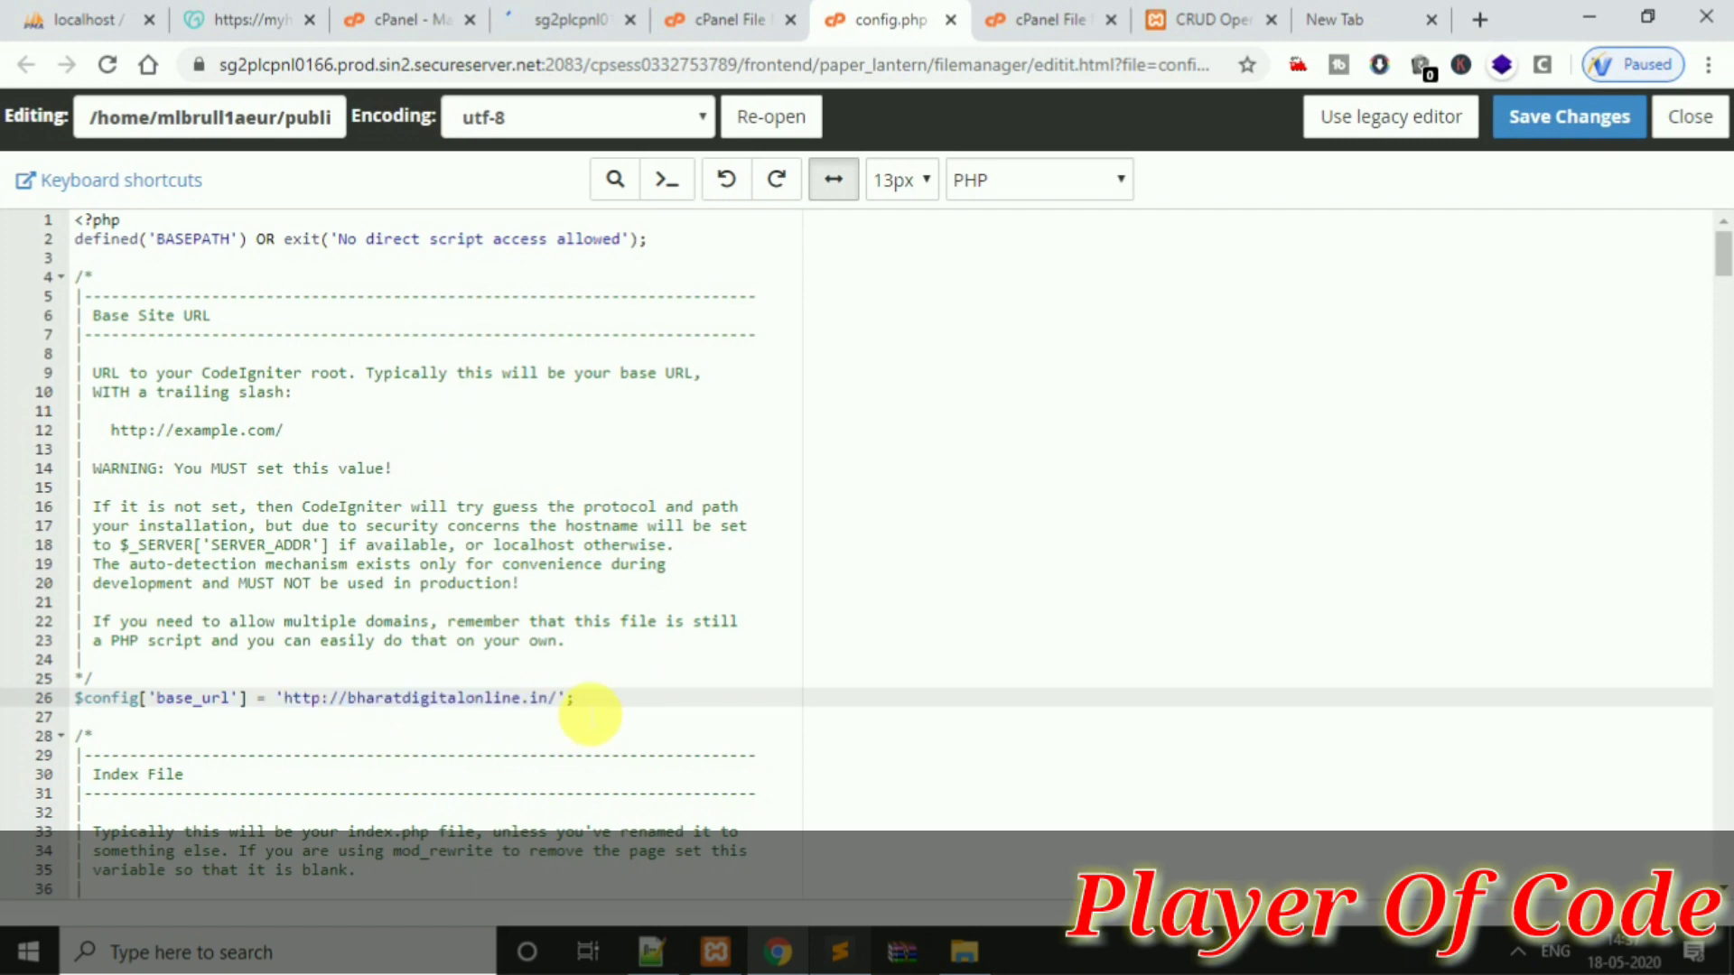
{"action": "left_click", "coordinate": [1568, 117]}
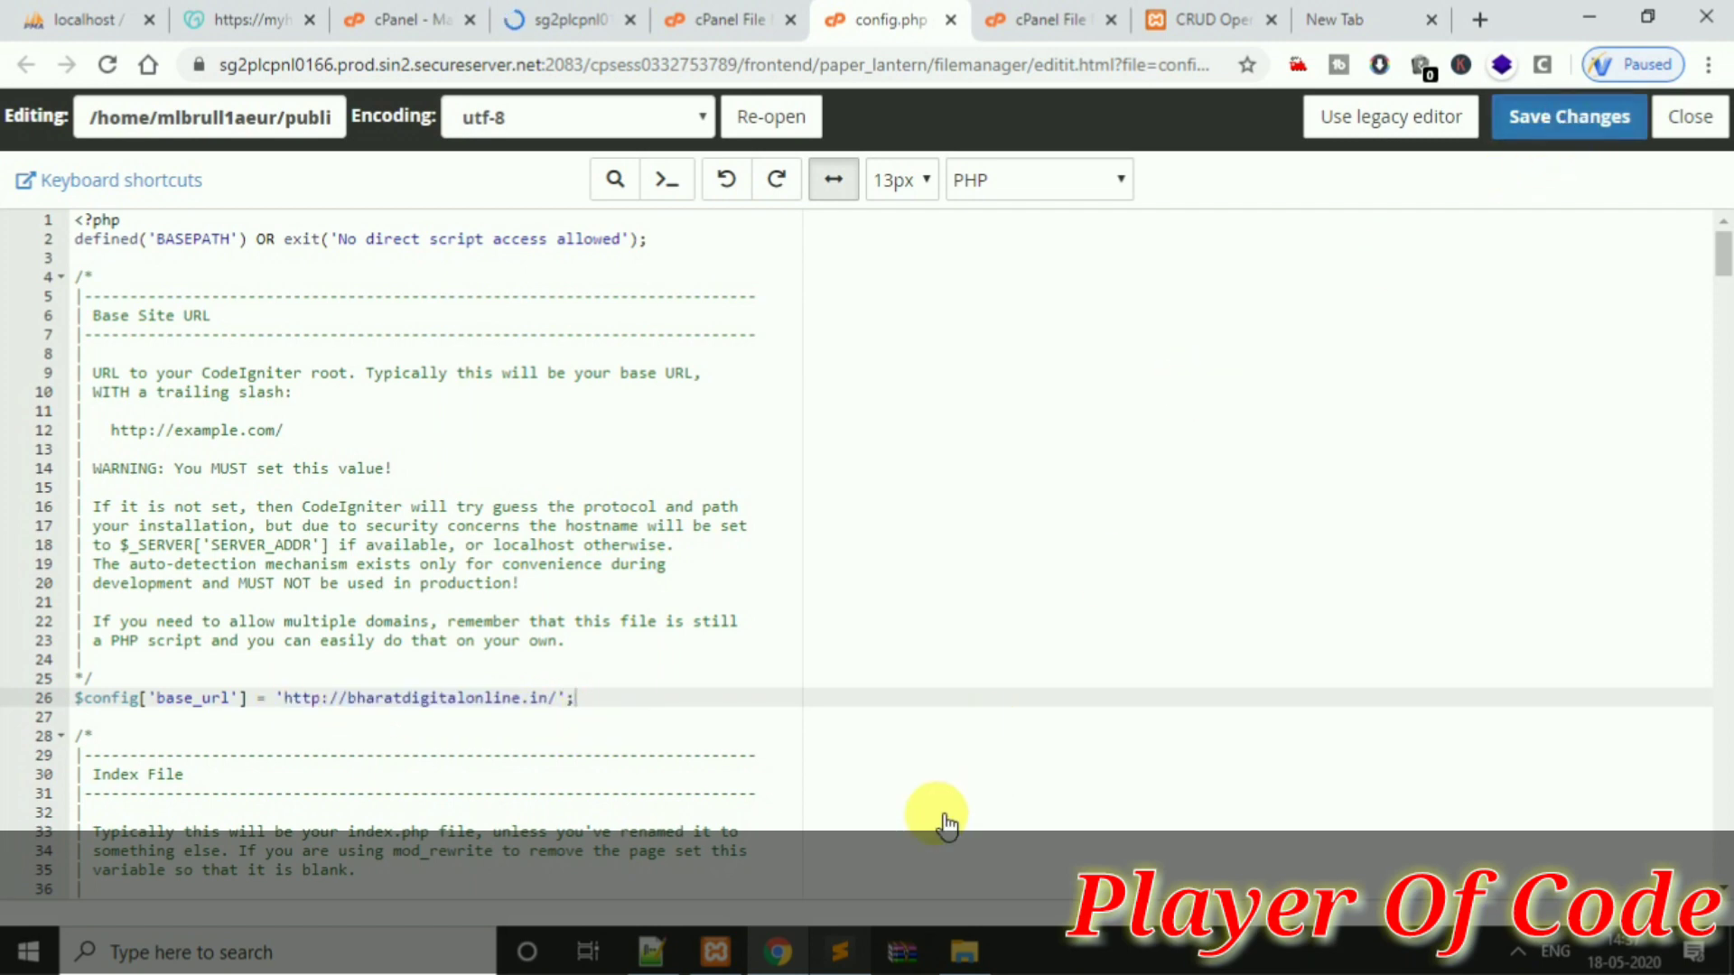
{"action": "left_click", "coordinate": [840, 952]}
{"action": "key", "text": "Return"}
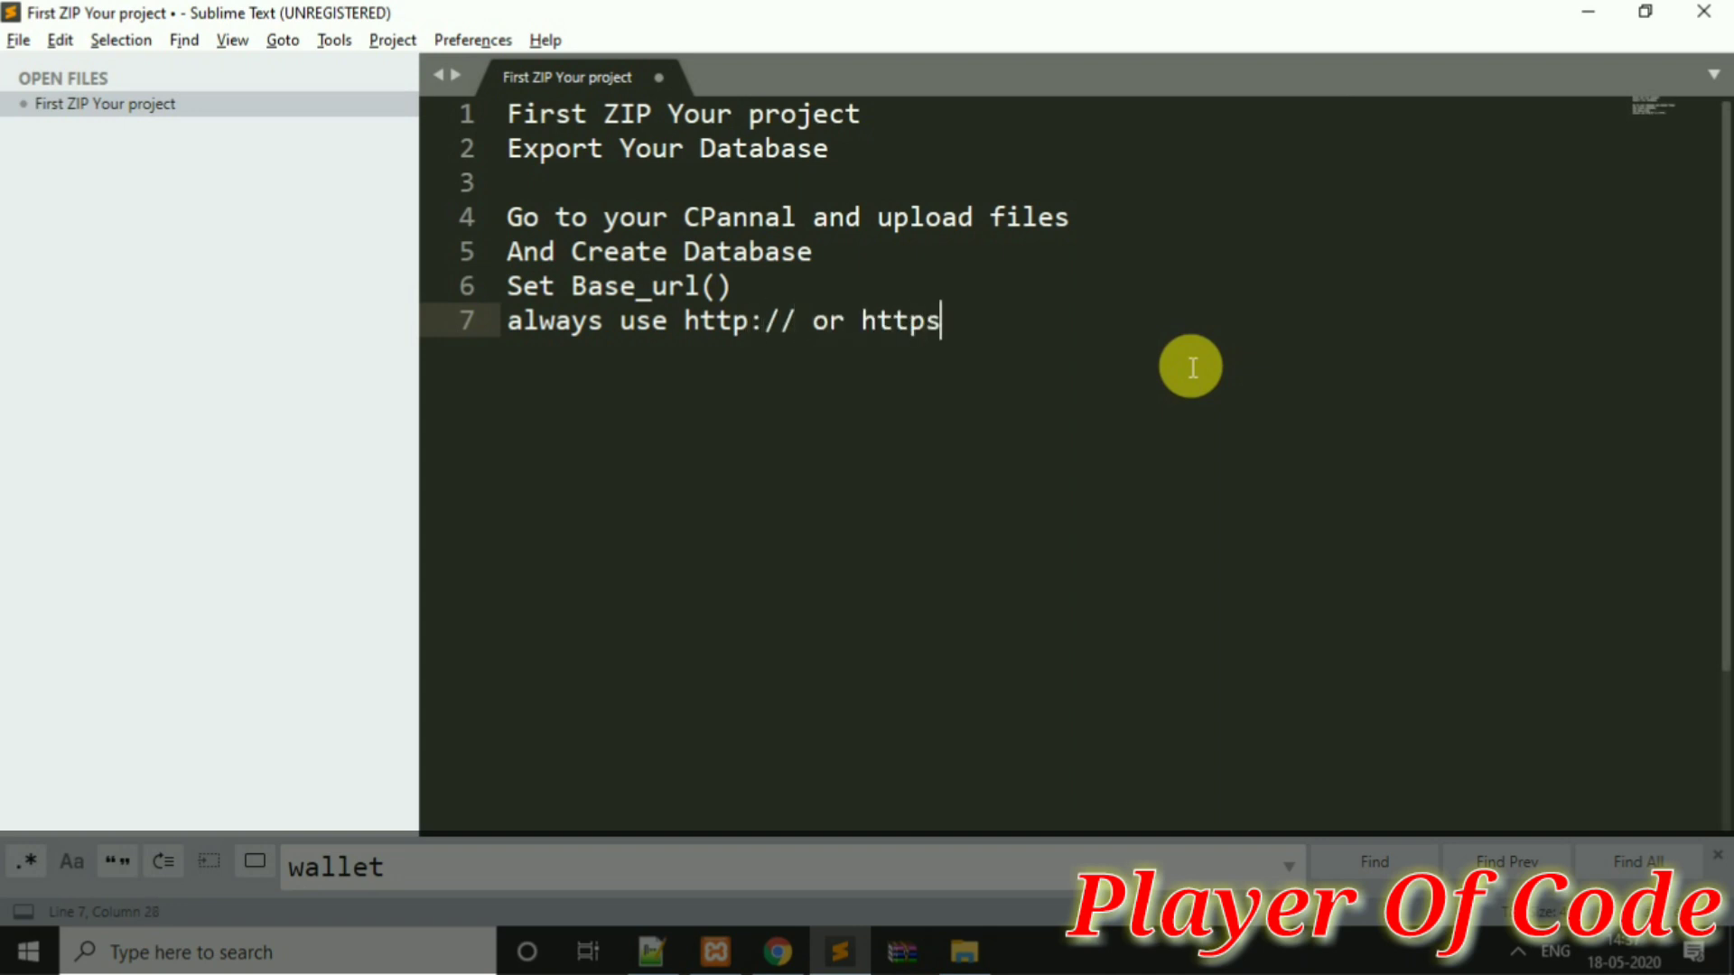
{"action": "key", "text": "Return"}
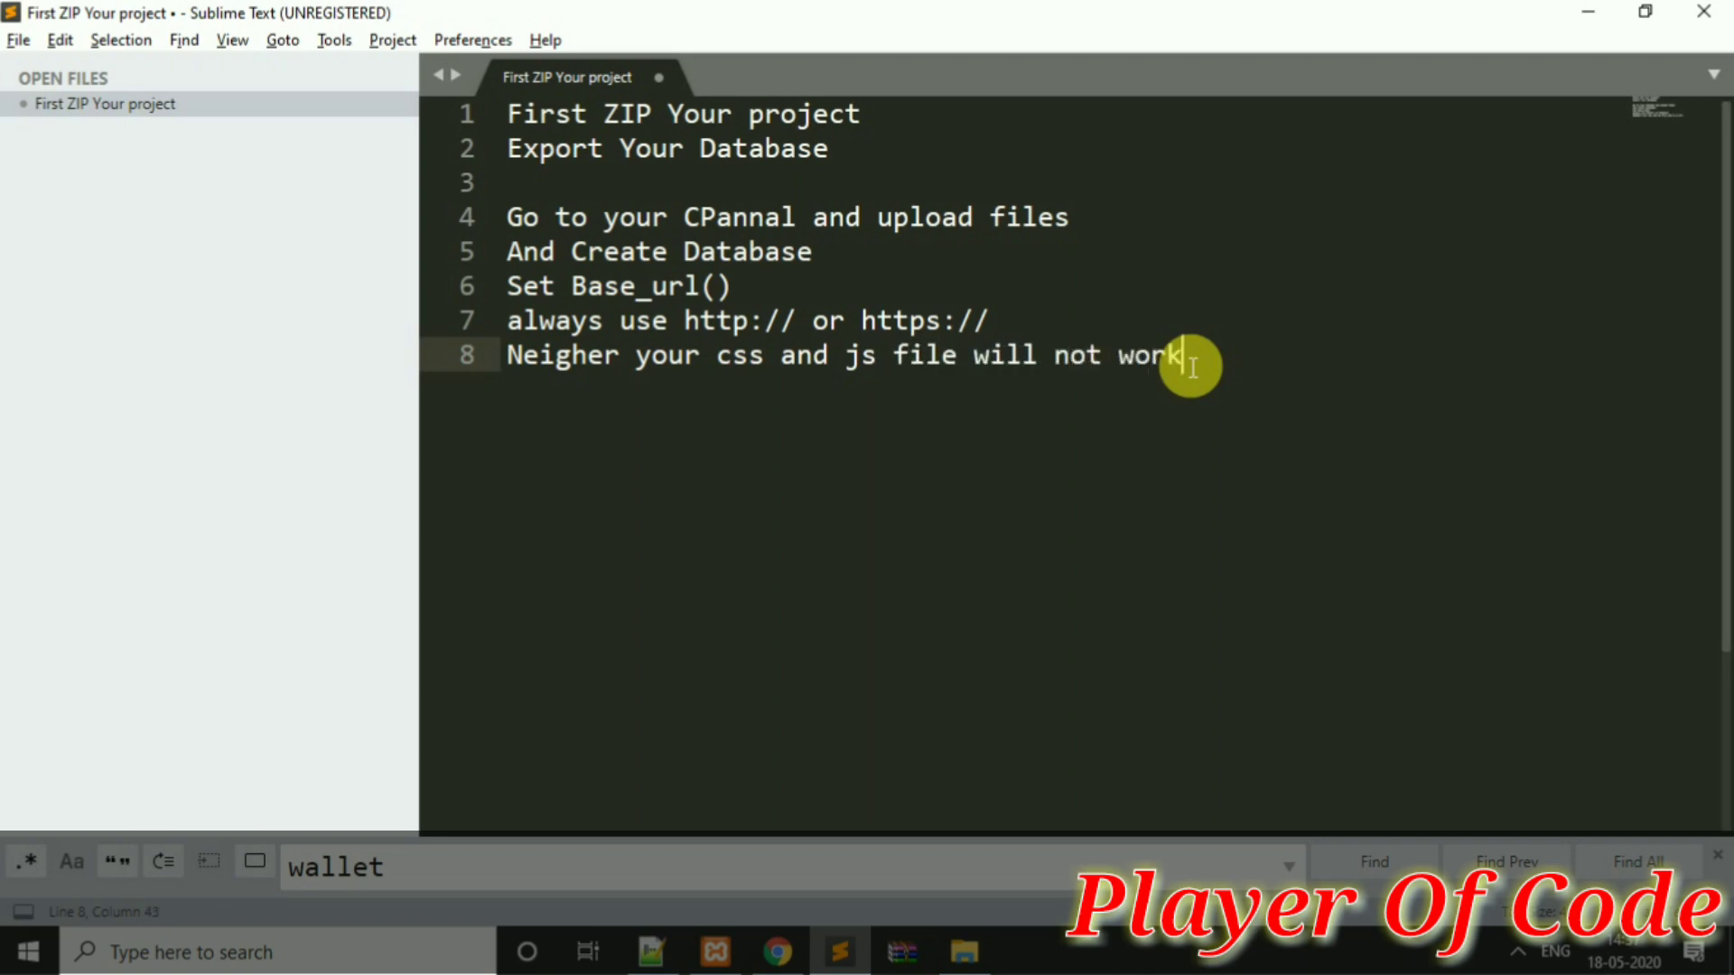
{"action": "key", "text": "Return"}
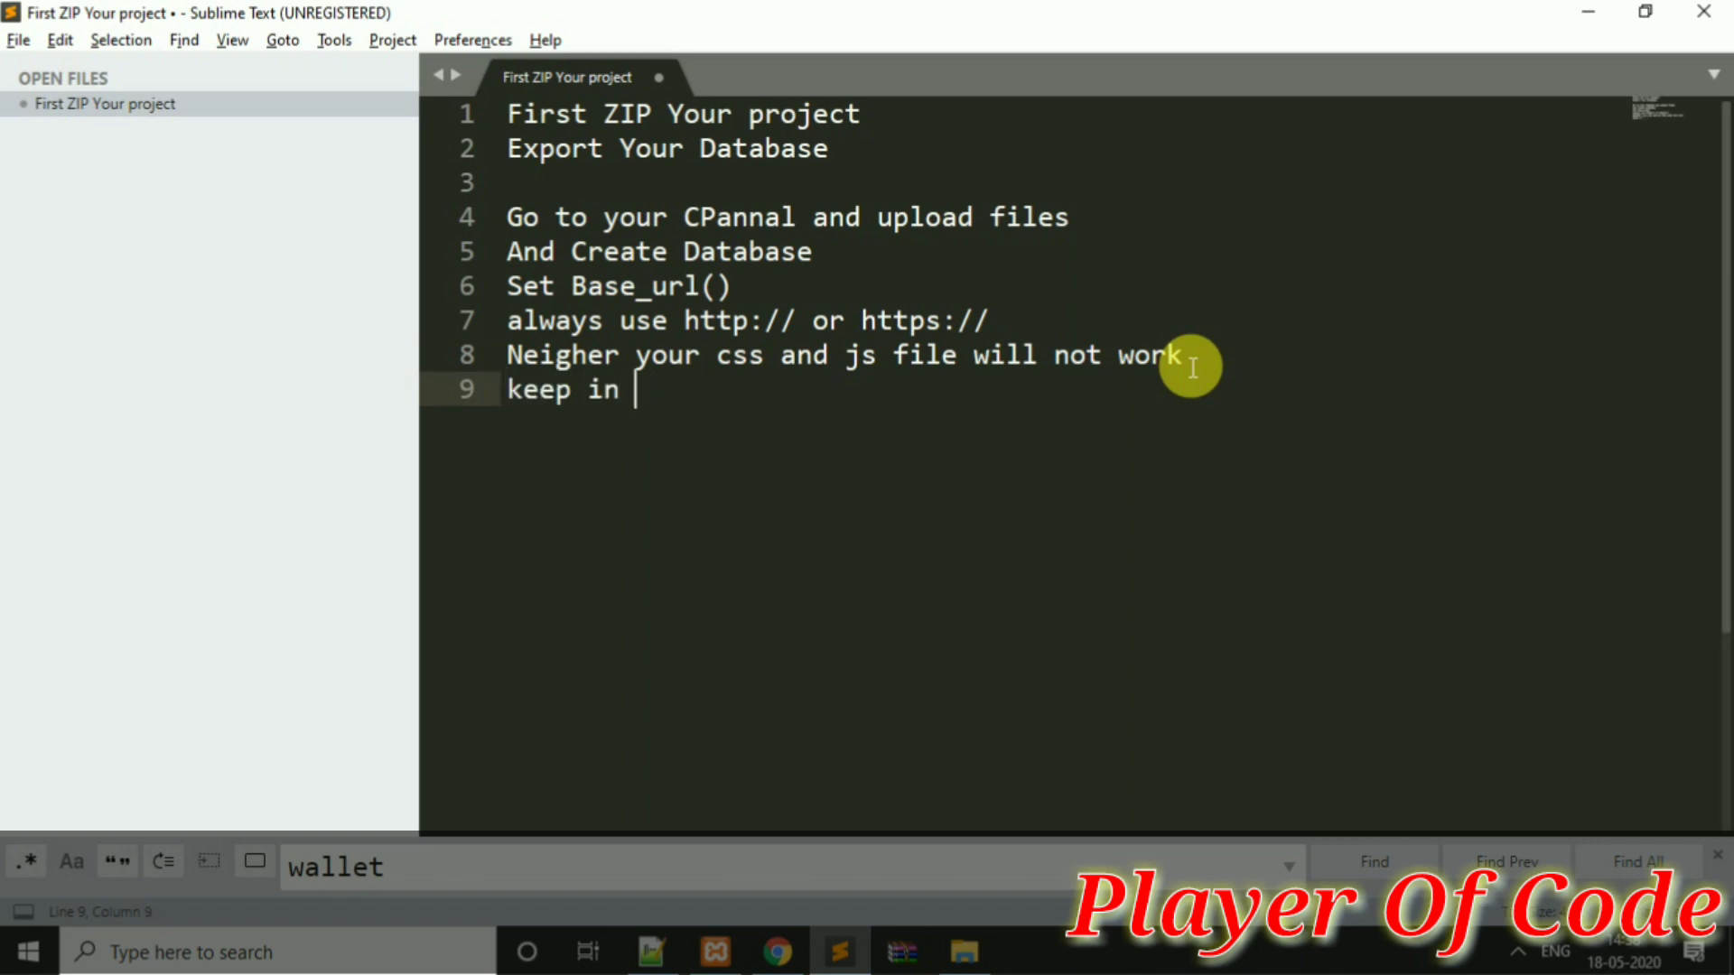
Save config.php's new base_url, close the editor, and load bharatdigitalonline.in live
{"action": "left_click", "coordinate": [780, 948]}
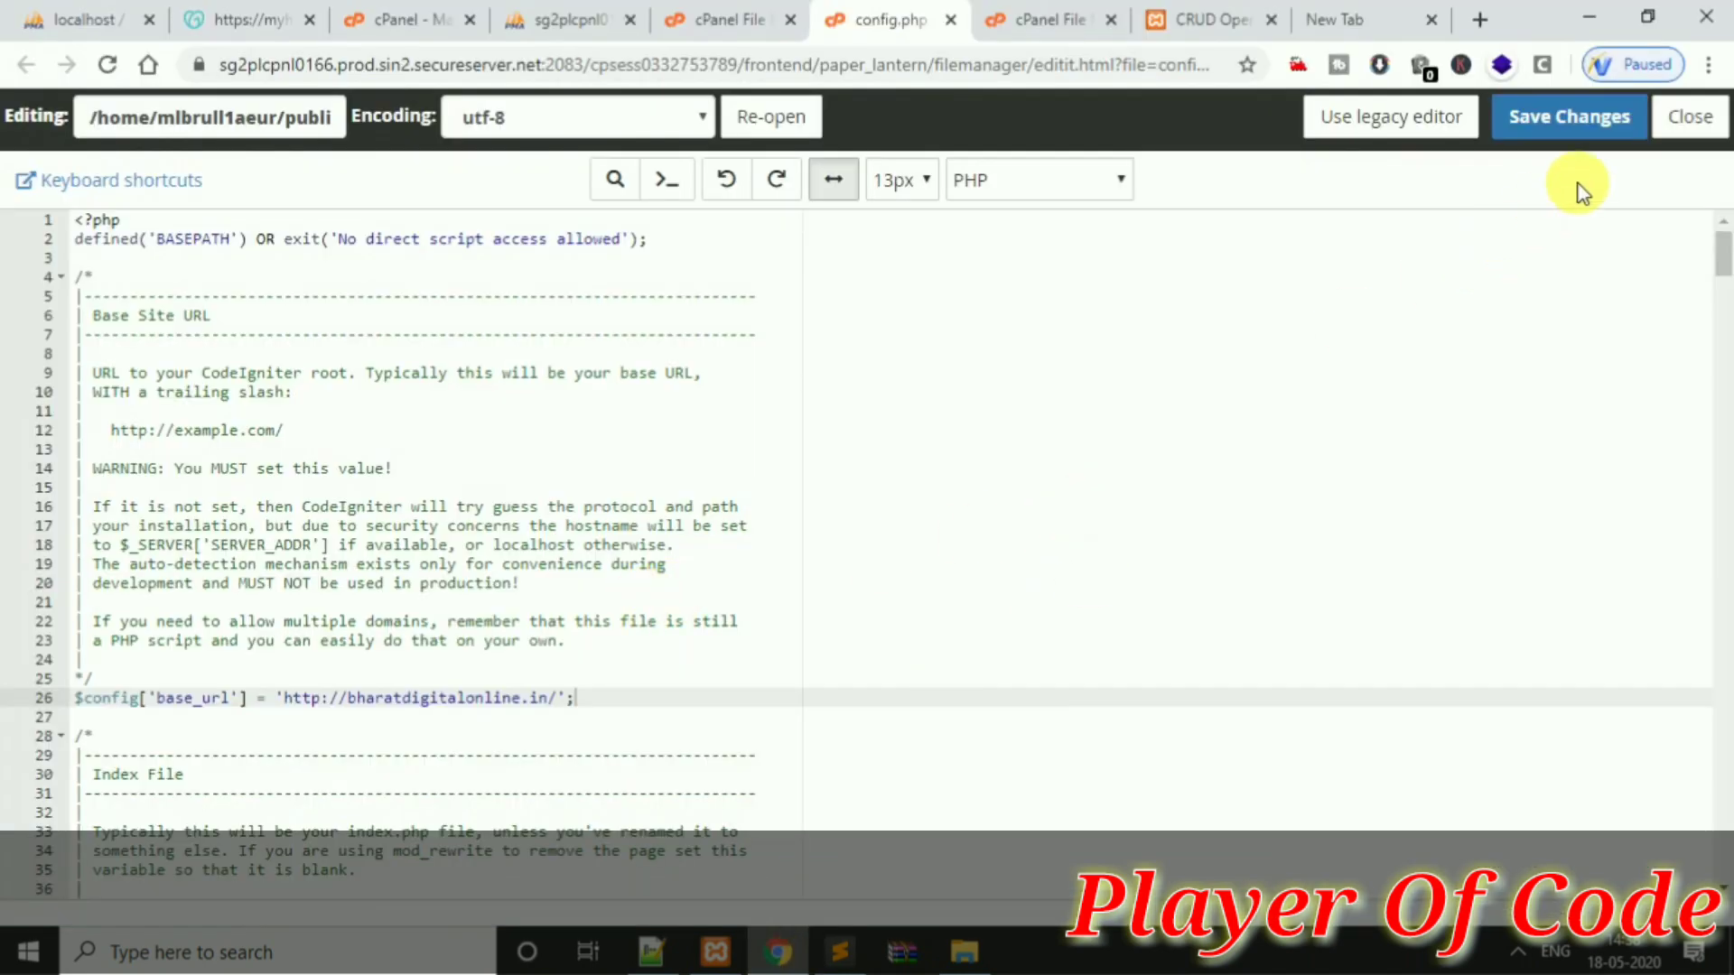
{"action": "left_click", "coordinate": [1569, 117]}
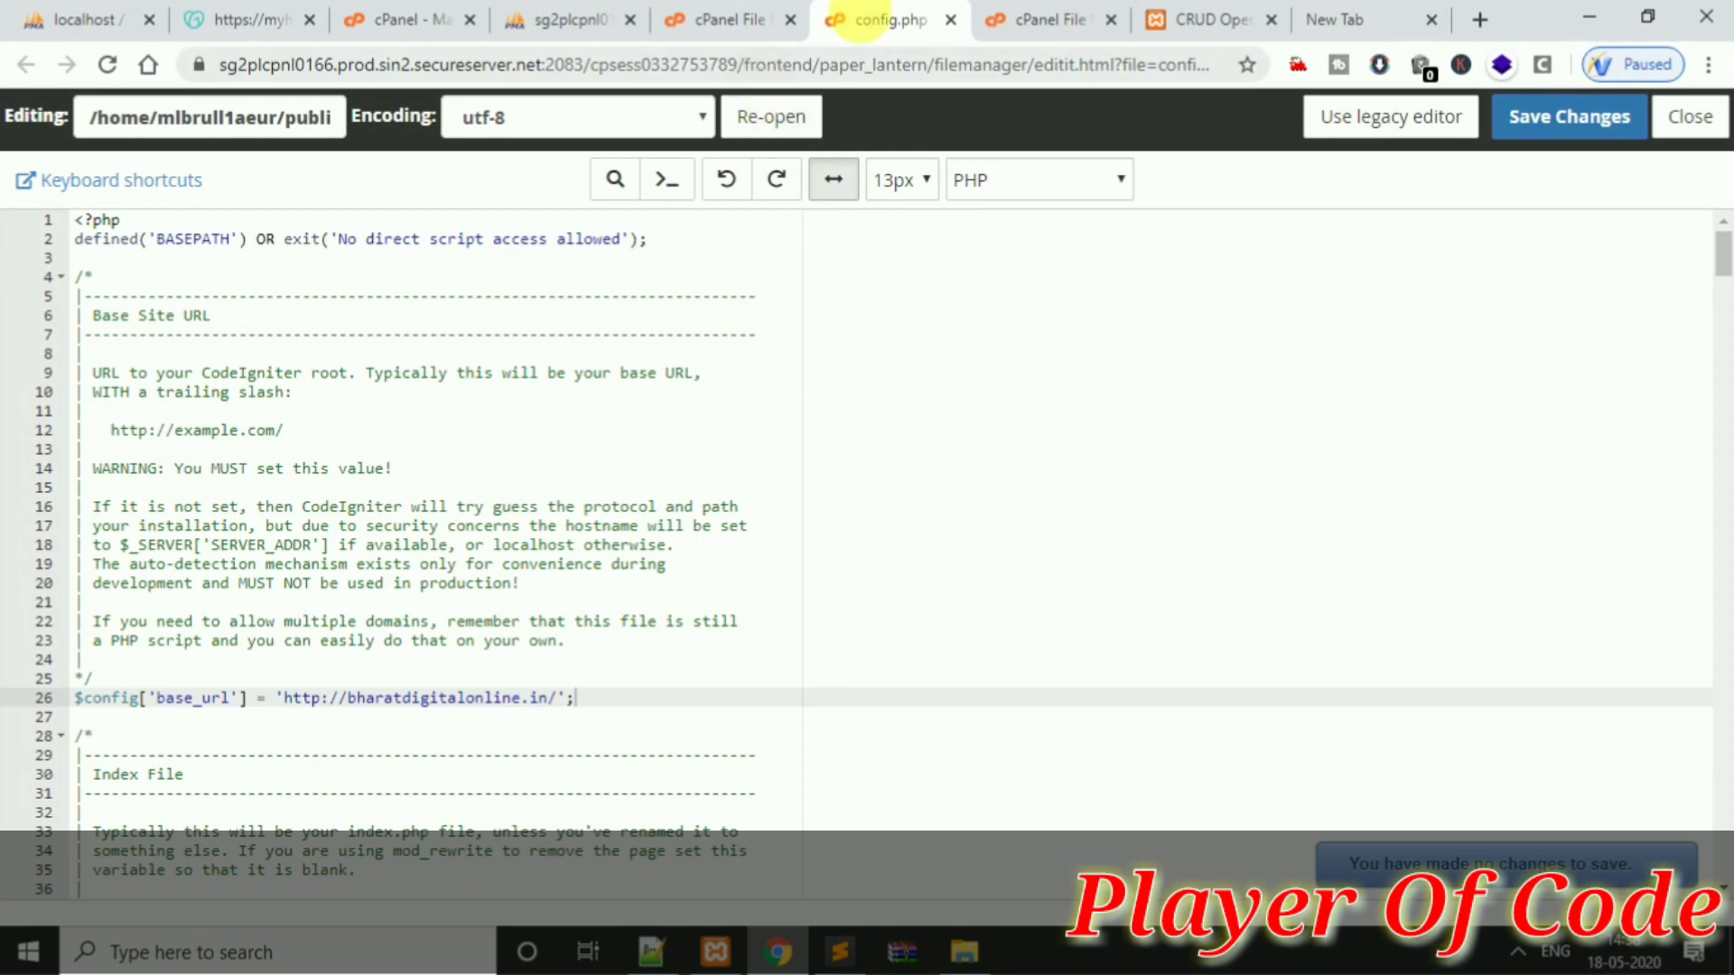
{"action": "left_click", "coordinate": [1330, 19]}
{"action": "key", "text": "Return"}
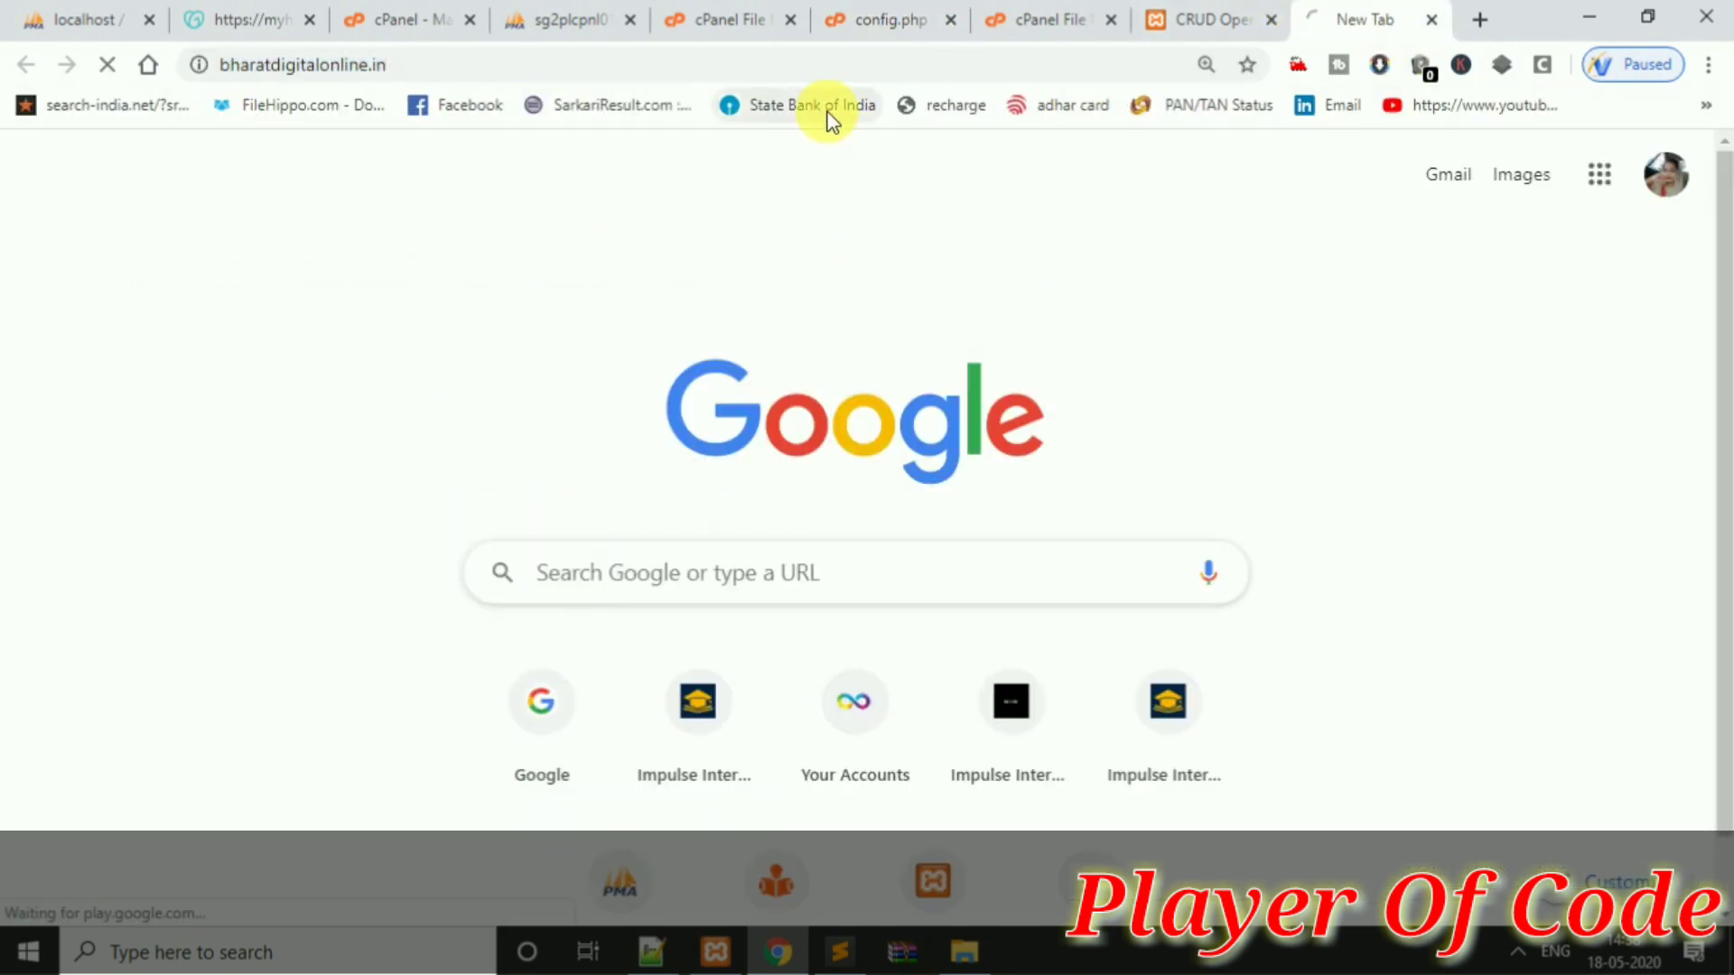
{"action": "left_click", "coordinate": [858, 17]}
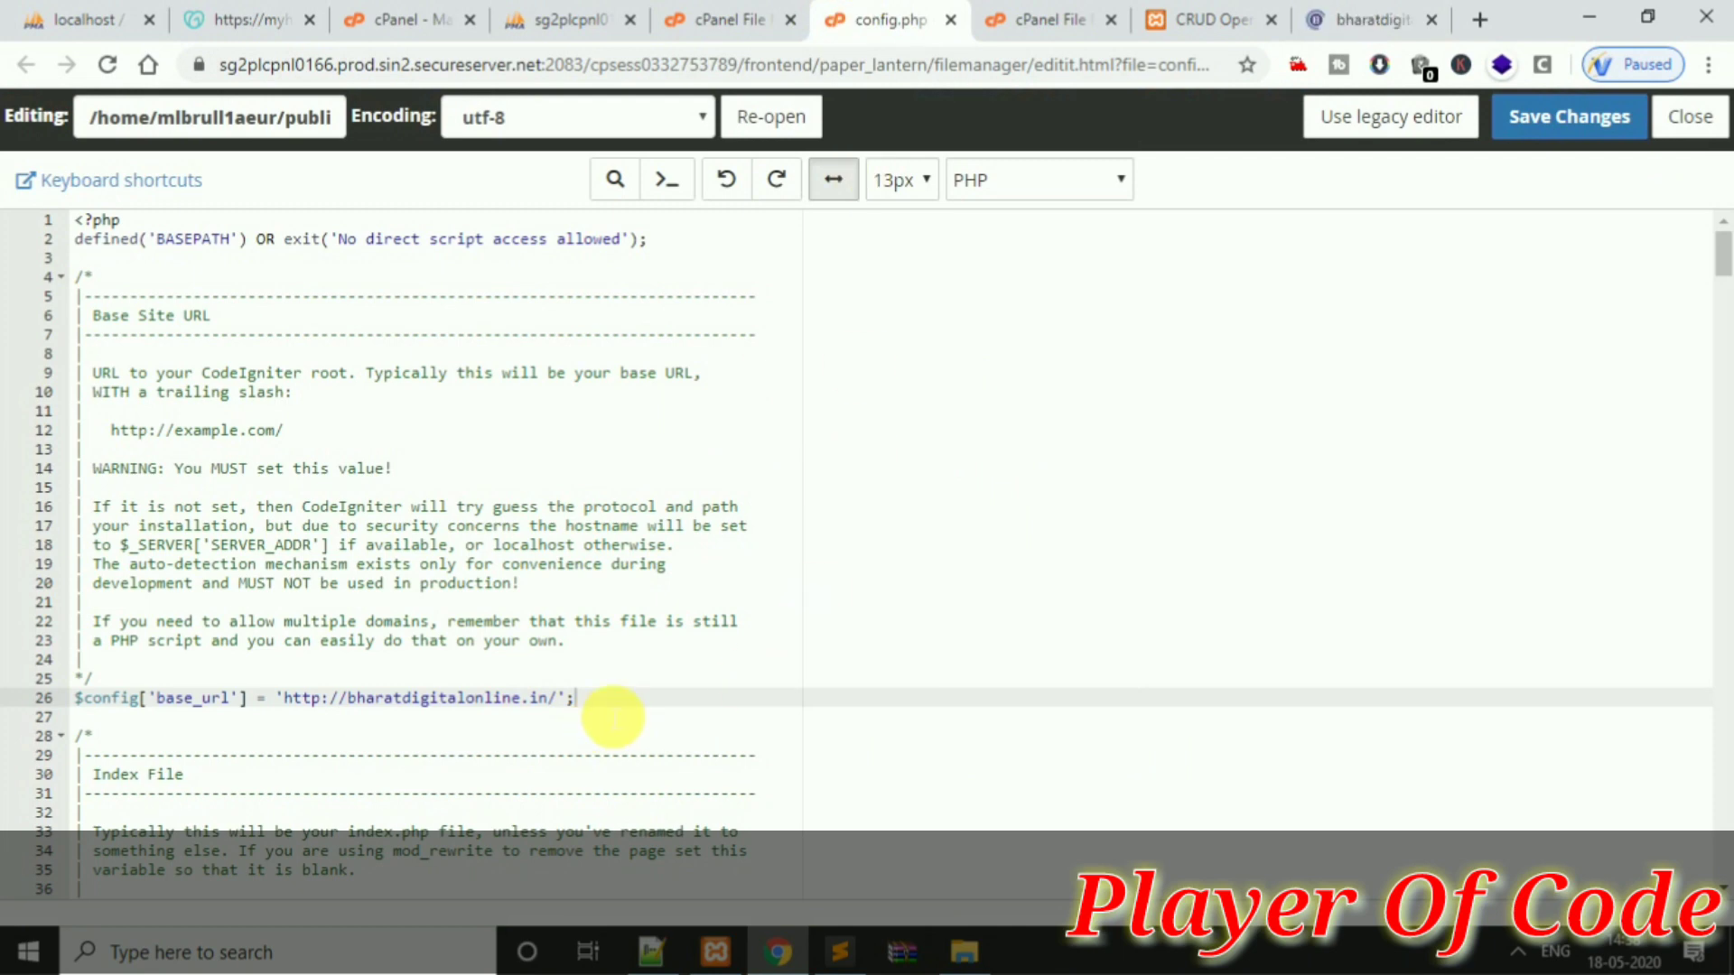
{"action": "left_click", "coordinate": [1576, 122]}
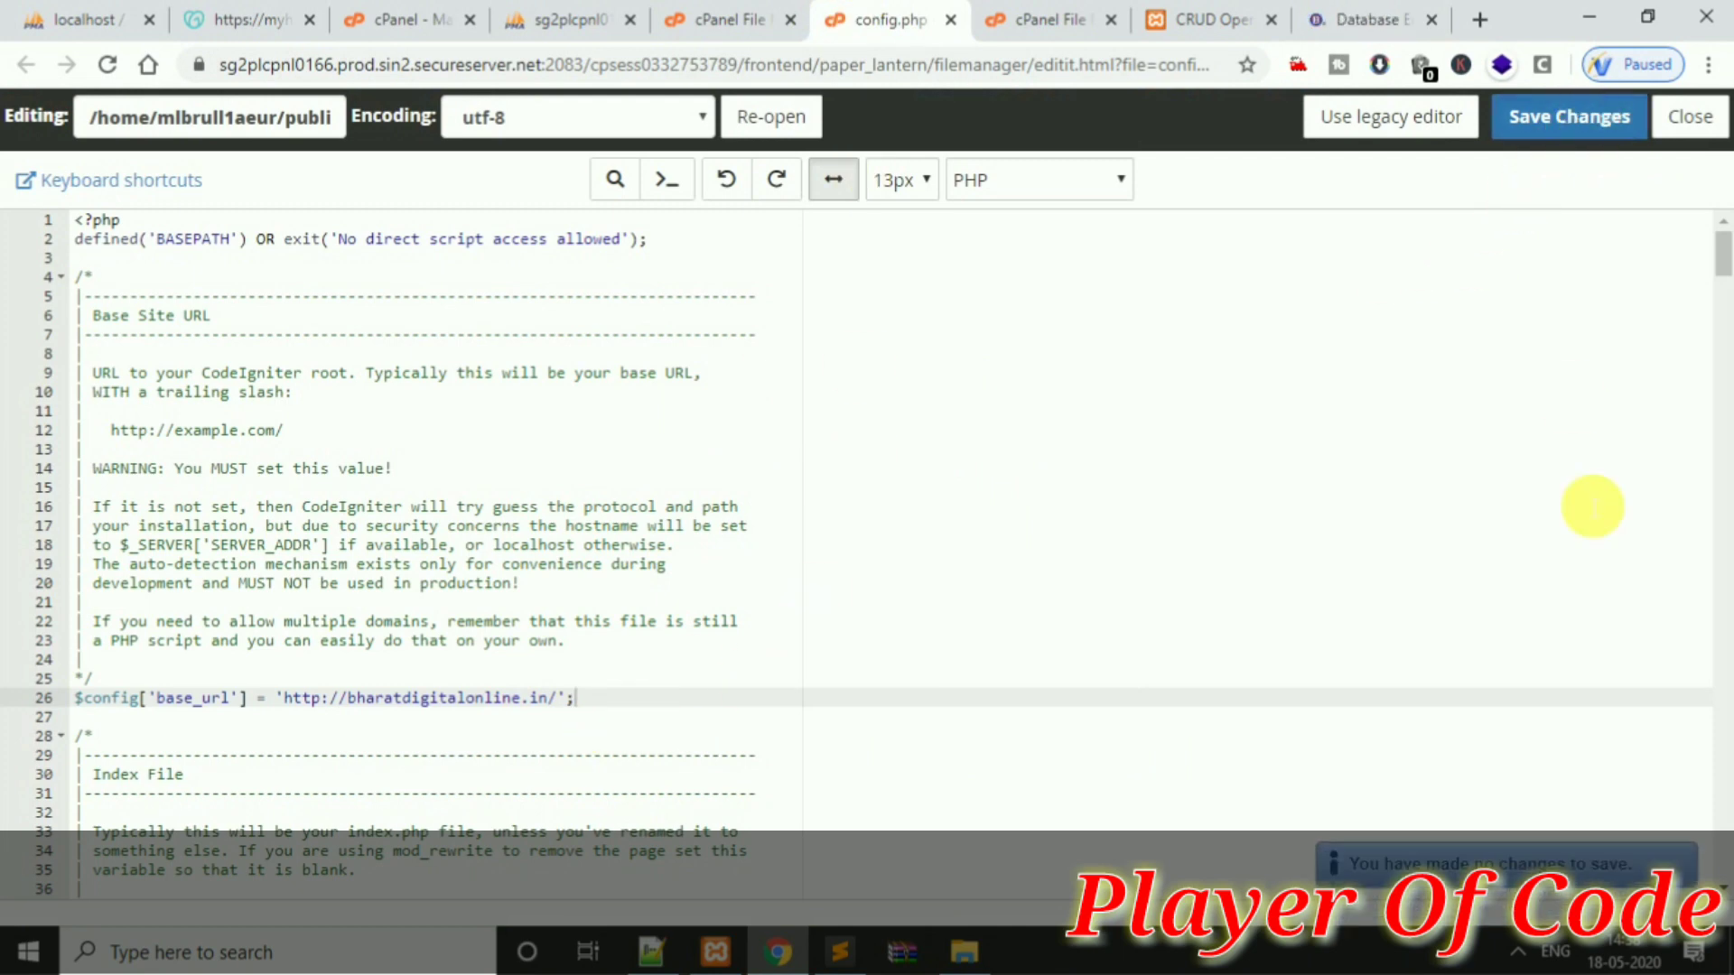
{"action": "left_click", "coordinate": [1685, 118]}
{"action": "left_click", "coordinate": [1359, 19]}
{"action": "key", "text": "F5"}
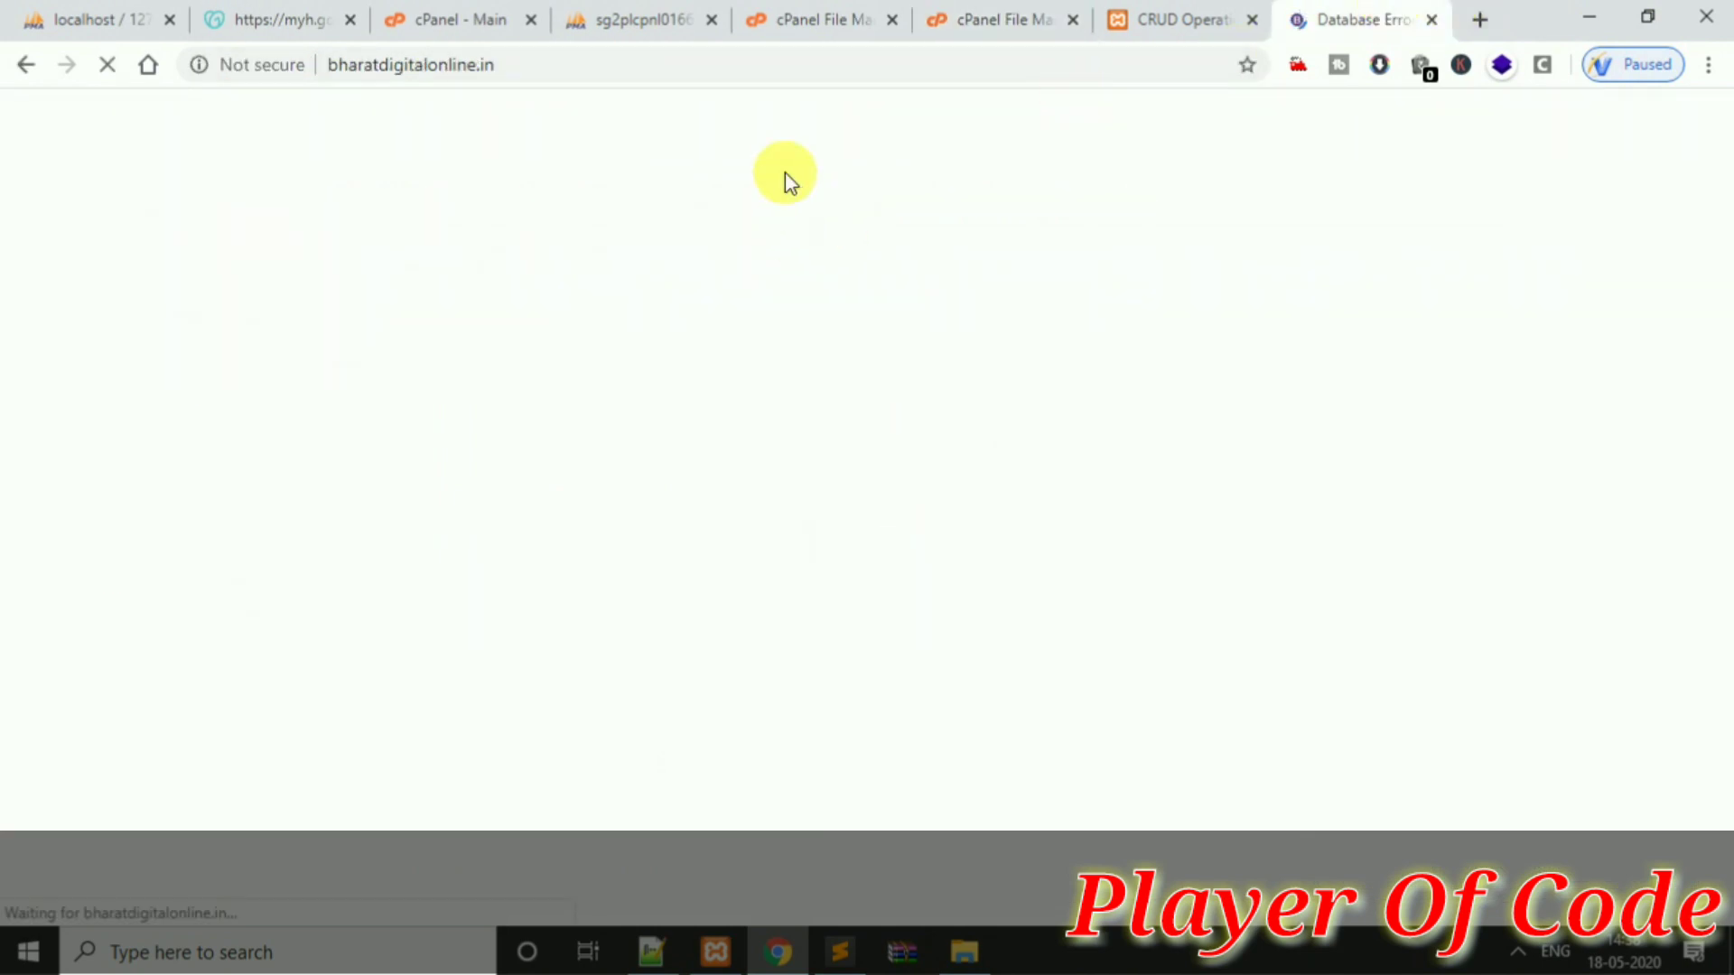
Note the live site's Access denied error, then open codeigniter_tutorial_2k20 in phpMyAdmin
{"action": "left_click_drag", "start_coordinate": [334, 263], "coordinate": [836, 251]}
{"action": "left_click", "coordinate": [836, 251]}
{"action": "left_click", "coordinate": [642, 19]}
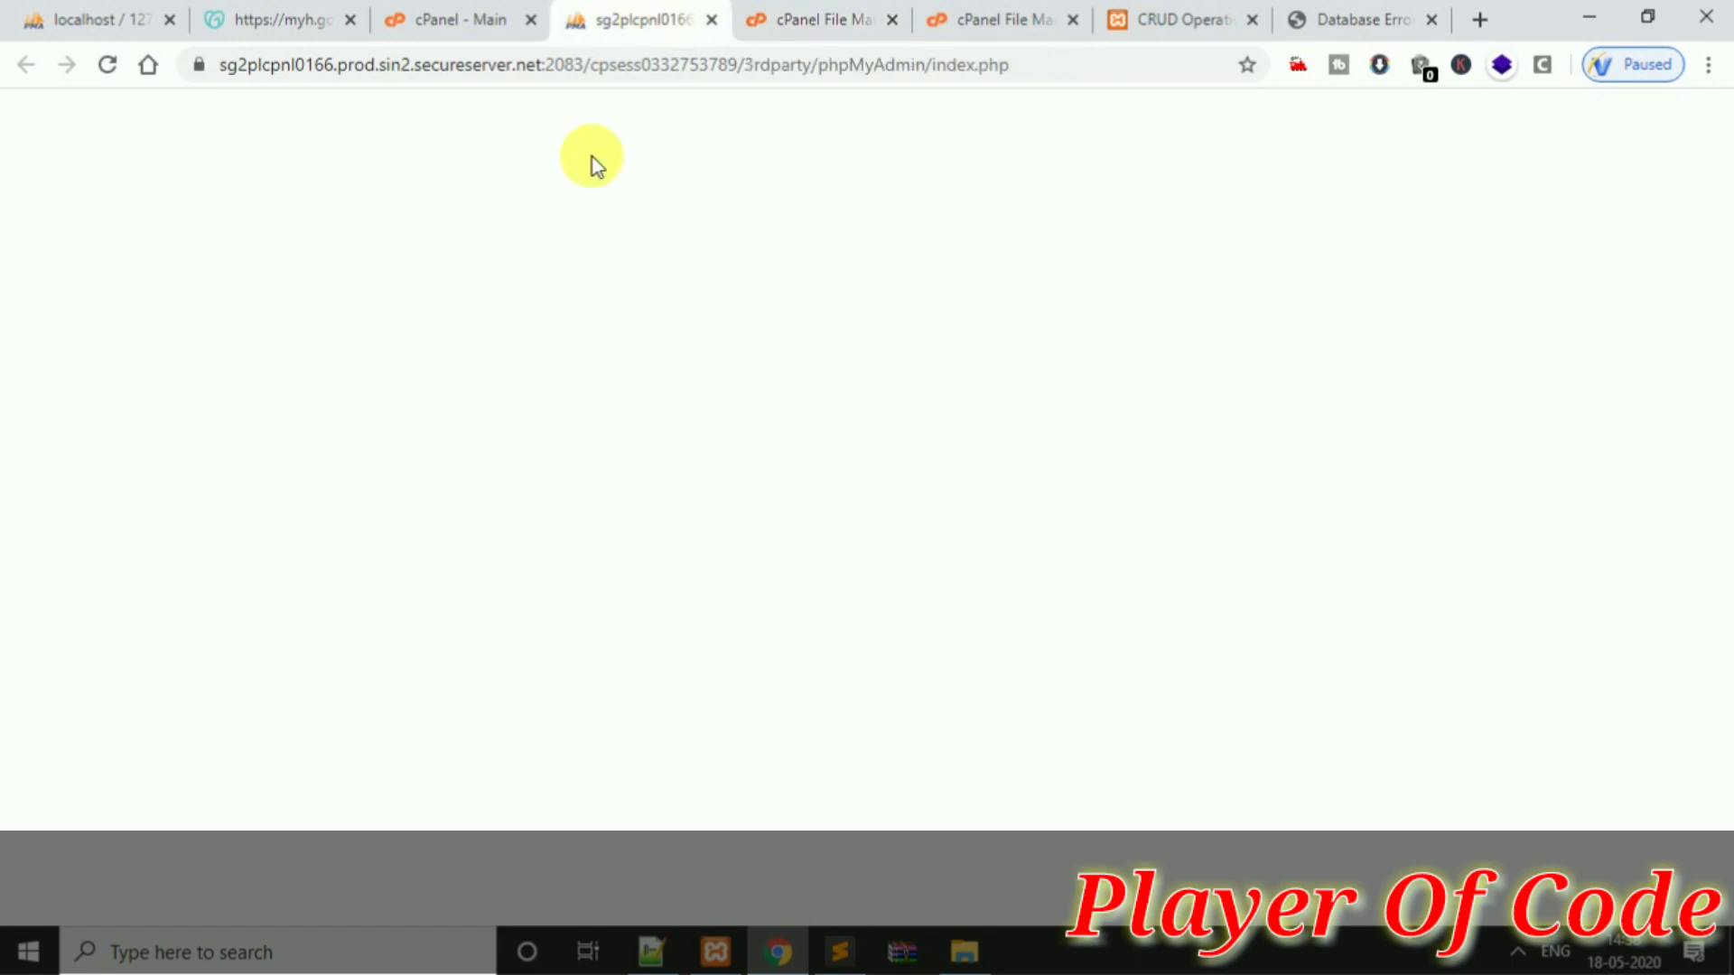
{"action": "left_click", "coordinate": [474, 18]}
{"action": "left_click", "coordinate": [613, 18]}
{"action": "left_click", "coordinate": [768, 13]}
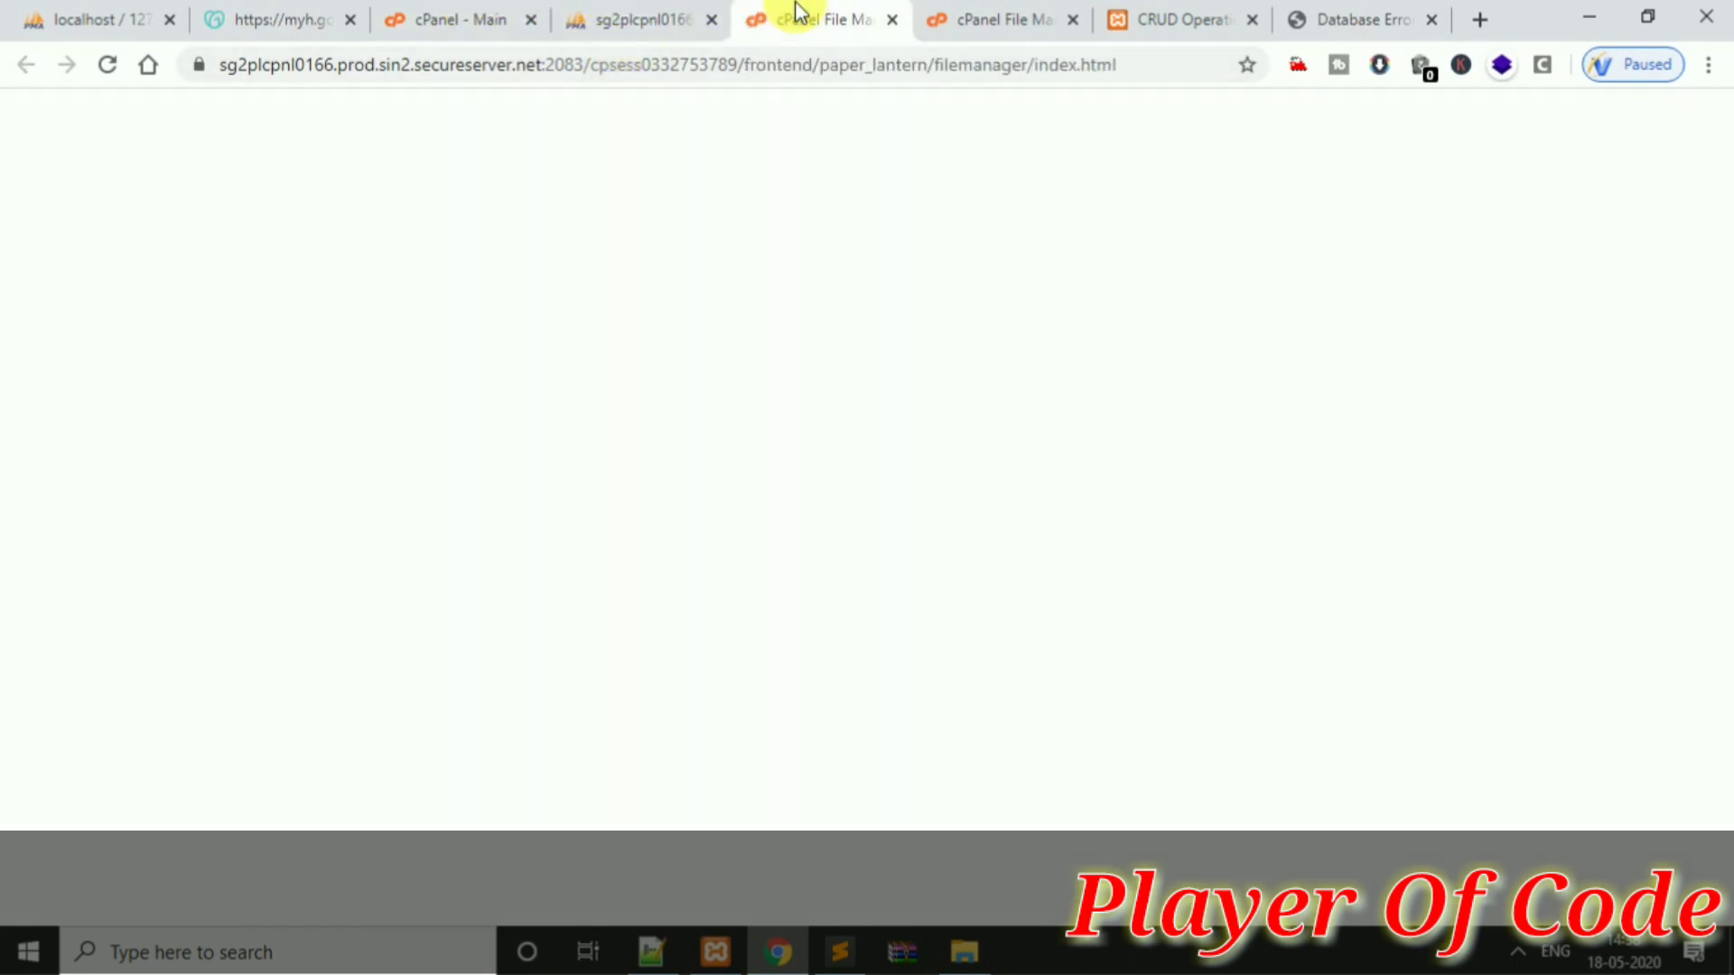
{"action": "left_click", "coordinate": [677, 18]}
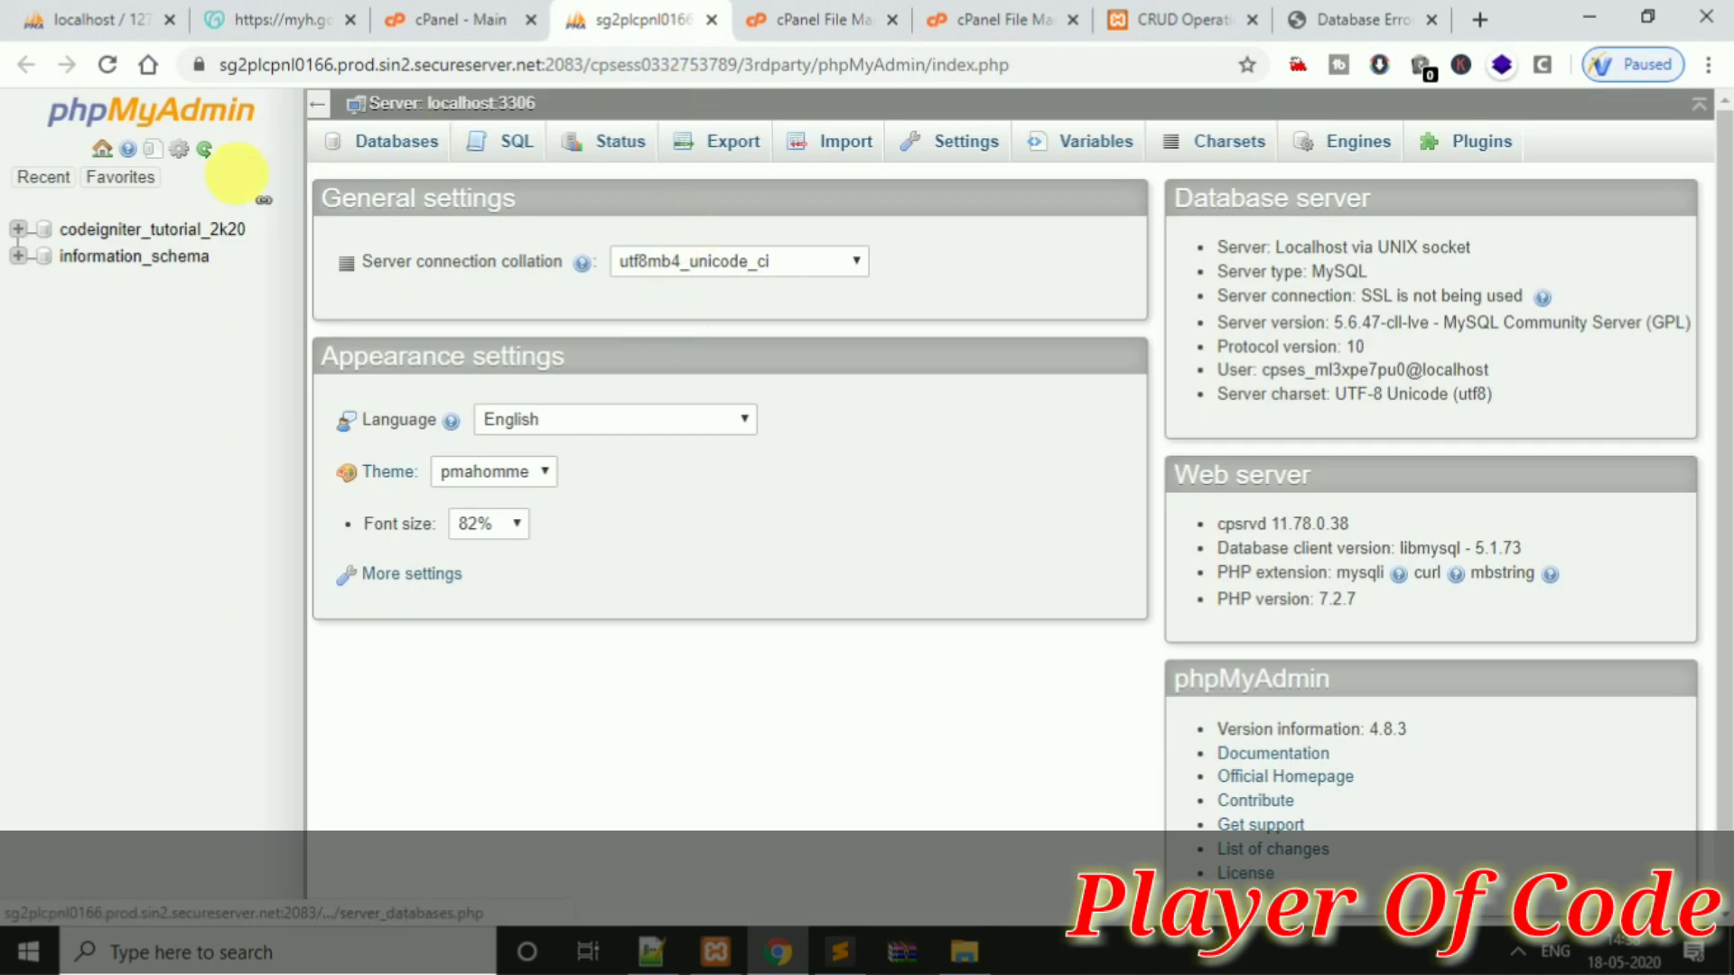
{"action": "left_click", "coordinate": [180, 237]}
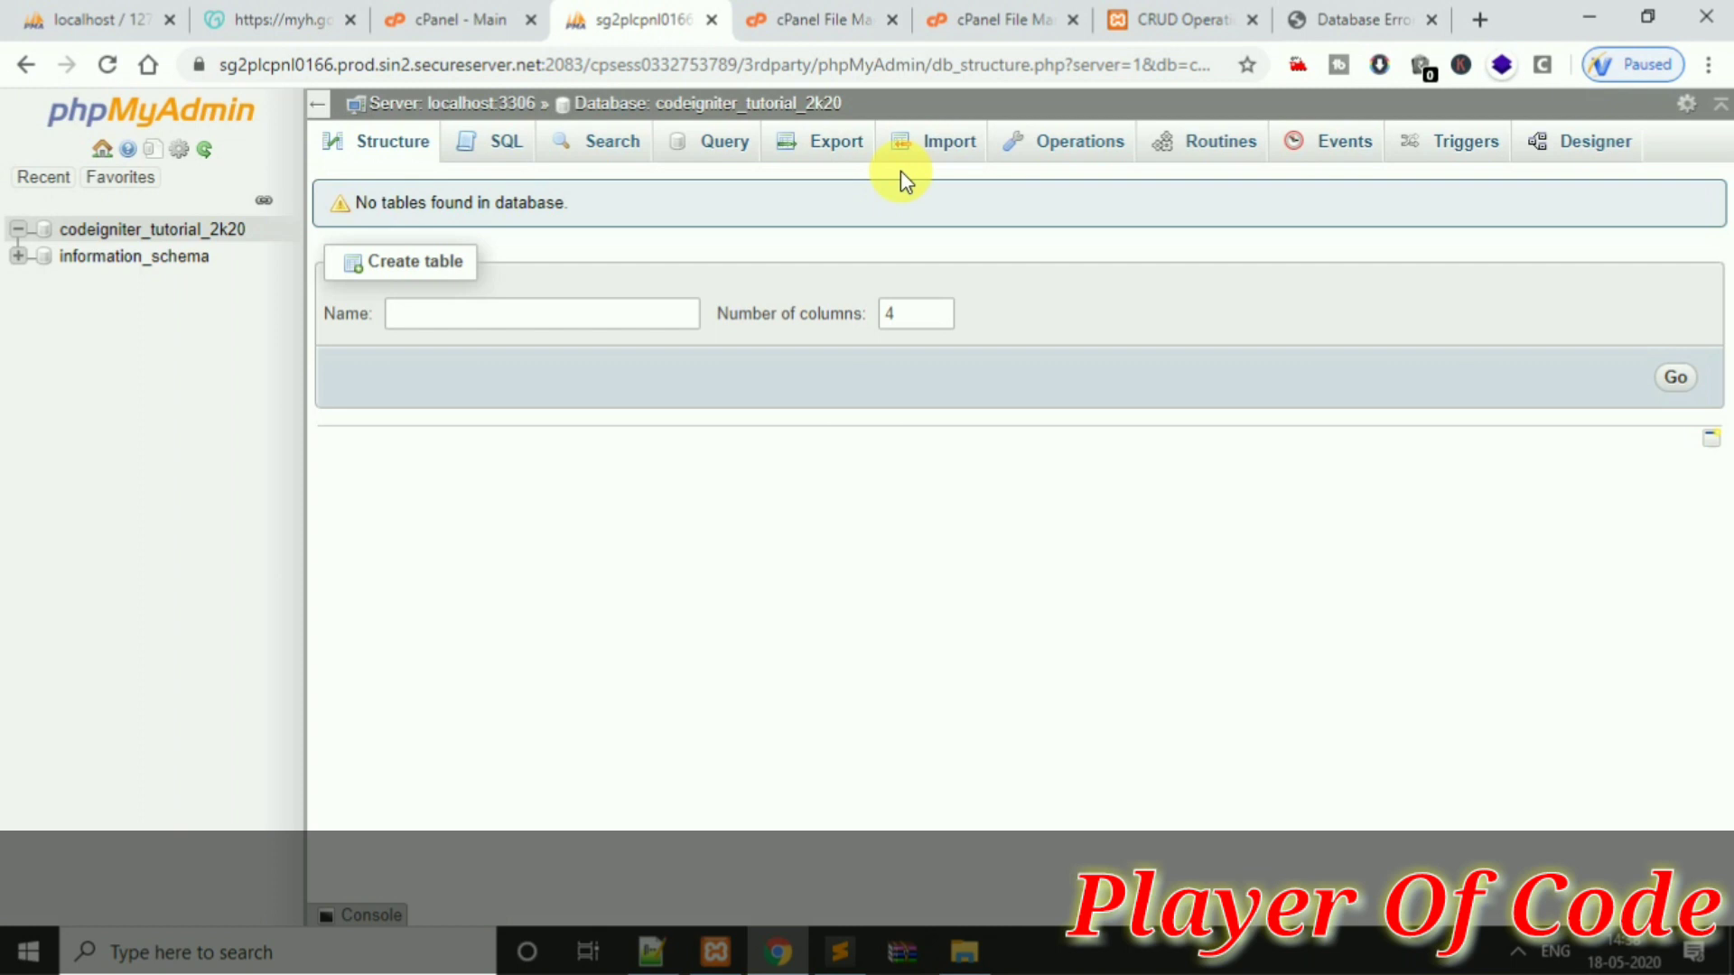
Go to the Import page of the codeigniter_tutorial_2k20 database in phpMyAdmin
{"action": "left_click", "coordinate": [1310, 18]}
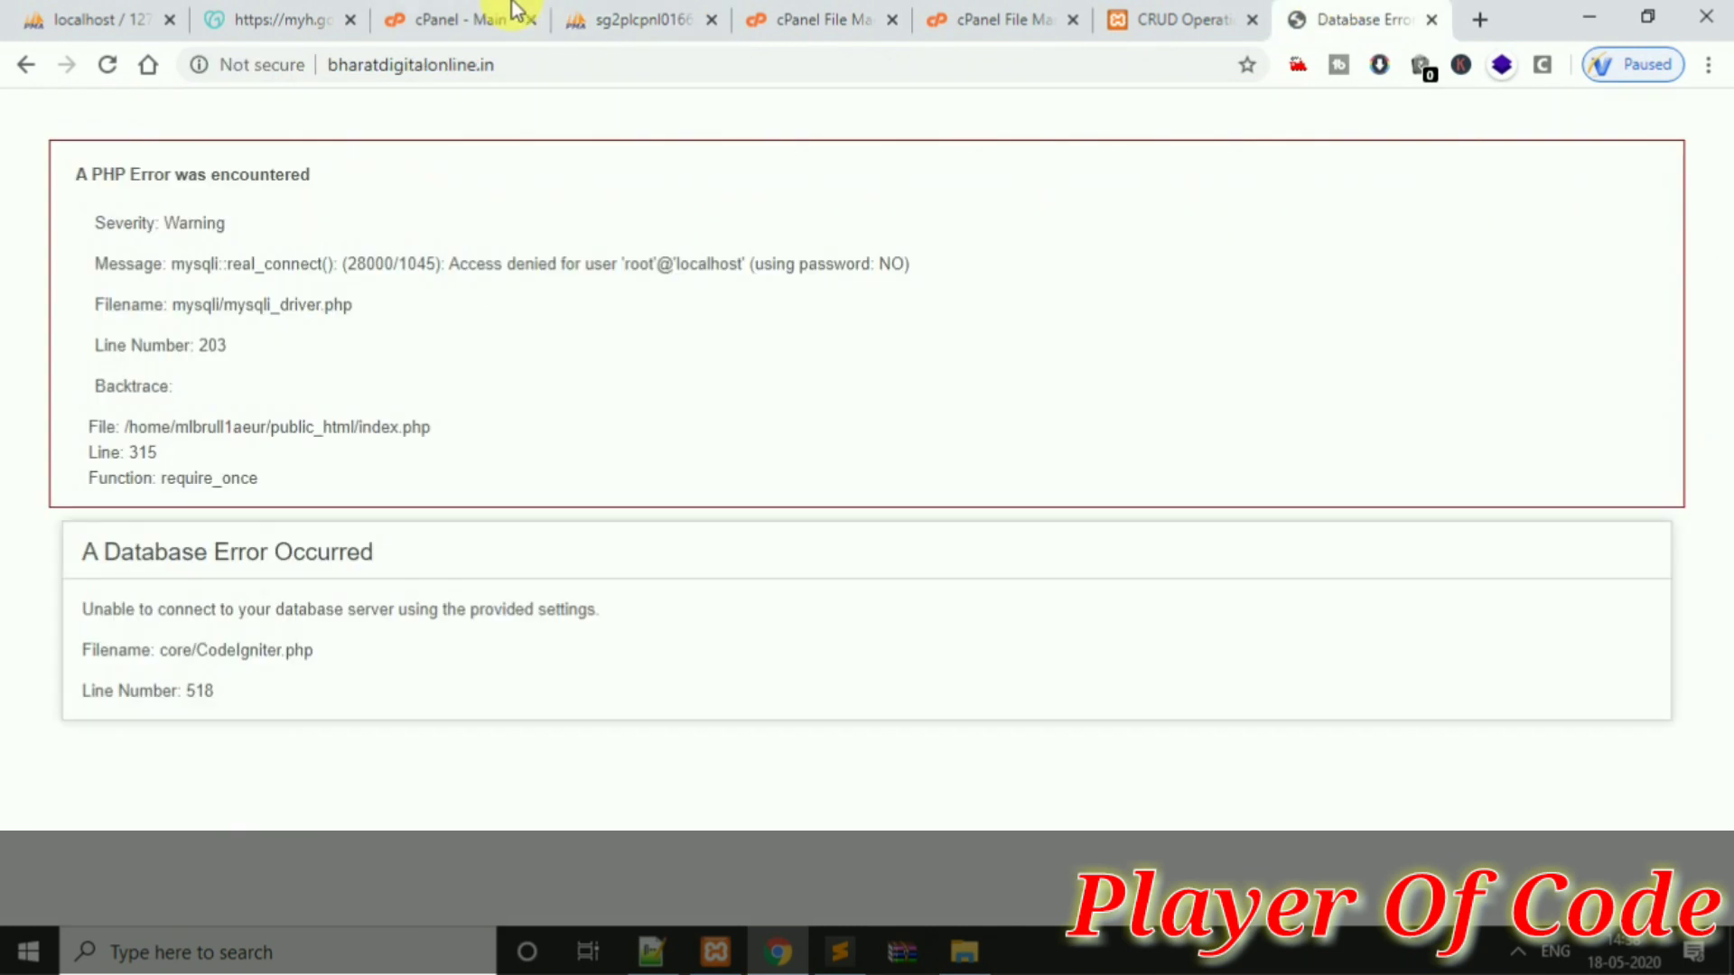
{"action": "left_click", "coordinate": [623, 19]}
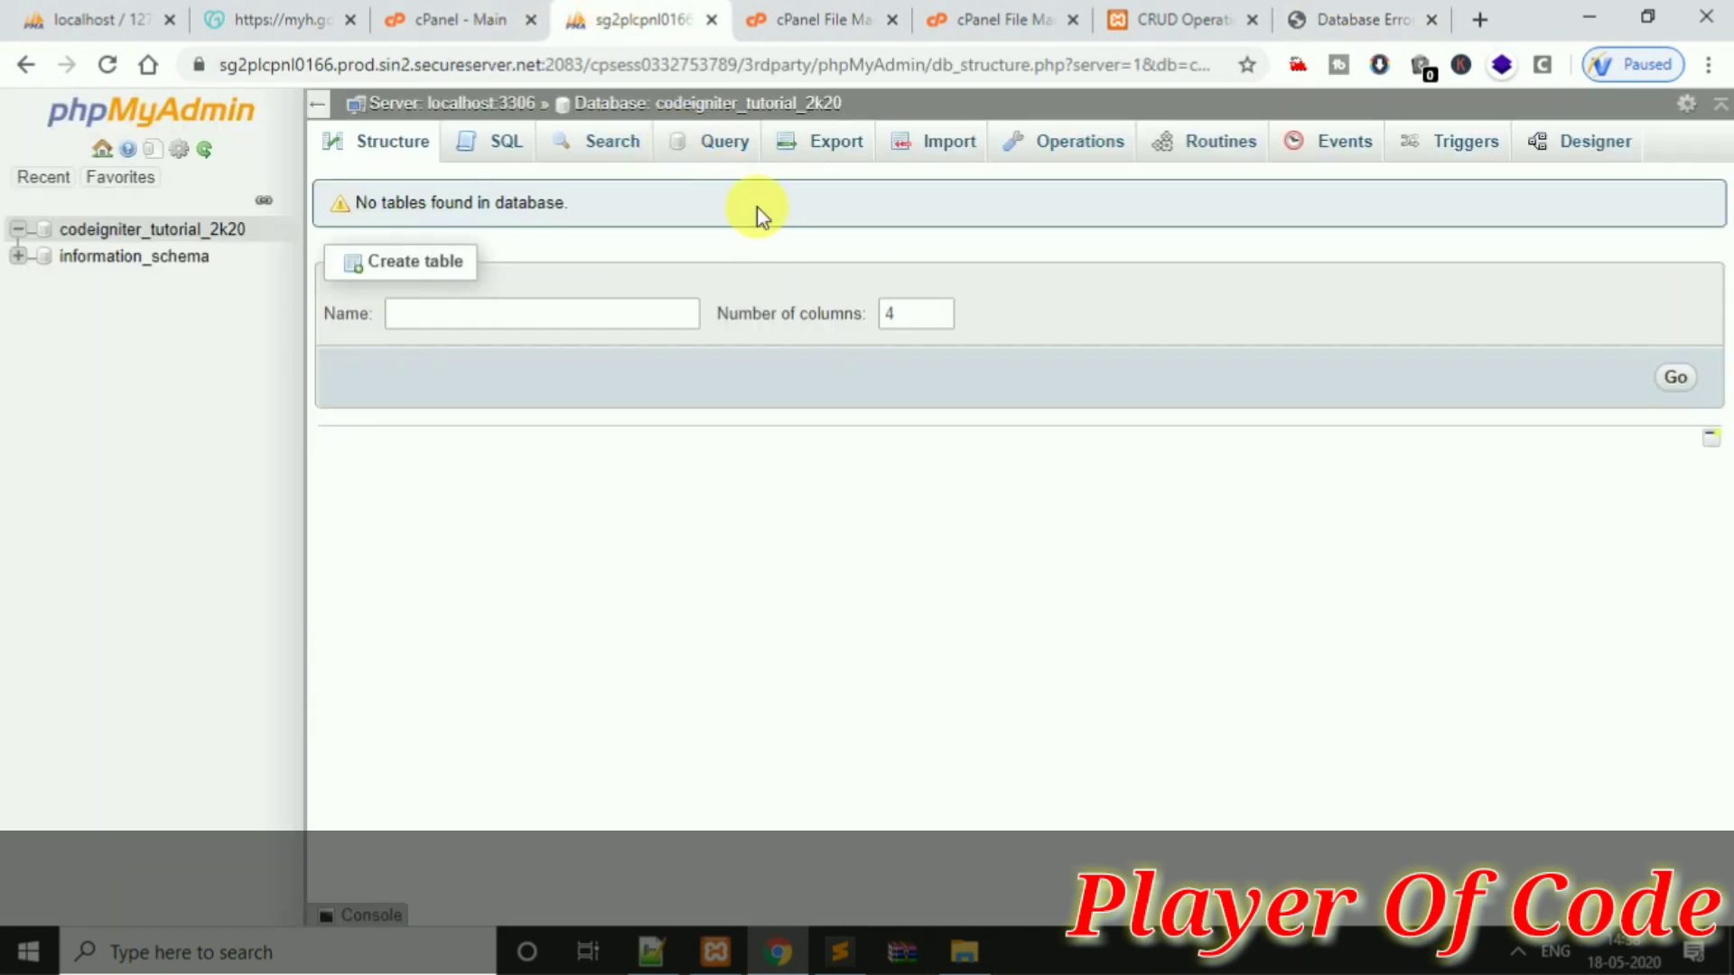
{"action": "left_click", "coordinate": [844, 151]}
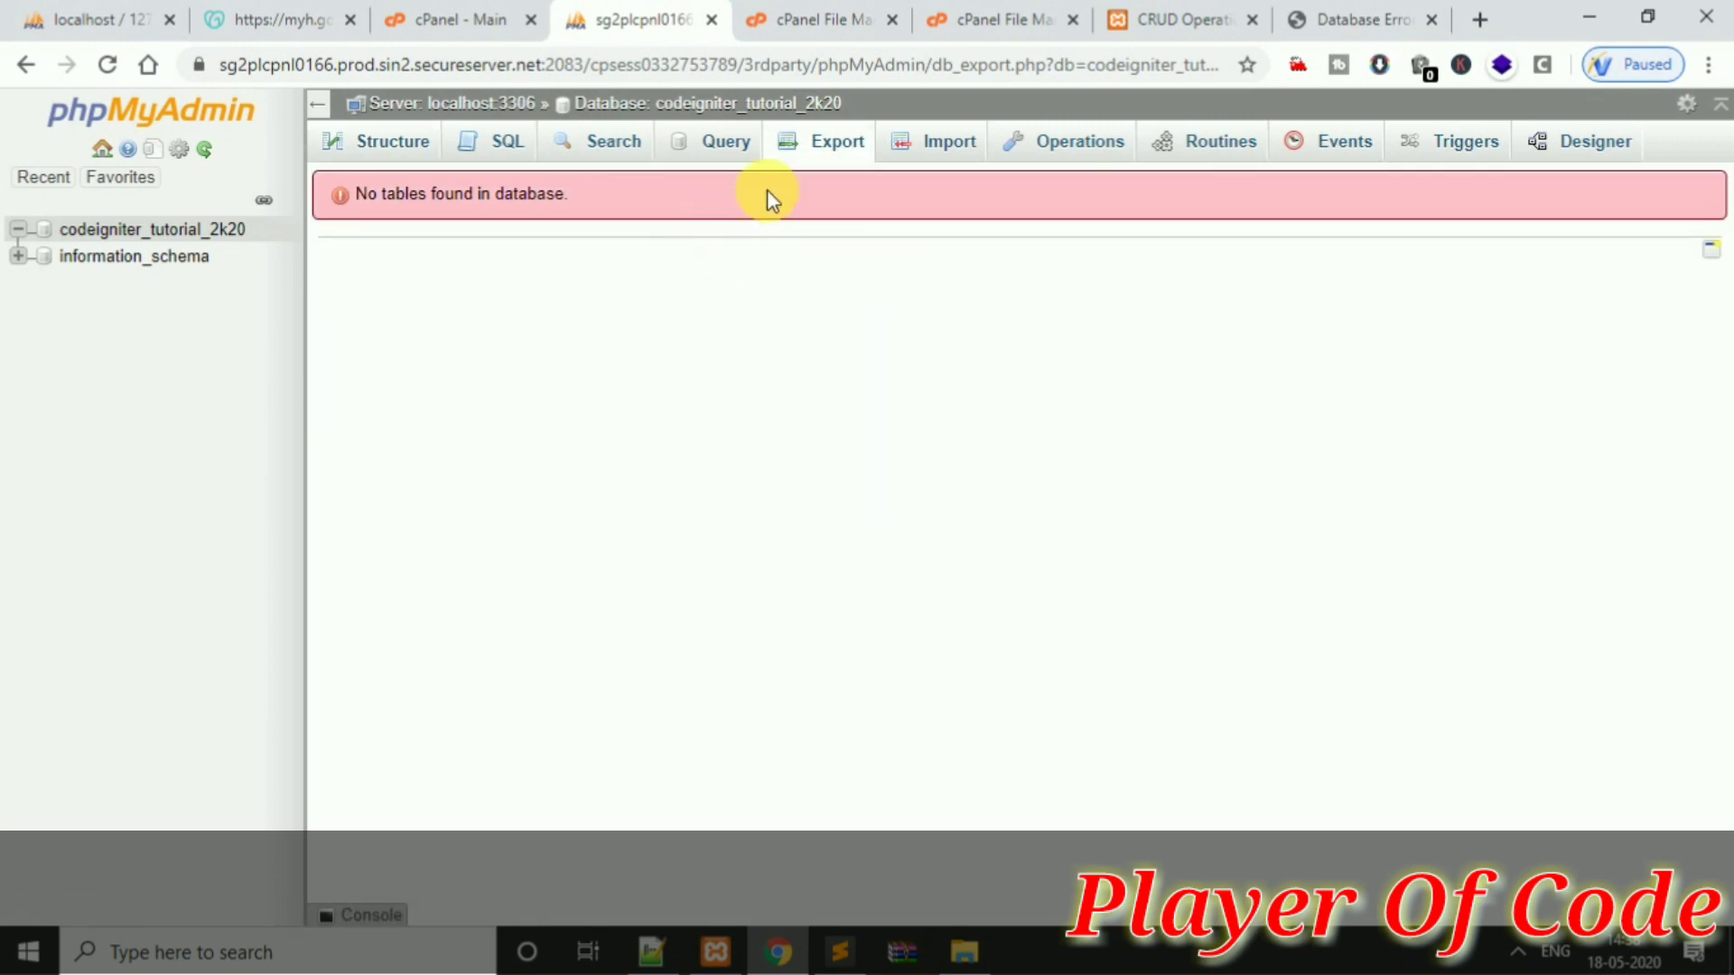
{"action": "left_click", "coordinate": [941, 155]}
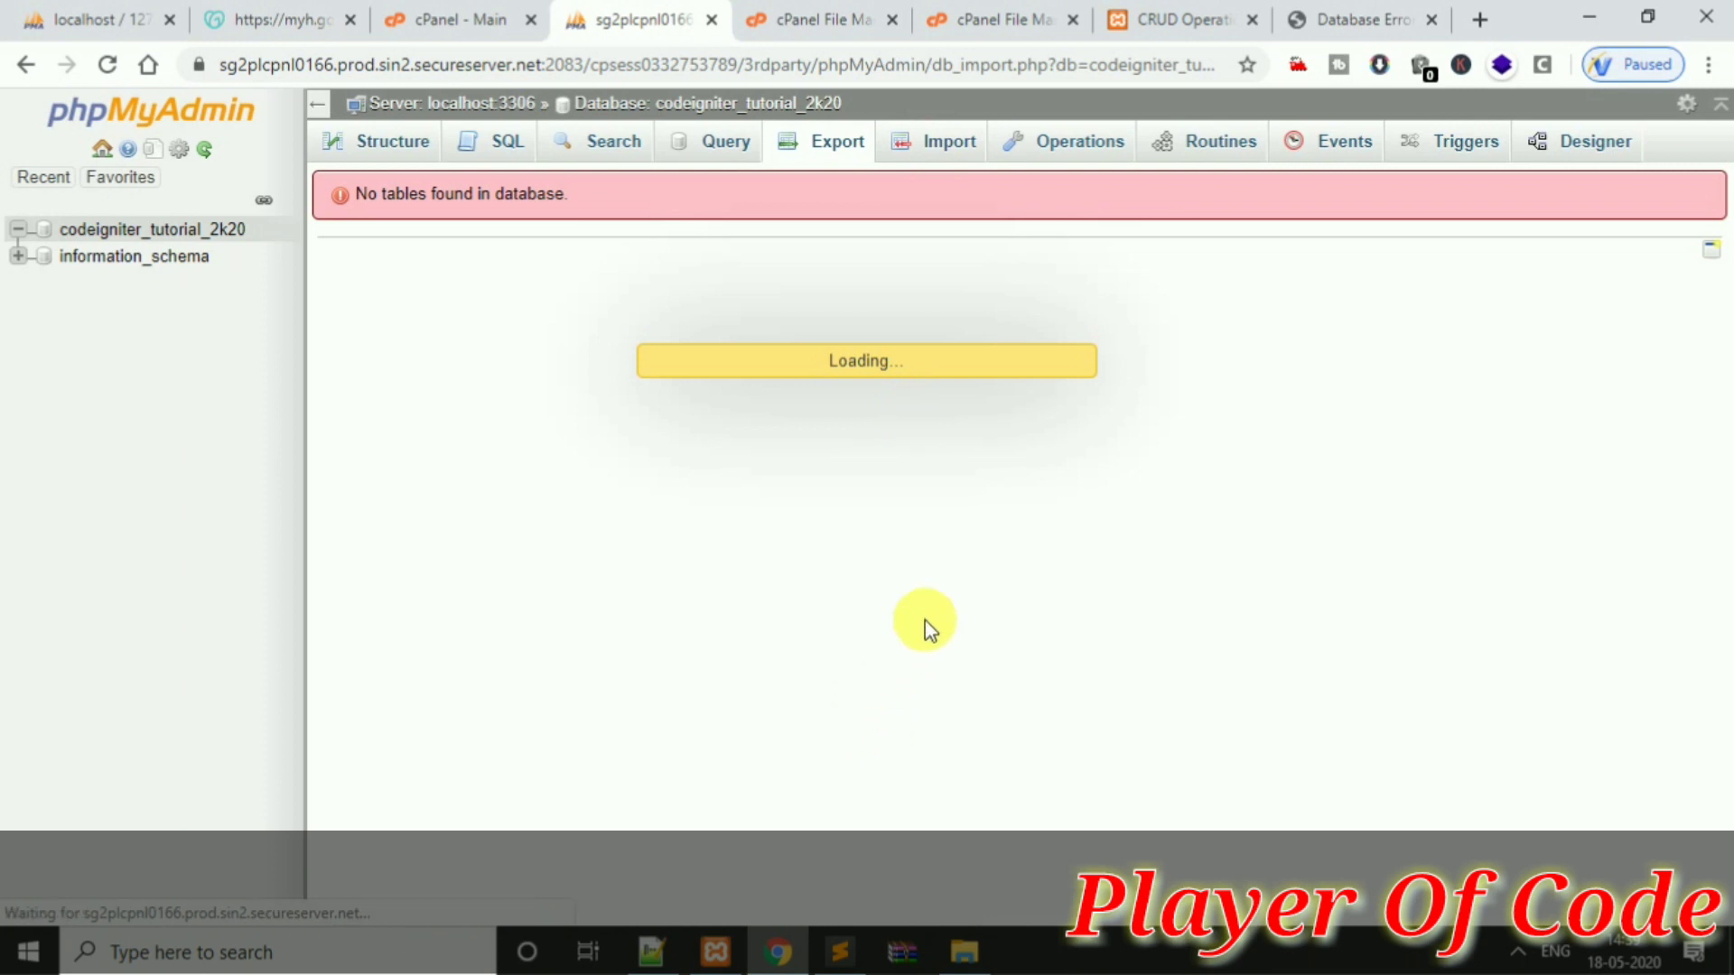
{"action": "left_click", "coordinate": [840, 952]}
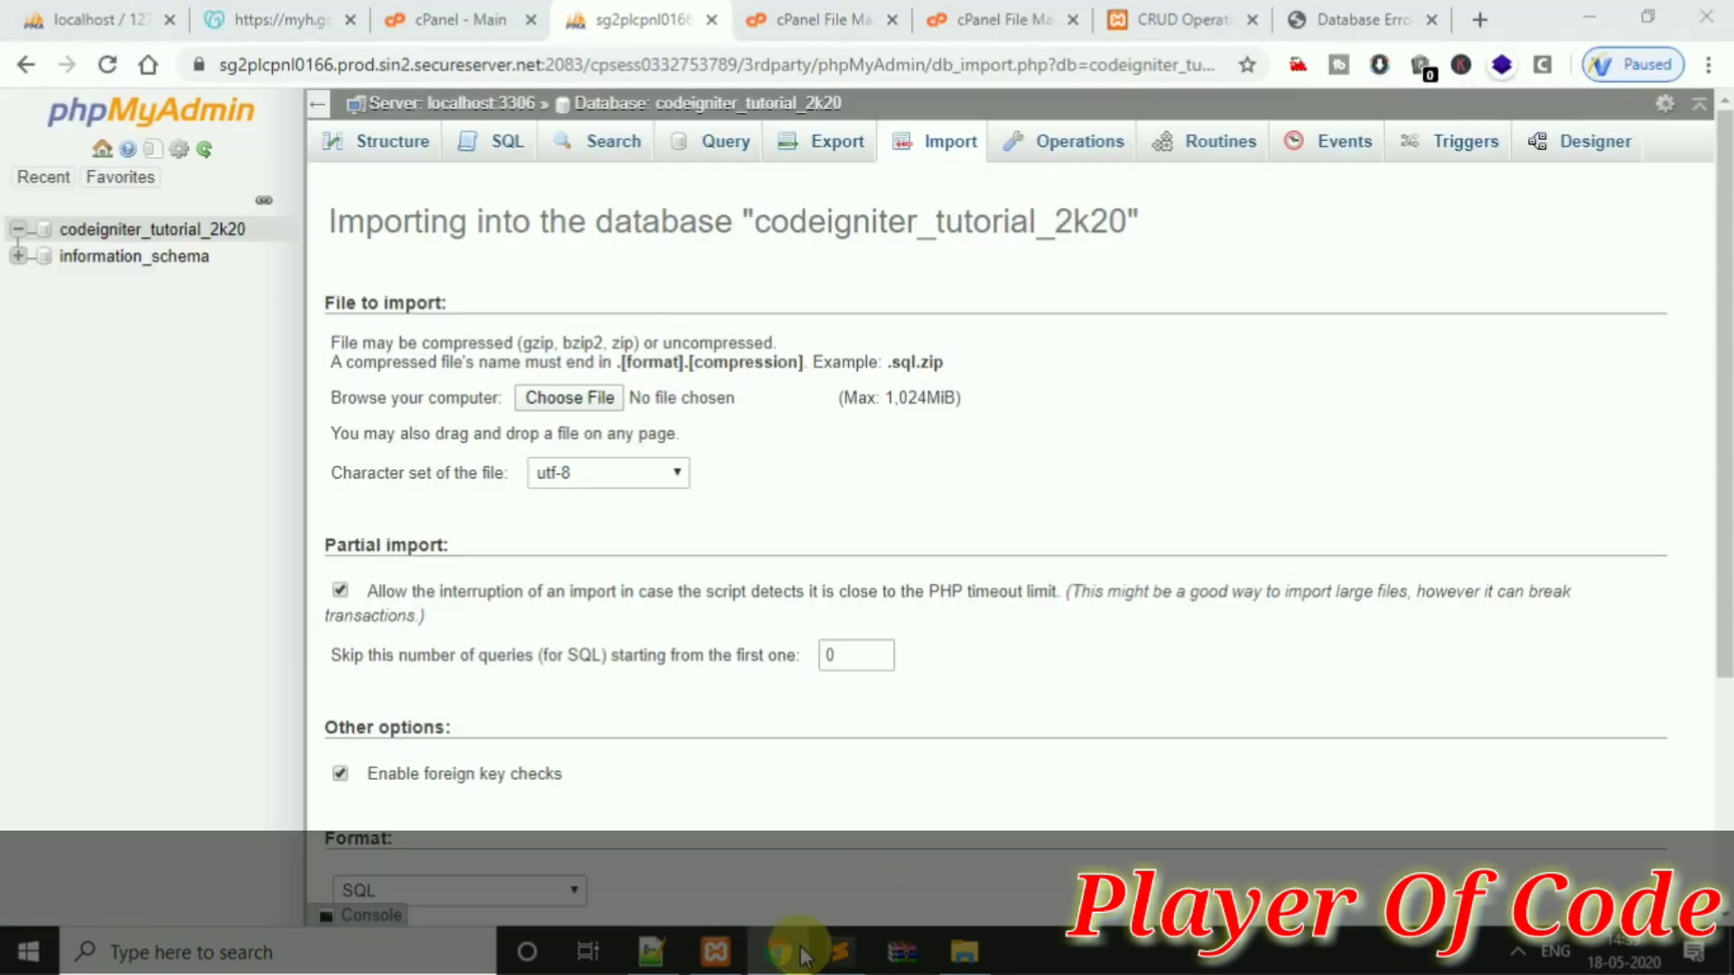
{"action": "left_click", "coordinate": [779, 950]}
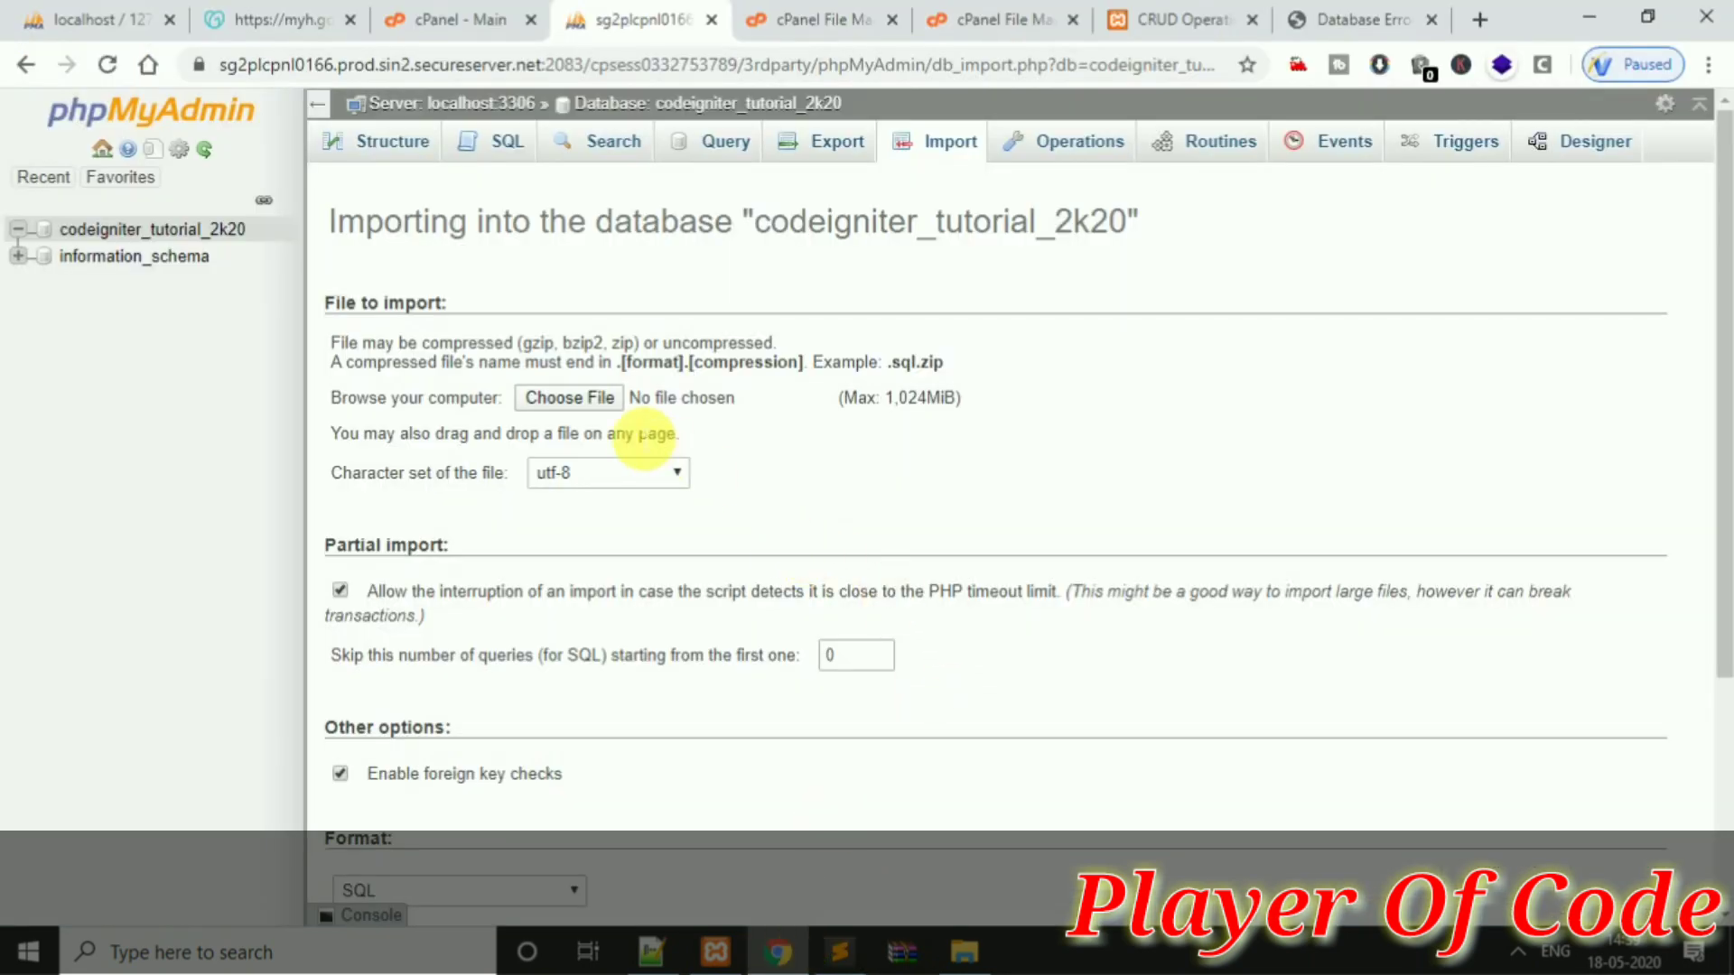
Import codeigniter_tutorial_2k20.sql from Downloads and submit it with Go
{"action": "left_click", "coordinate": [589, 406]}
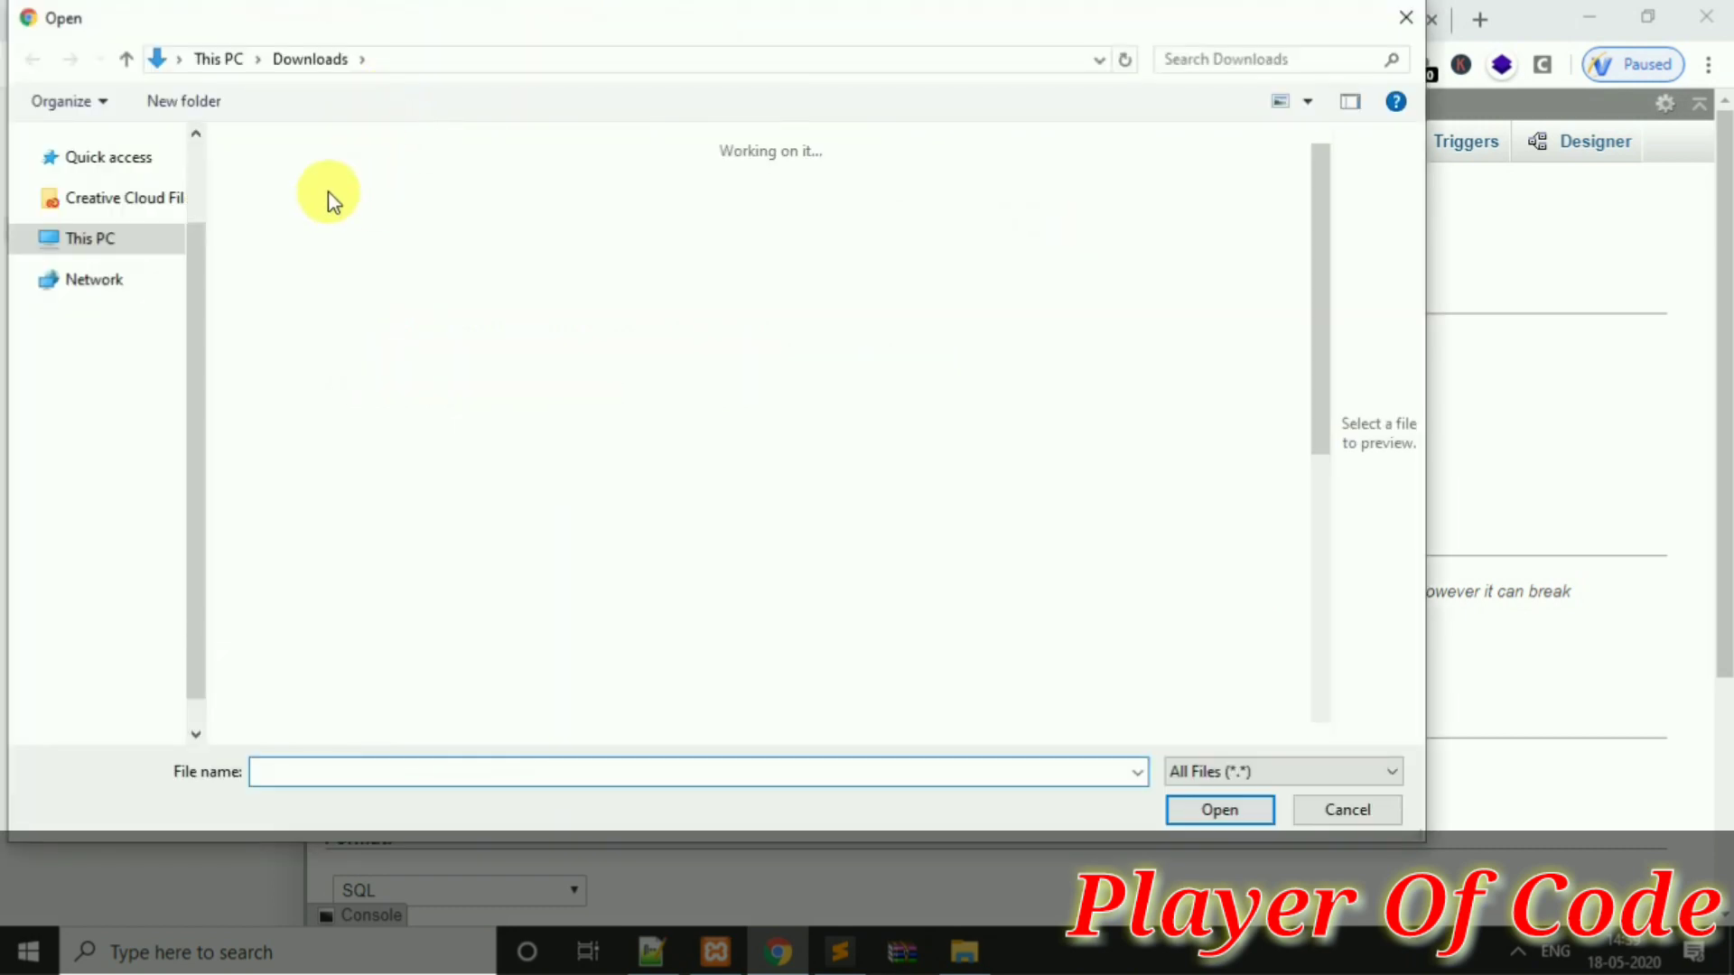
{"action": "left_click", "coordinate": [298, 239]}
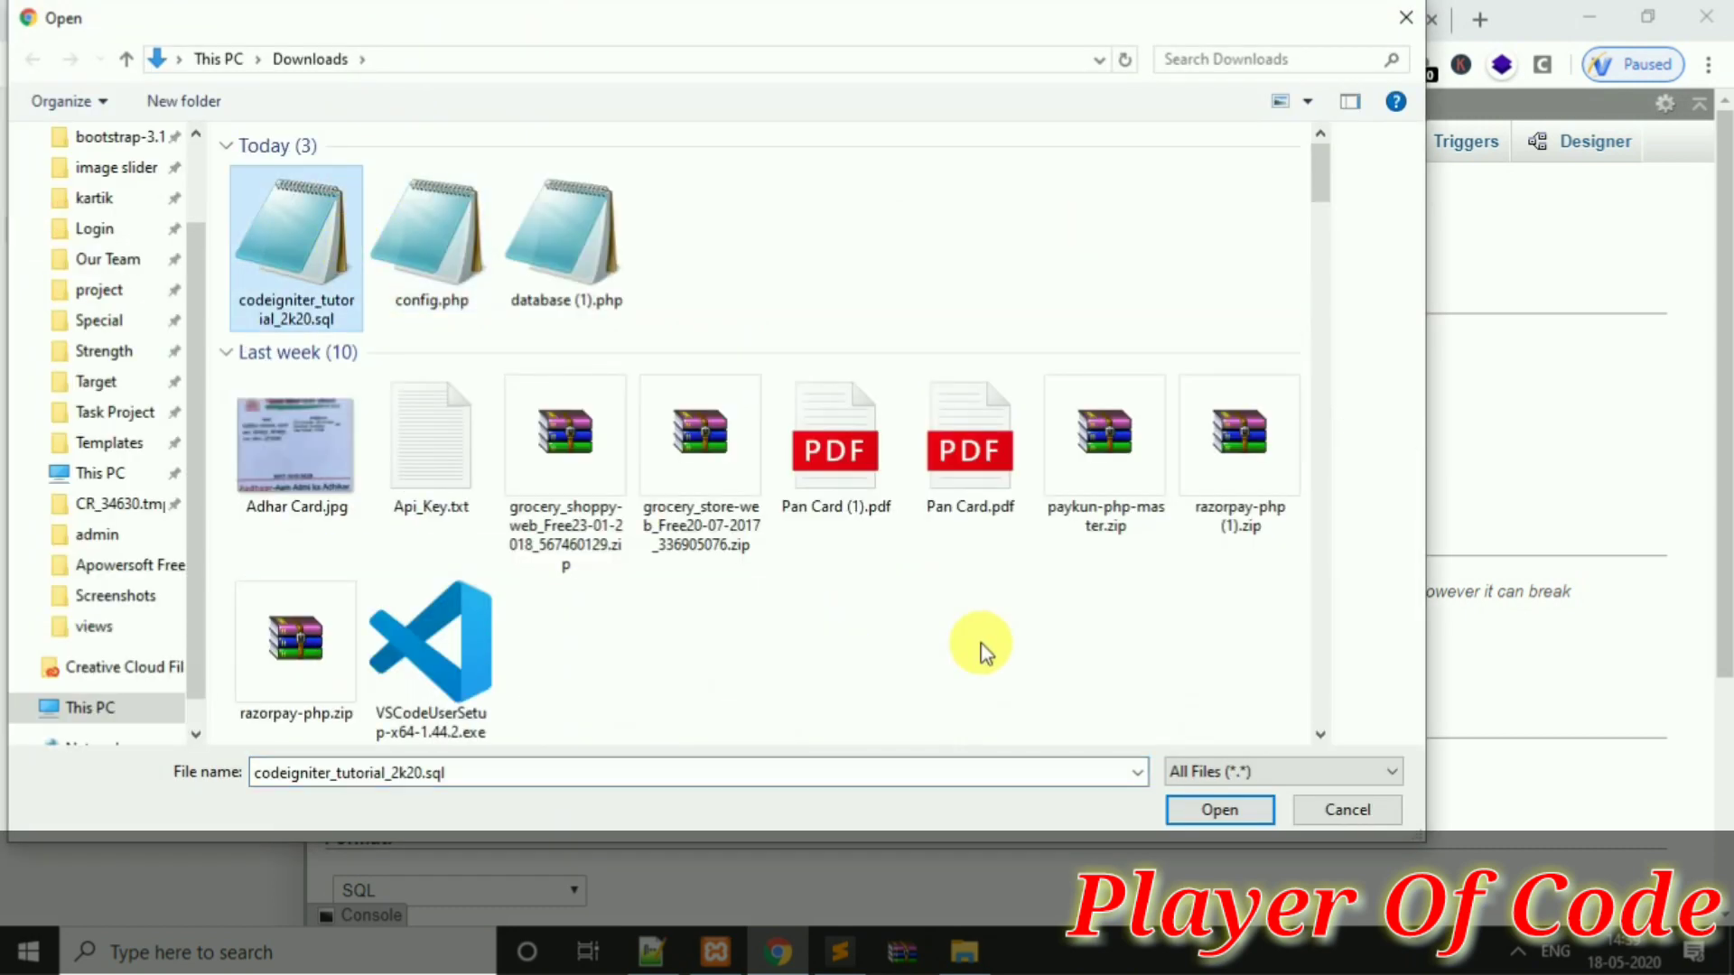
{"action": "left_click", "coordinate": [1190, 810]}
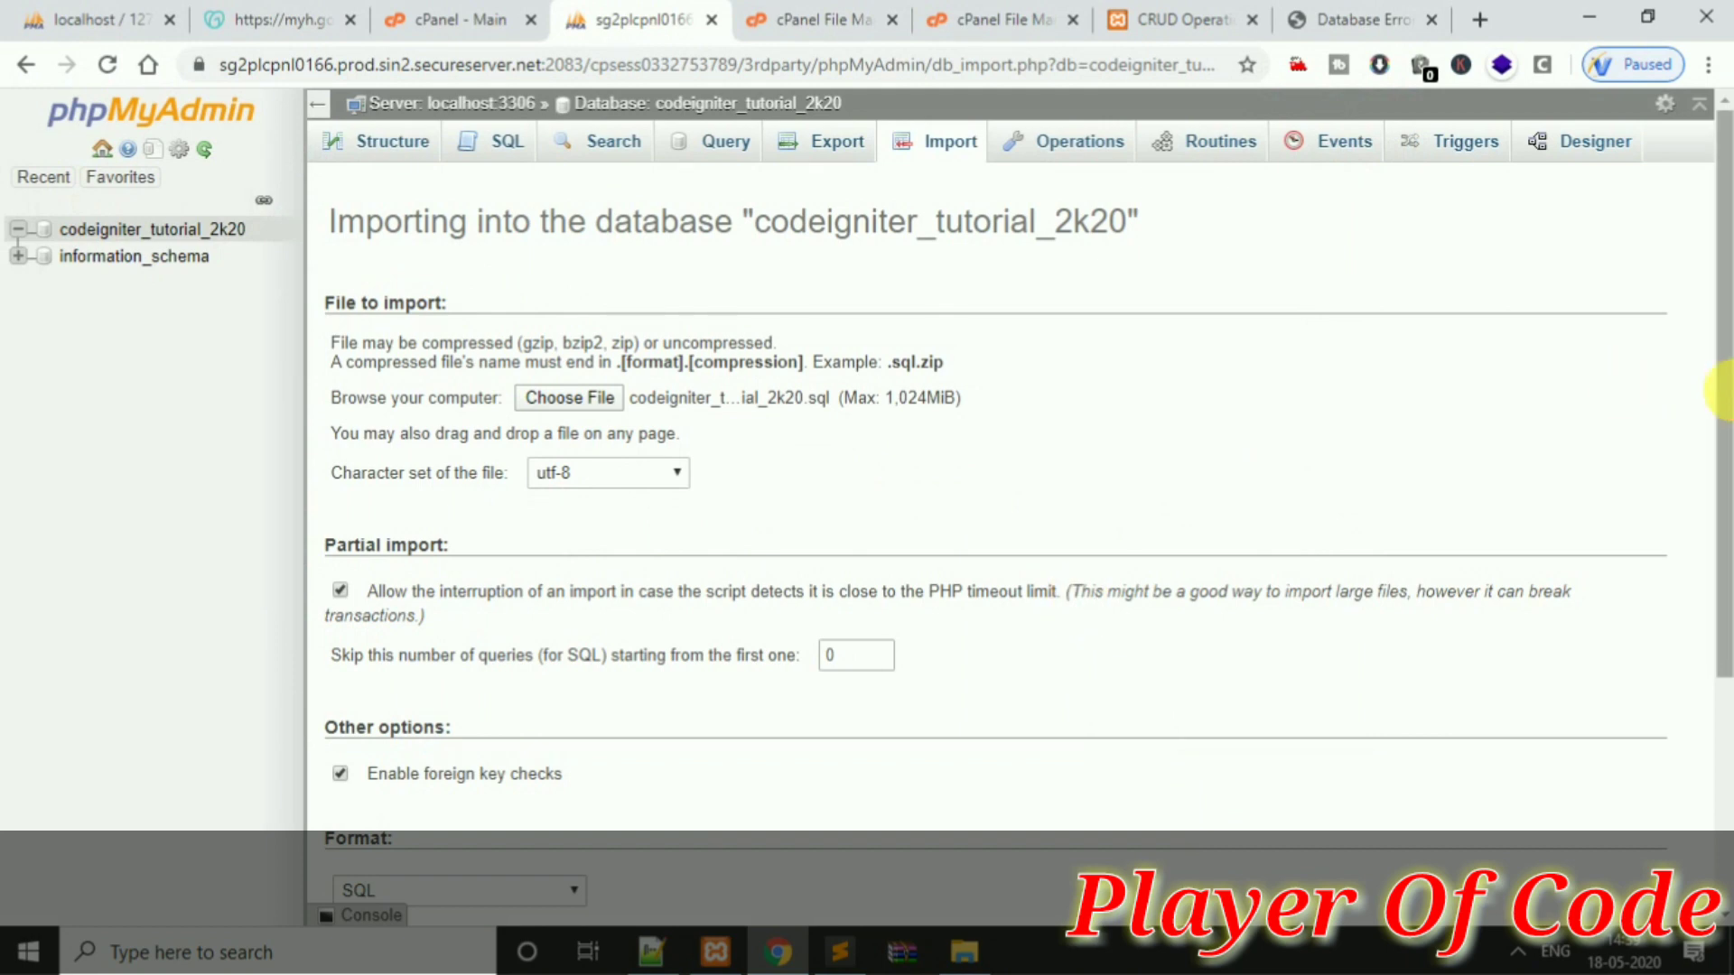
{"action": "scroll", "coordinate": [1467, 532], "scroll_direction": "down", "scroll_amount": 2}
{"action": "scroll", "coordinate": [1467, 533], "scroll_direction": "down", "scroll_amount": 1}
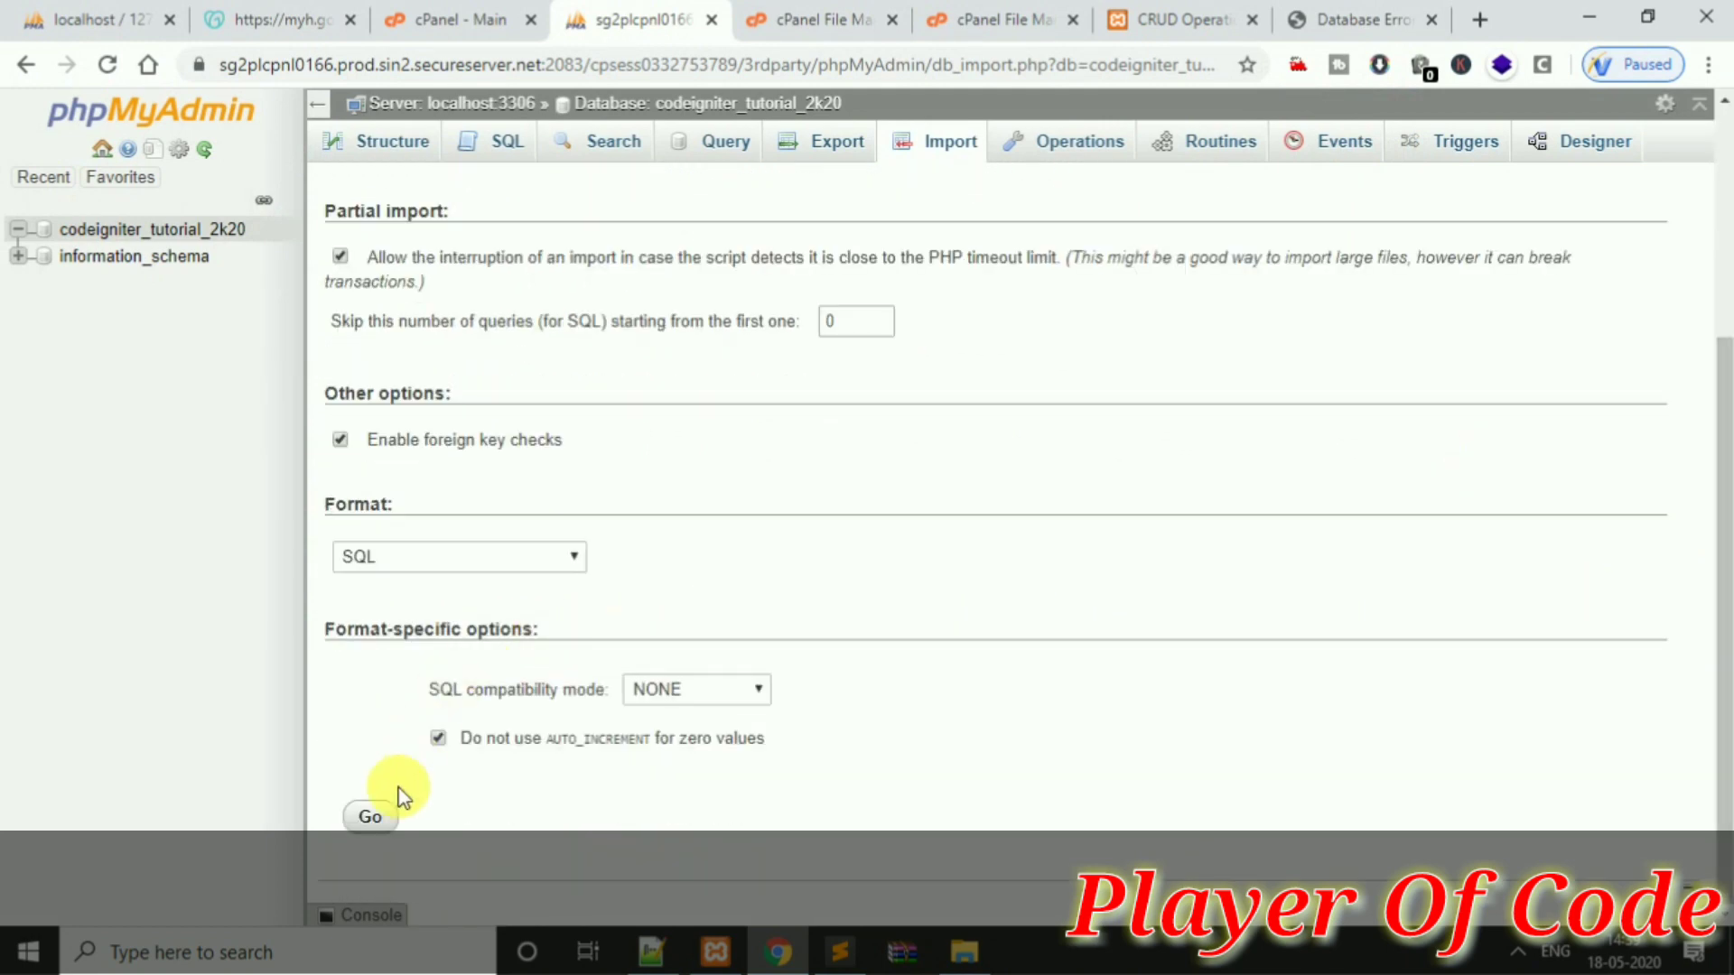
{"action": "left_click", "coordinate": [390, 812]}
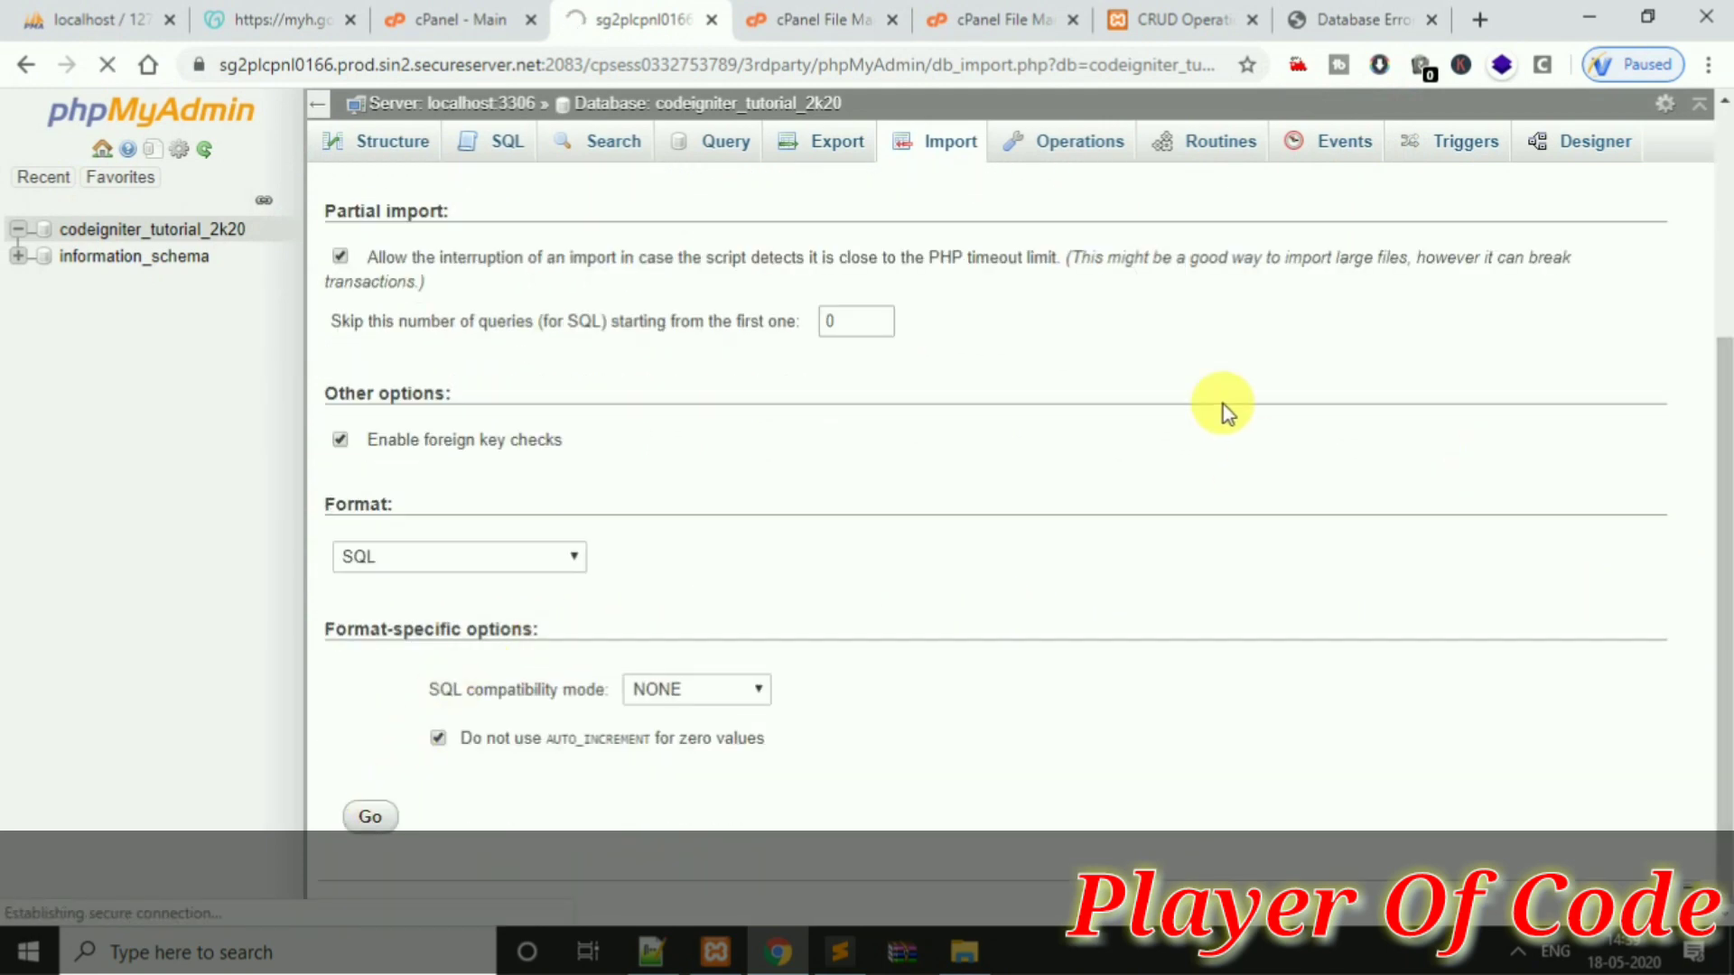
{"action": "left_click", "coordinate": [994, 19]}
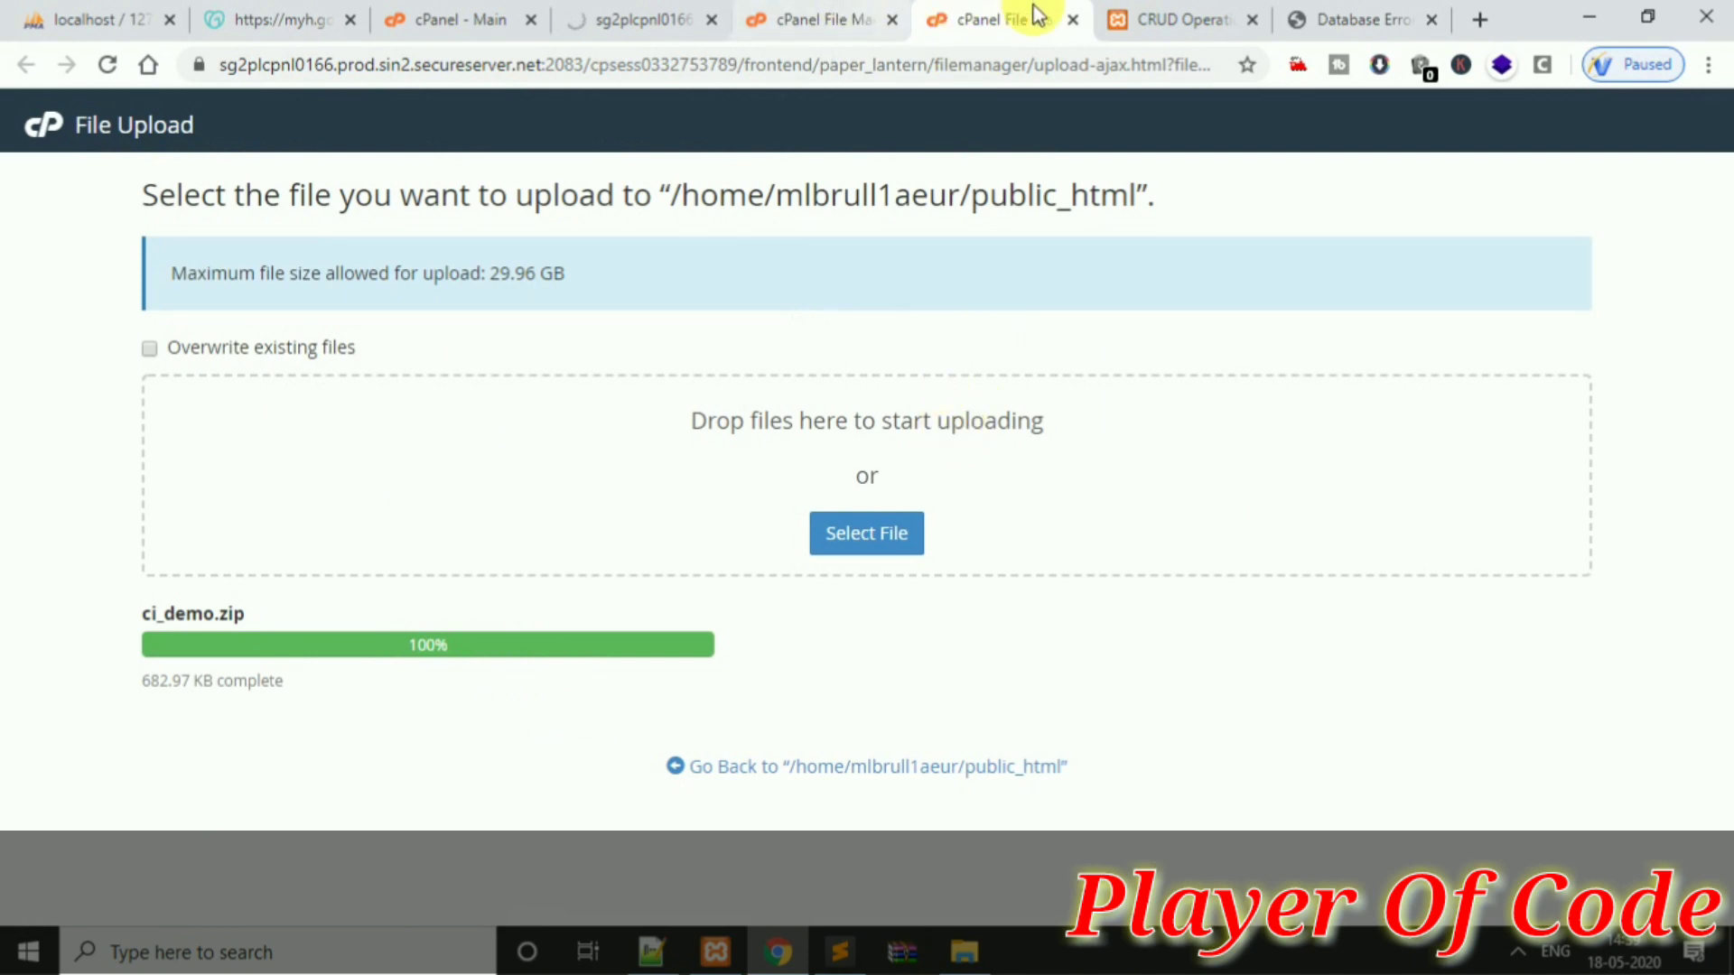
Close the File Upload page, open config/database.php in the editor, and add the 'Now set your database' note
{"action": "left_click", "coordinate": [1072, 19]}
{"action": "left_click", "coordinate": [849, 18]}
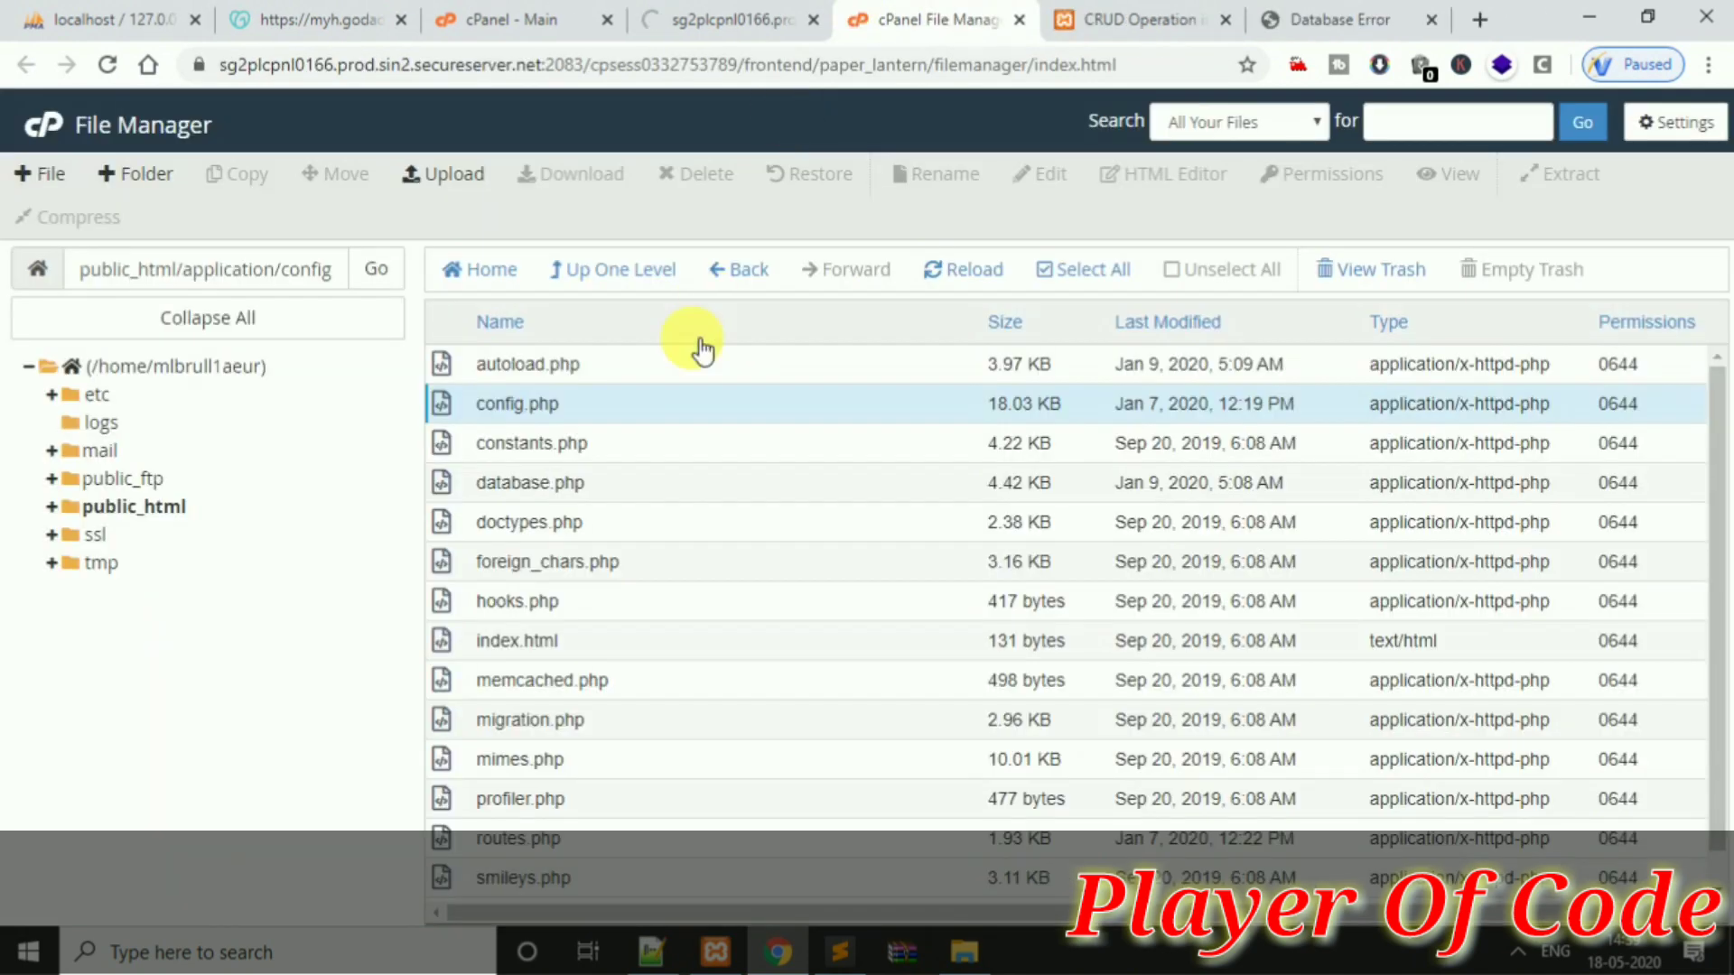
{"action": "left_click", "coordinate": [680, 490]}
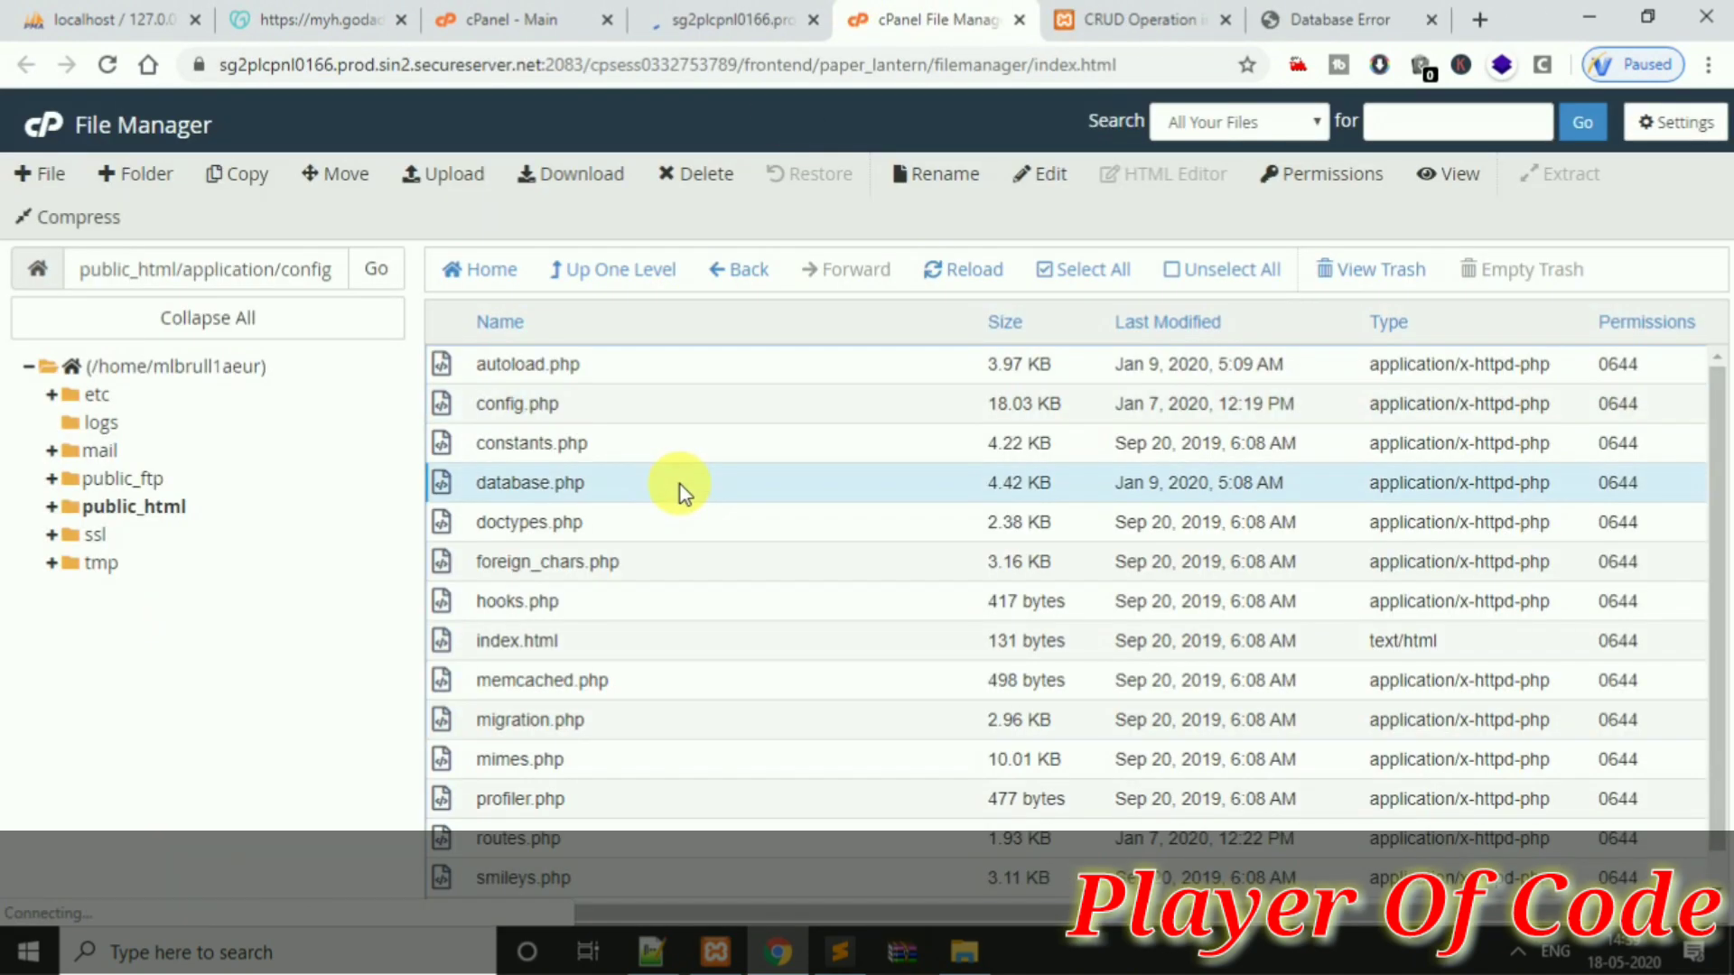
{"action": "right_click", "coordinate": [680, 491]}
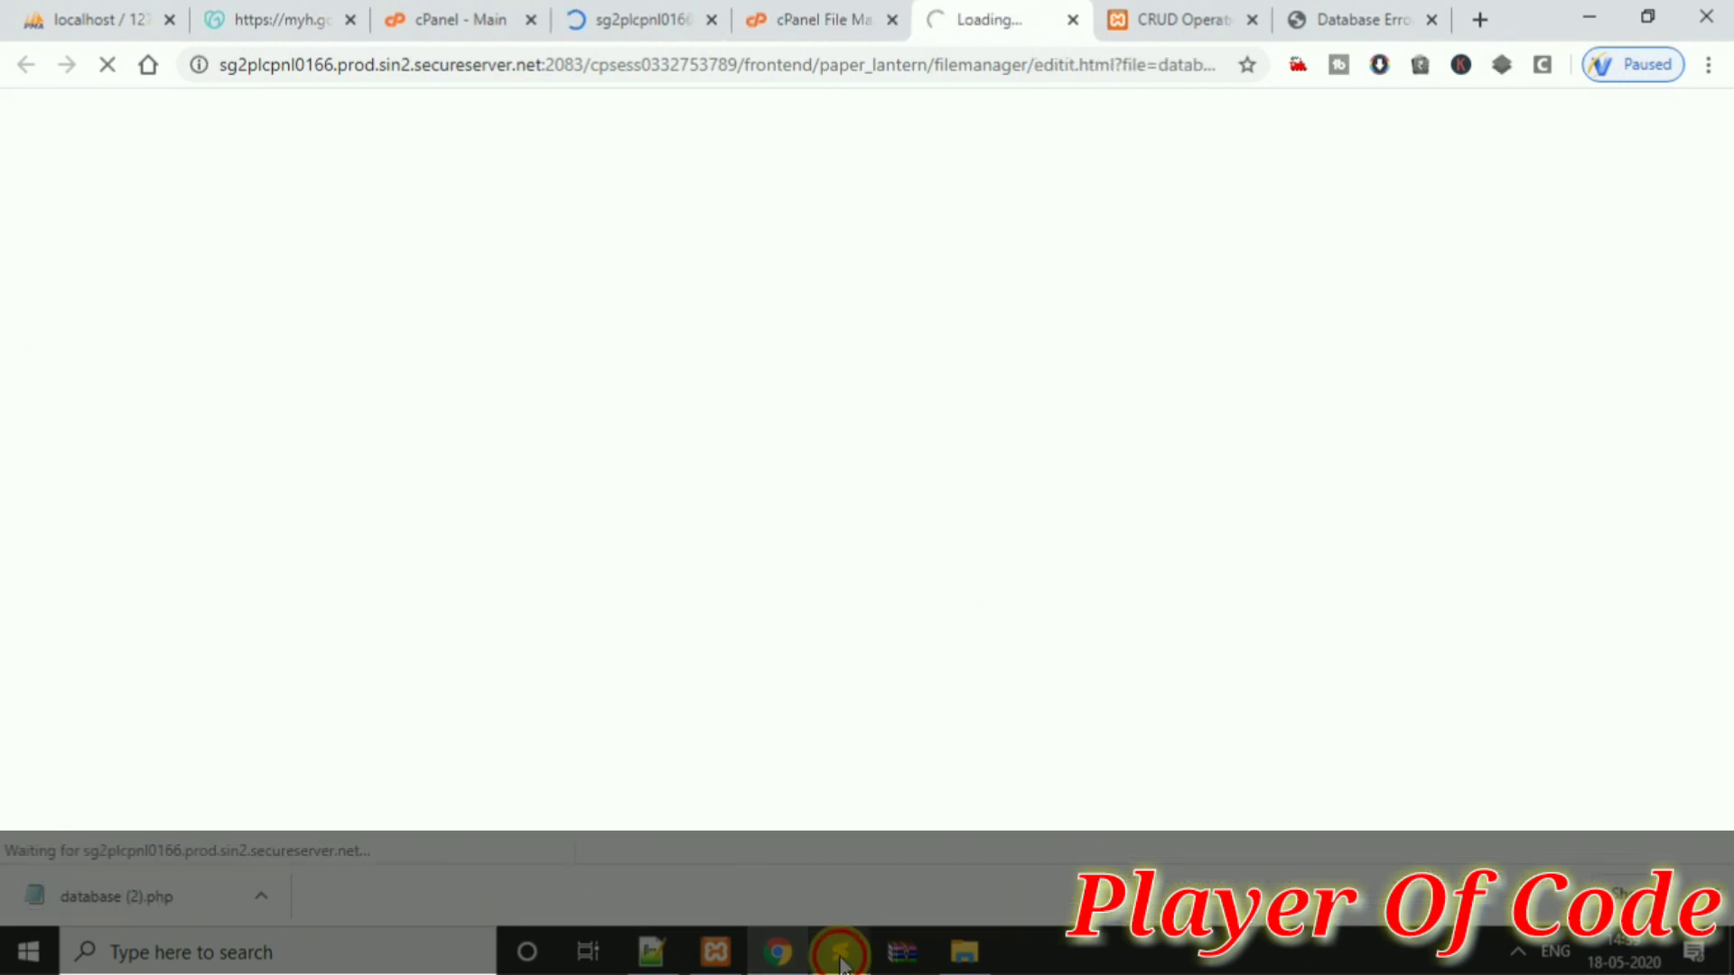
{"action": "left_click", "coordinate": [840, 953]}
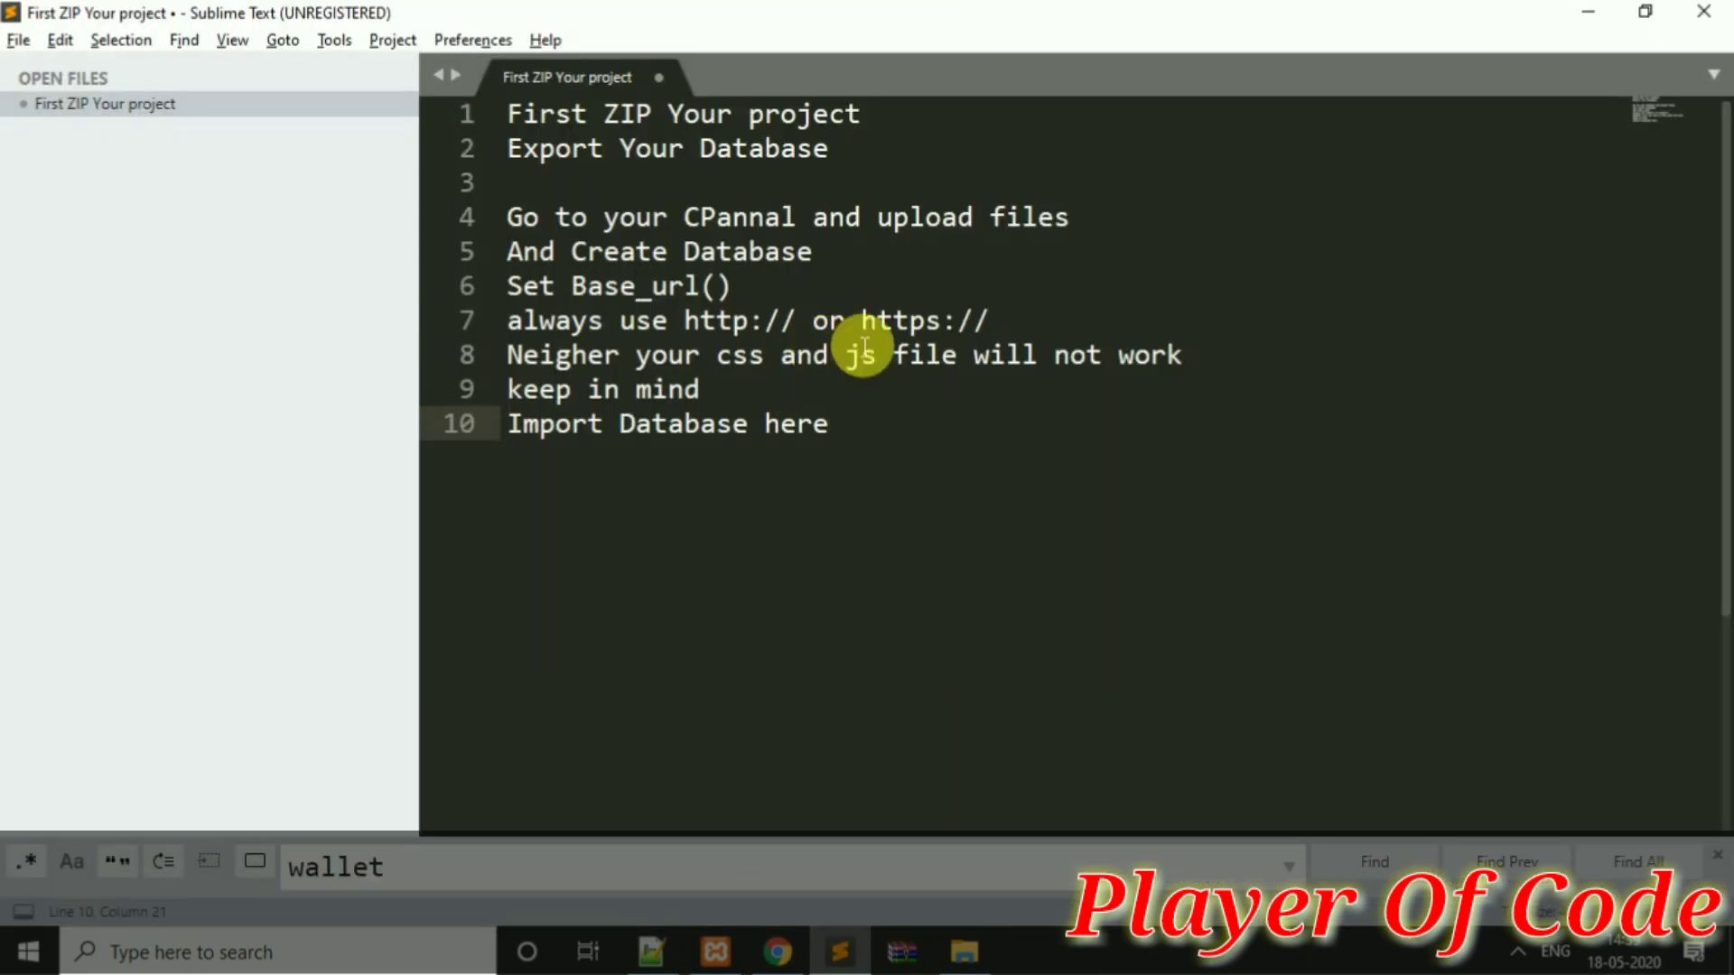
{"action": "key", "text": "Return"}
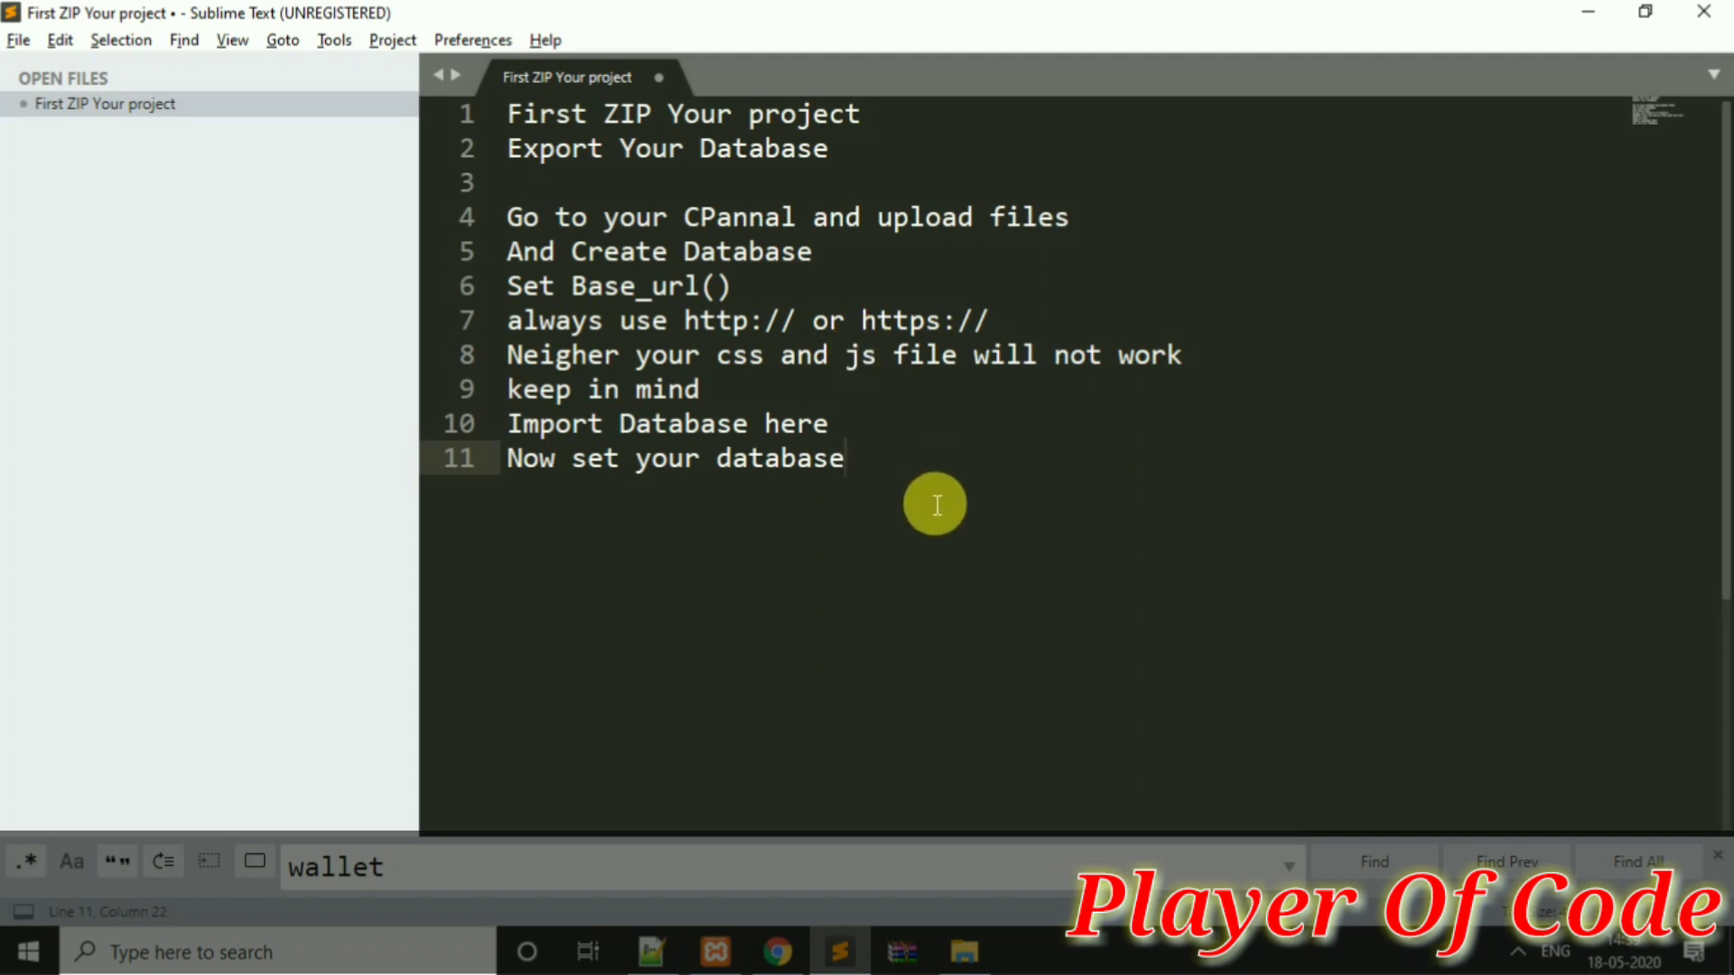
{"action": "left_click", "coordinate": [775, 953]}
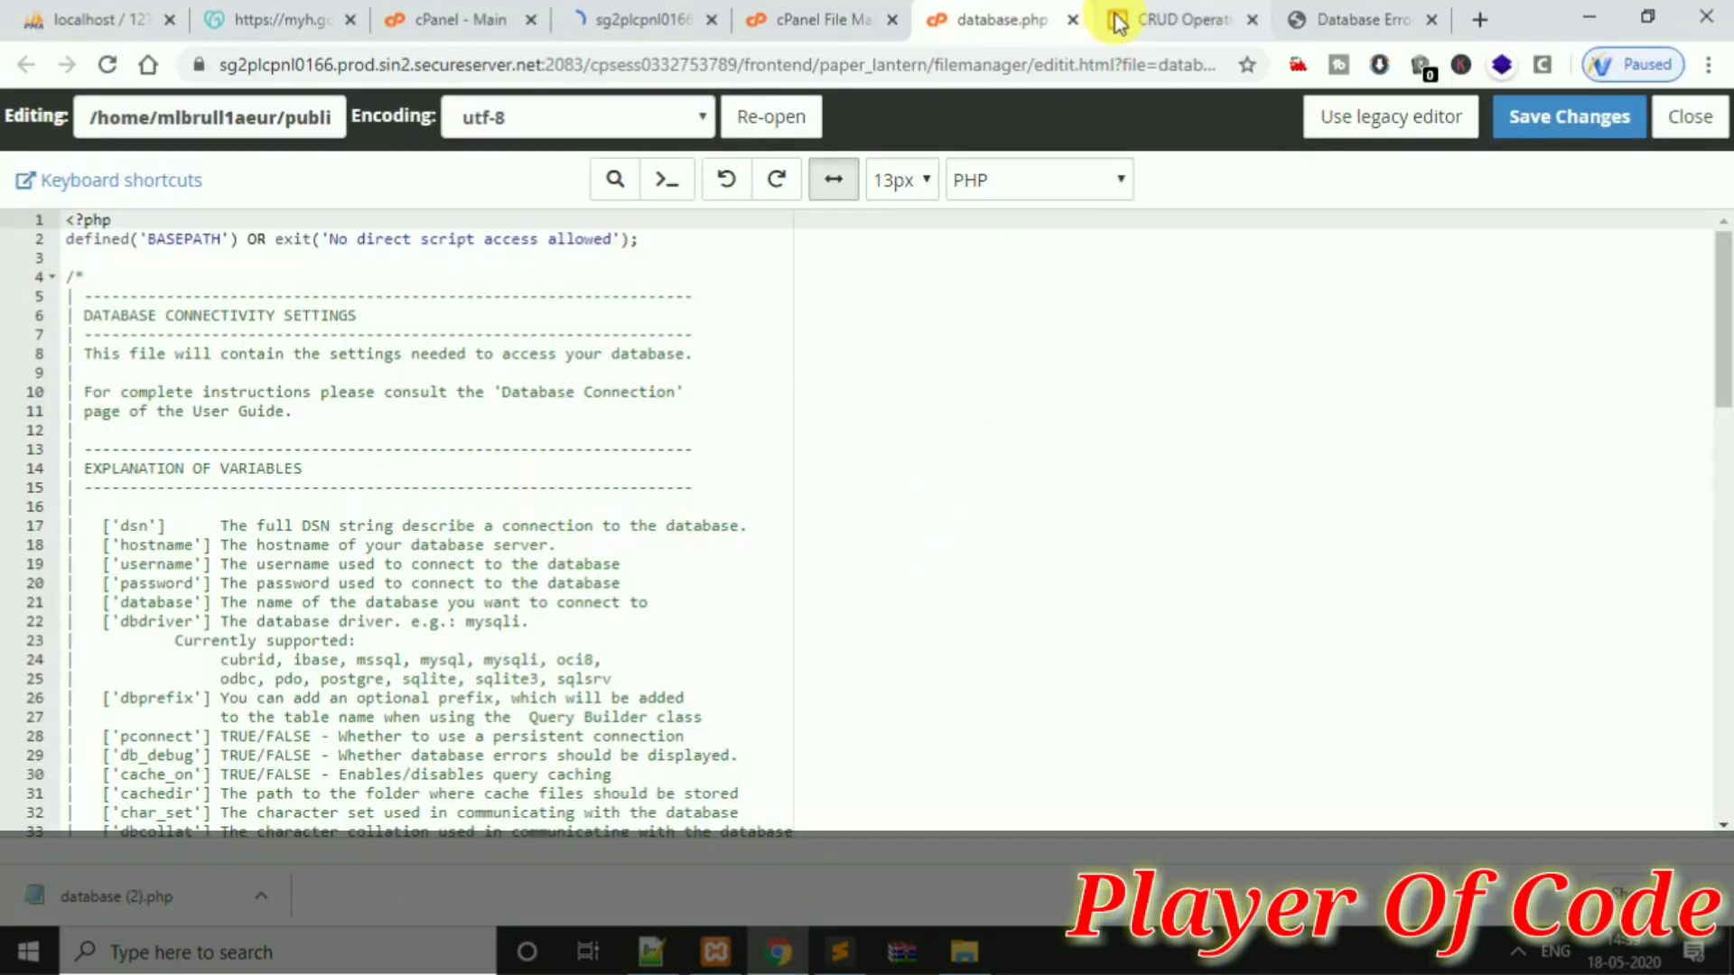
Go through the open tabs to phpMyAdmin's import results: 16 queries run, users table listed
{"action": "left_click_drag", "start_coordinate": [1720, 293], "coordinate": [1720, 741]}
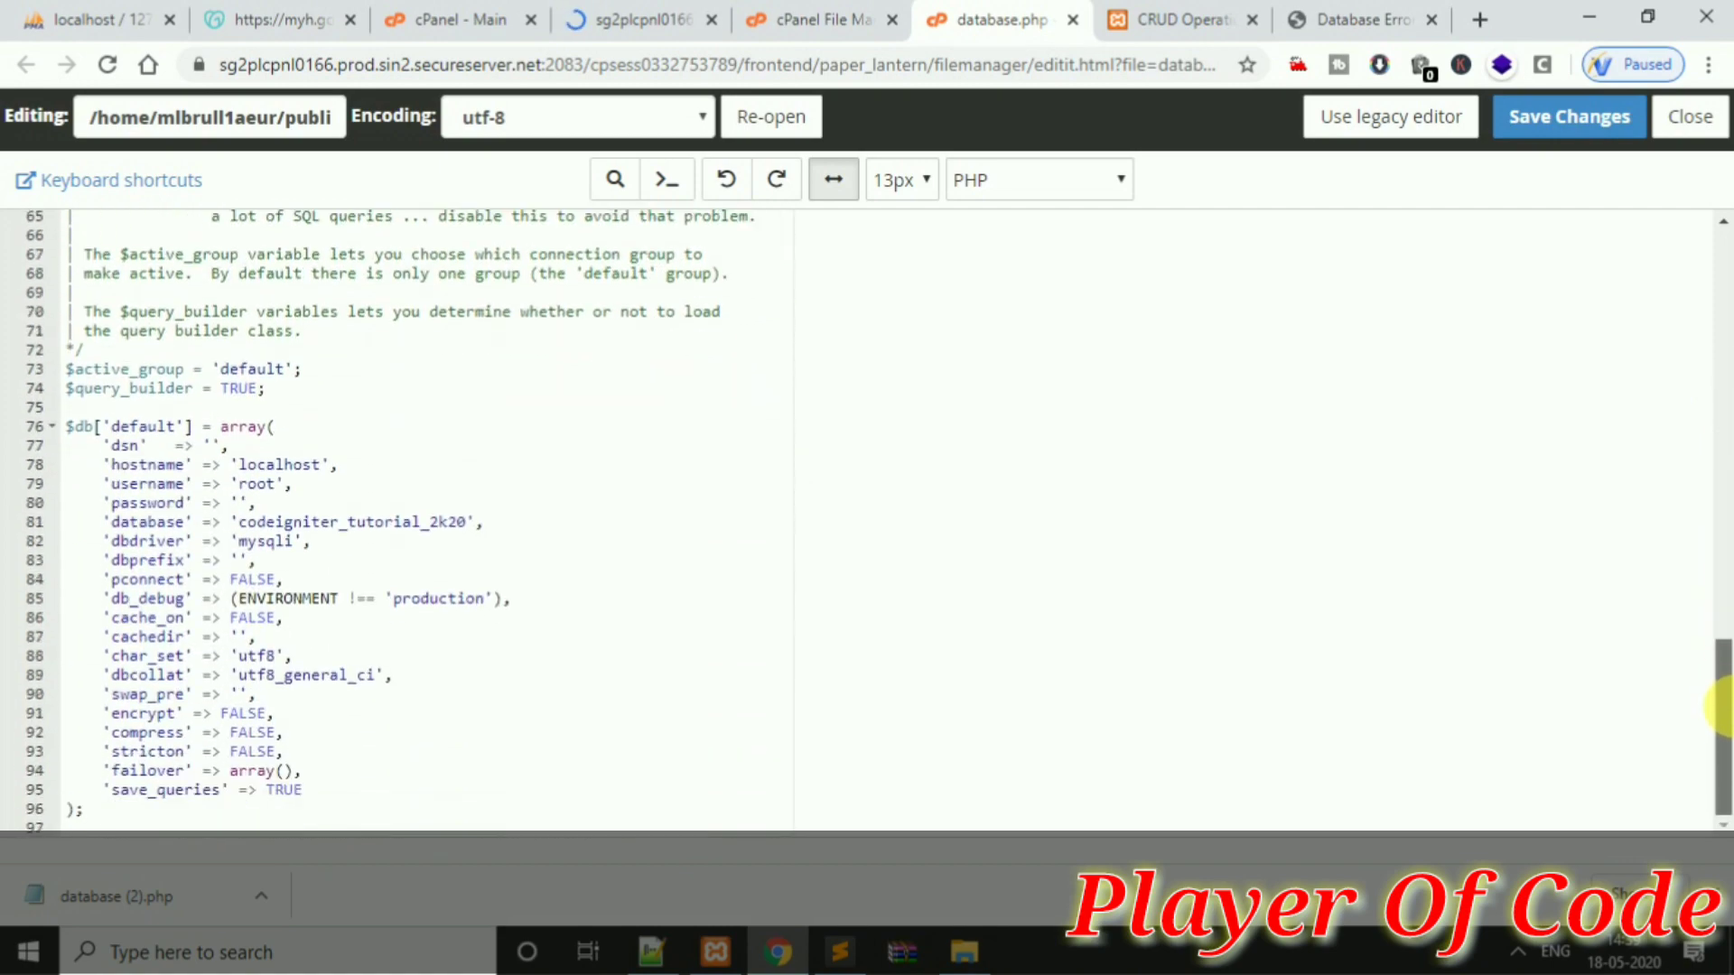
{"action": "left_click", "coordinate": [659, 19]}
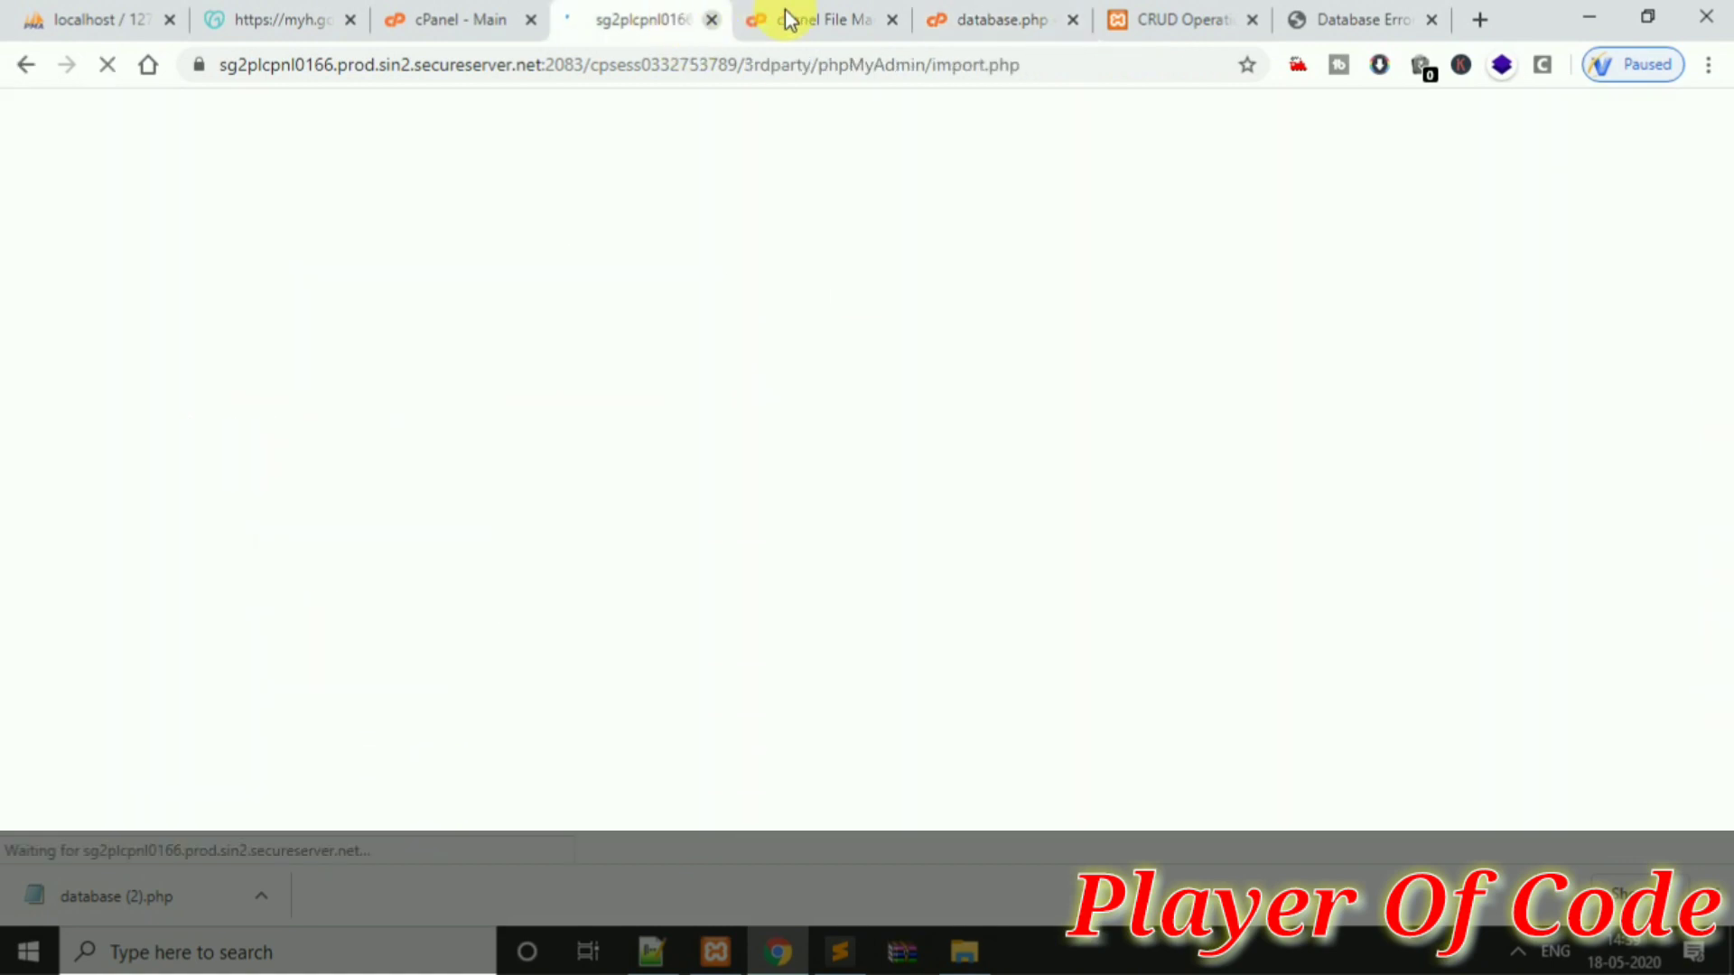
{"action": "left_click", "coordinate": [818, 19]}
{"action": "left_click", "coordinate": [687, 19]}
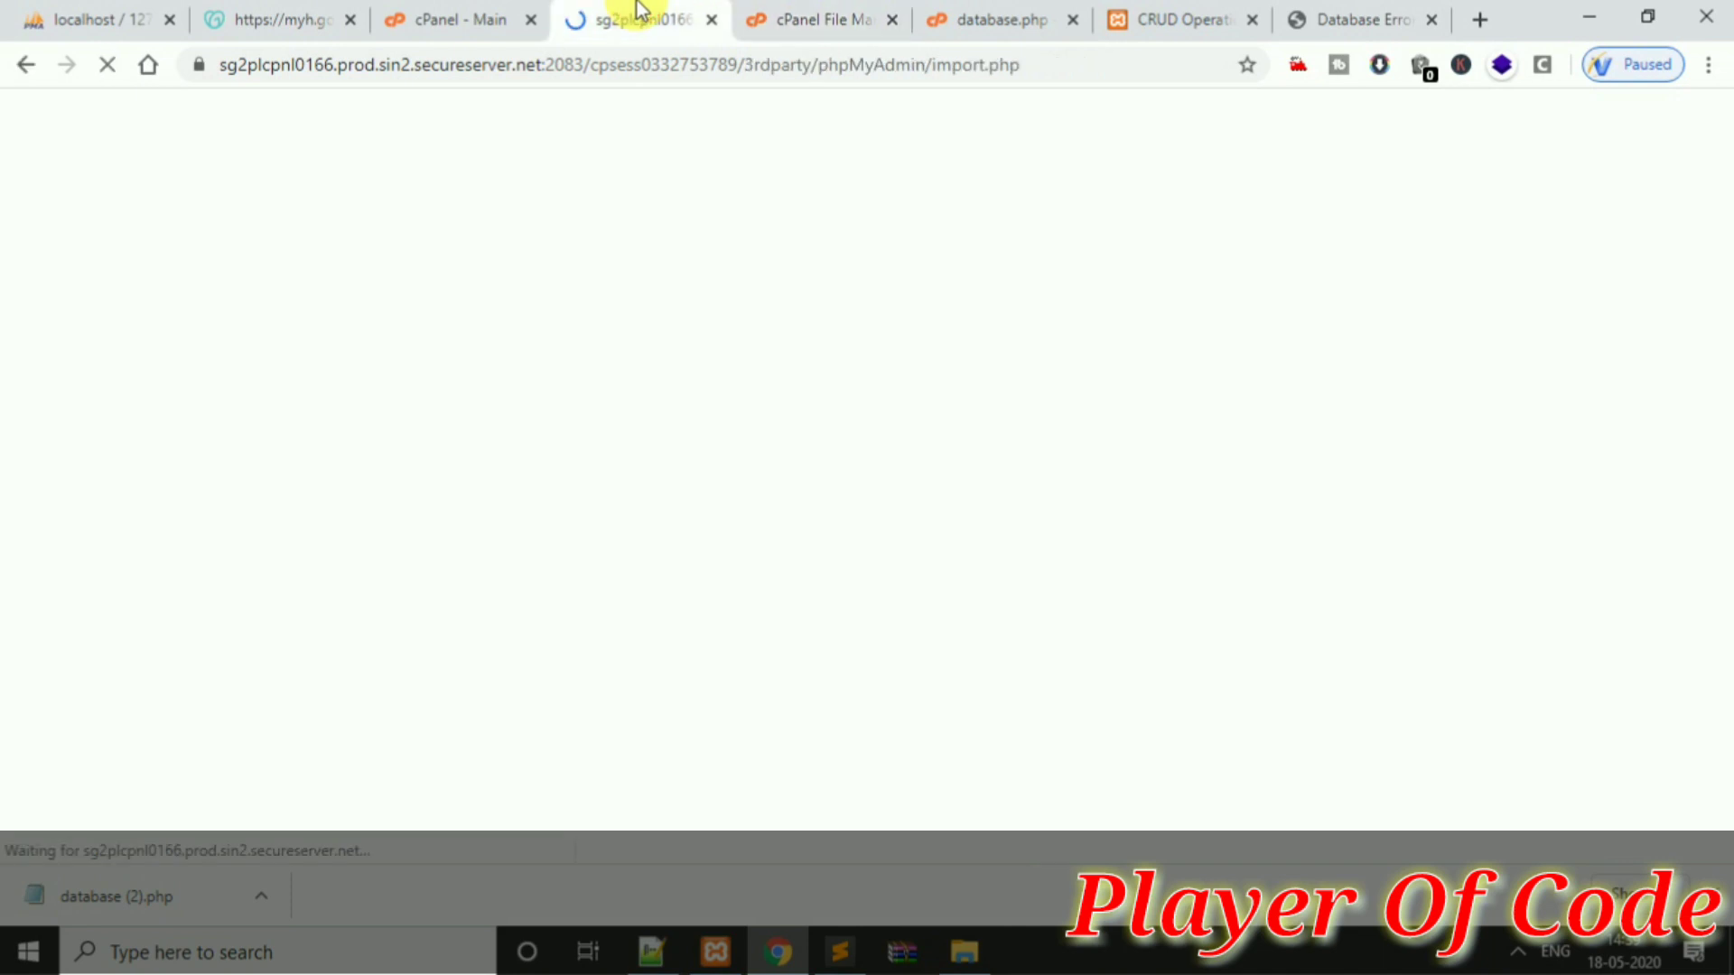
{"action": "left_click", "coordinate": [439, 14]}
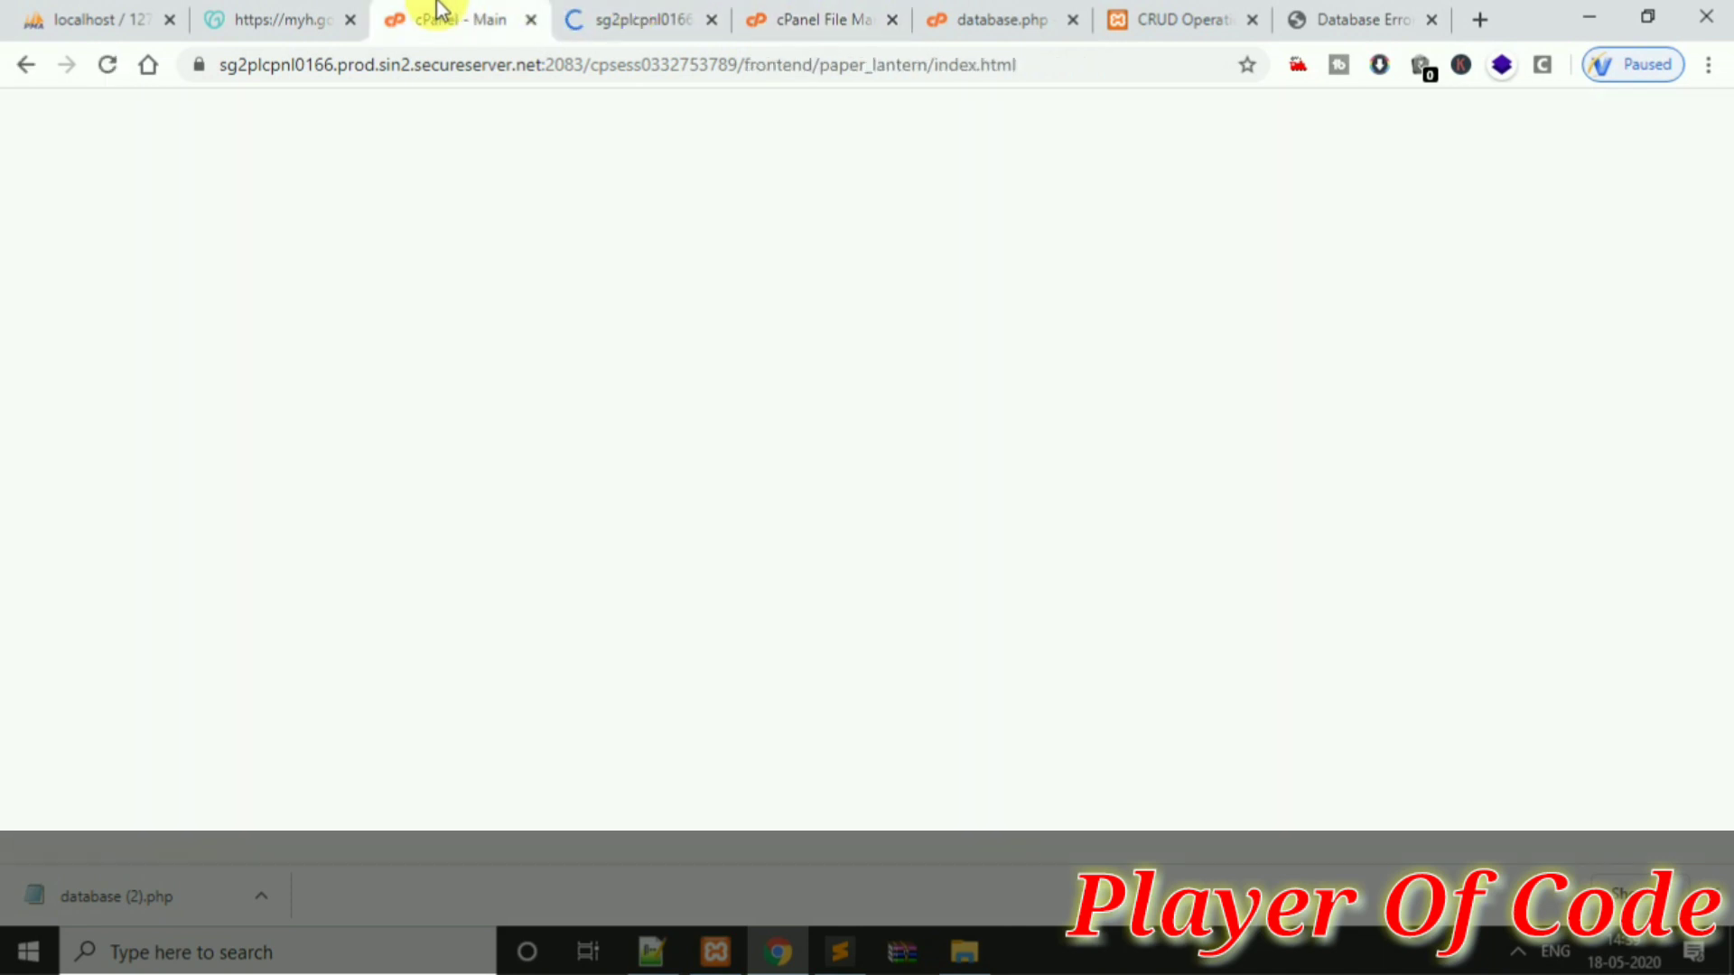
{"action": "left_click", "coordinate": [616, 13]}
{"action": "left_click", "coordinate": [1011, 13]}
{"action": "left_click", "coordinate": [1150, 11]}
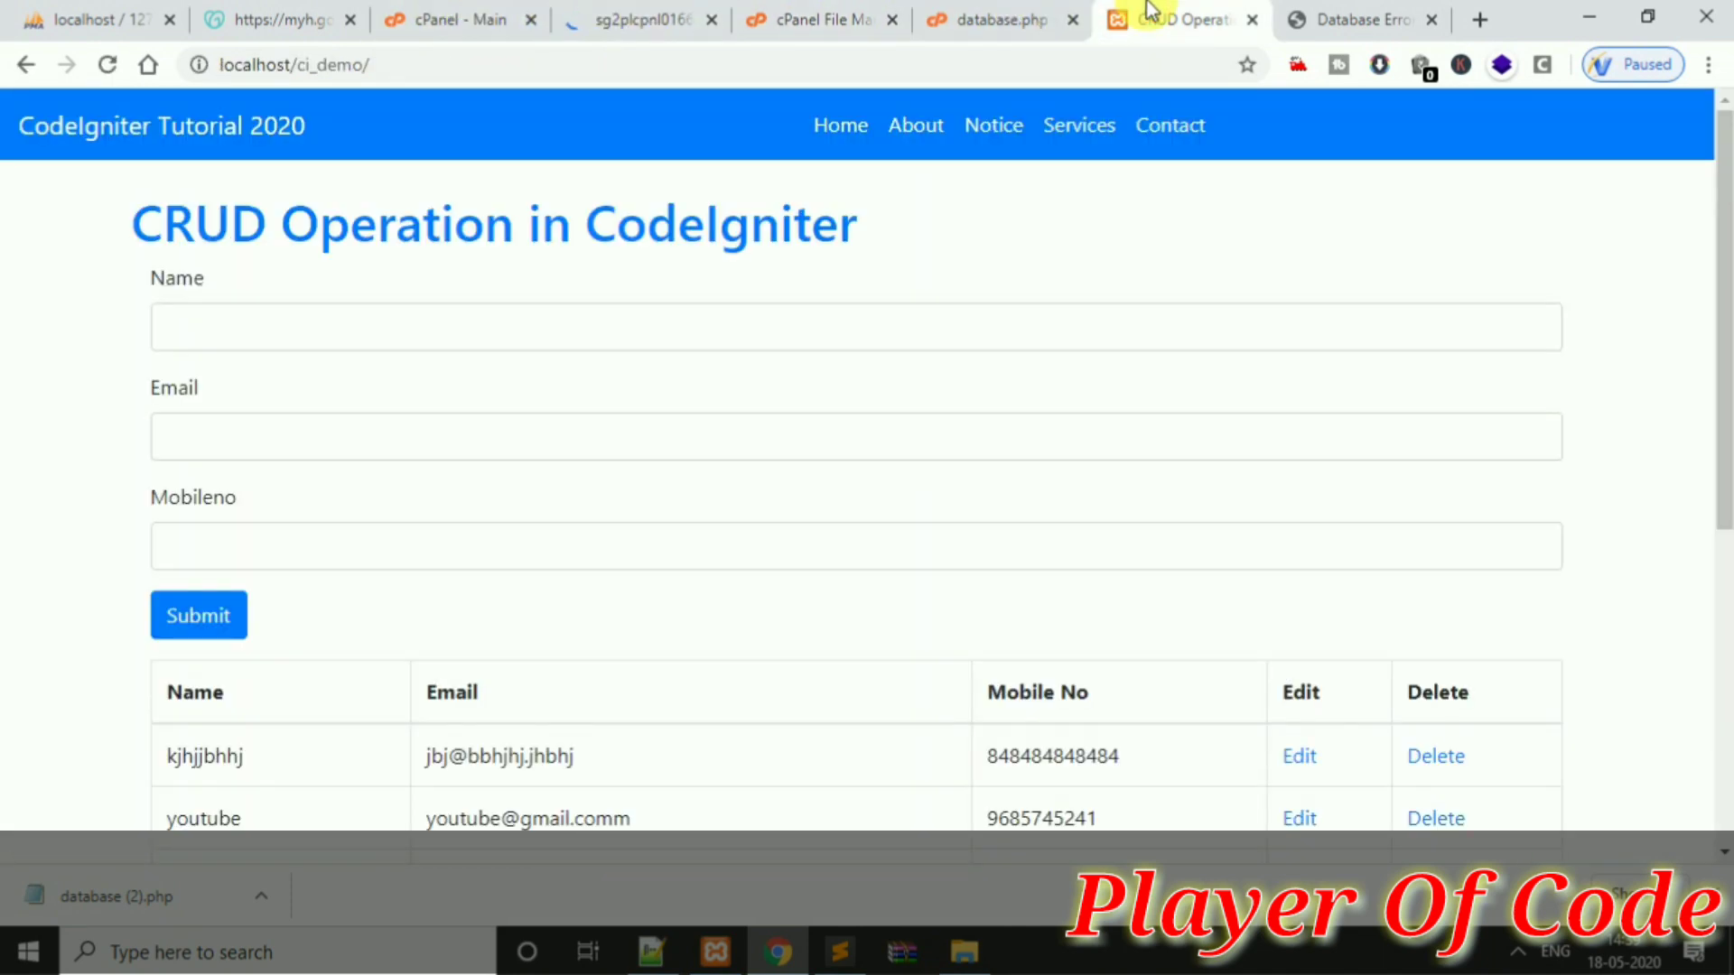
{"action": "left_click", "coordinate": [1014, 12]}
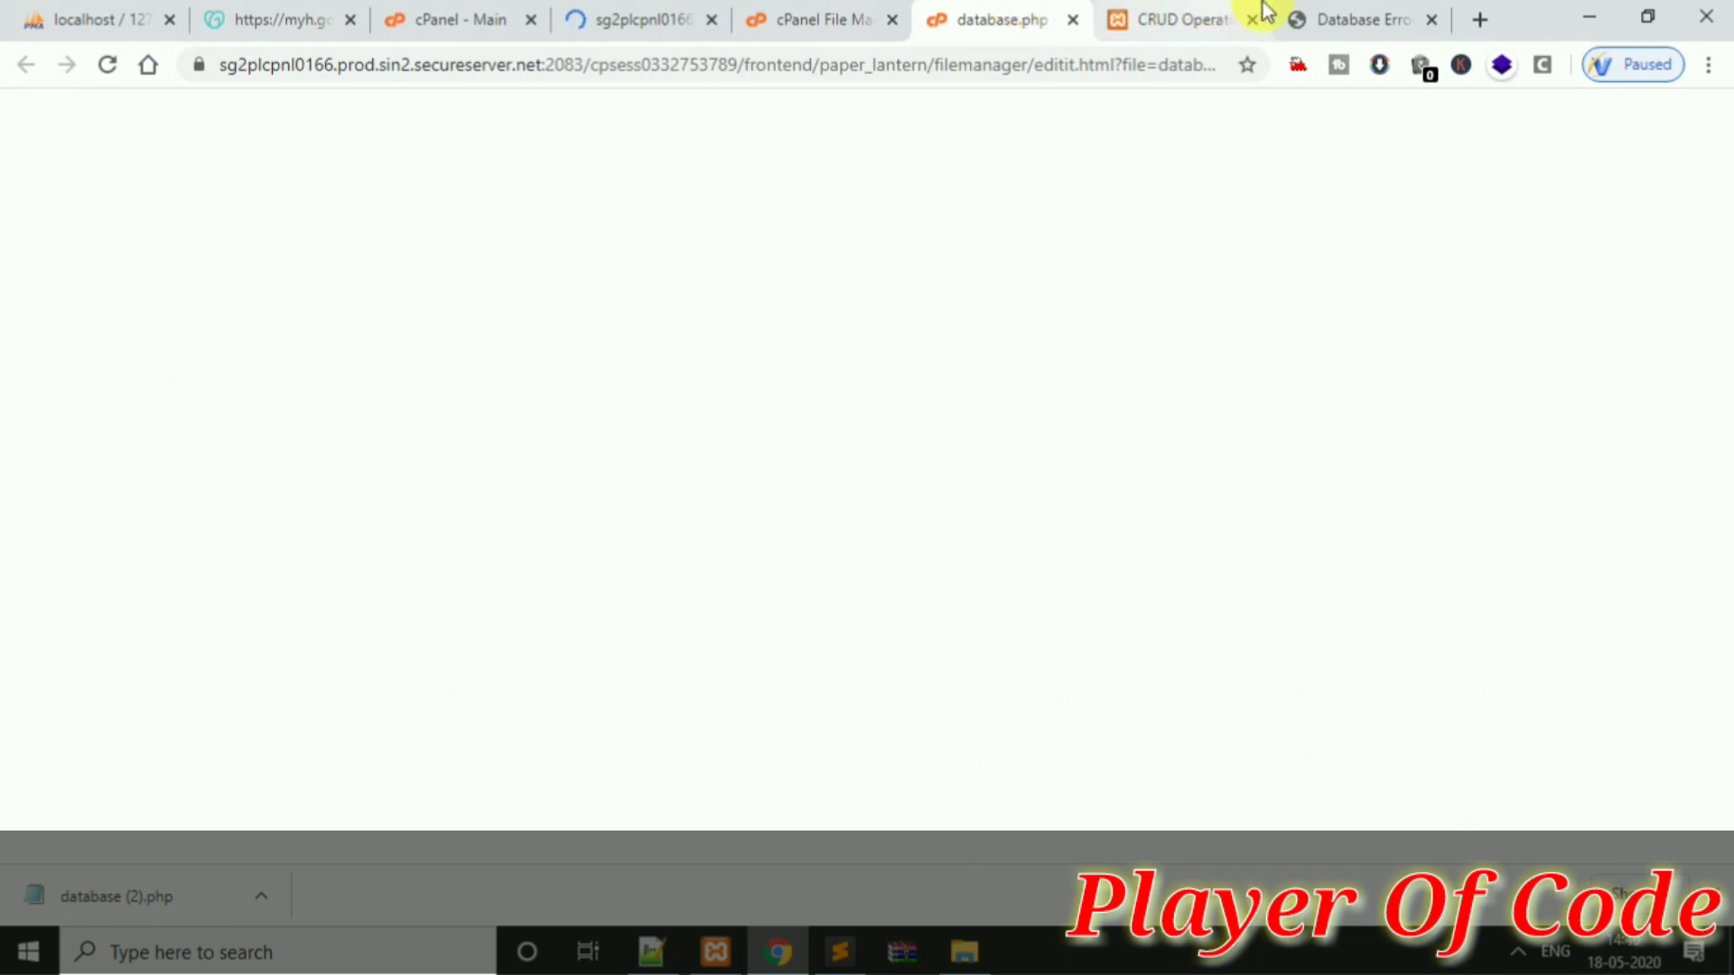
{"action": "left_click", "coordinate": [882, 13]}
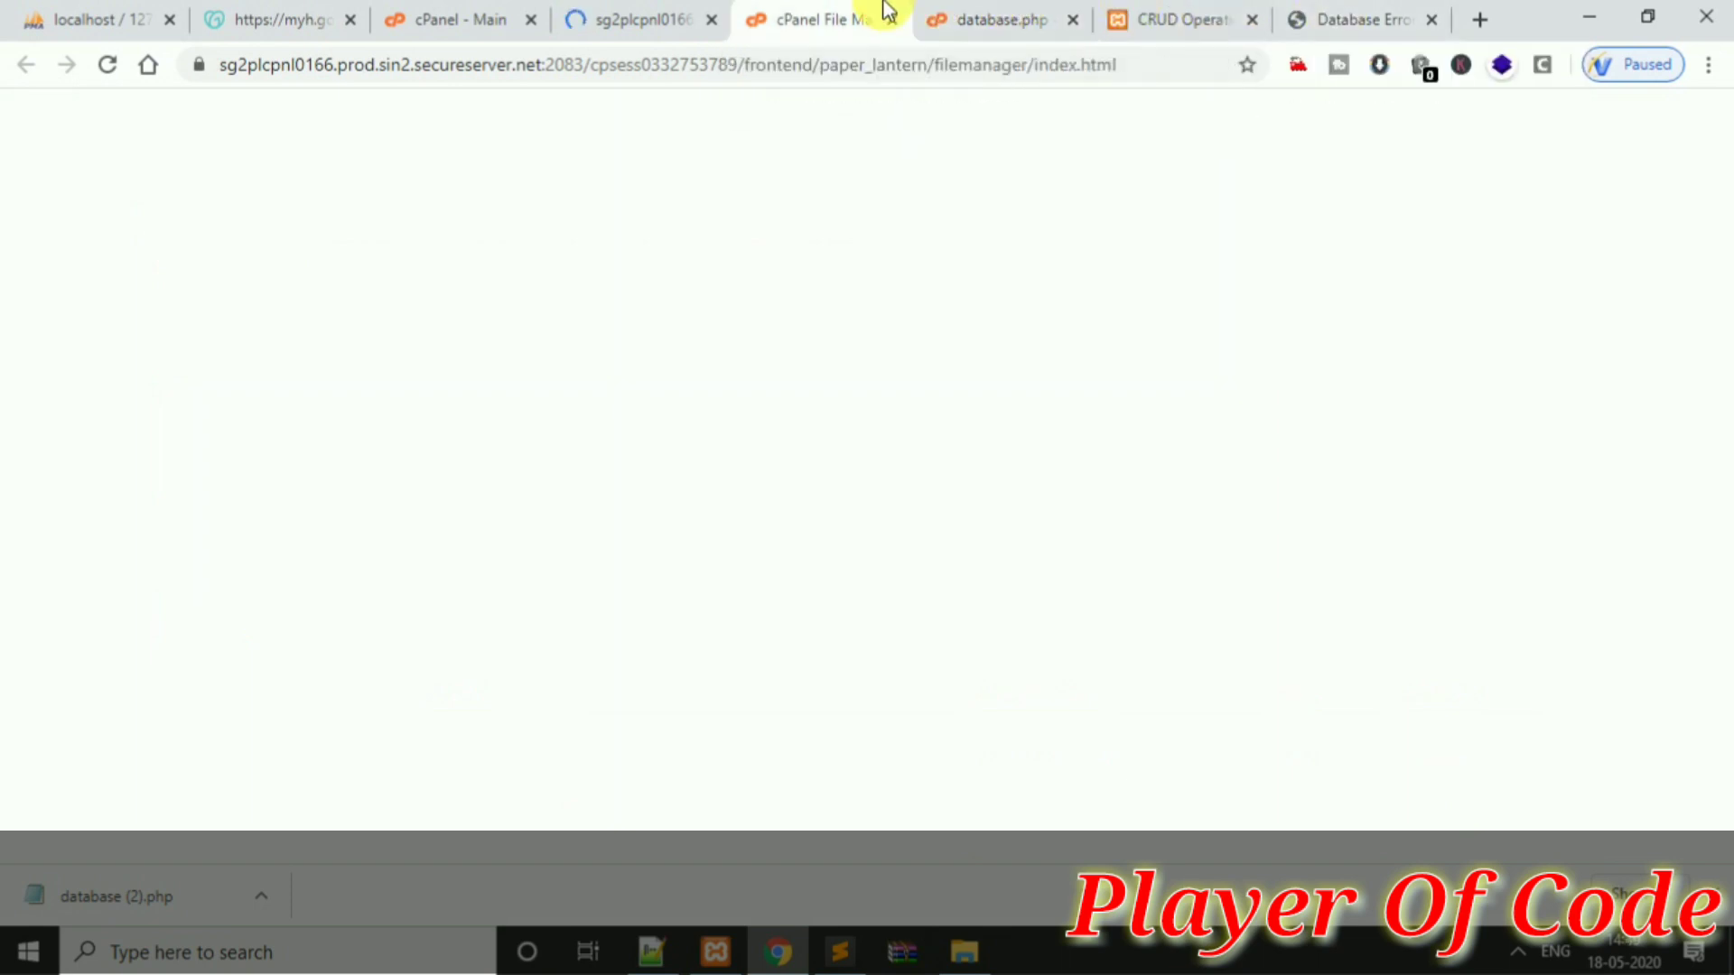
{"action": "left_click", "coordinate": [644, 18]}
{"action": "left_click", "coordinate": [441, 10]}
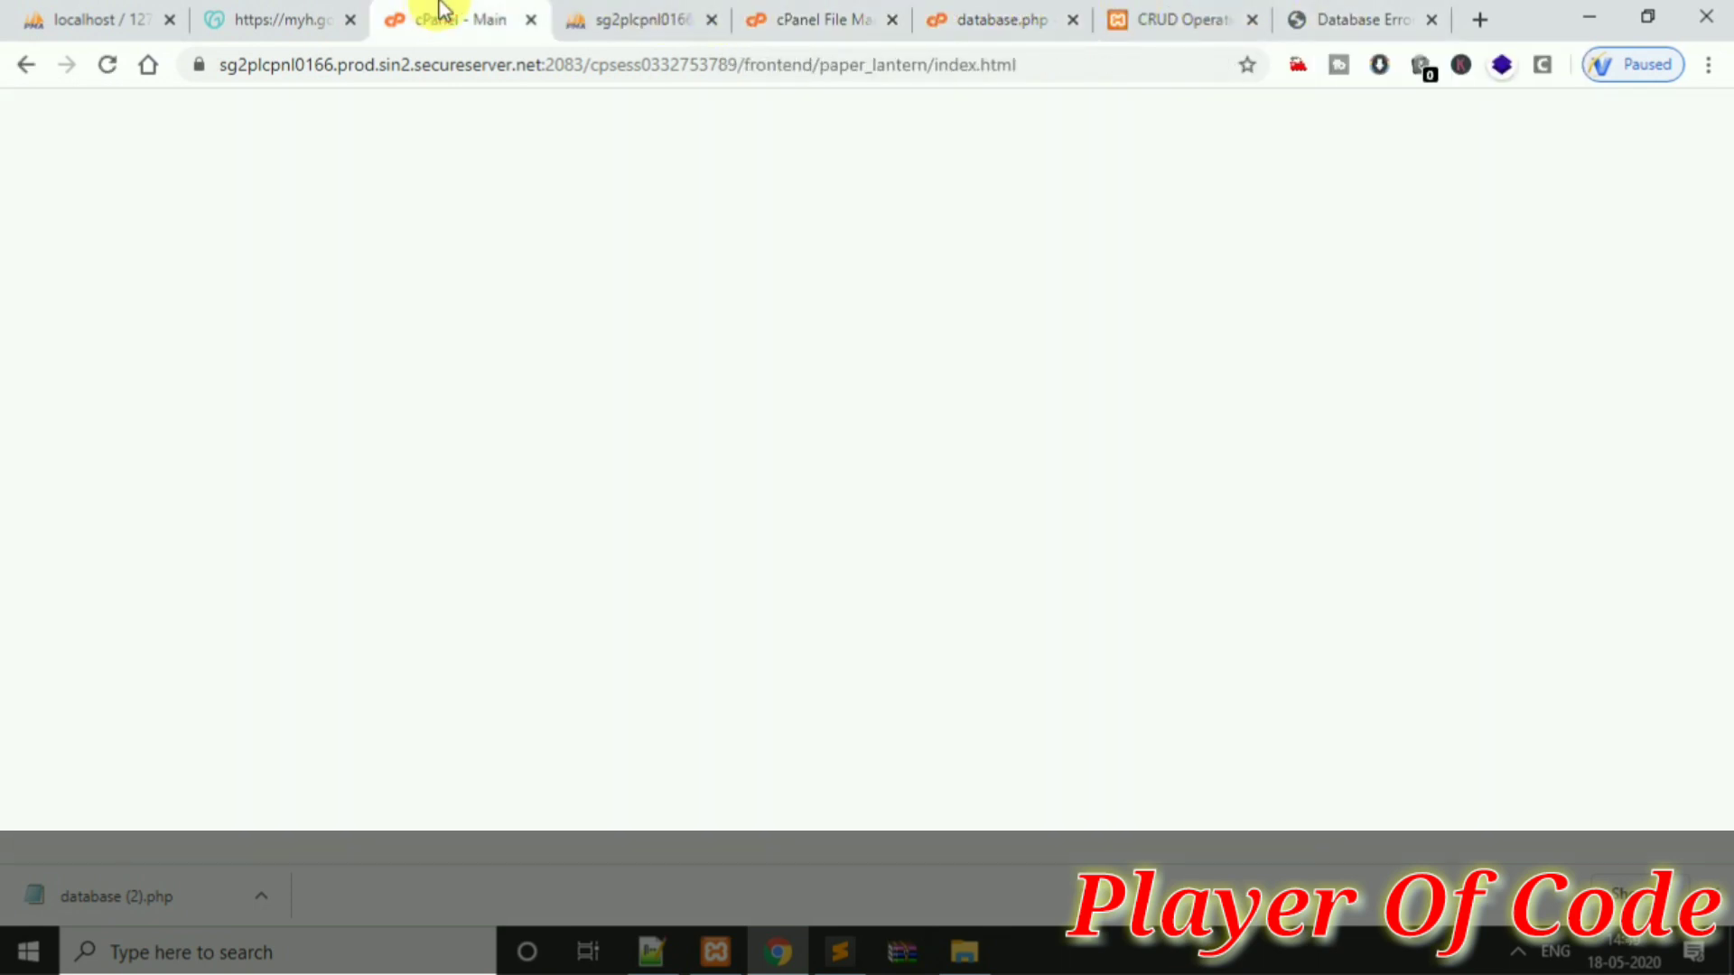
{"action": "left_click", "coordinate": [748, 17]}
{"action": "left_click", "coordinate": [666, 19]}
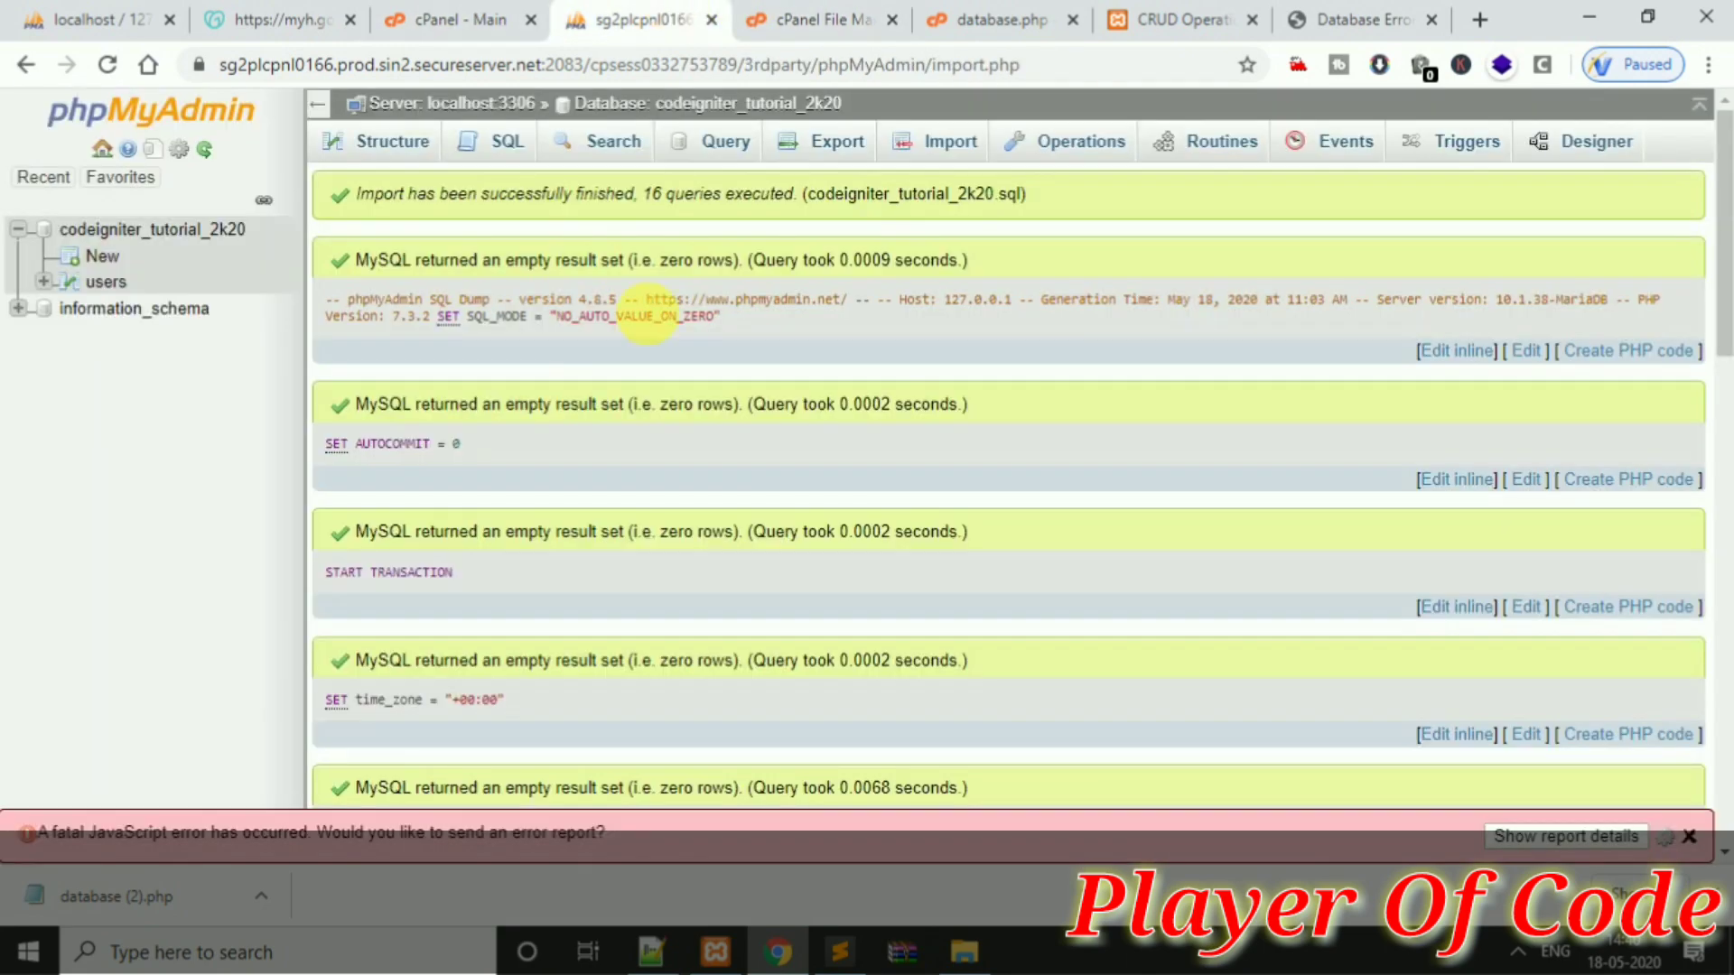
Open MySQL Databases and compare the codeigniter_tutorial_2k20 name with database.php's database value
{"action": "left_click", "coordinate": [439, 13]}
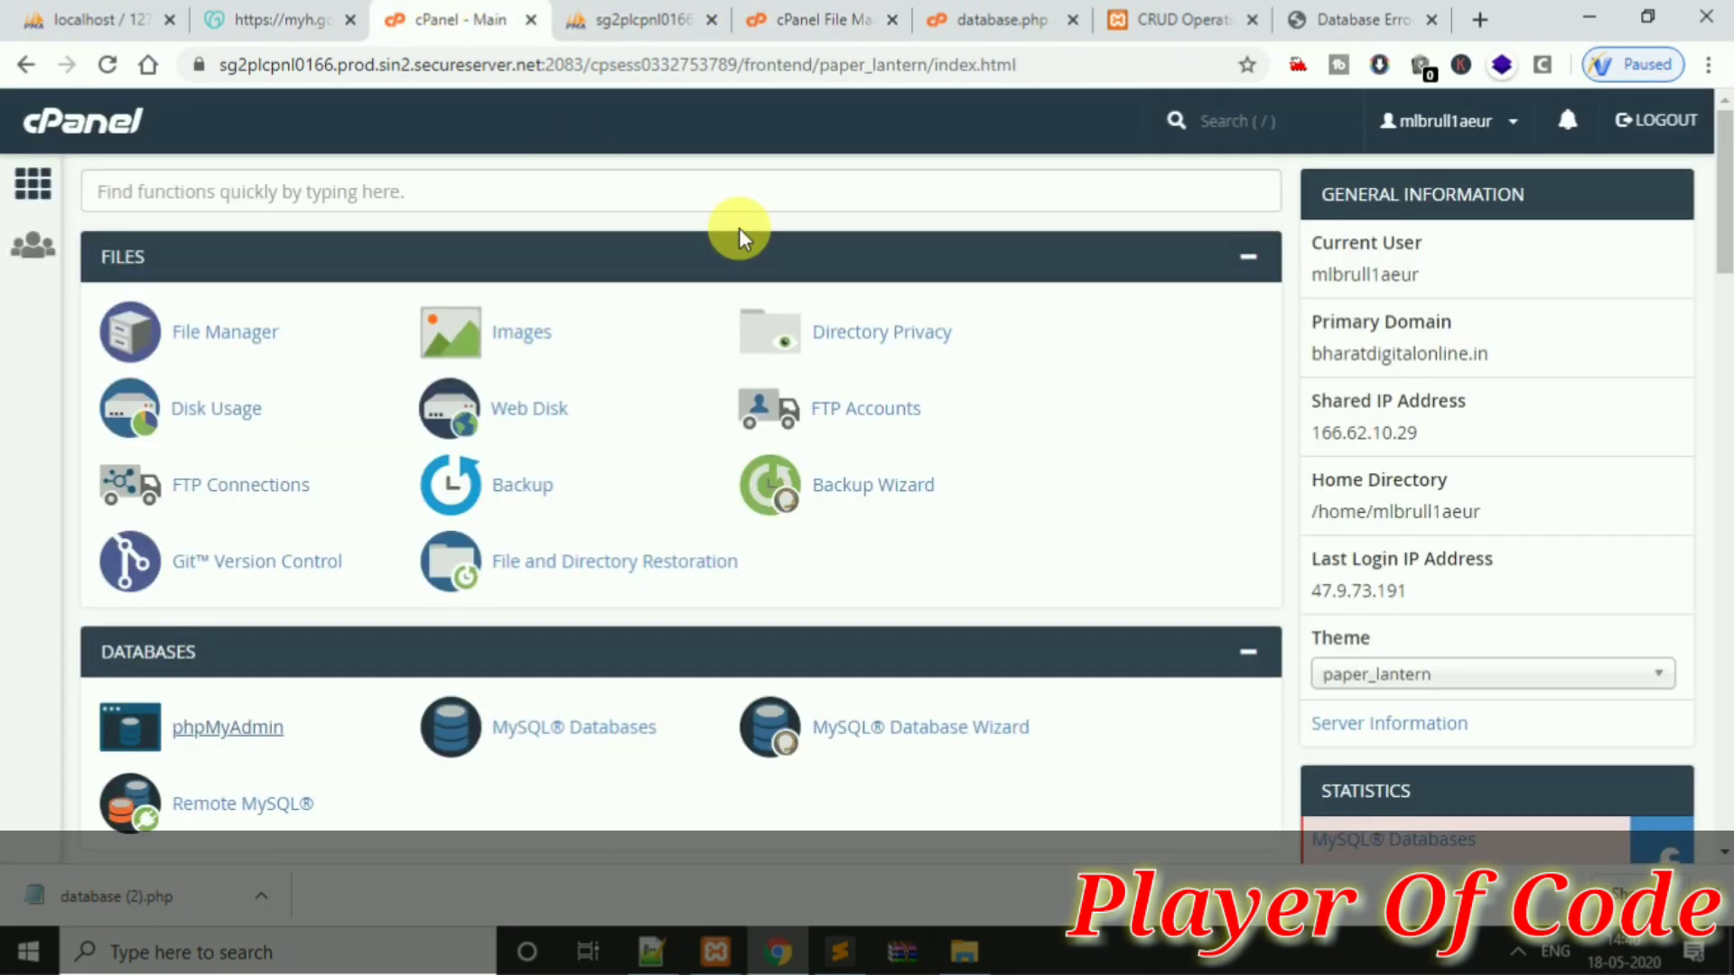
{"action": "left_click", "coordinate": [599, 730]}
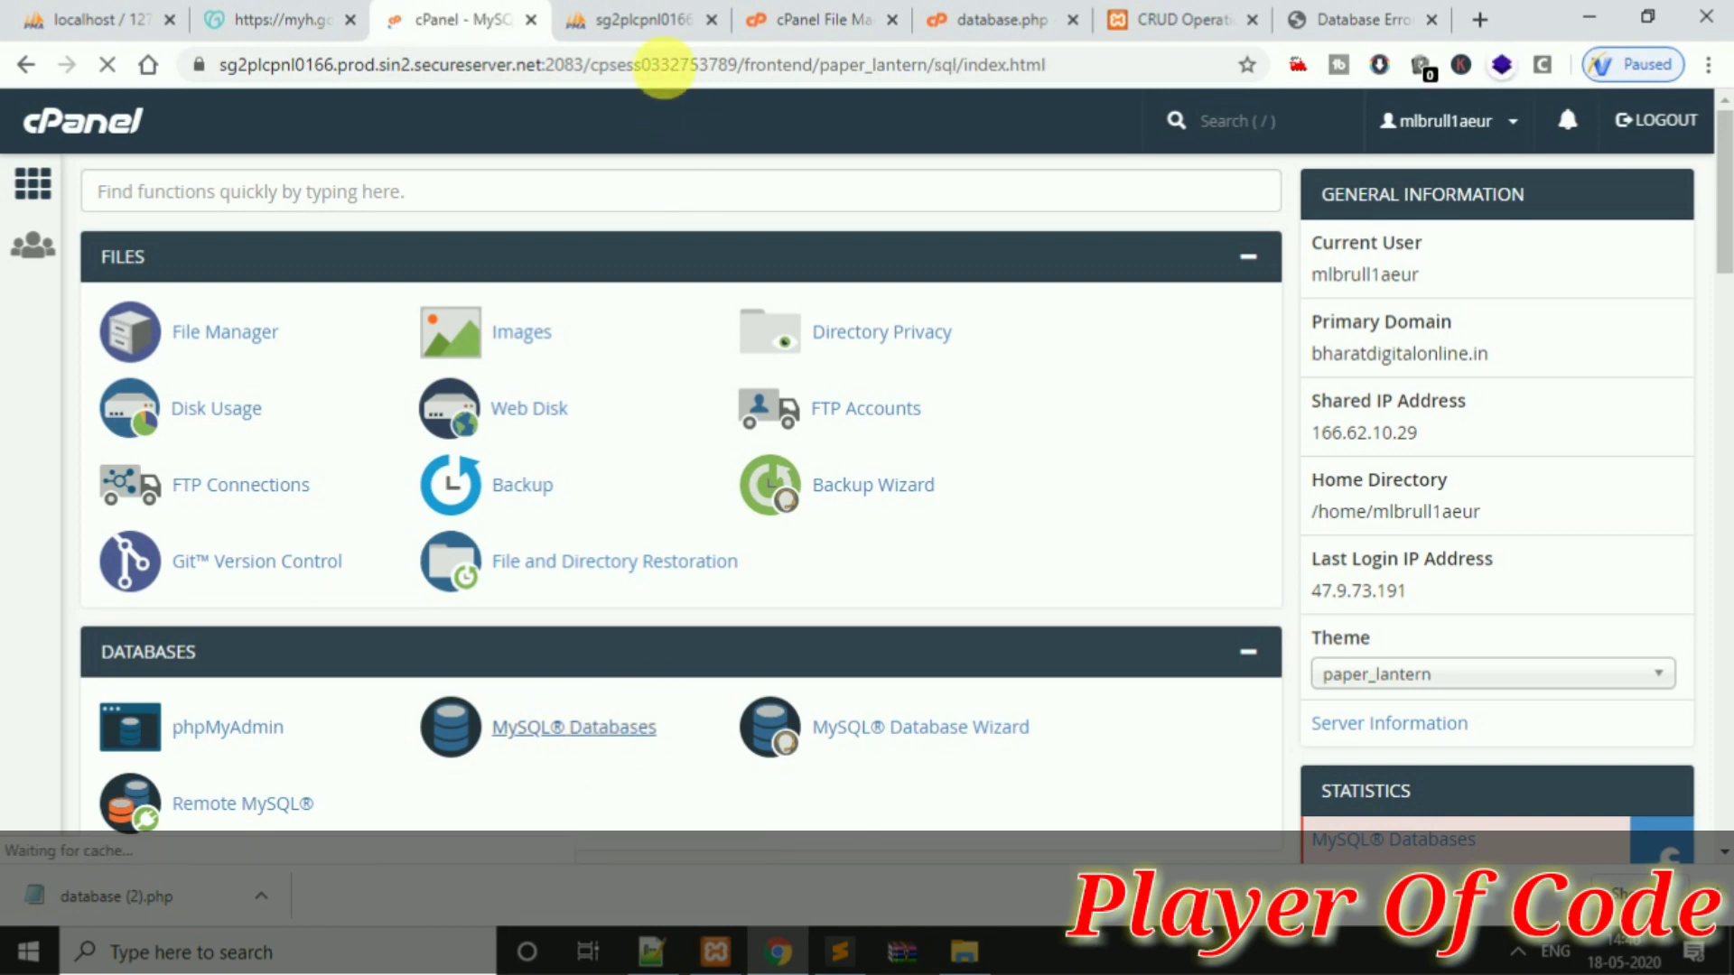
{"action": "left_click", "coordinate": [657, 38]}
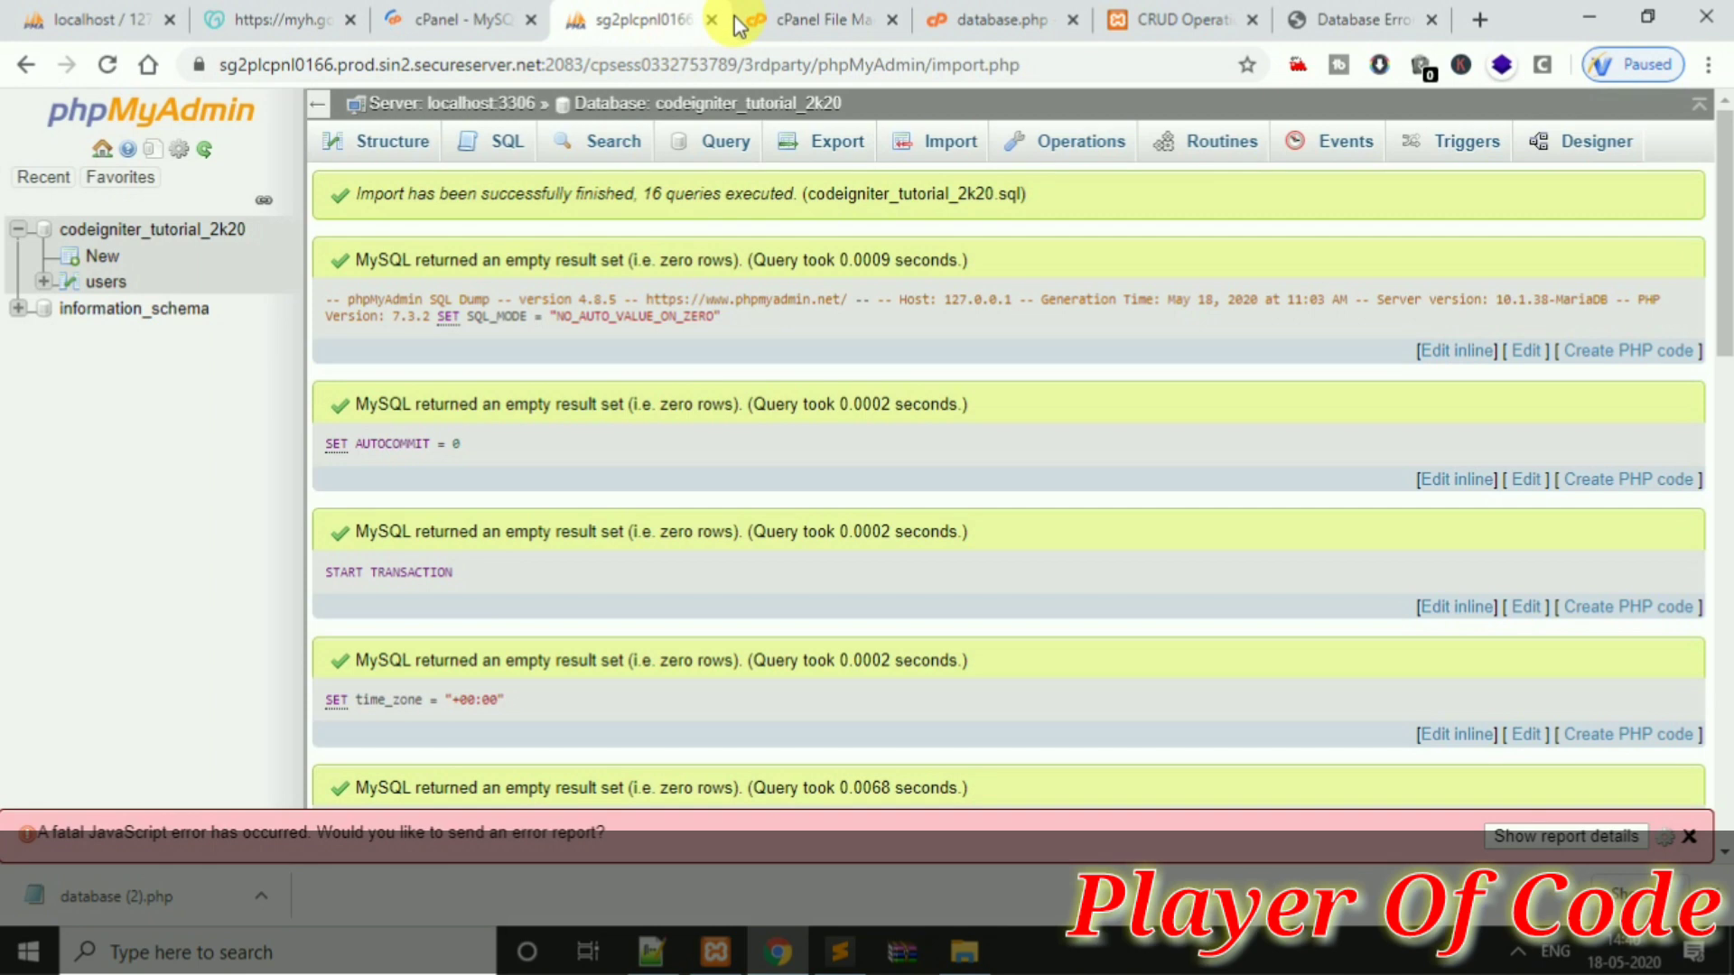
{"action": "left_click", "coordinate": [528, 10]}
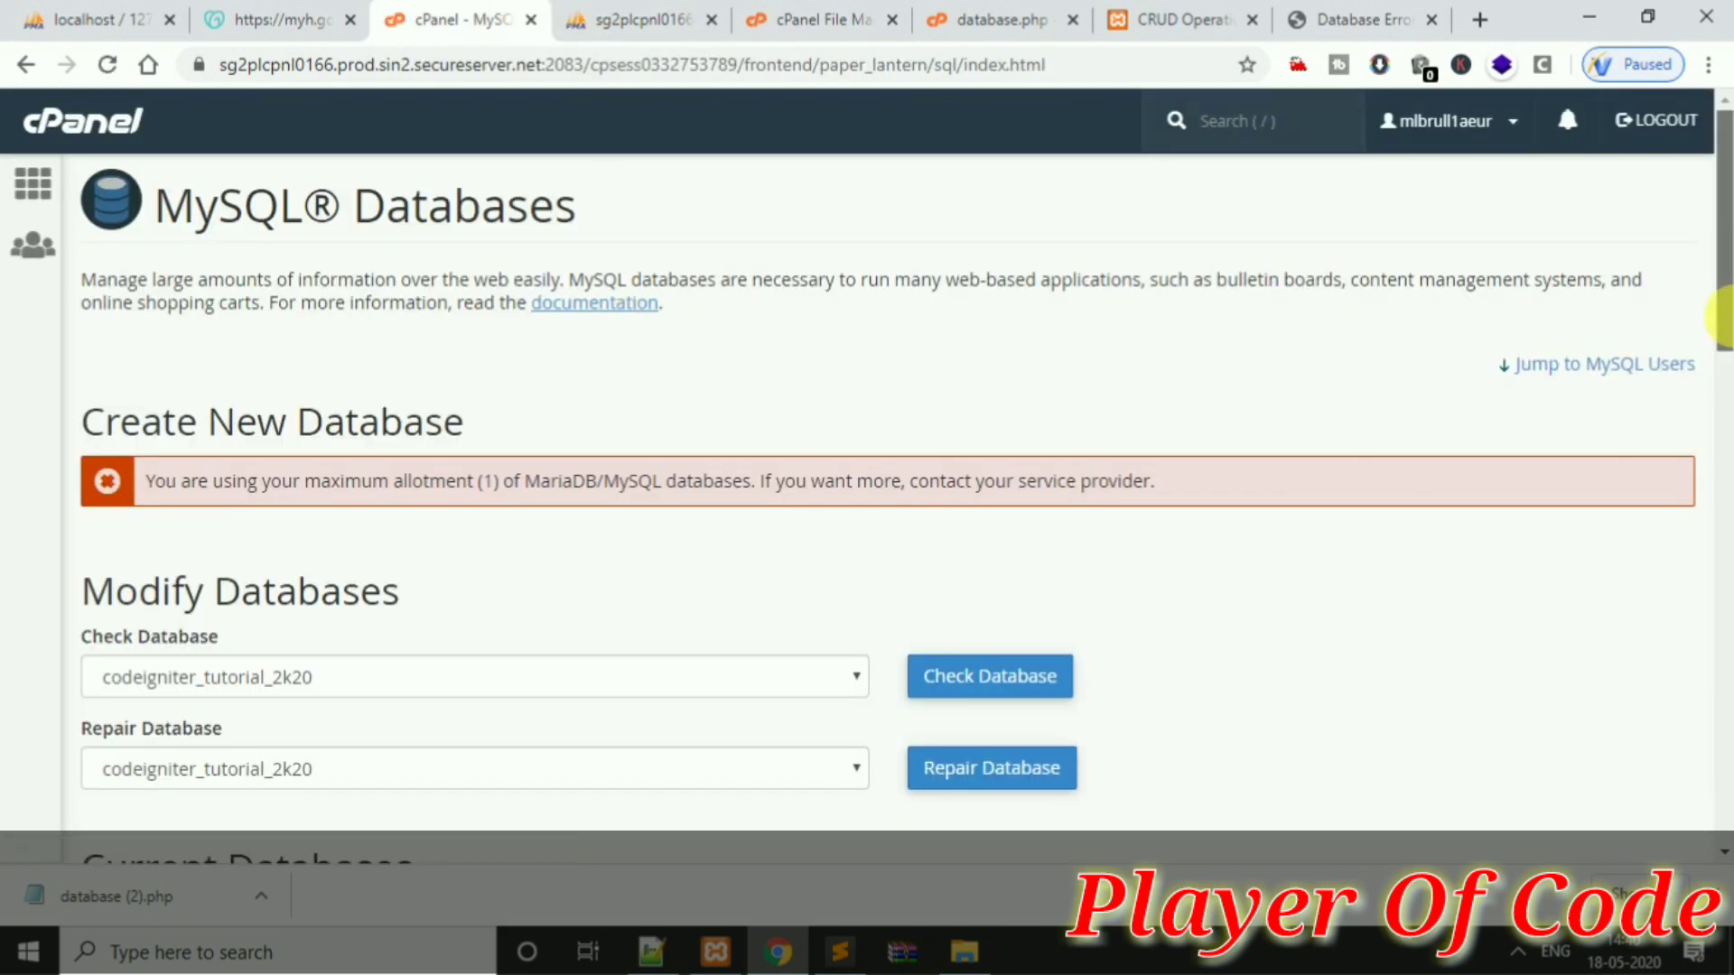
{"action": "left_click_drag", "start_coordinate": [1723, 248], "coordinate": [1720, 393]}
{"action": "left_click", "coordinate": [139, 222]}
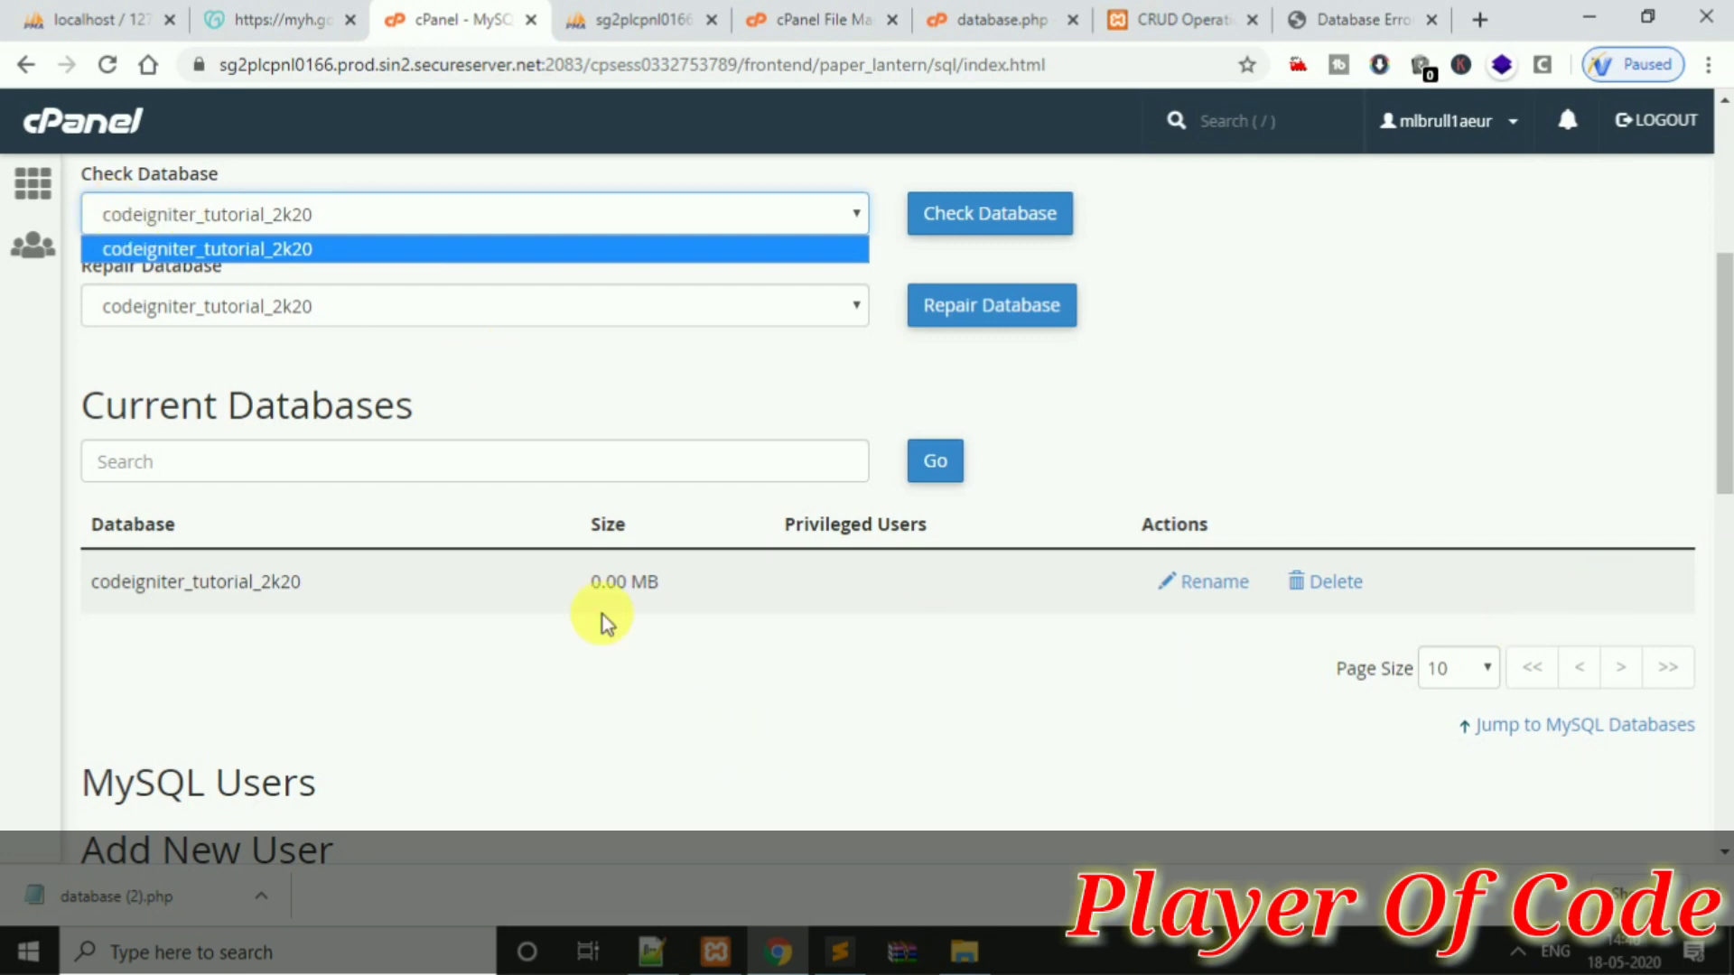
{"action": "left_click", "coordinate": [310, 584]}
{"action": "left_click_drag", "start_coordinate": [310, 584], "coordinate": [106, 586]}
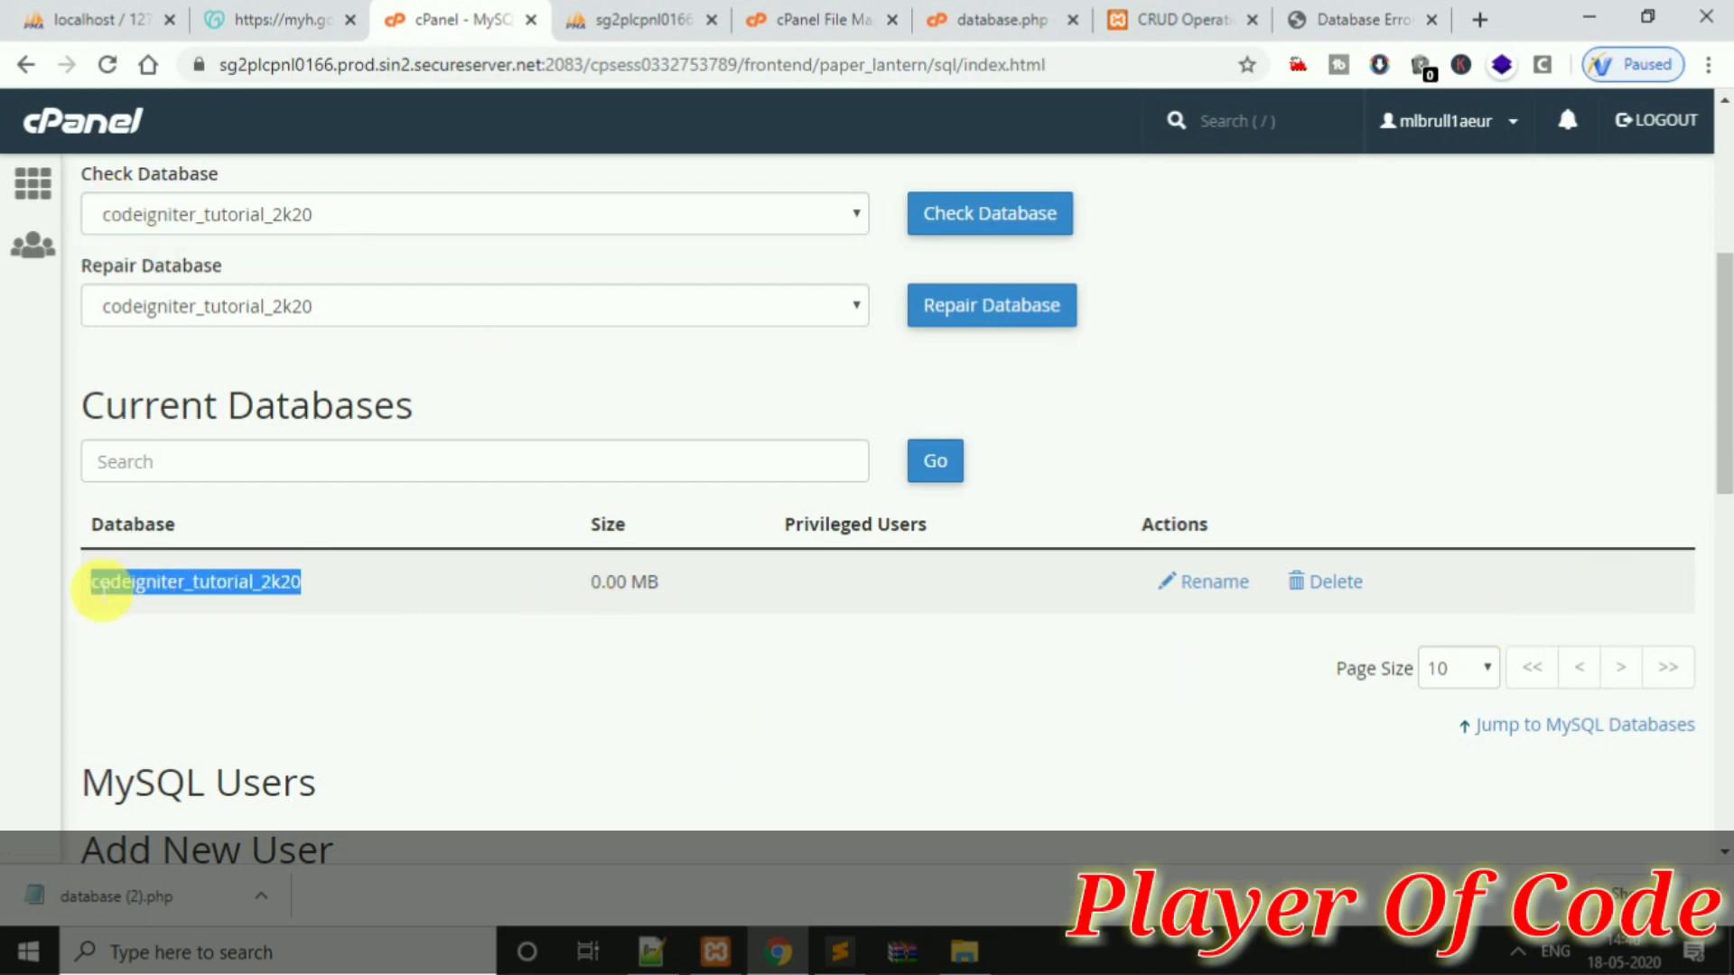
{"action": "left_click", "coordinate": [763, 19]}
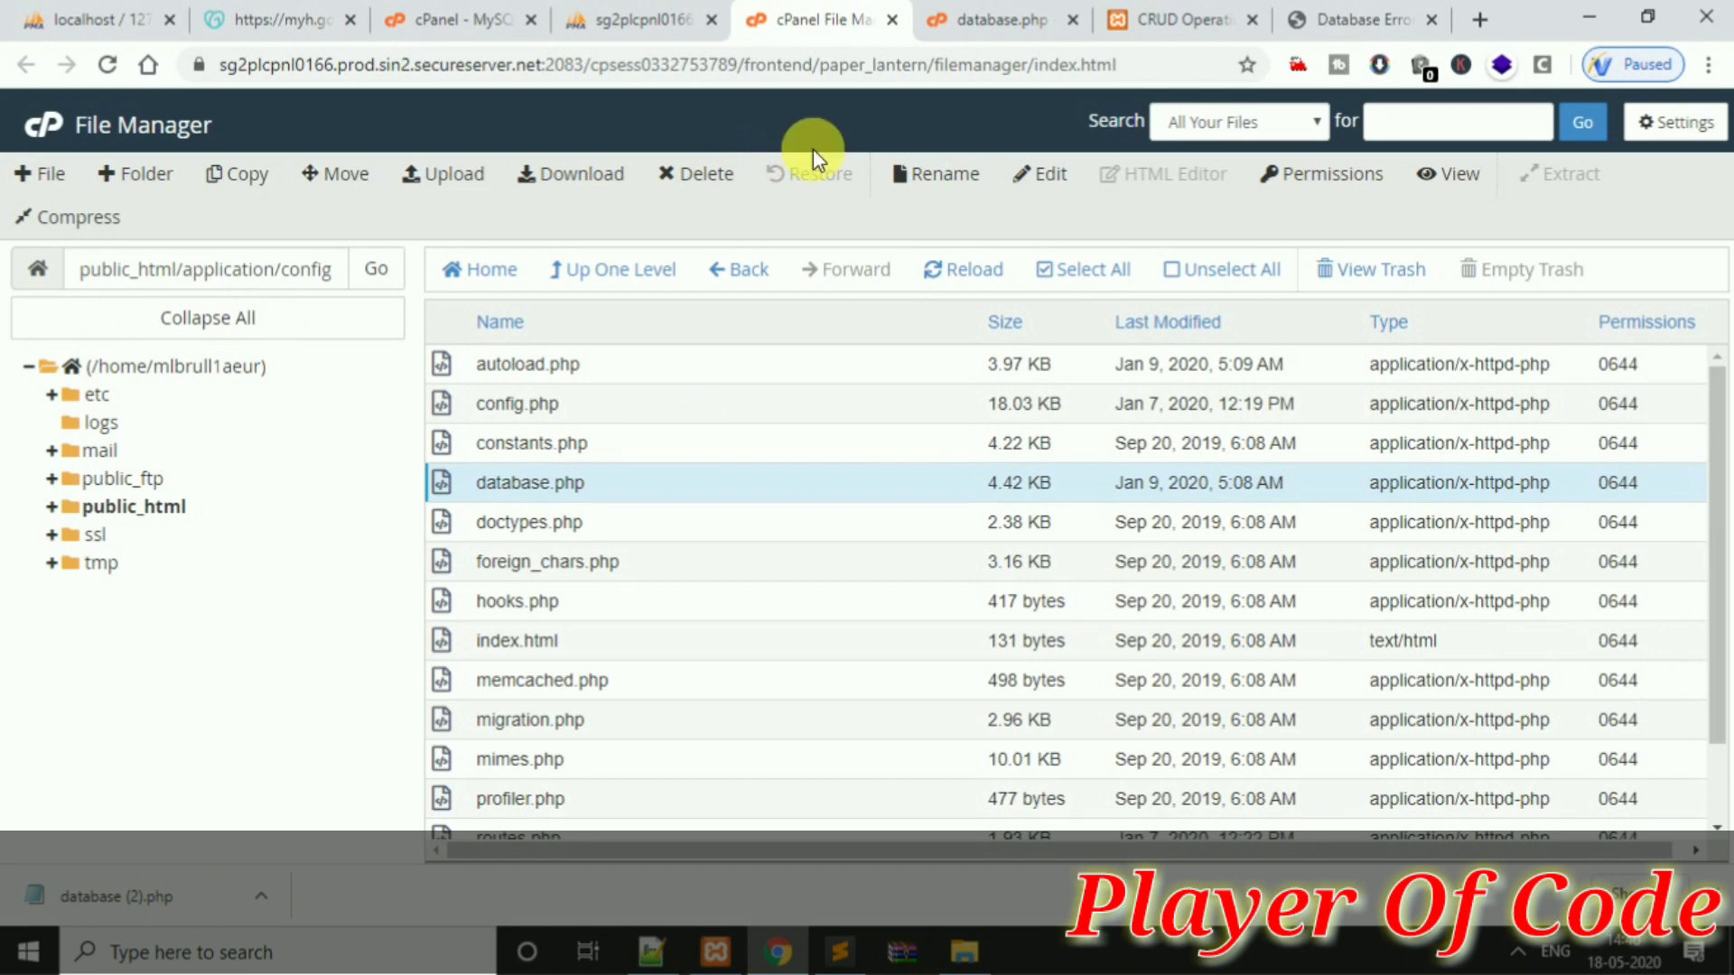
{"action": "left_click", "coordinate": [993, 19]}
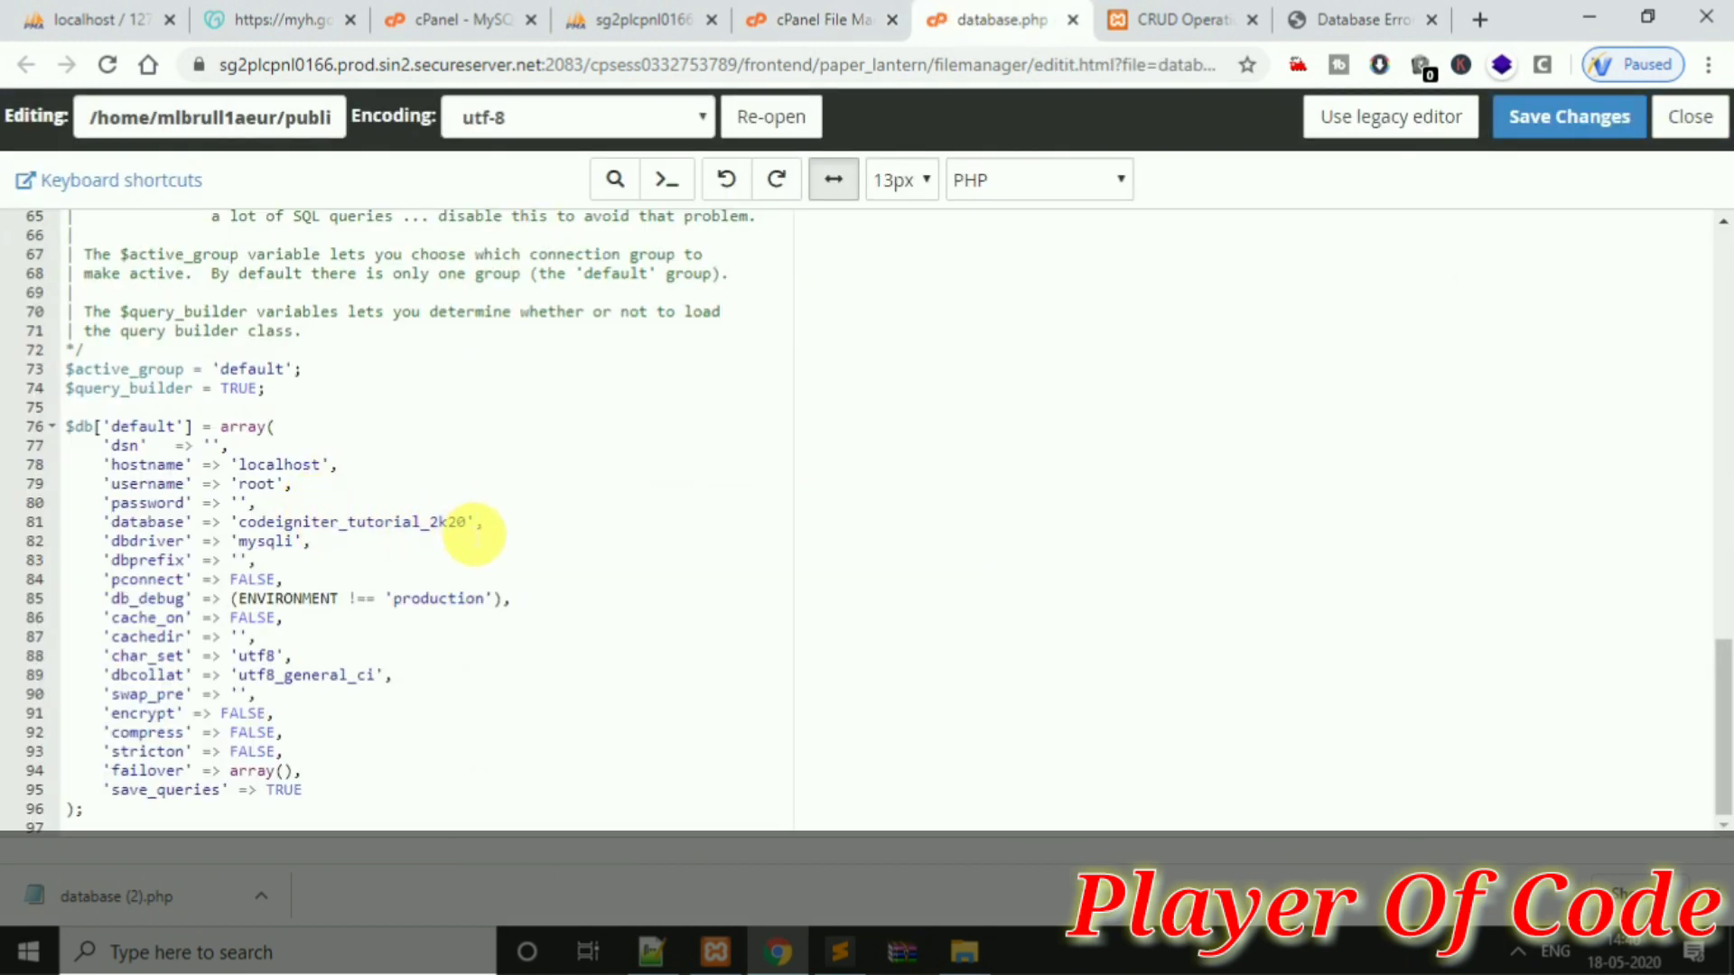
{"action": "double_click", "coordinate": [456, 522]}
Copy the existing MySQL user's name from the MySQL Databases page
{"action": "left_click", "coordinate": [461, 19]}
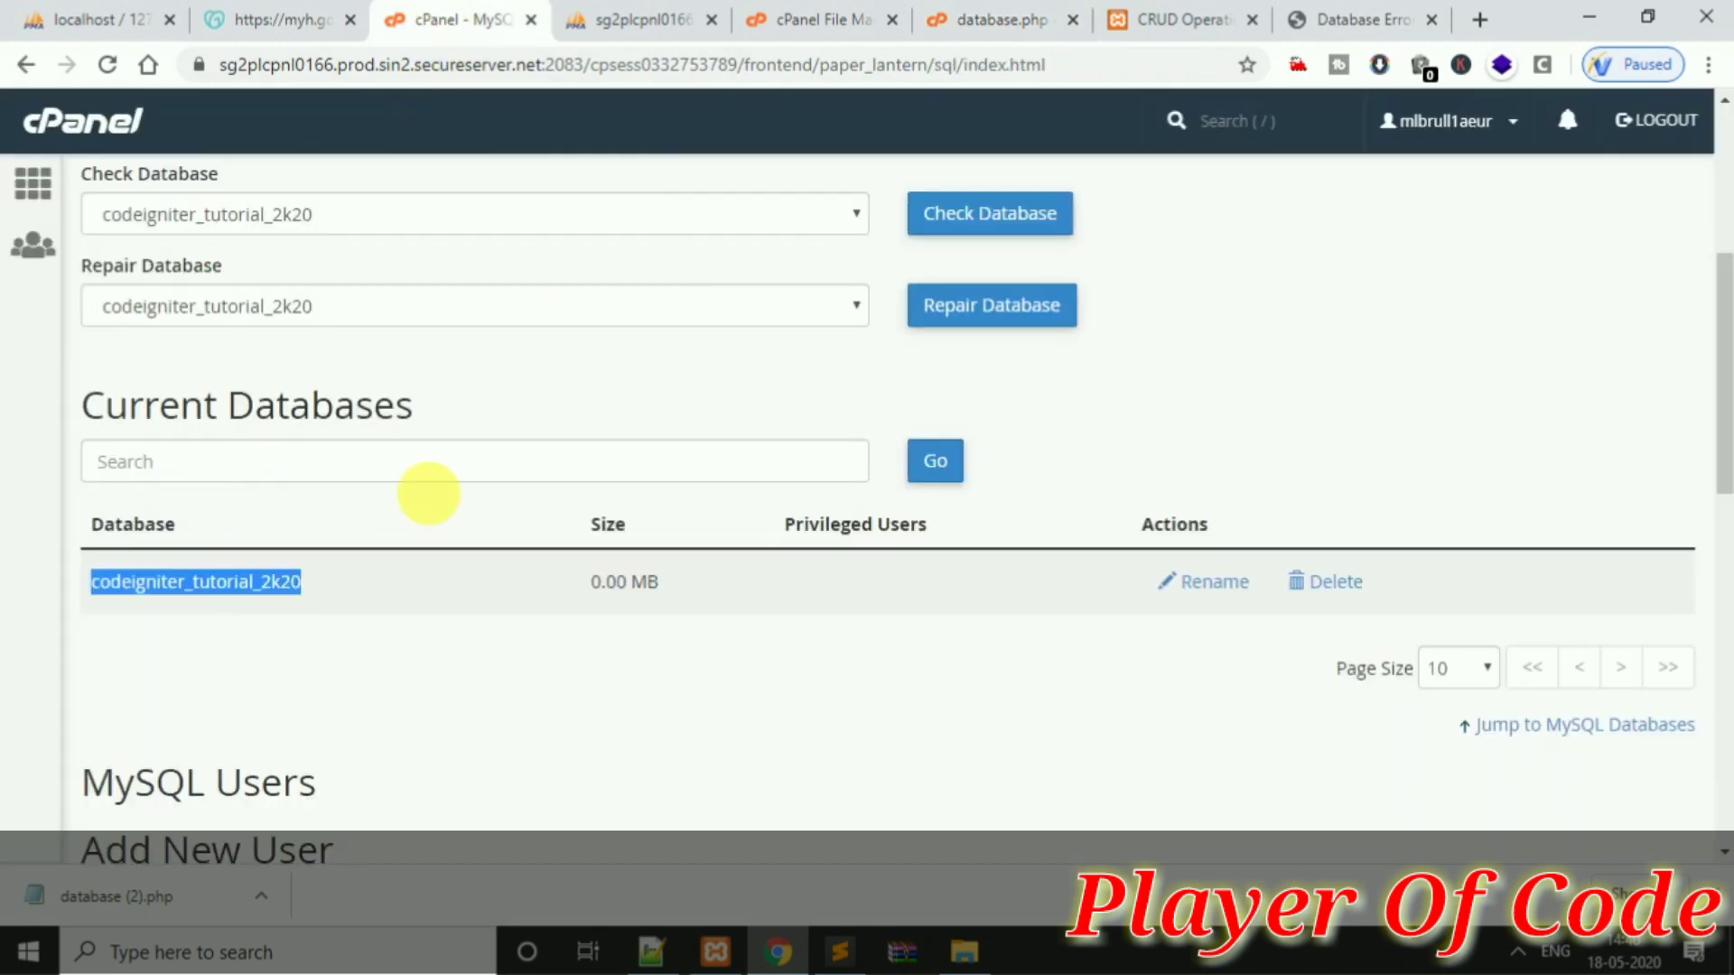
{"action": "scroll", "coordinate": [1721, 406], "scroll_direction": "down", "scroll_amount": 5}
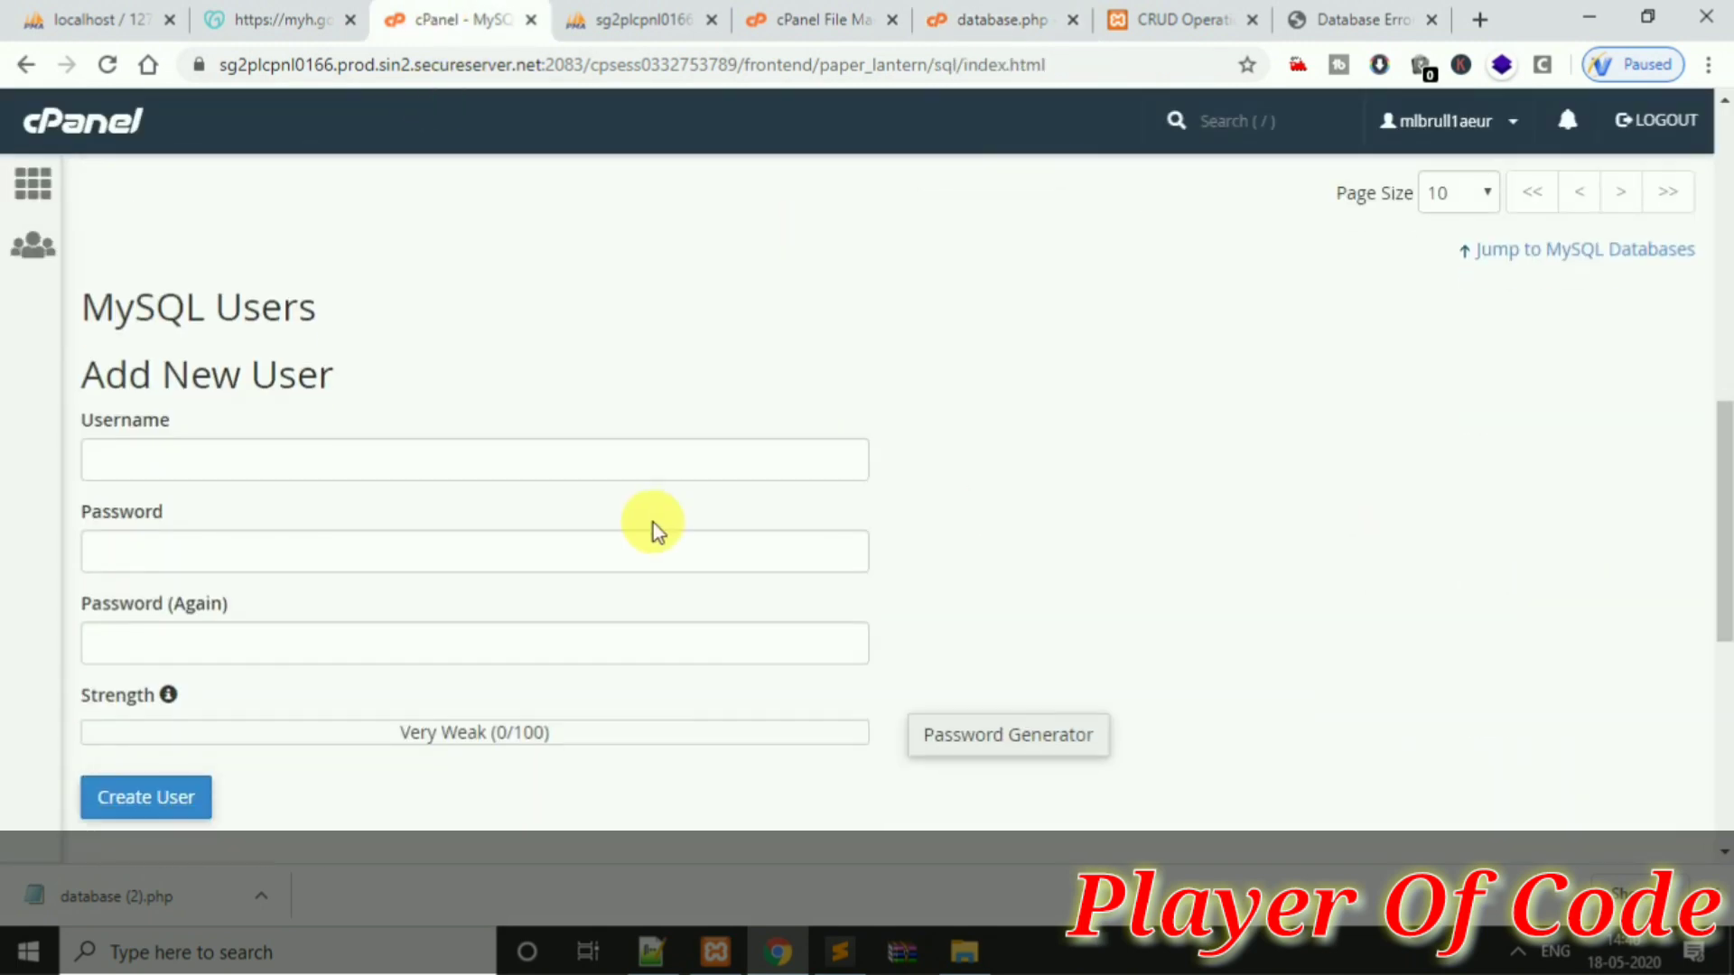
{"action": "scroll", "coordinate": [1714, 541], "scroll_direction": "down", "scroll_amount": 6}
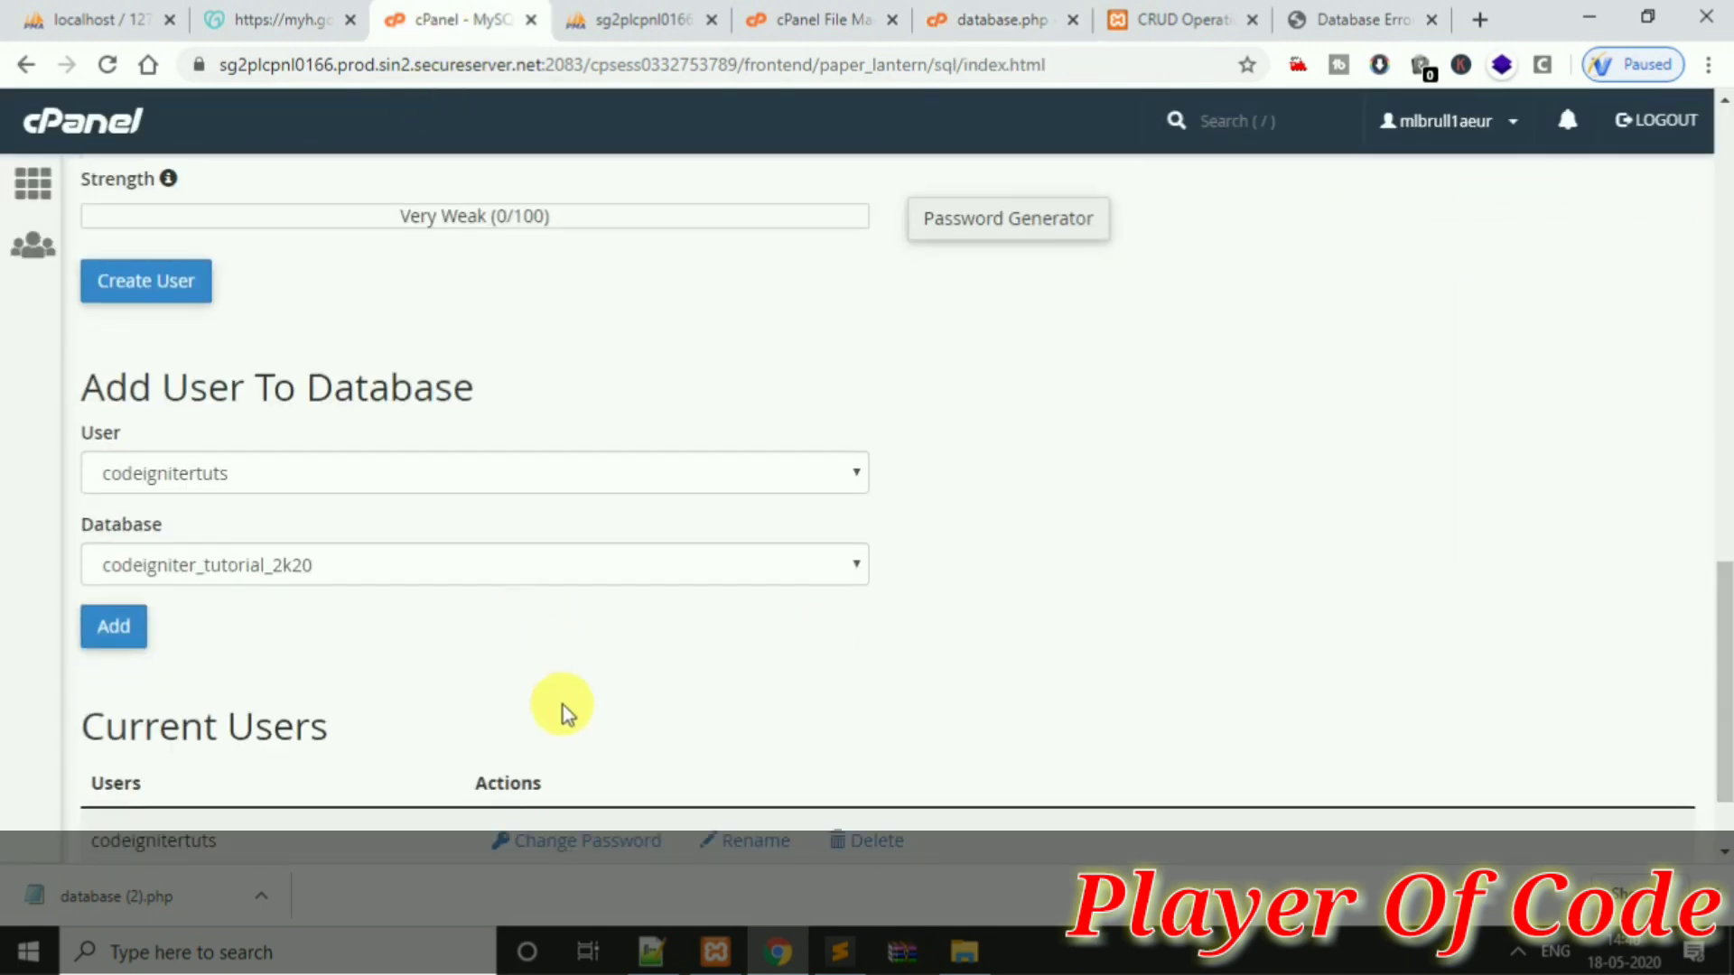
{"action": "scroll", "coordinate": [1721, 669], "scroll_direction": "down", "scroll_amount": 2}
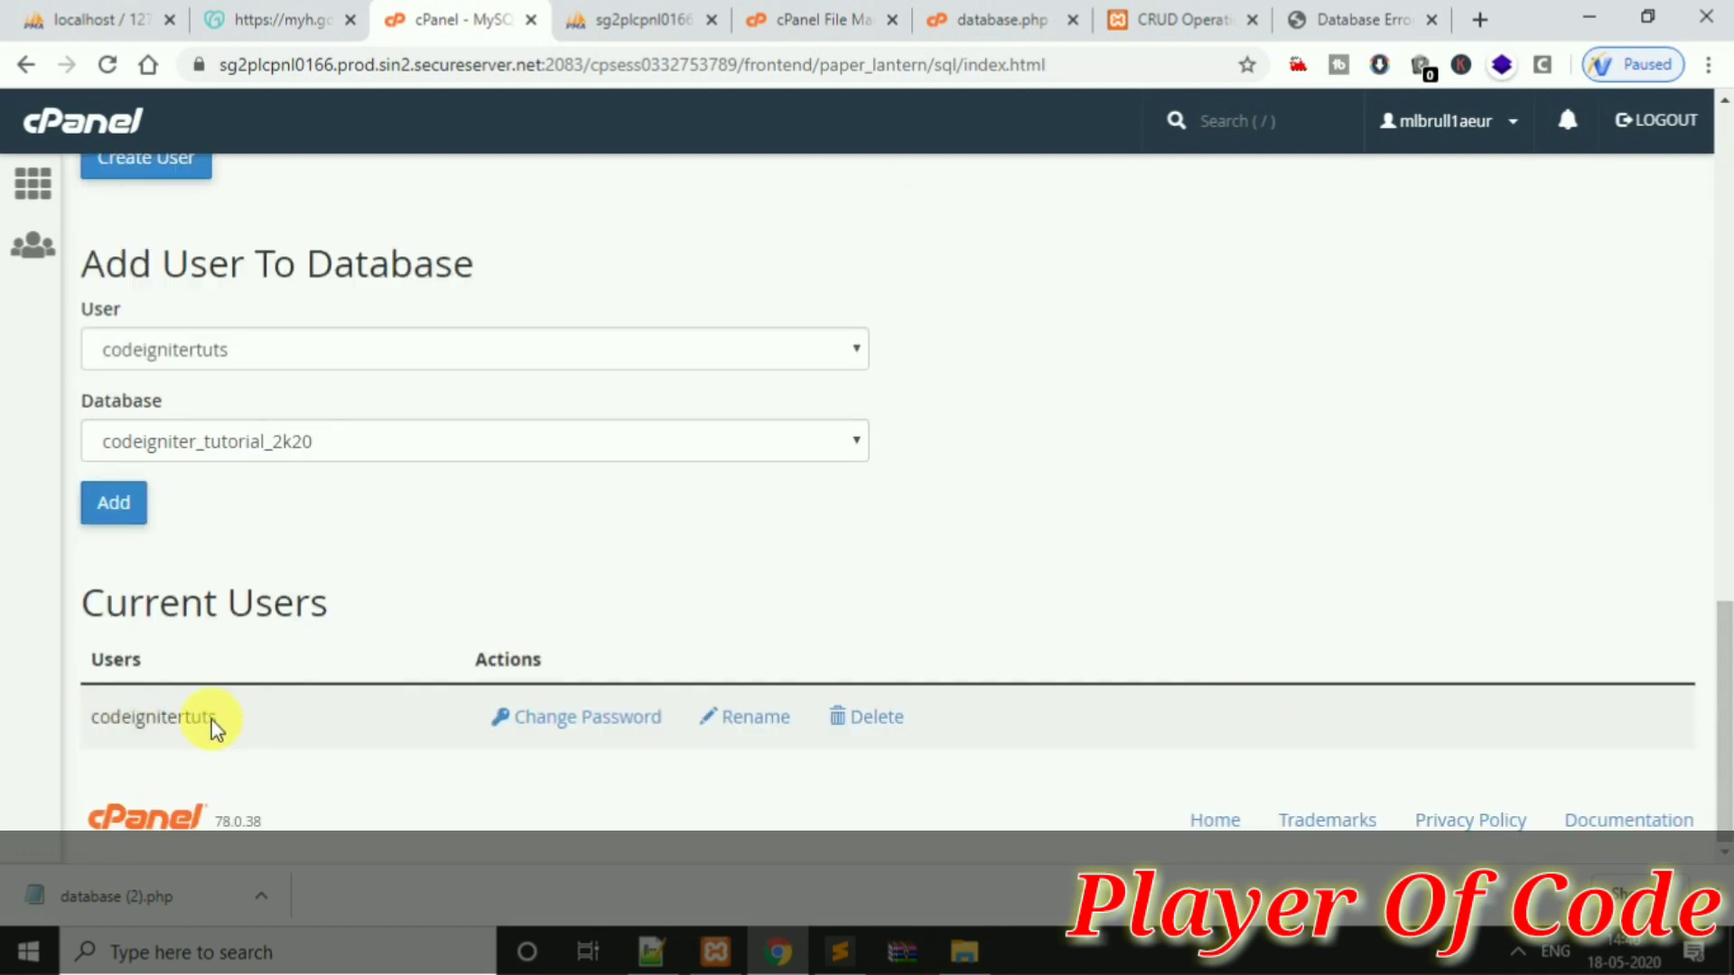
{"action": "left_click_drag", "start_coordinate": [214, 722], "coordinate": [58, 708]}
{"action": "left_click", "coordinate": [311, 709]}
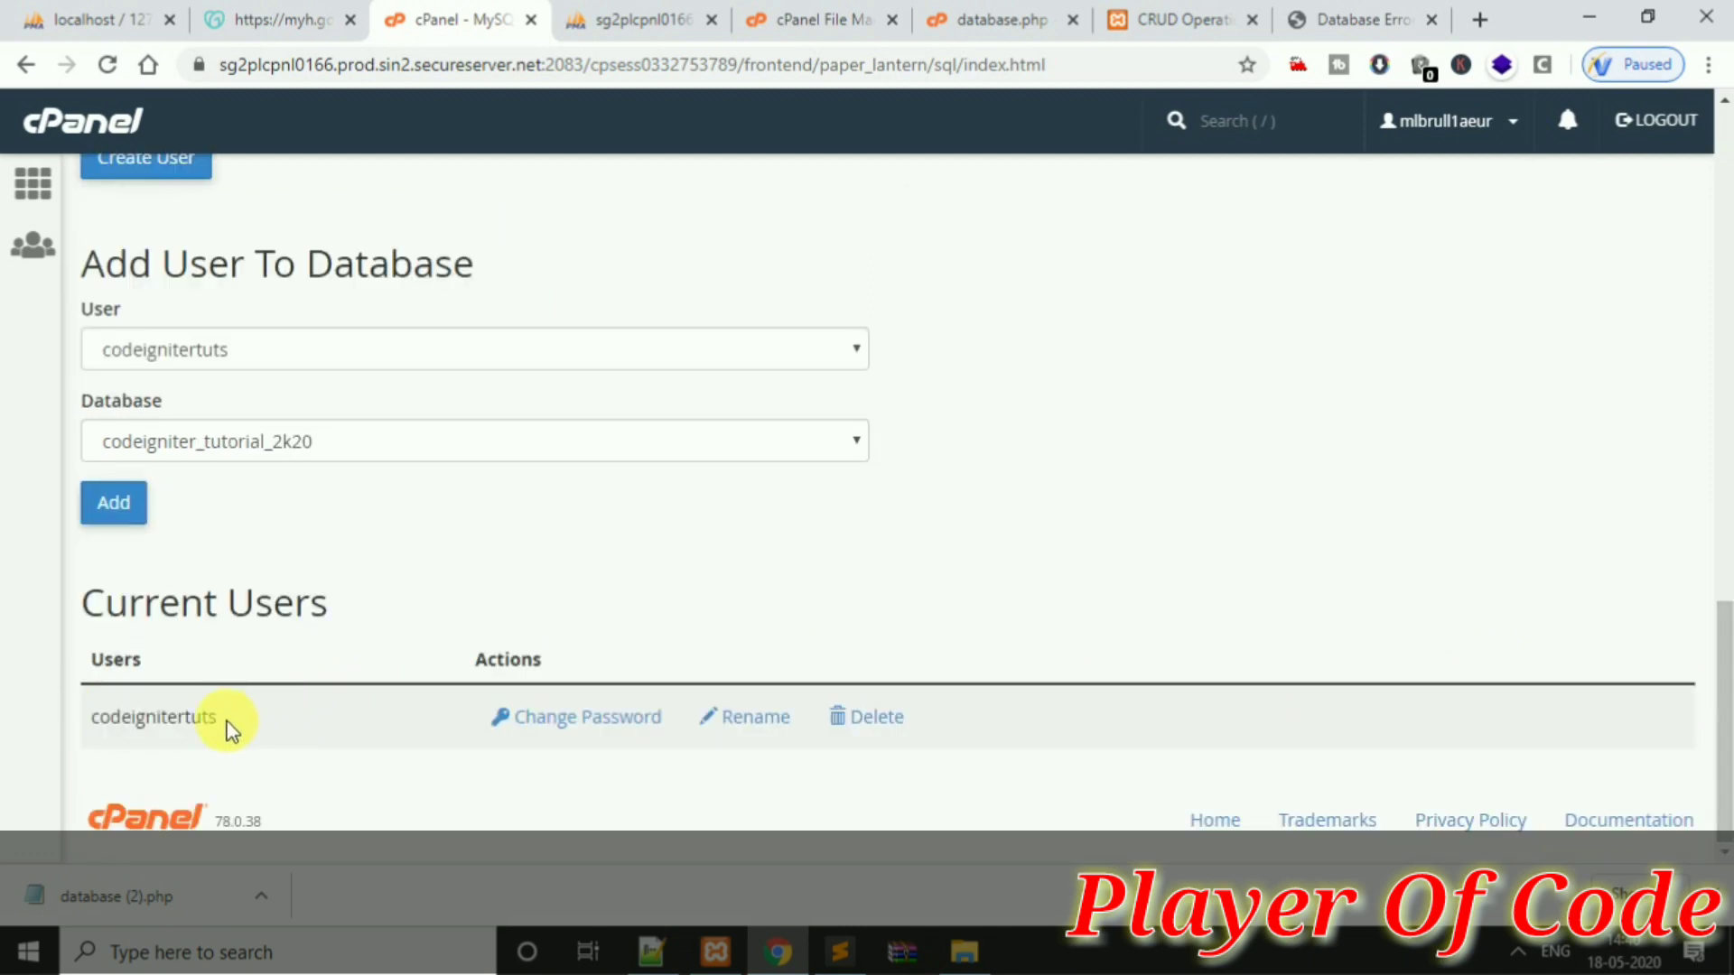
{"action": "left_click_drag", "start_coordinate": [227, 723], "coordinate": [101, 720]}
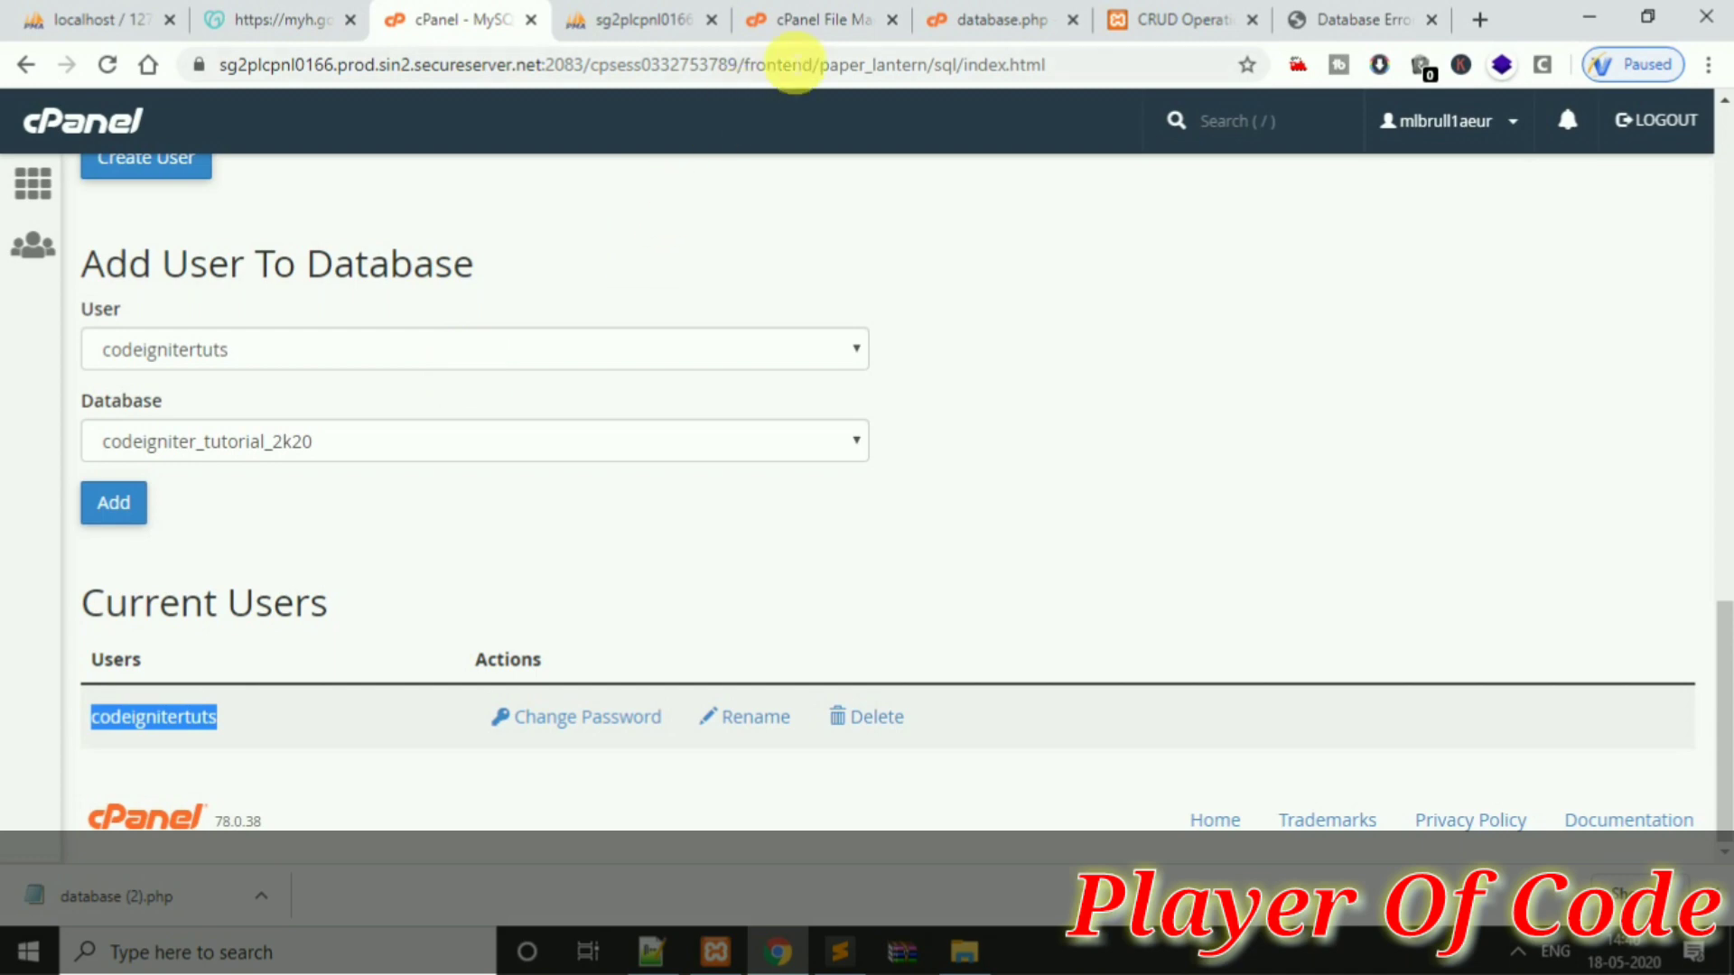
Replace root with the MySQL user's name, fill in the password, and save database.php
{"action": "left_click", "coordinate": [799, 21]}
{"action": "left_click", "coordinate": [994, 20]}
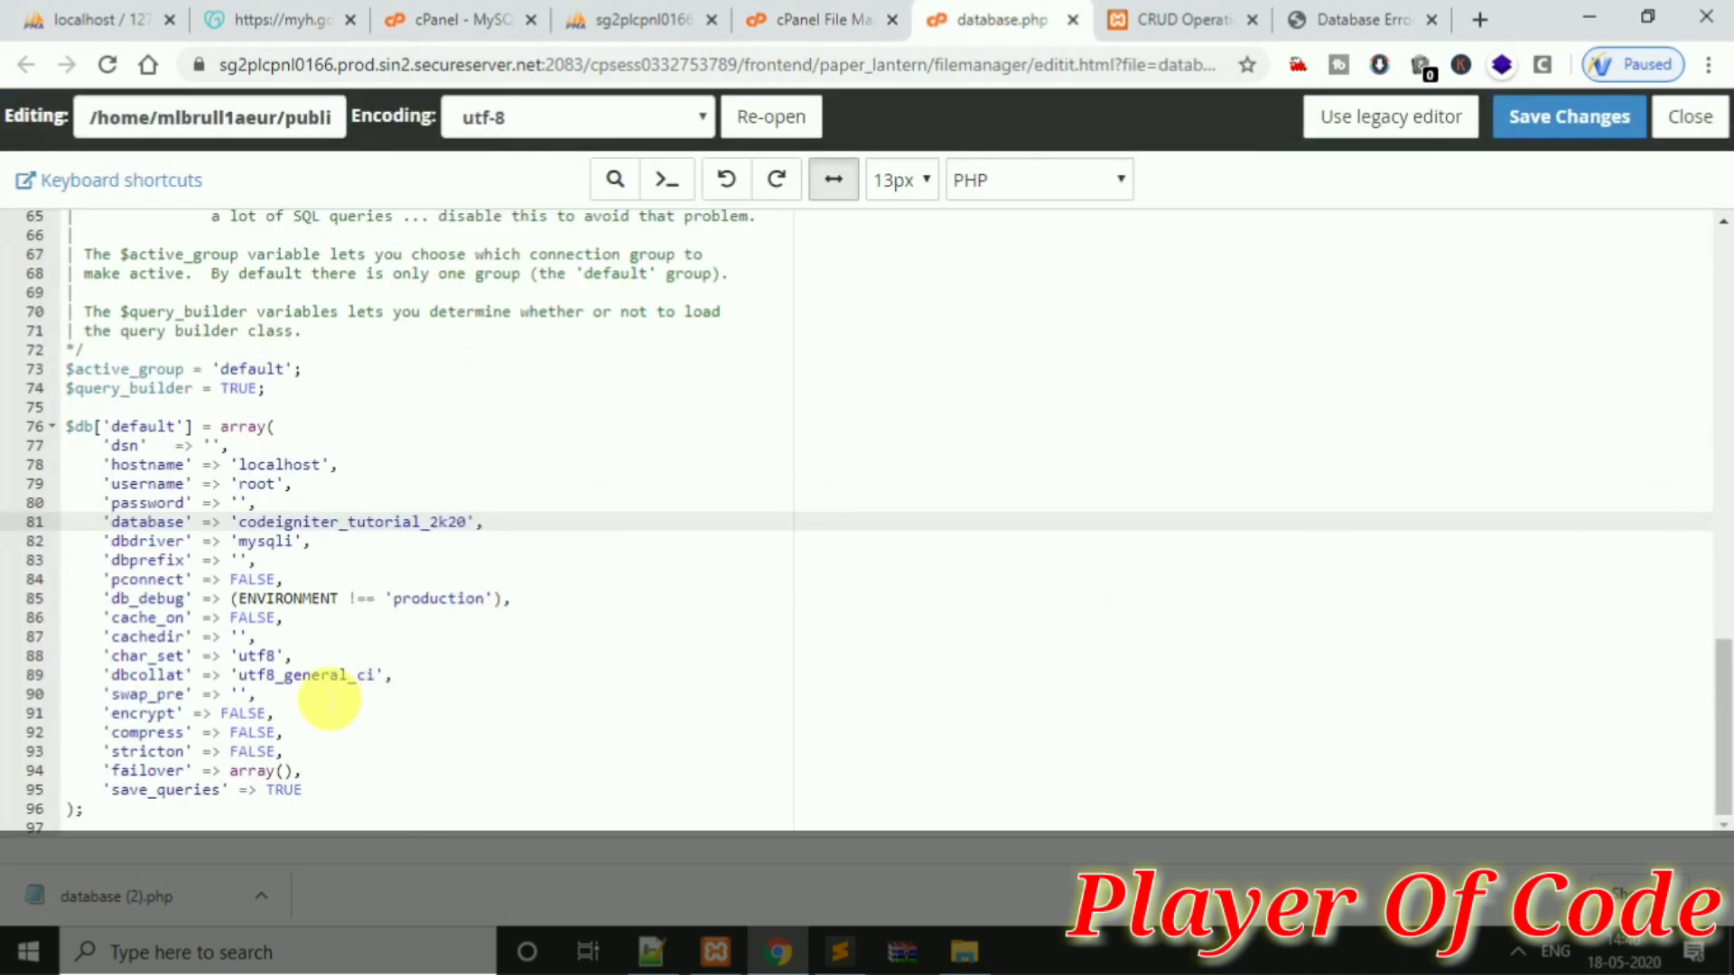
{"action": "left_click", "coordinate": [241, 503]}
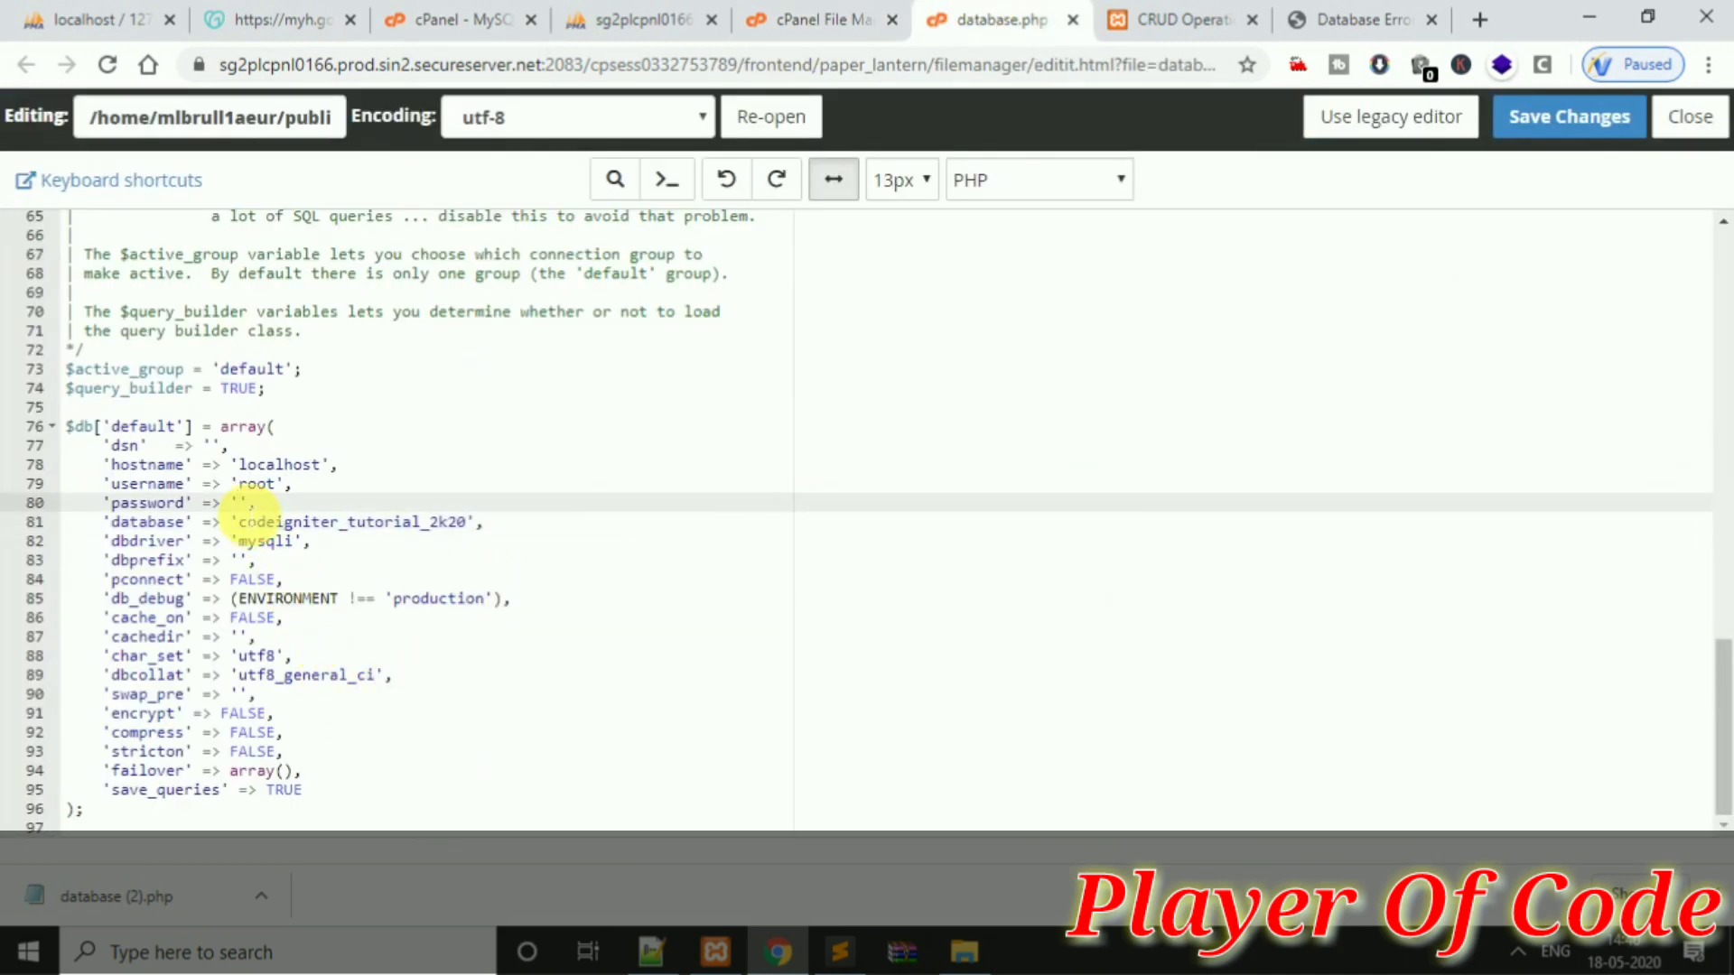
{"action": "key", "text": "ctrl+v"}
{"action": "left_click", "coordinate": [275, 484]}
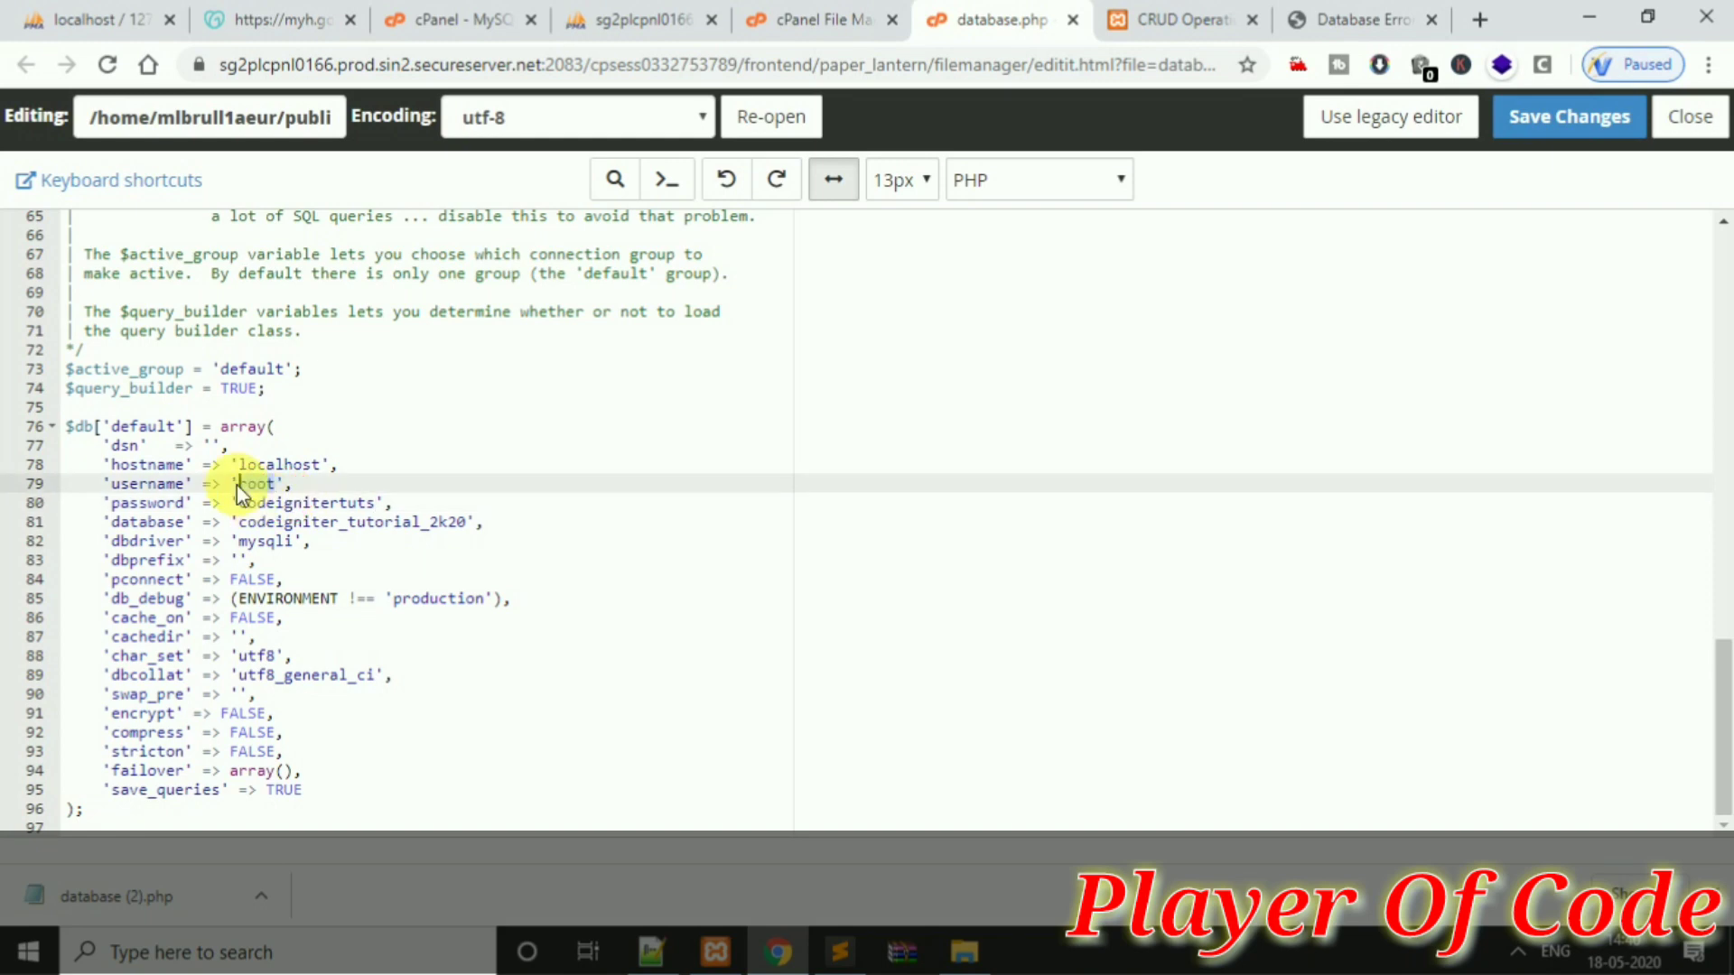
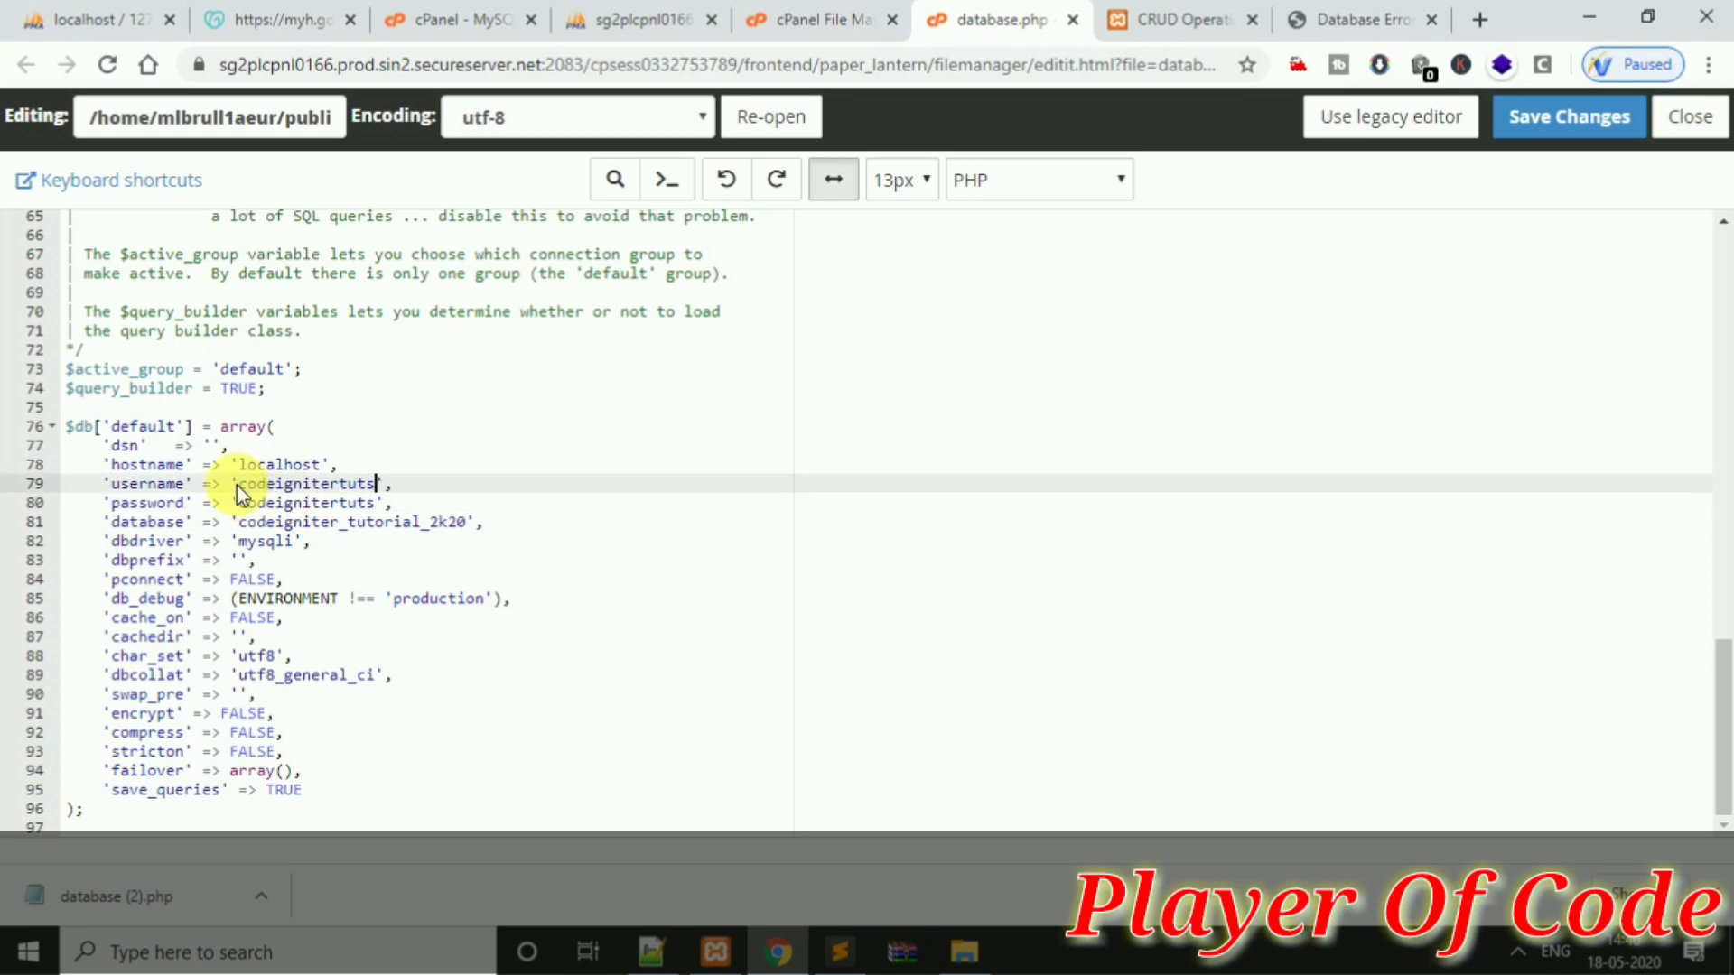
{"action": "left_click", "coordinate": [1617, 127]}
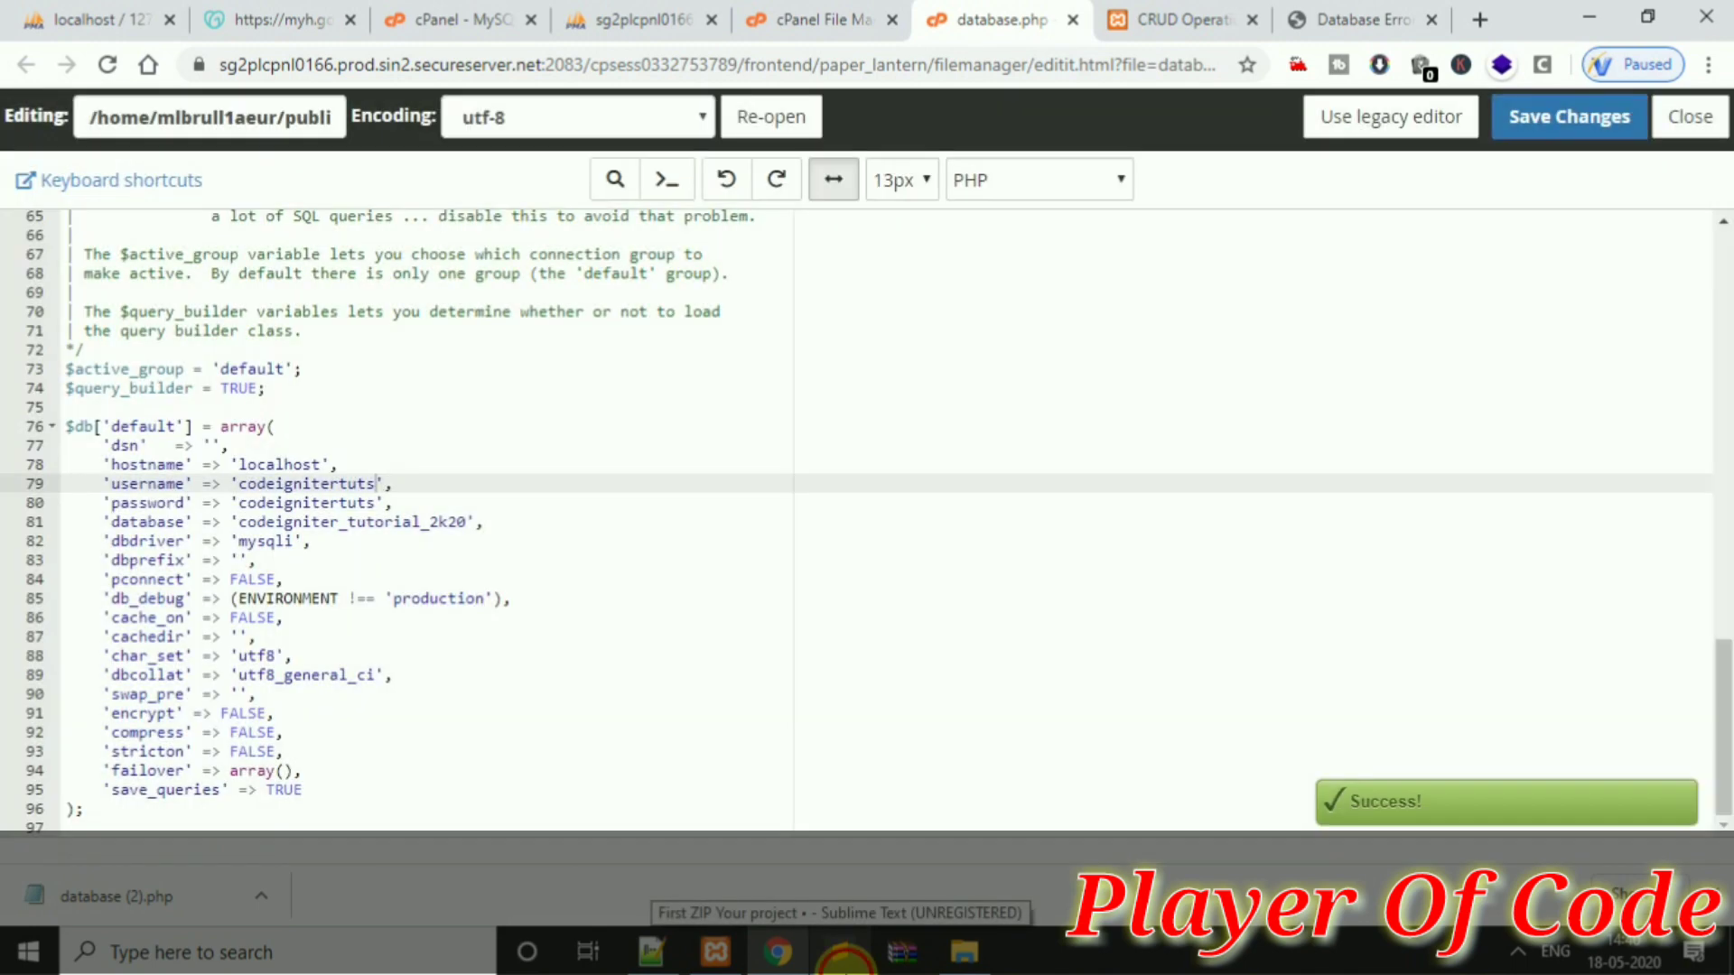
{"action": "left_click", "coordinate": [840, 952]}
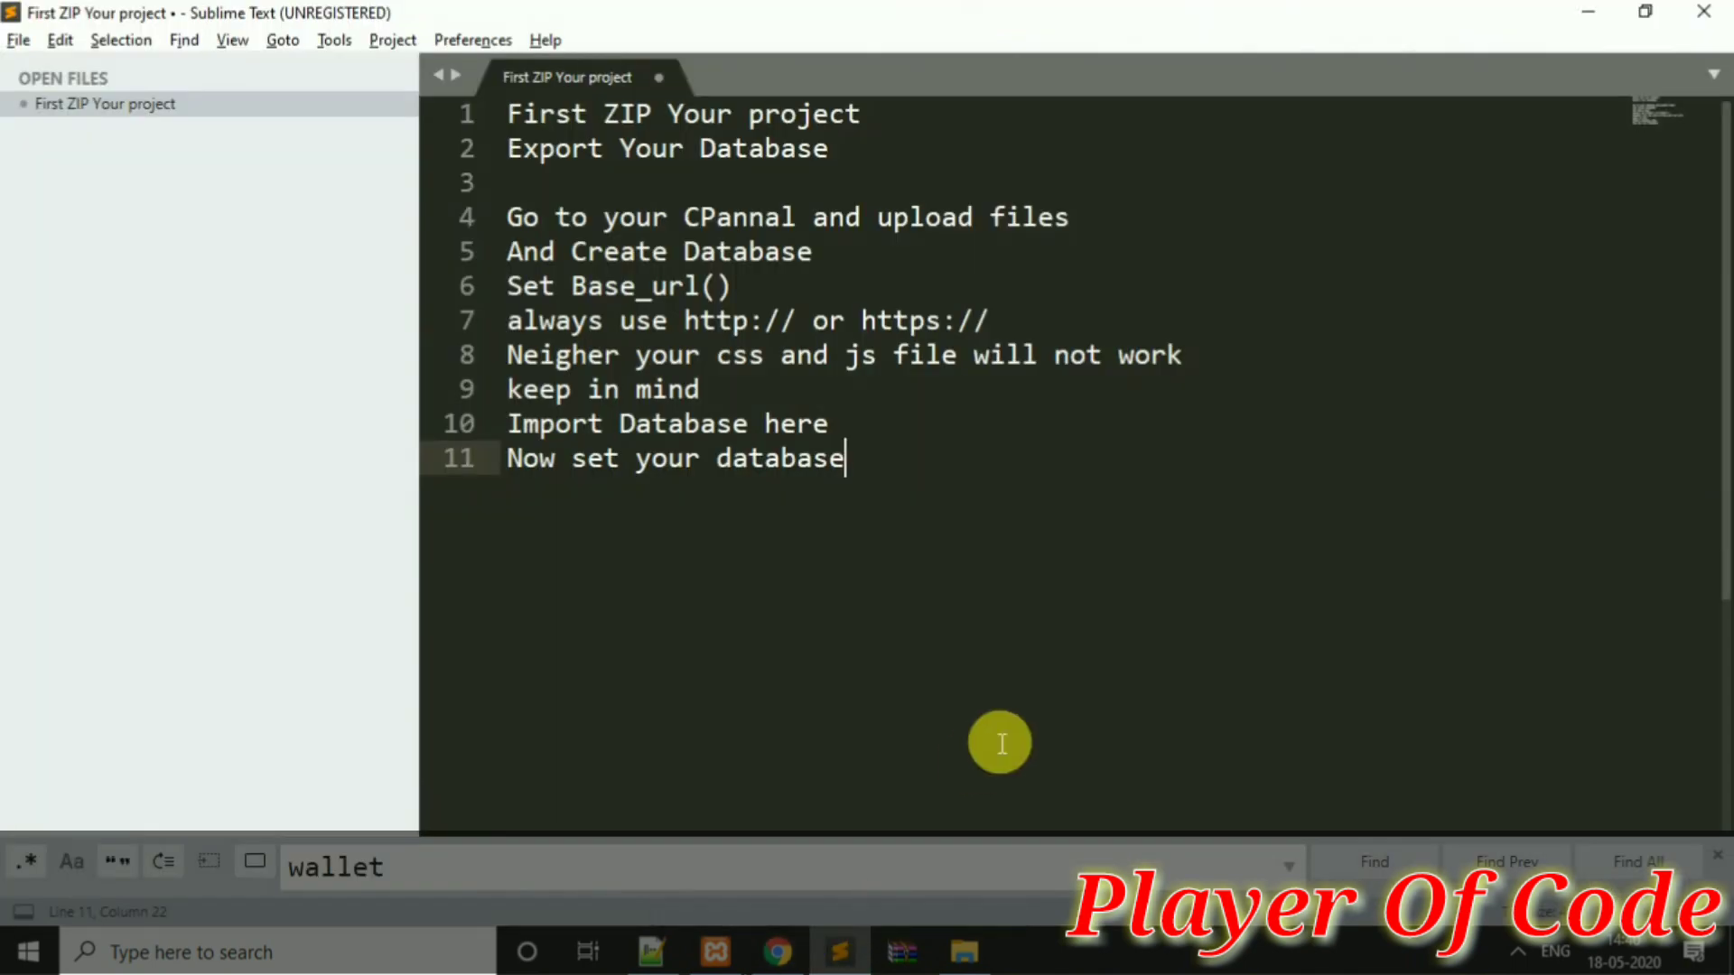
Add the note 'Now all done let's check now' and bring up the live site's database error
{"action": "key", "text": "Return"}
{"action": "type", "text": "Now all done let's check now"}
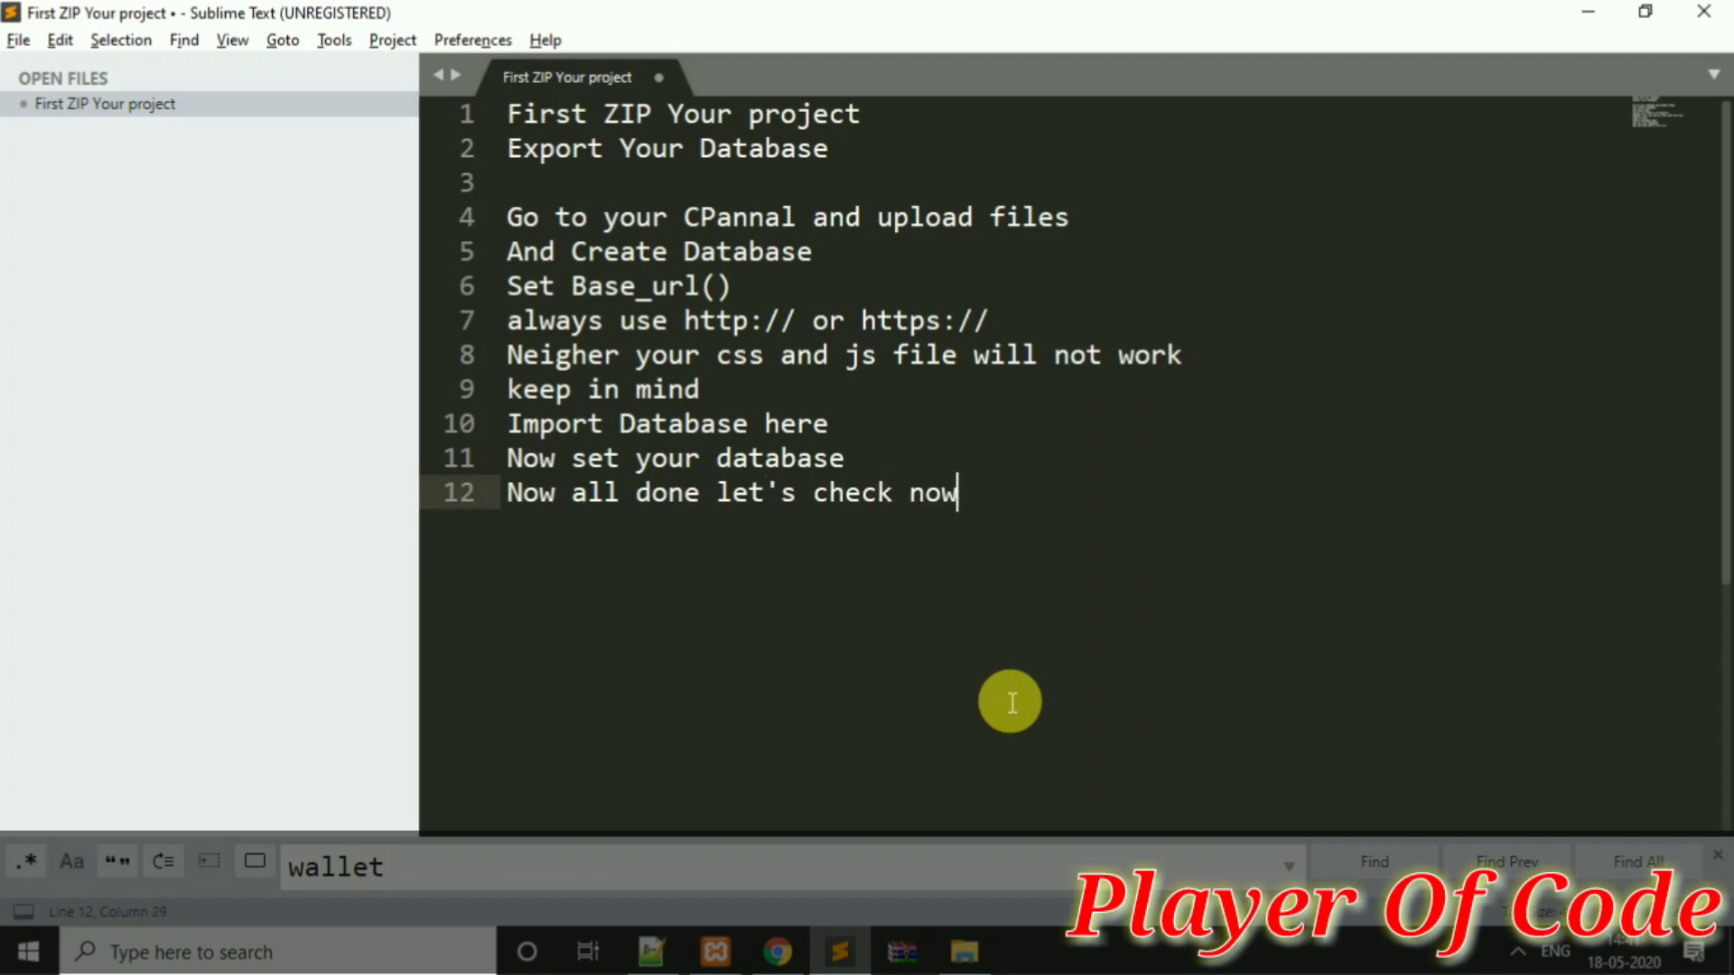
{"action": "key", "text": "alt+Tab"}
{"action": "left_click", "coordinate": [1359, 20]}
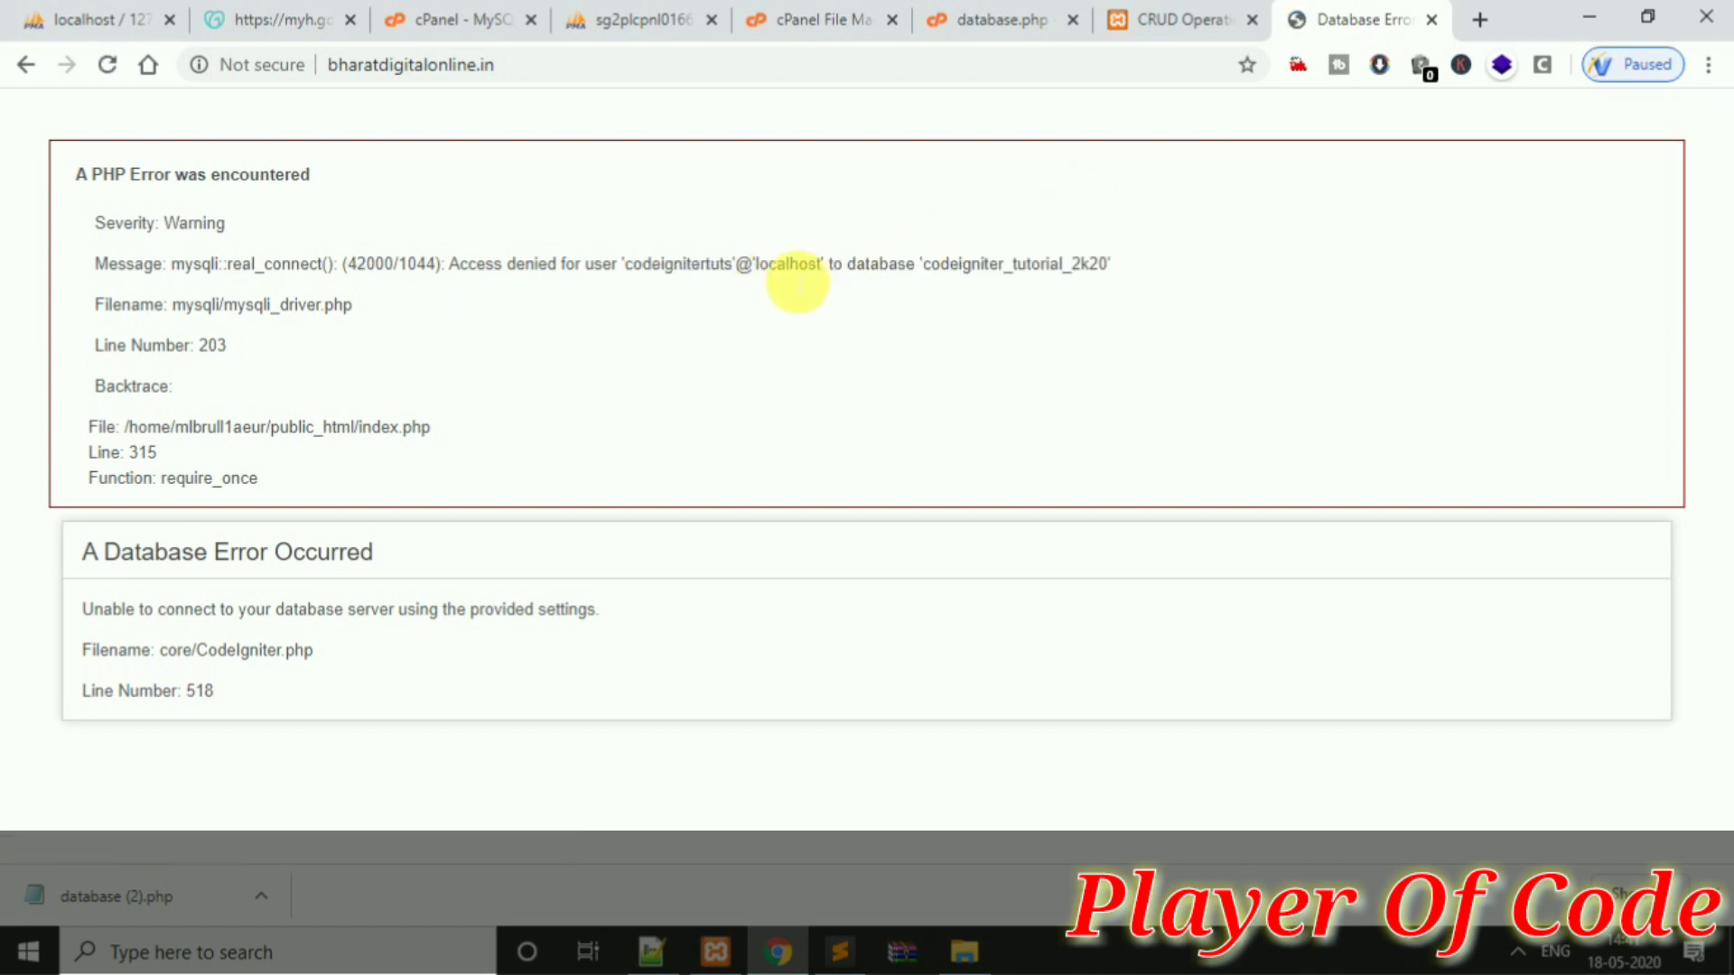
Compare the access-denied error with database.php's saved credentials, then restore the MySQL Databases page
{"action": "left_click_drag", "start_coordinate": [923, 264], "coordinate": [967, 263]}
{"action": "left_click", "coordinate": [1113, 258]}
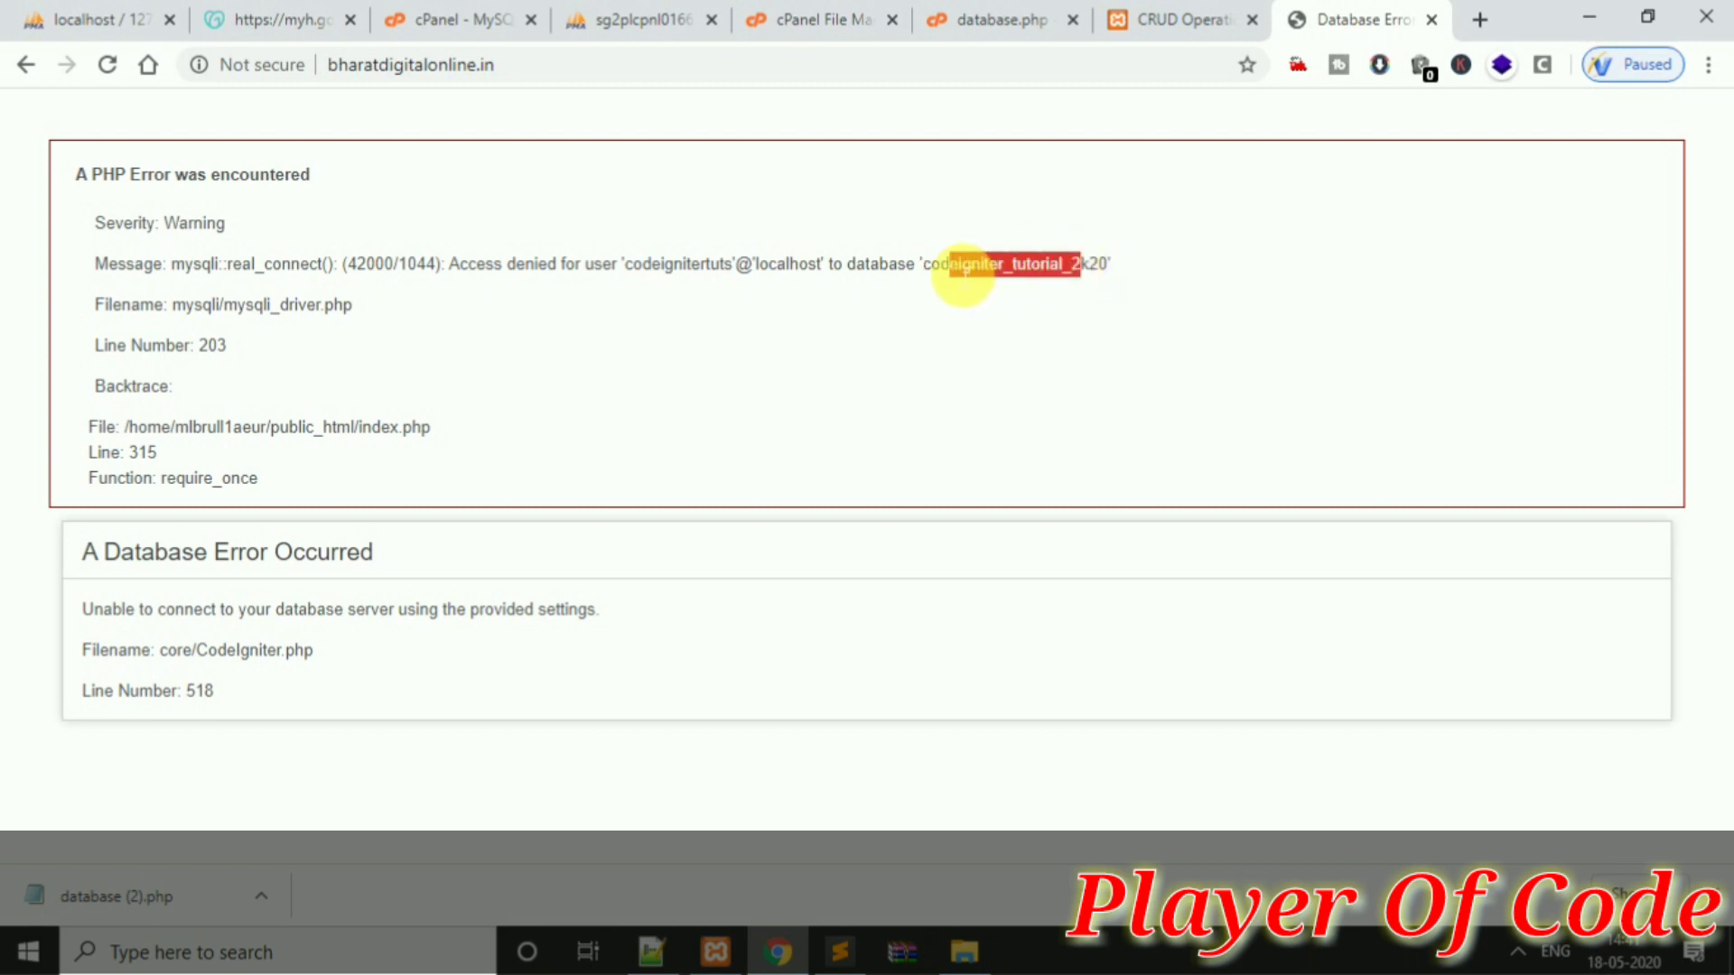
{"action": "left_click", "coordinate": [1045, 277]}
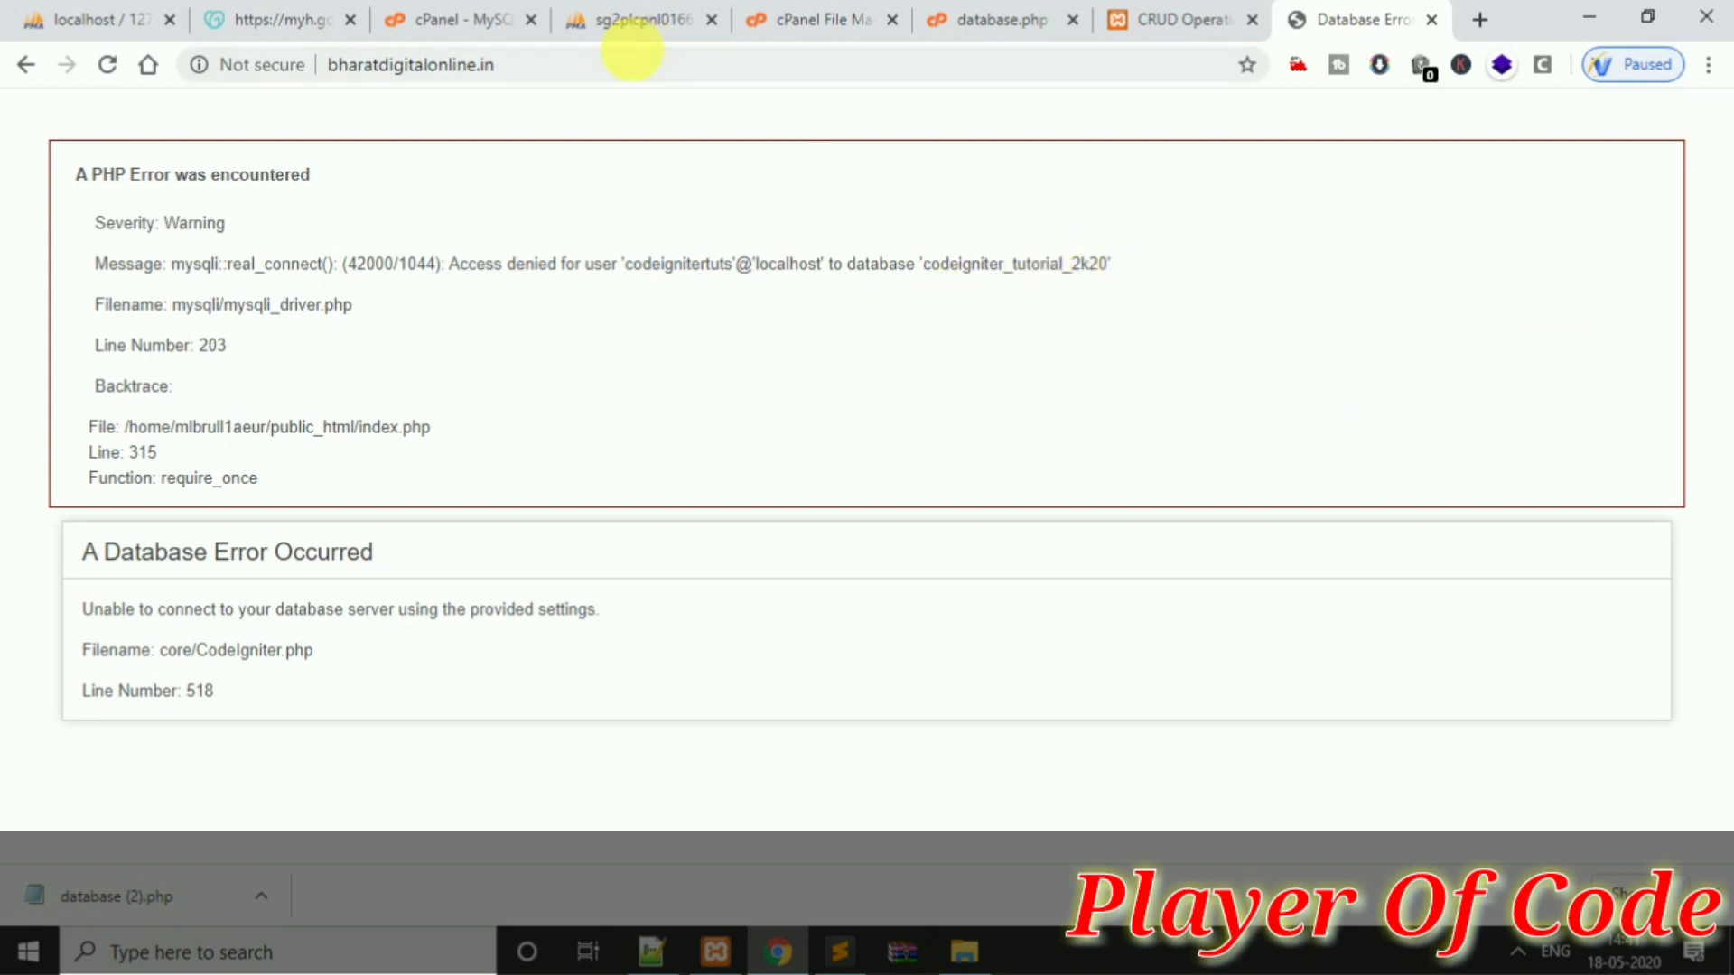
{"action": "left_click_drag", "start_coordinate": [816, 264], "coordinate": [889, 263]}
{"action": "left_click", "coordinate": [531, 19]}
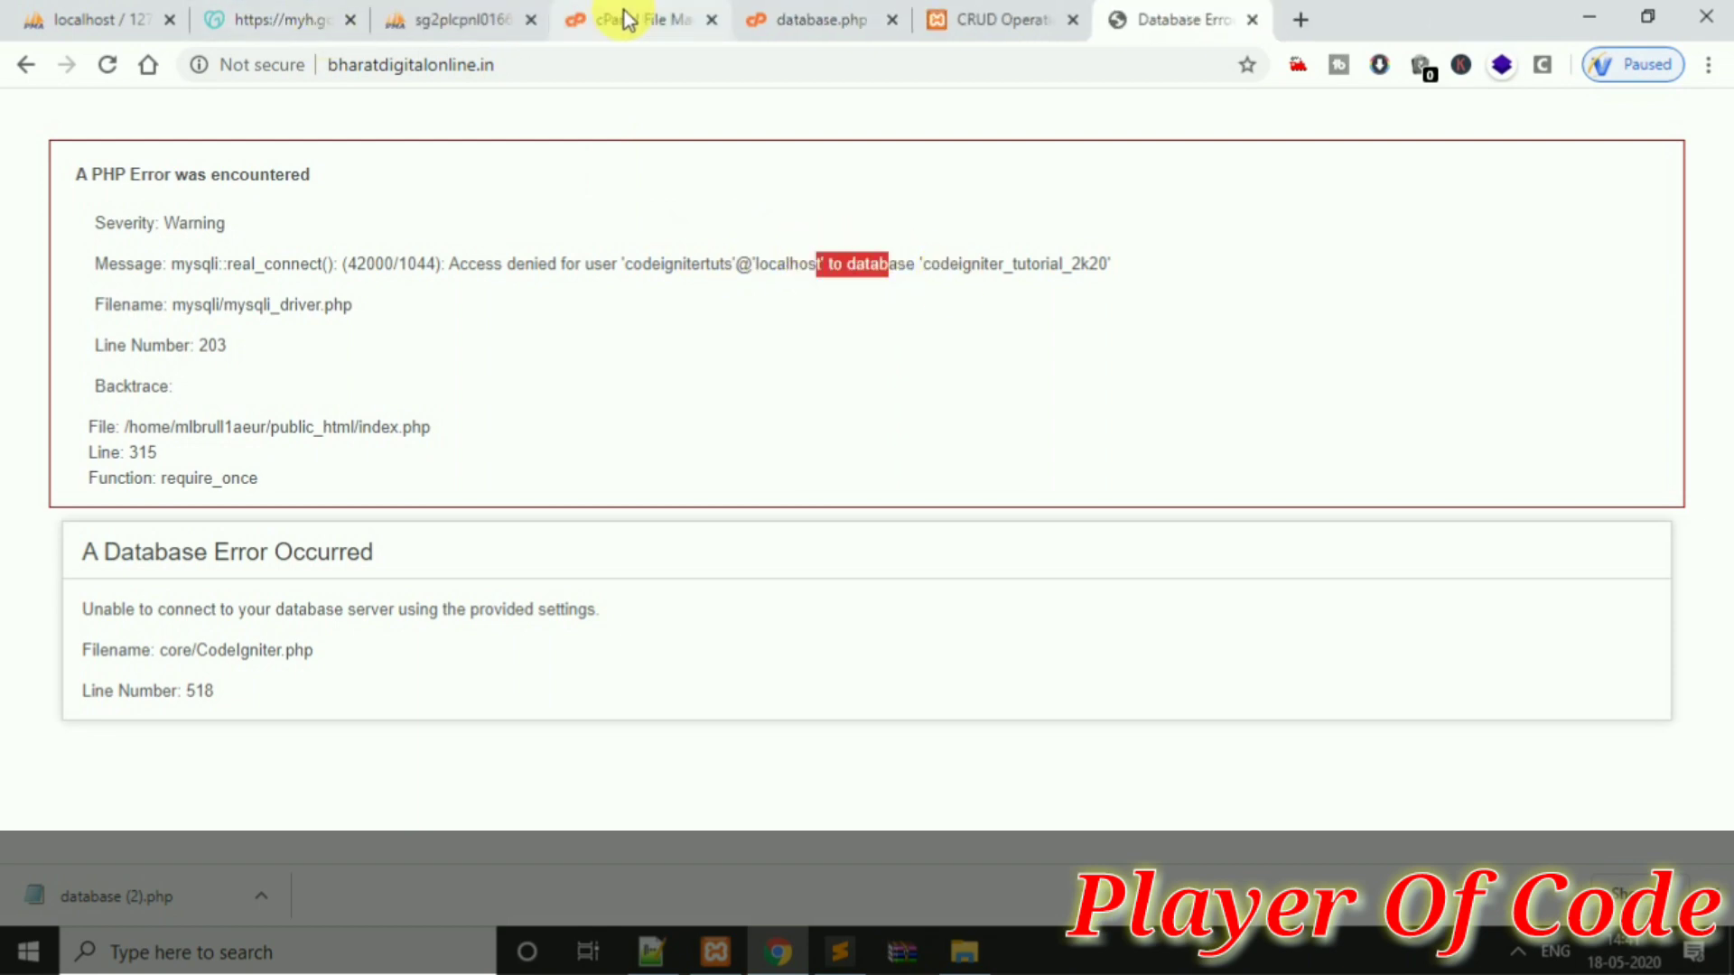
{"action": "left_click", "coordinate": [522, 14]}
{"action": "left_click", "coordinate": [669, 13]}
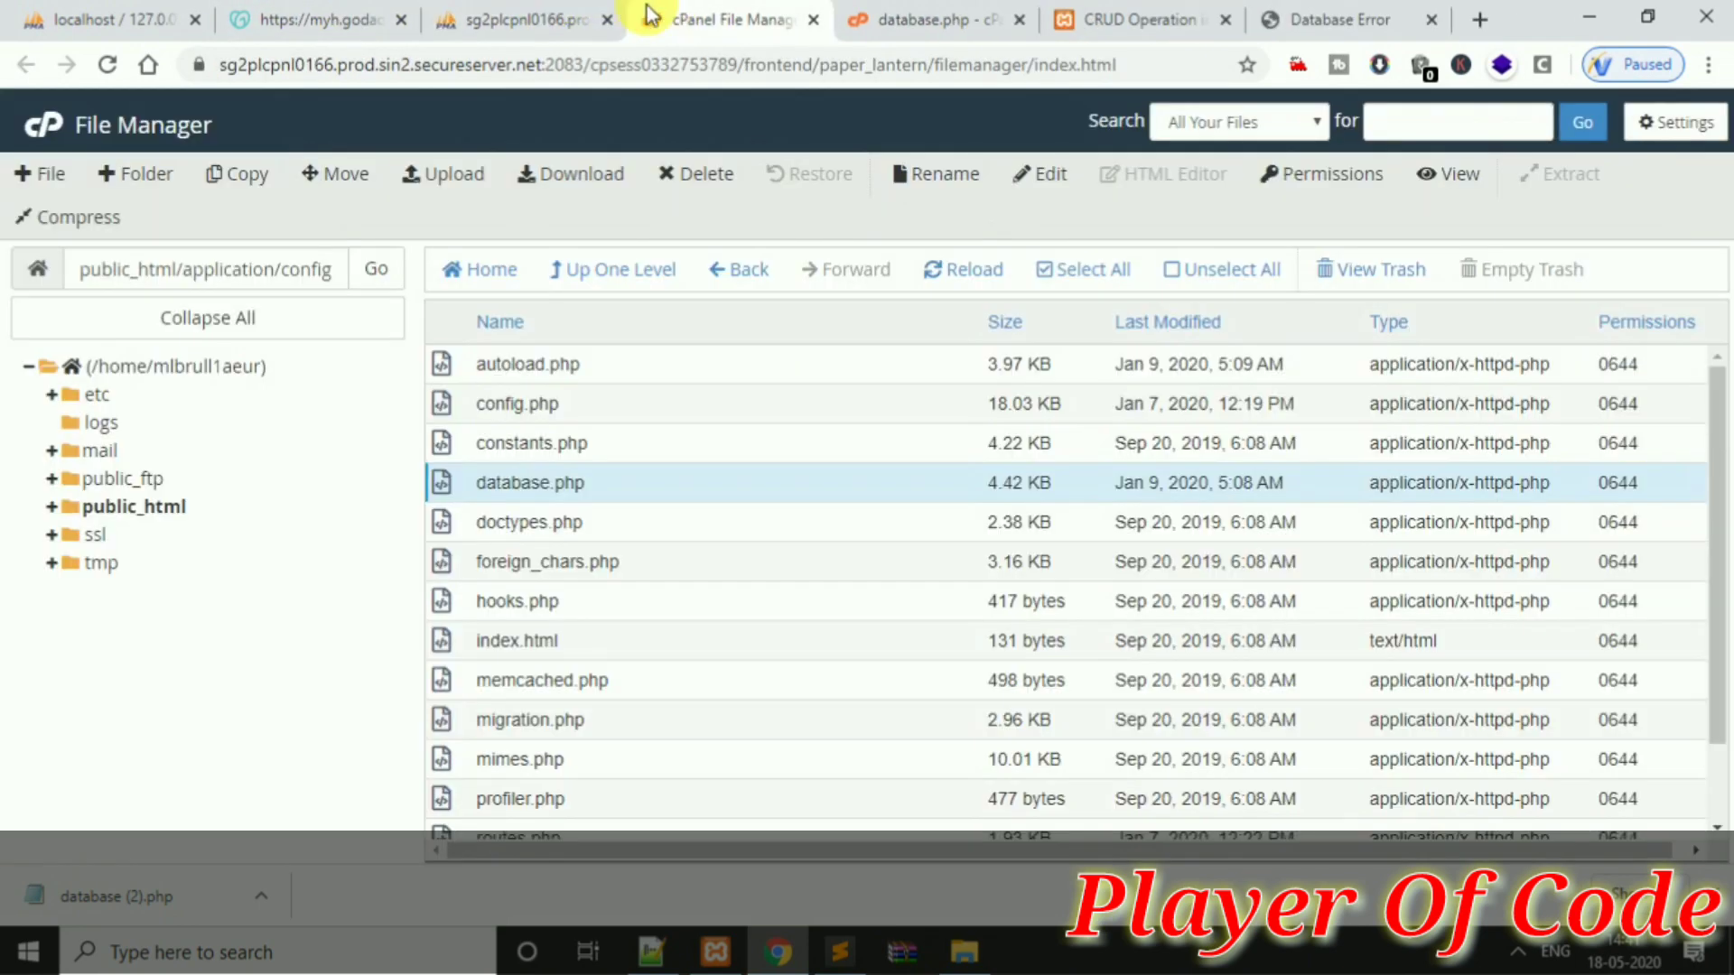
{"action": "left_click", "coordinate": [939, 18]}
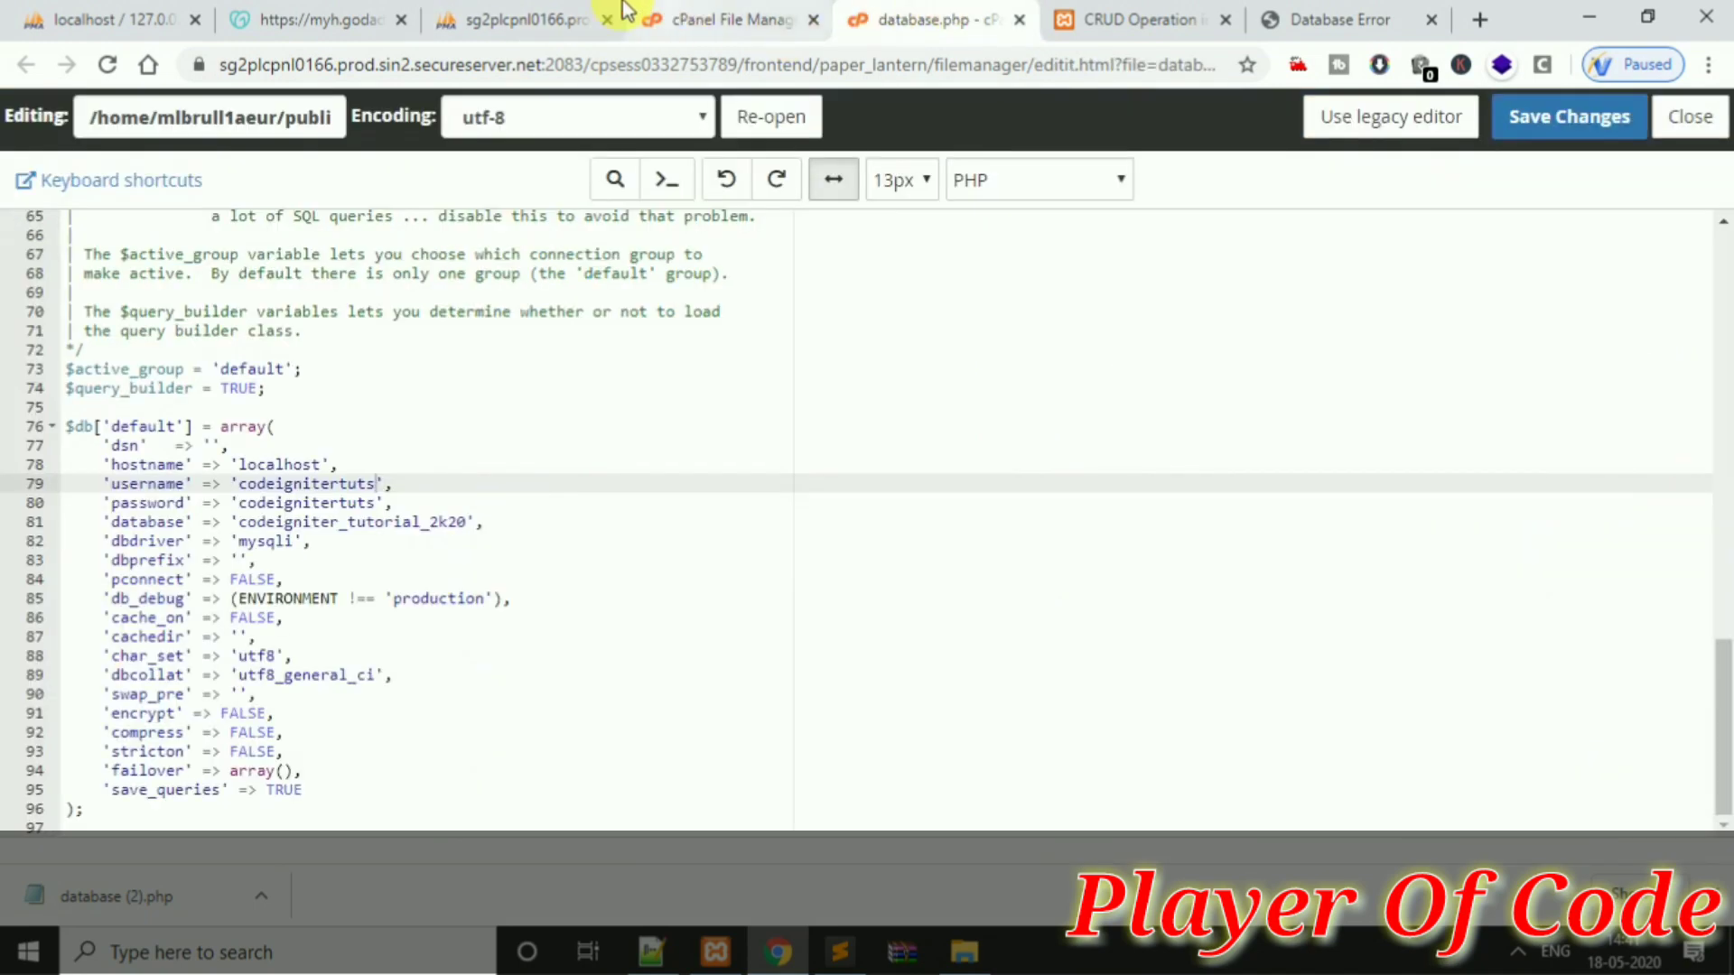
{"action": "left_click", "coordinate": [485, 14]}
{"action": "key", "text": "ctrl+shift+t"}
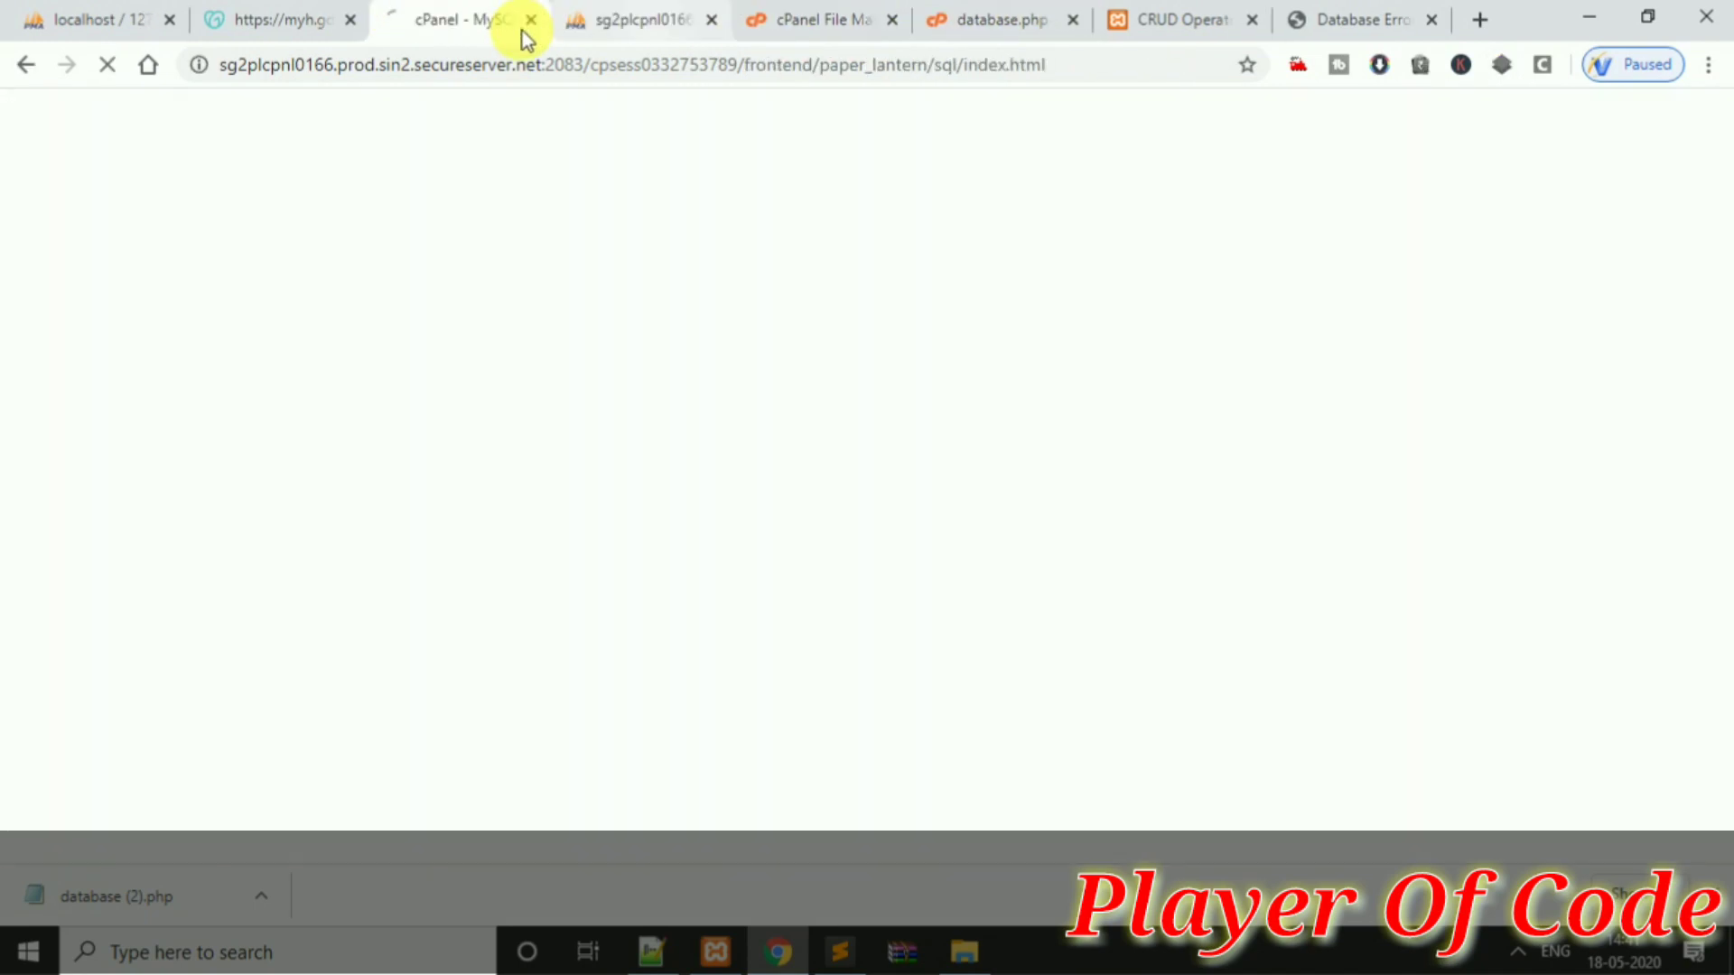
Add the MySQL user to the codeigniter_tutorial_2k20 database
{"action": "left_click", "coordinate": [642, 27]}
{"action": "left_click", "coordinate": [485, 15]}
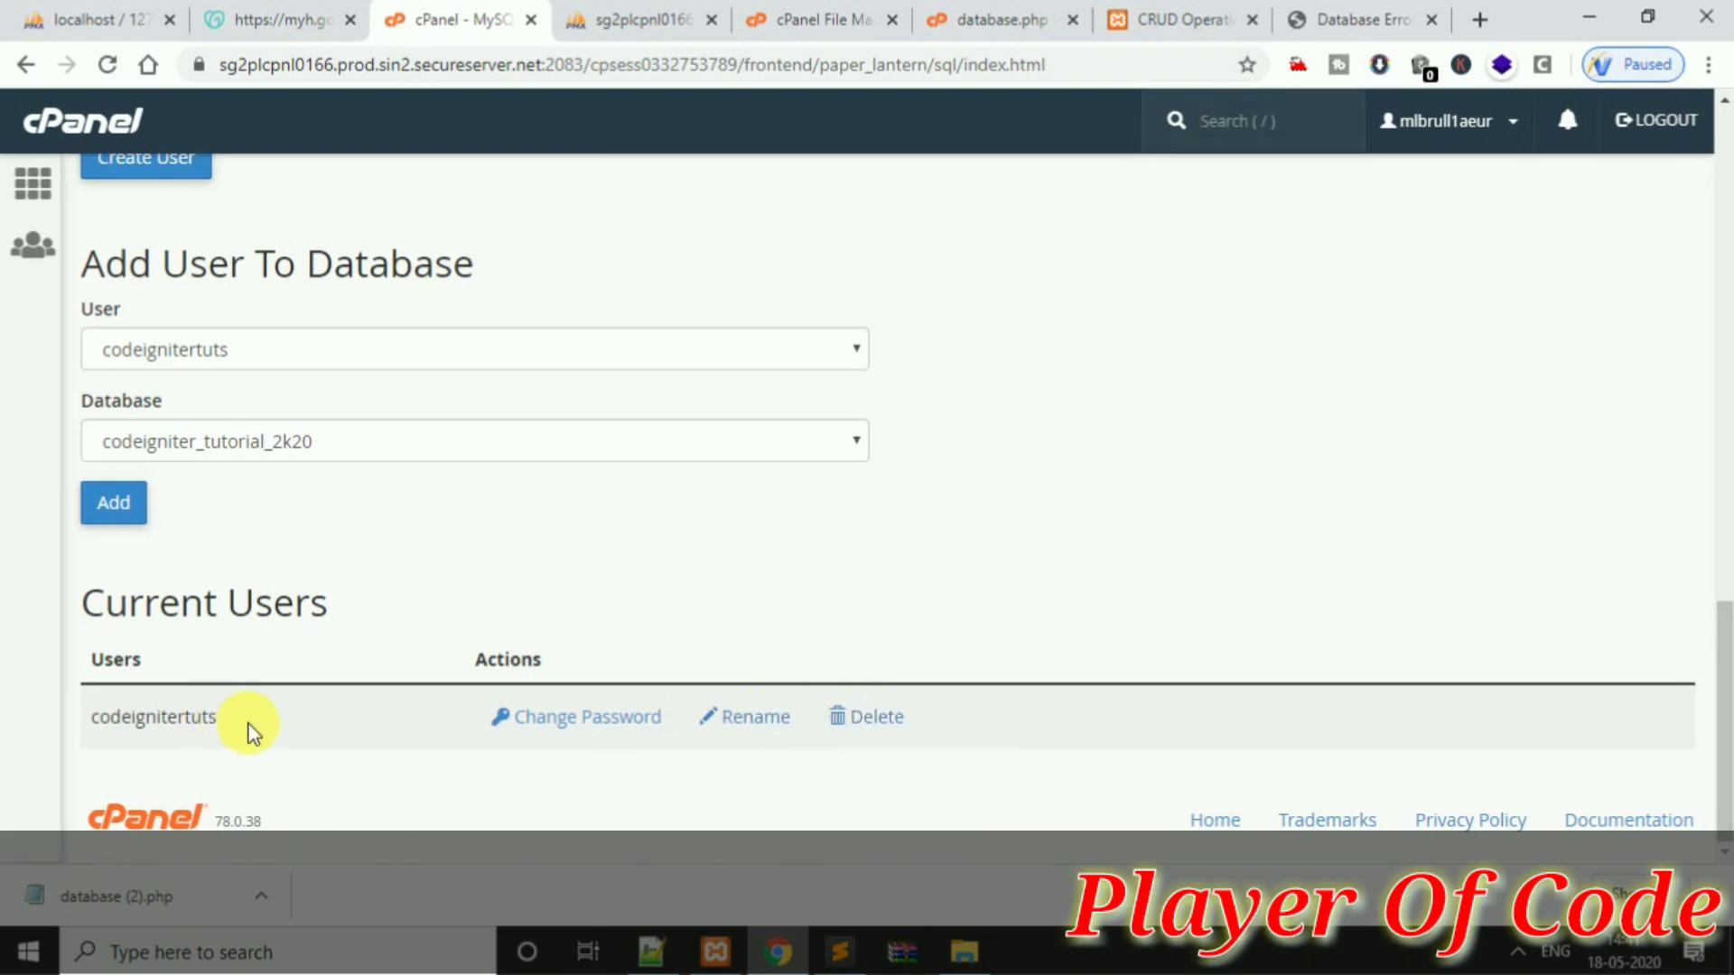
{"action": "left_click_drag", "start_coordinate": [217, 718], "coordinate": [77, 717]}
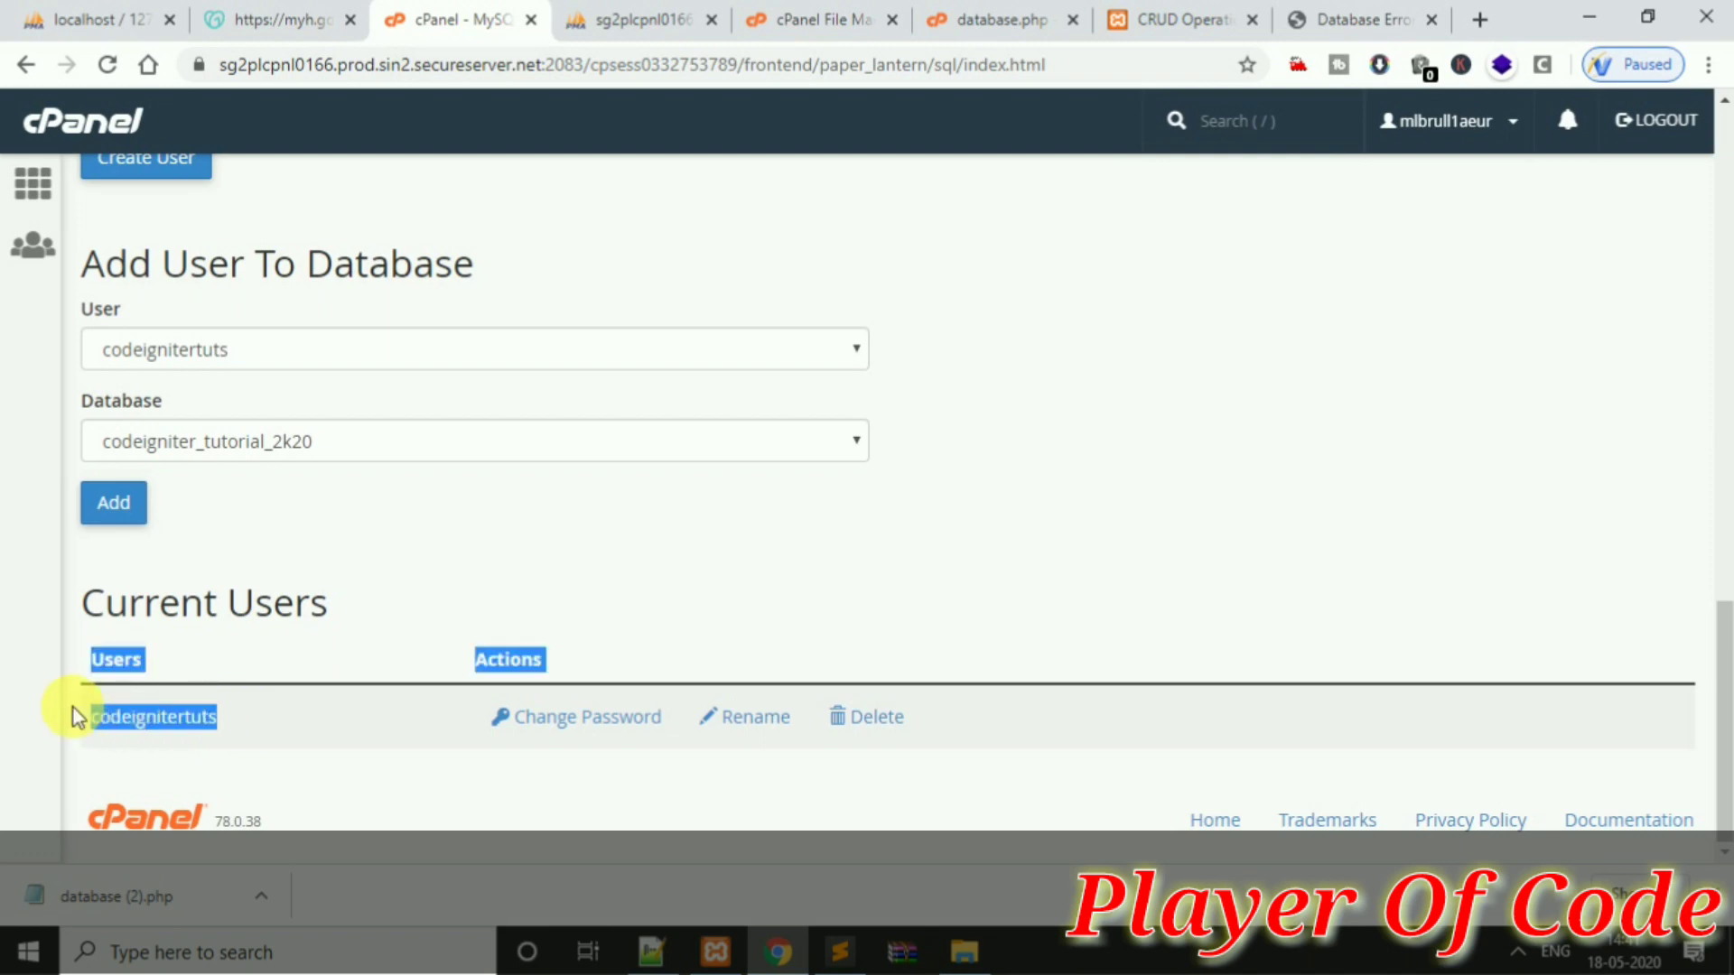
{"action": "left_click_drag", "start_coordinate": [216, 717], "coordinate": [81, 728]}
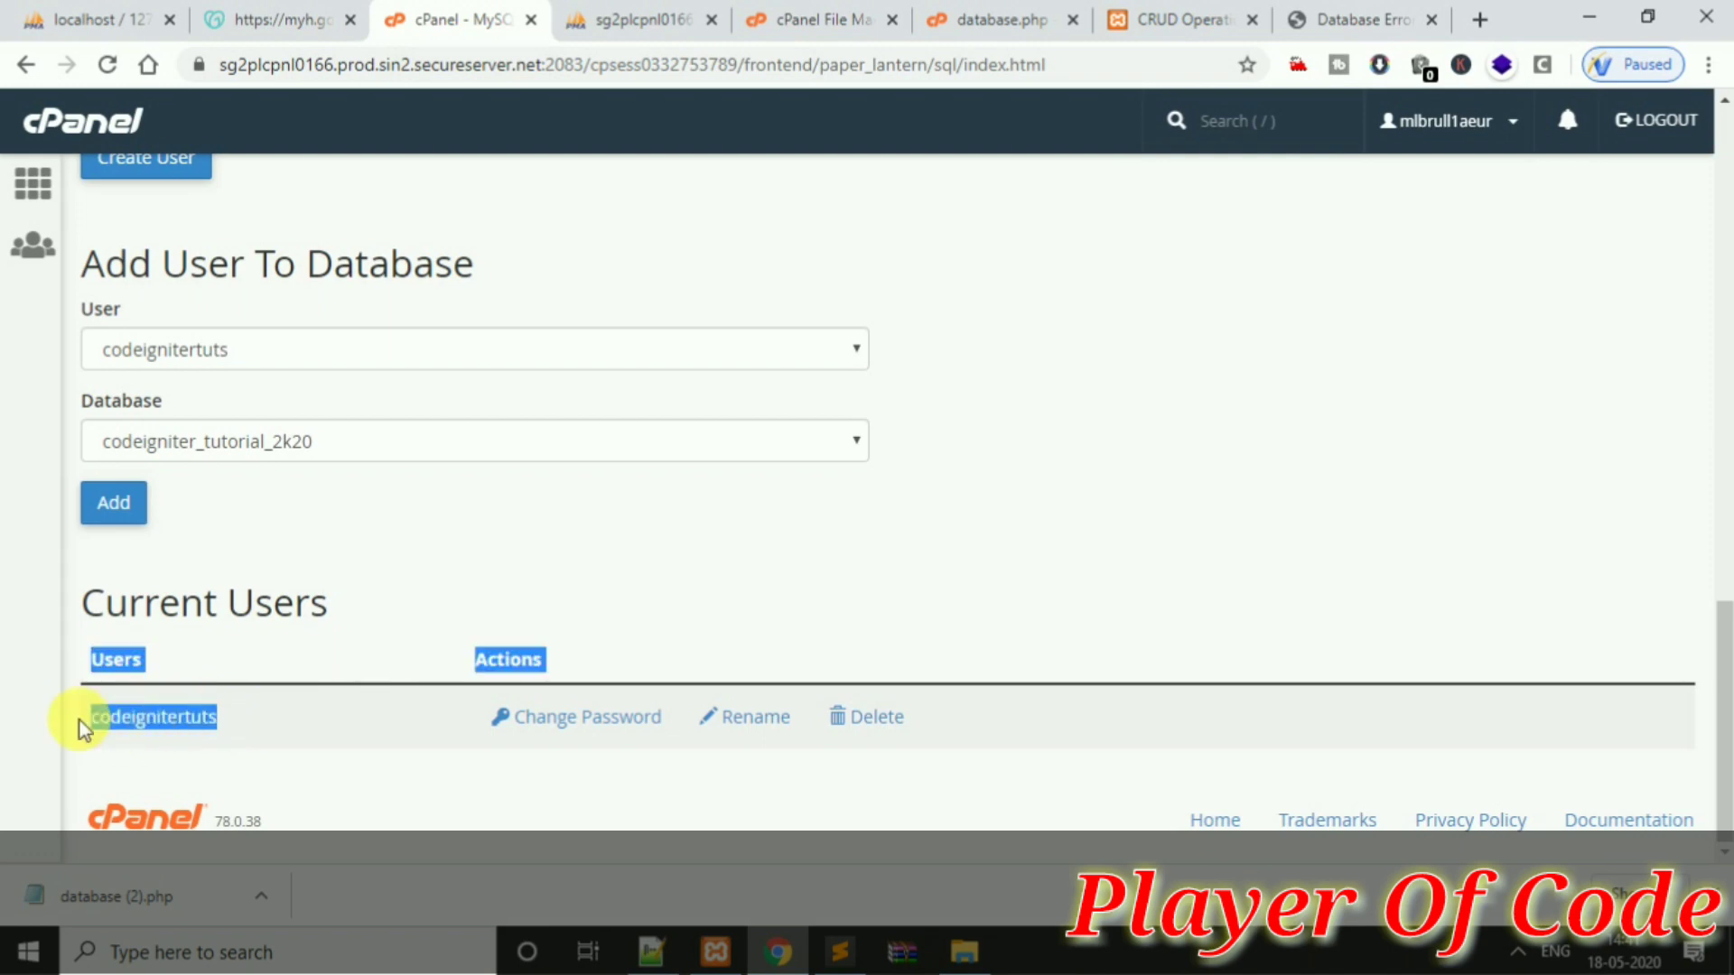
{"action": "left_click", "coordinate": [329, 454]}
{"action": "left_click", "coordinate": [666, 352]}
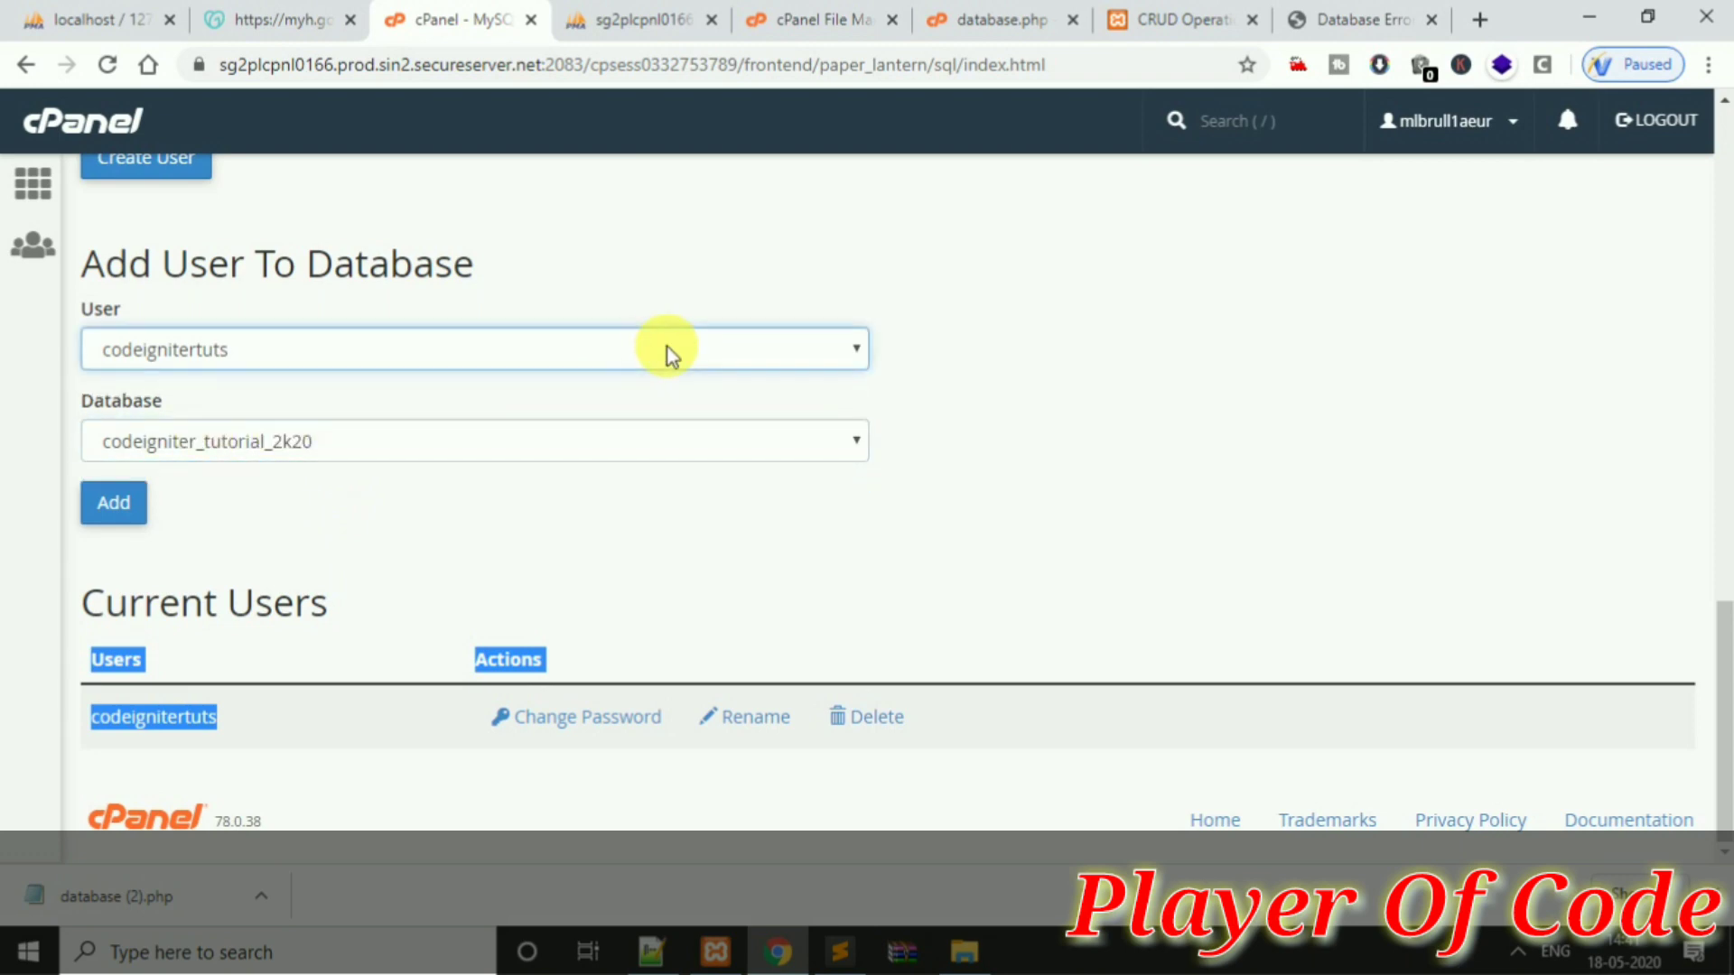
{"action": "left_click", "coordinate": [603, 366]}
{"action": "left_click", "coordinate": [115, 503]}
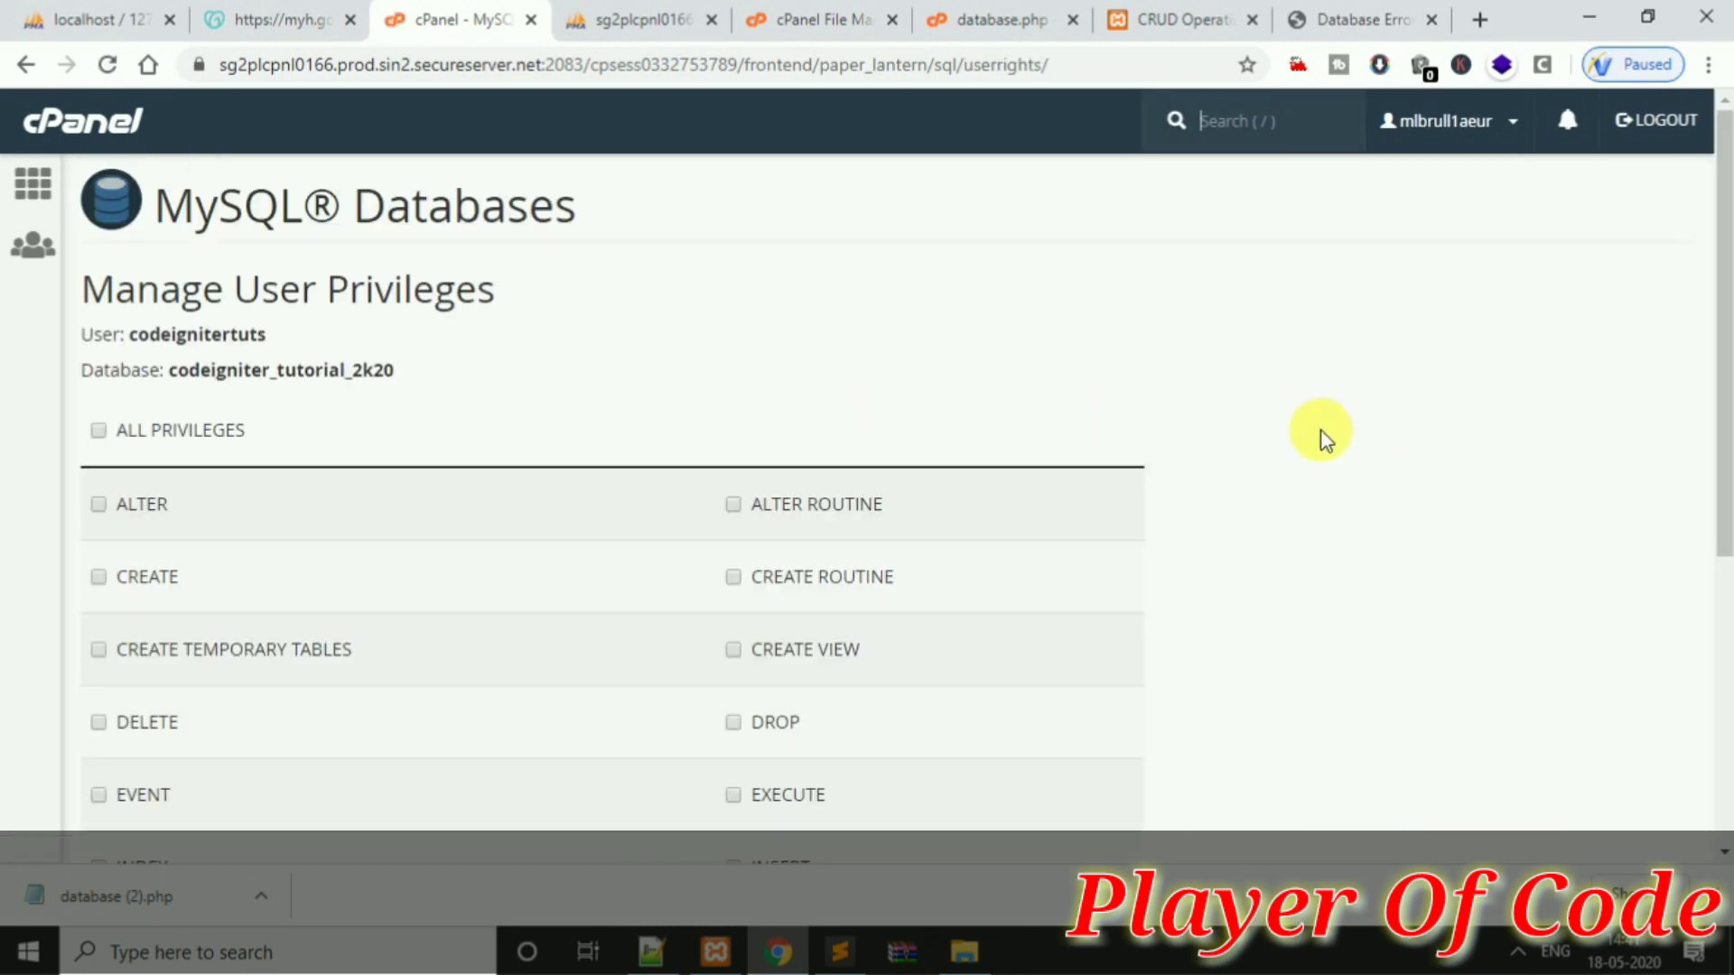
Grant the user ALL PRIVILEGES, save, and reload the live site
{"action": "left_click", "coordinate": [197, 441]}
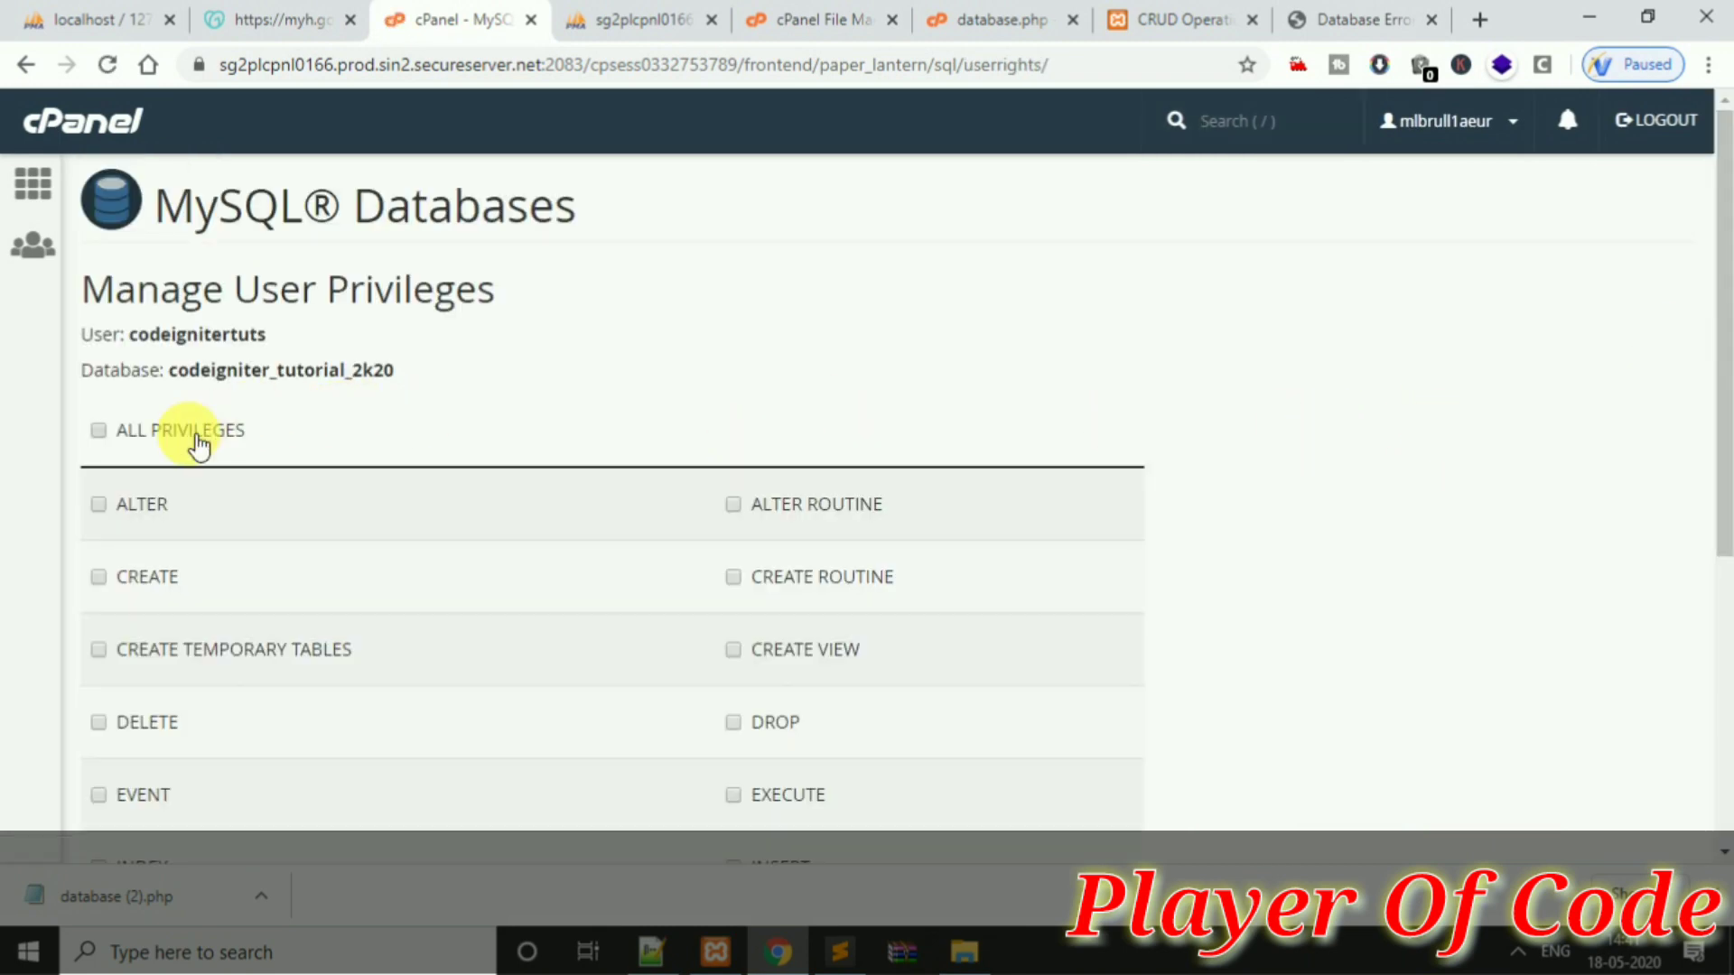
{"action": "left_click_drag", "start_coordinate": [1723, 451], "coordinate": [1723, 656]}
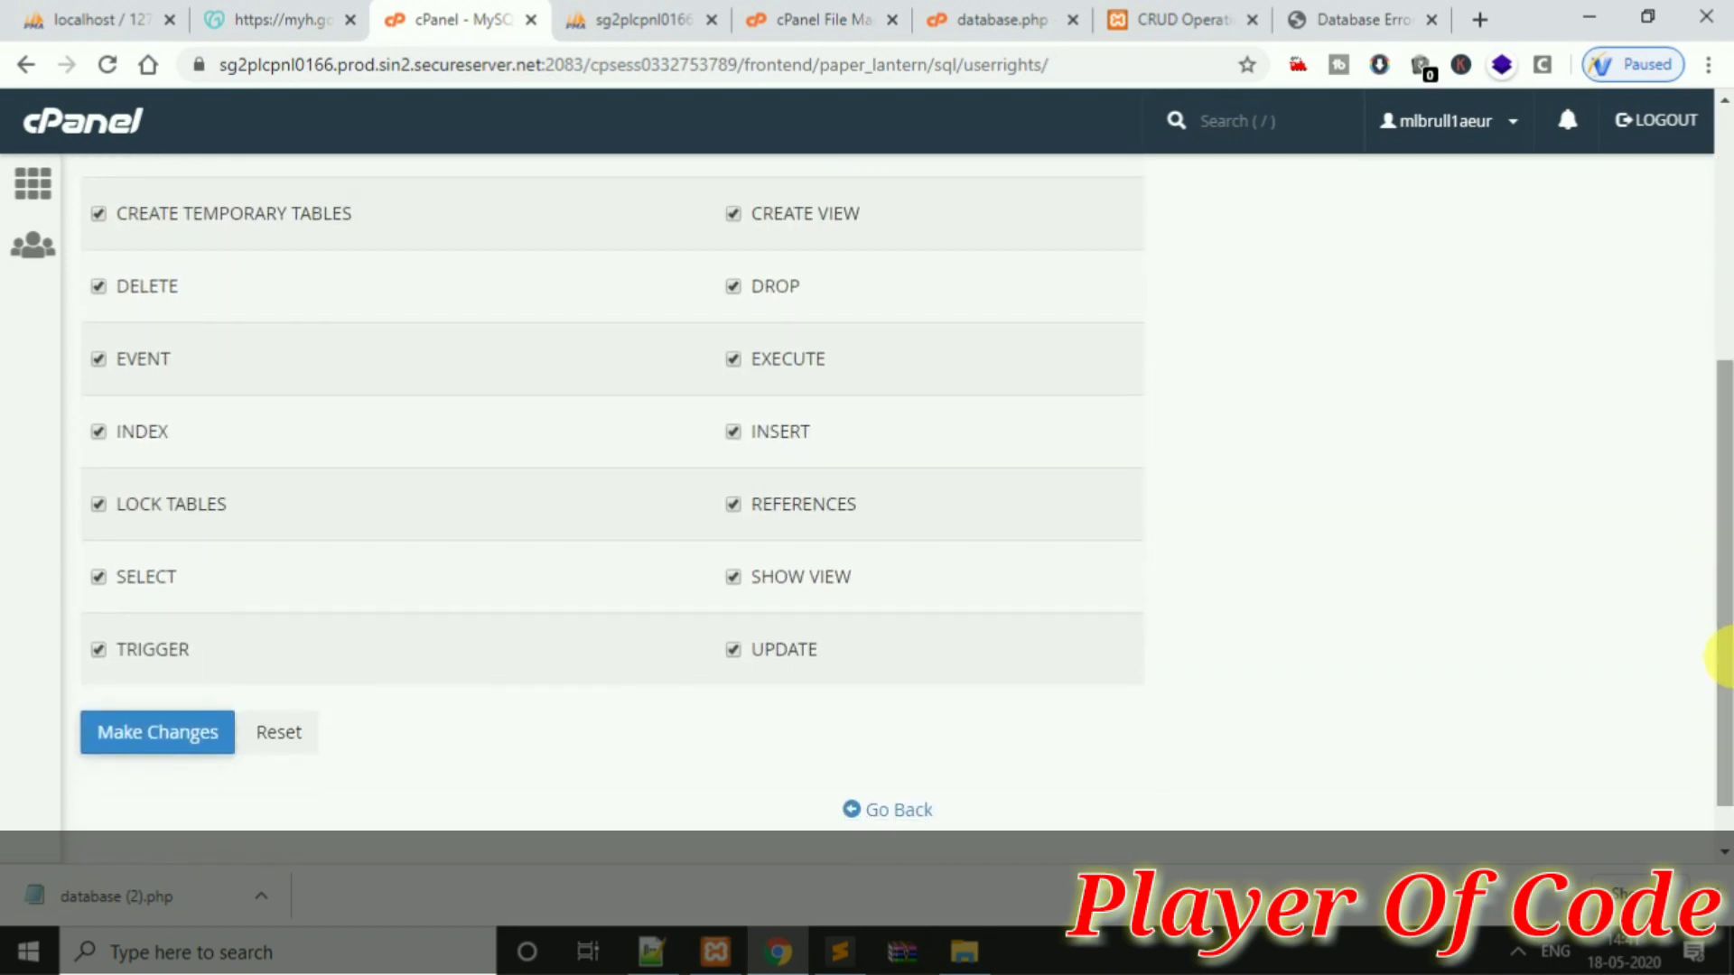
{"action": "left_click", "coordinate": [162, 730]}
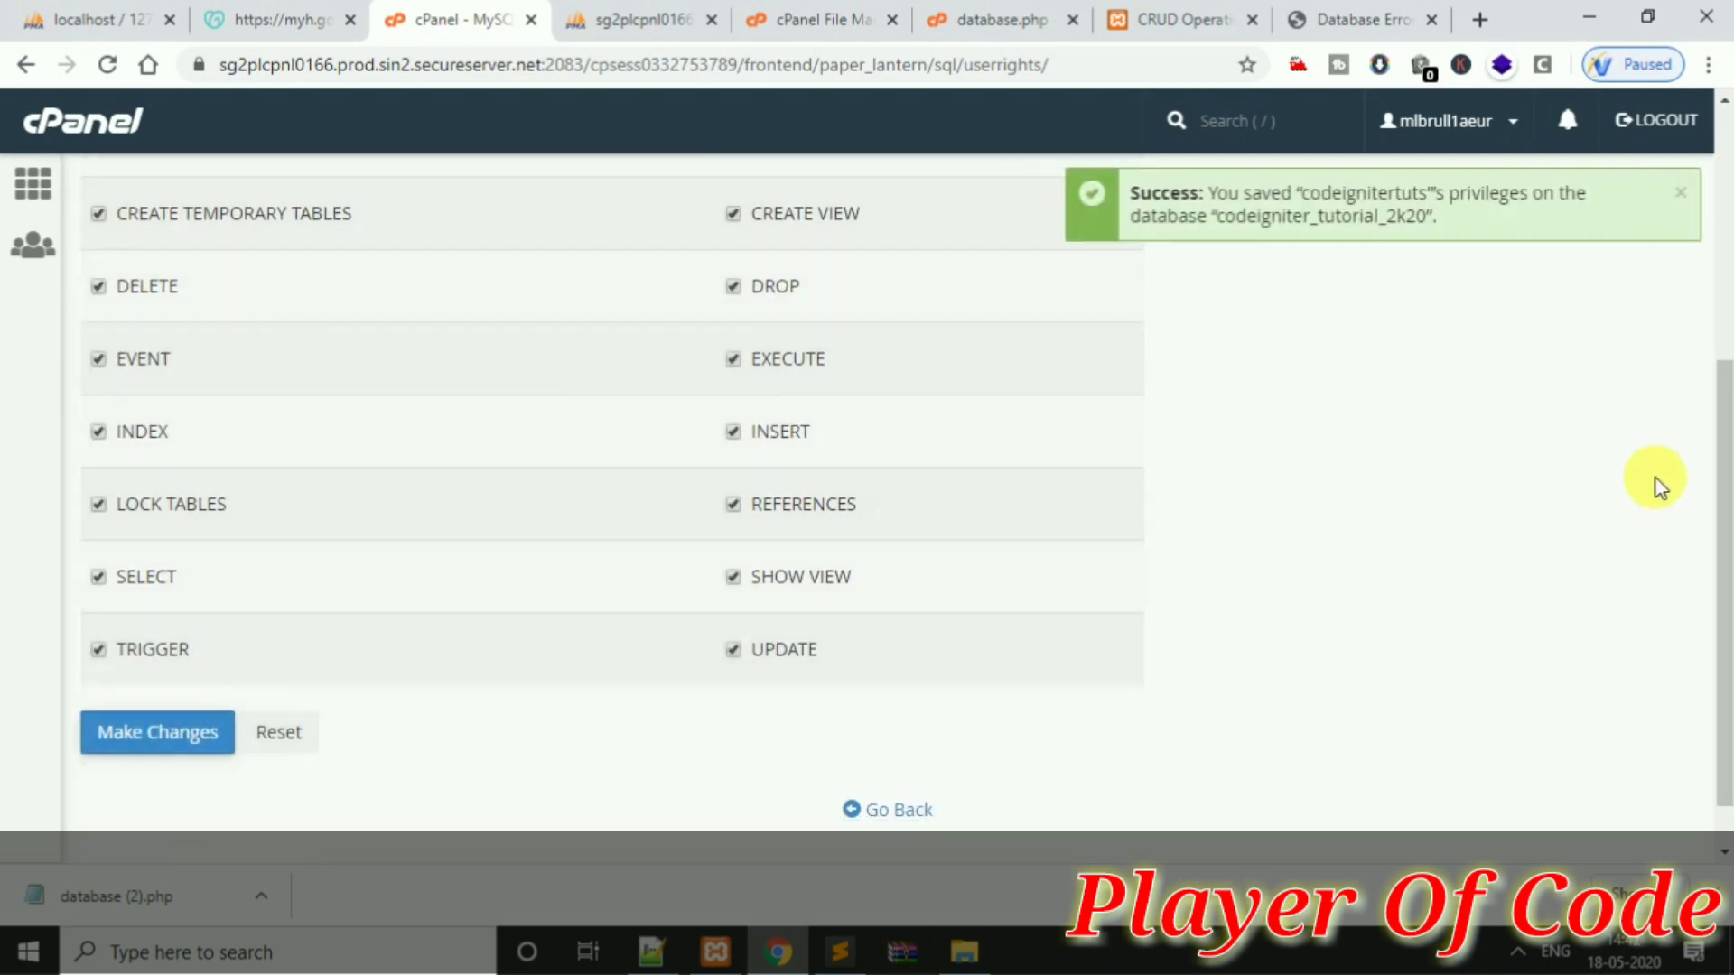
{"action": "left_click", "coordinate": [1328, 19]}
{"action": "key", "text": "F5"}
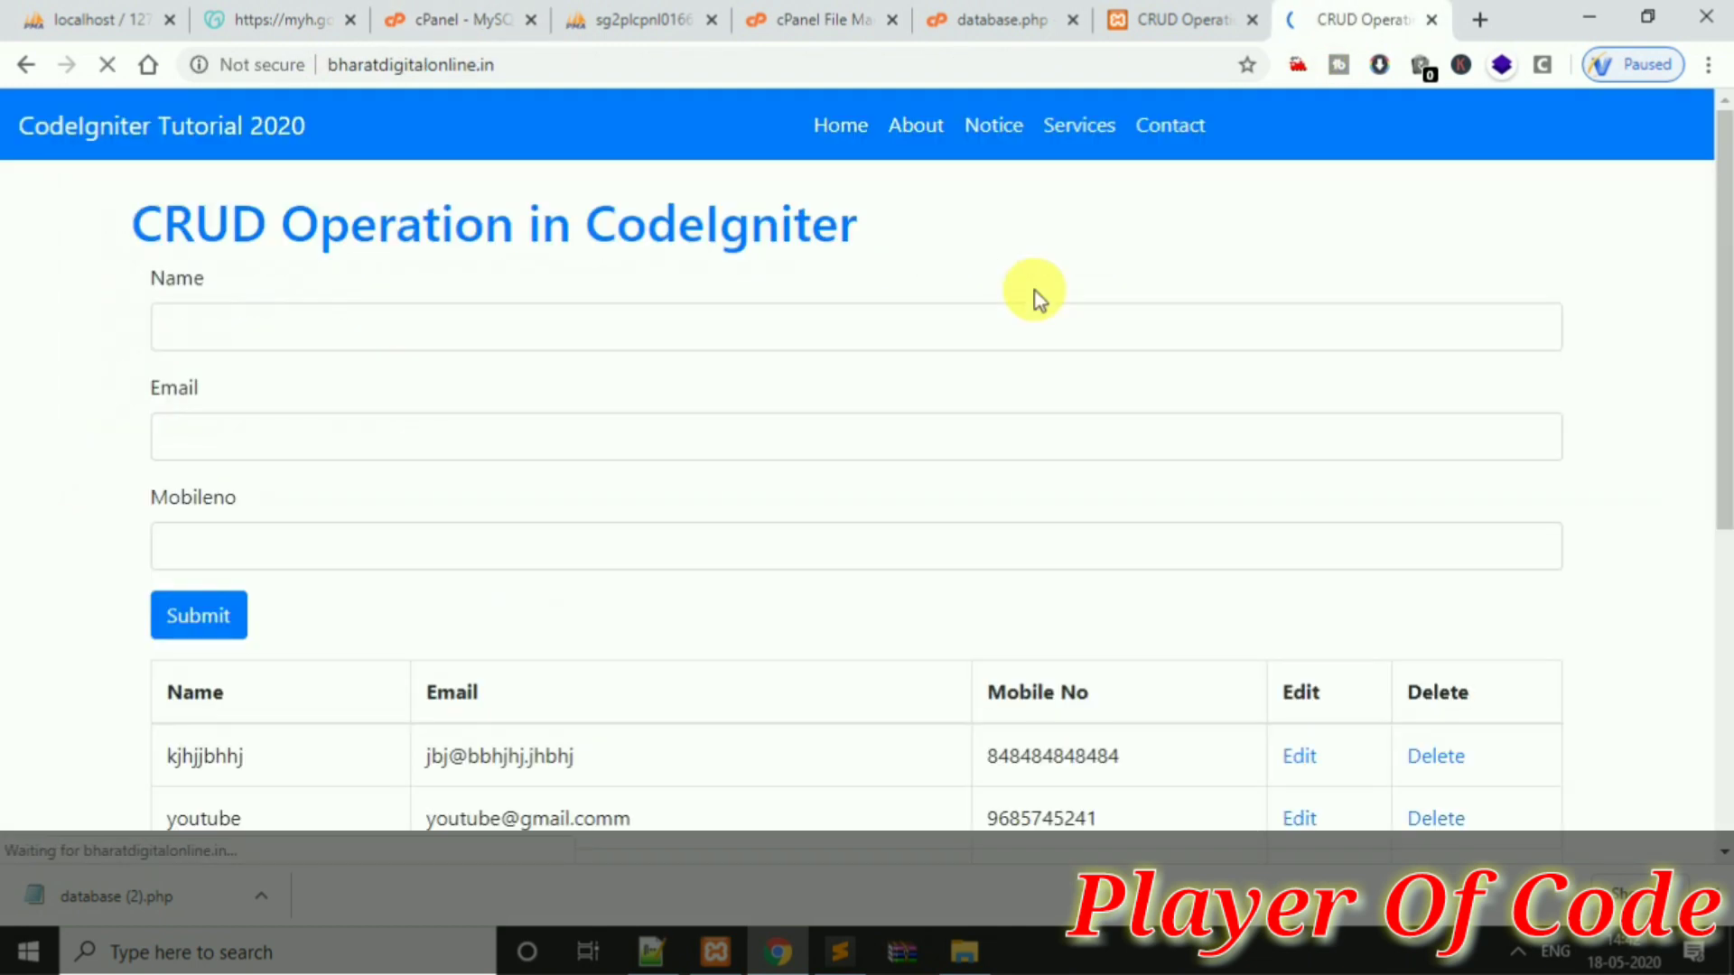
Submit a test record with a name, e-mail and mobile number, then dismiss the 'Successfully inserted' alert
{"action": "left_click", "coordinate": [1278, 338]}
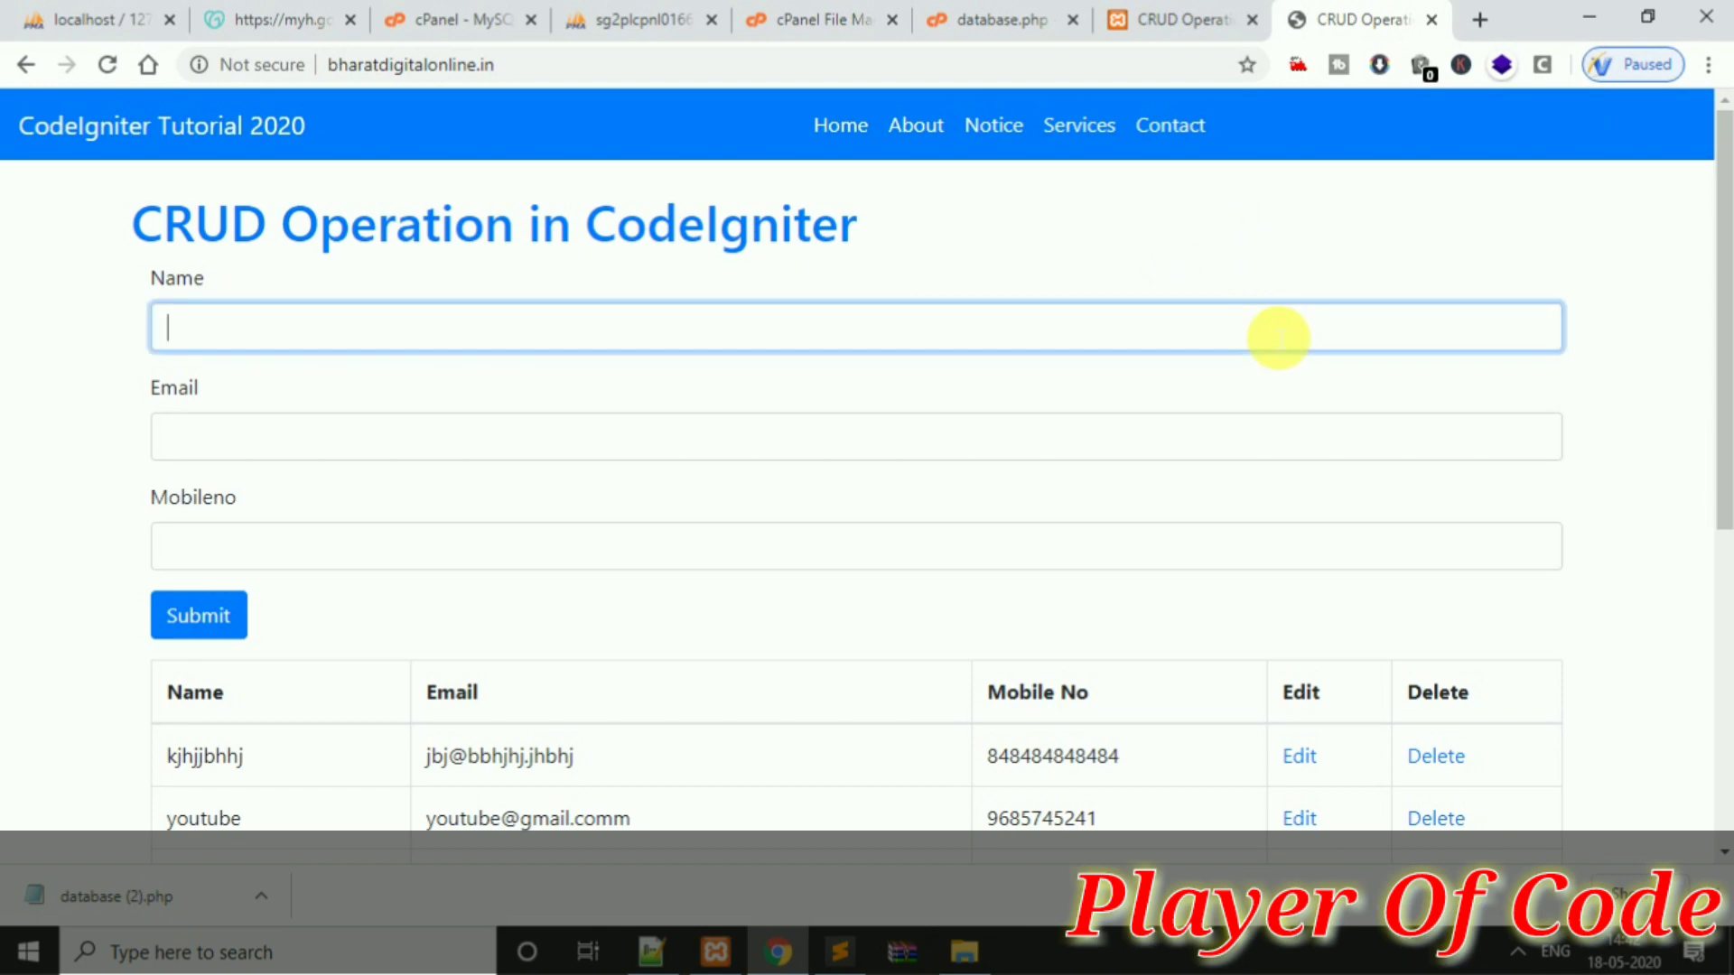
{"action": "left_click", "coordinate": [839, 952]}
{"action": "key", "text": "Return"}
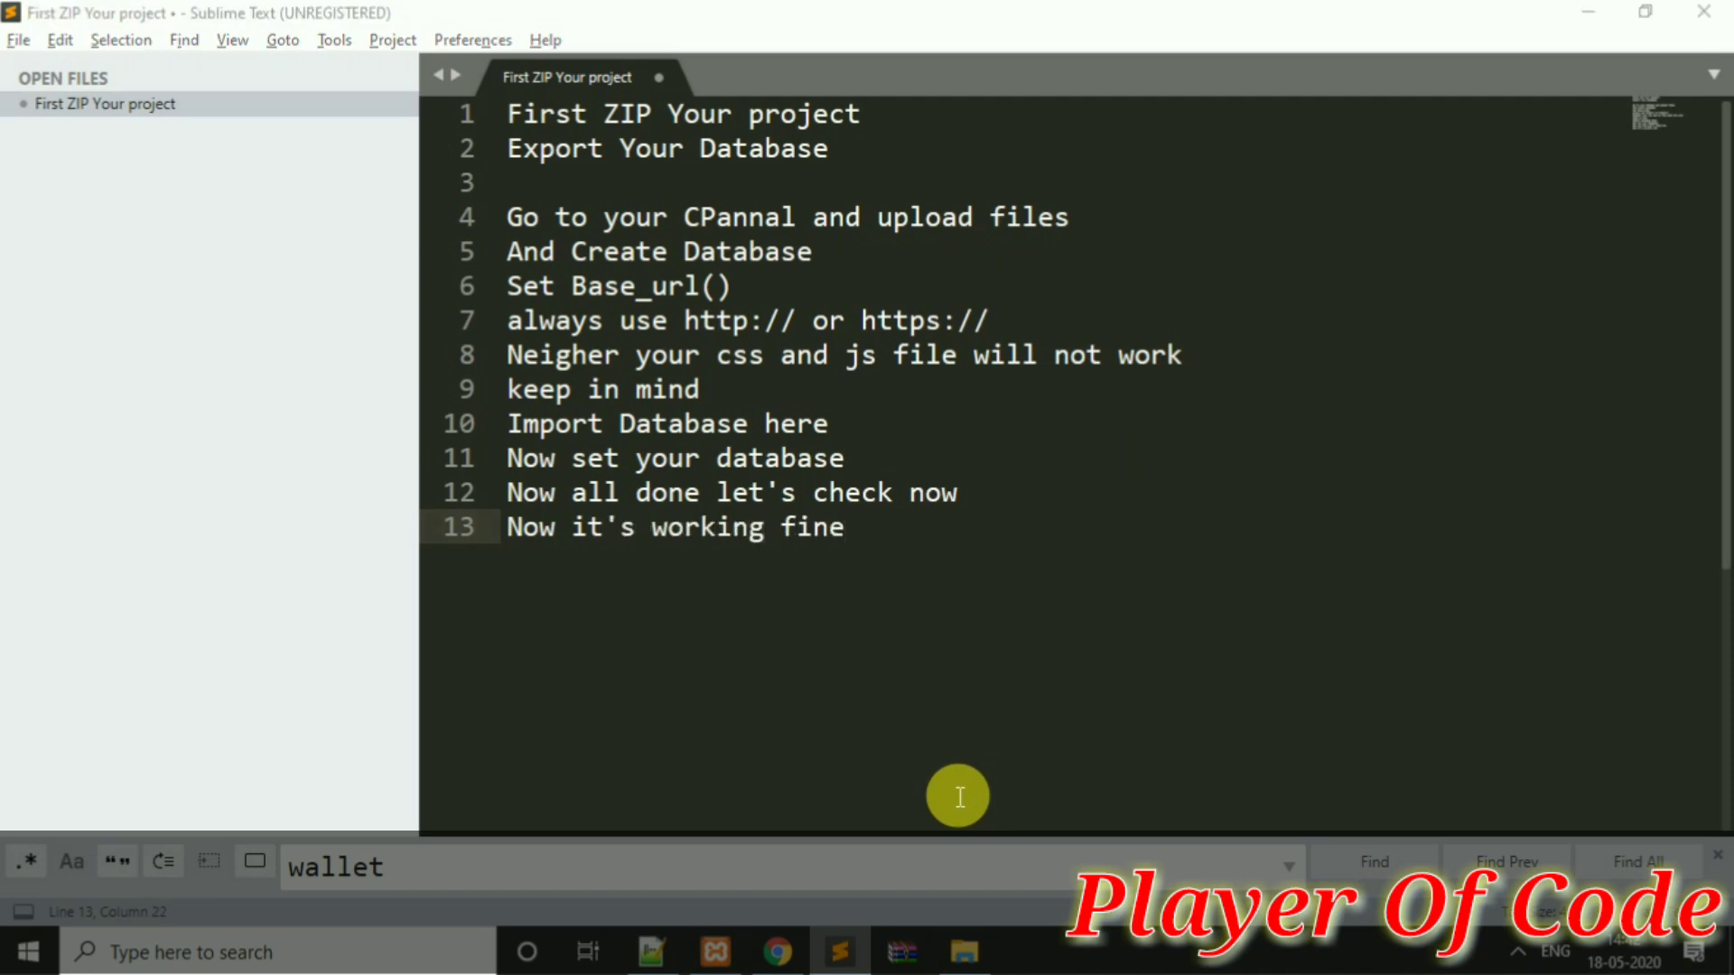
{"action": "key", "text": "alt+Tab"}
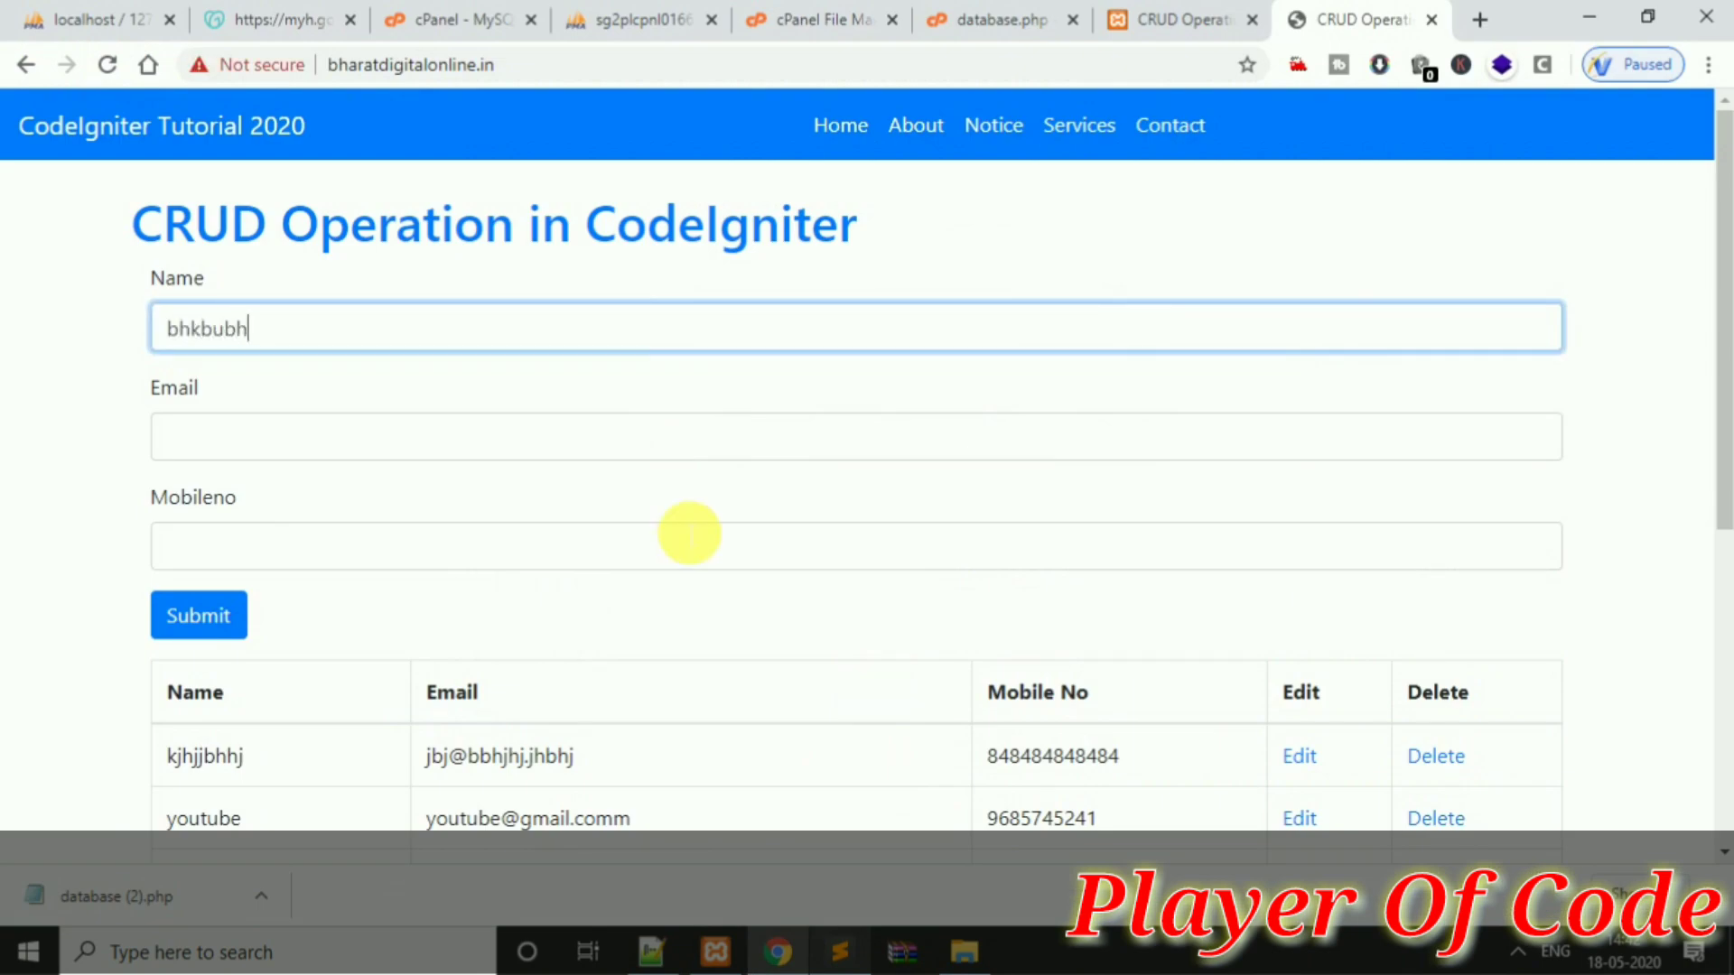
{"action": "key", "text": "Tab"}
{"action": "type", "text": "nb"}
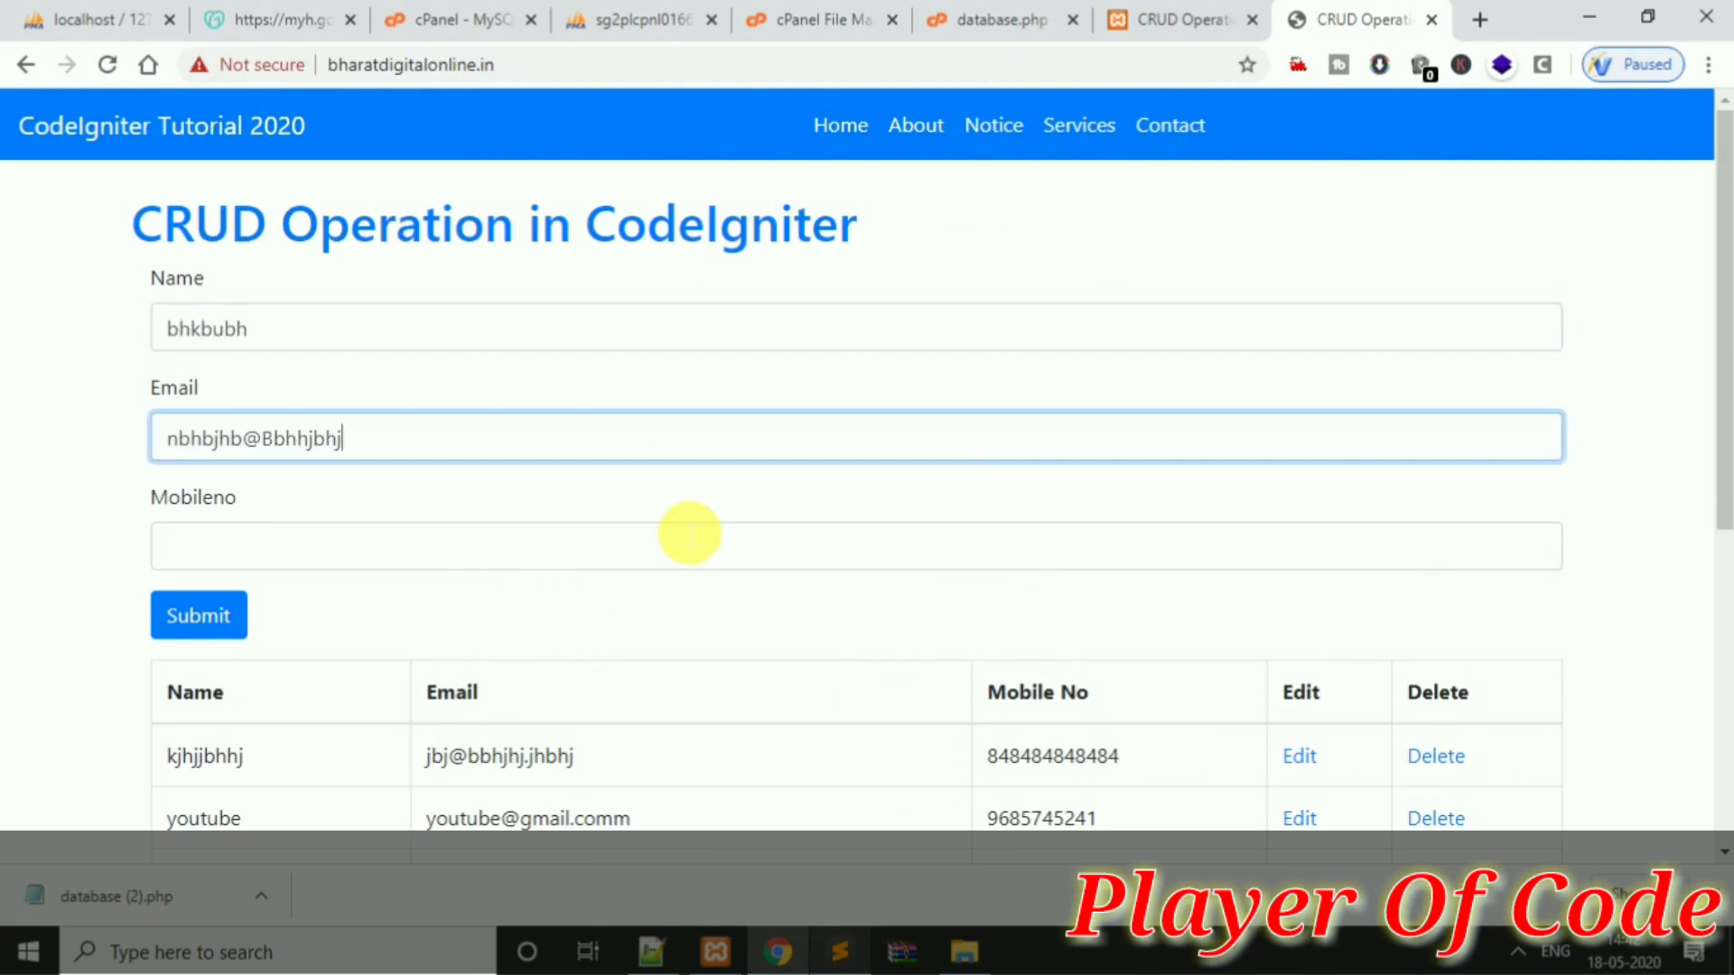
{"action": "type", "text": "hbjhb@Bbhhjbhj.kjbbi"}
{"action": "key", "text": "Tab"}
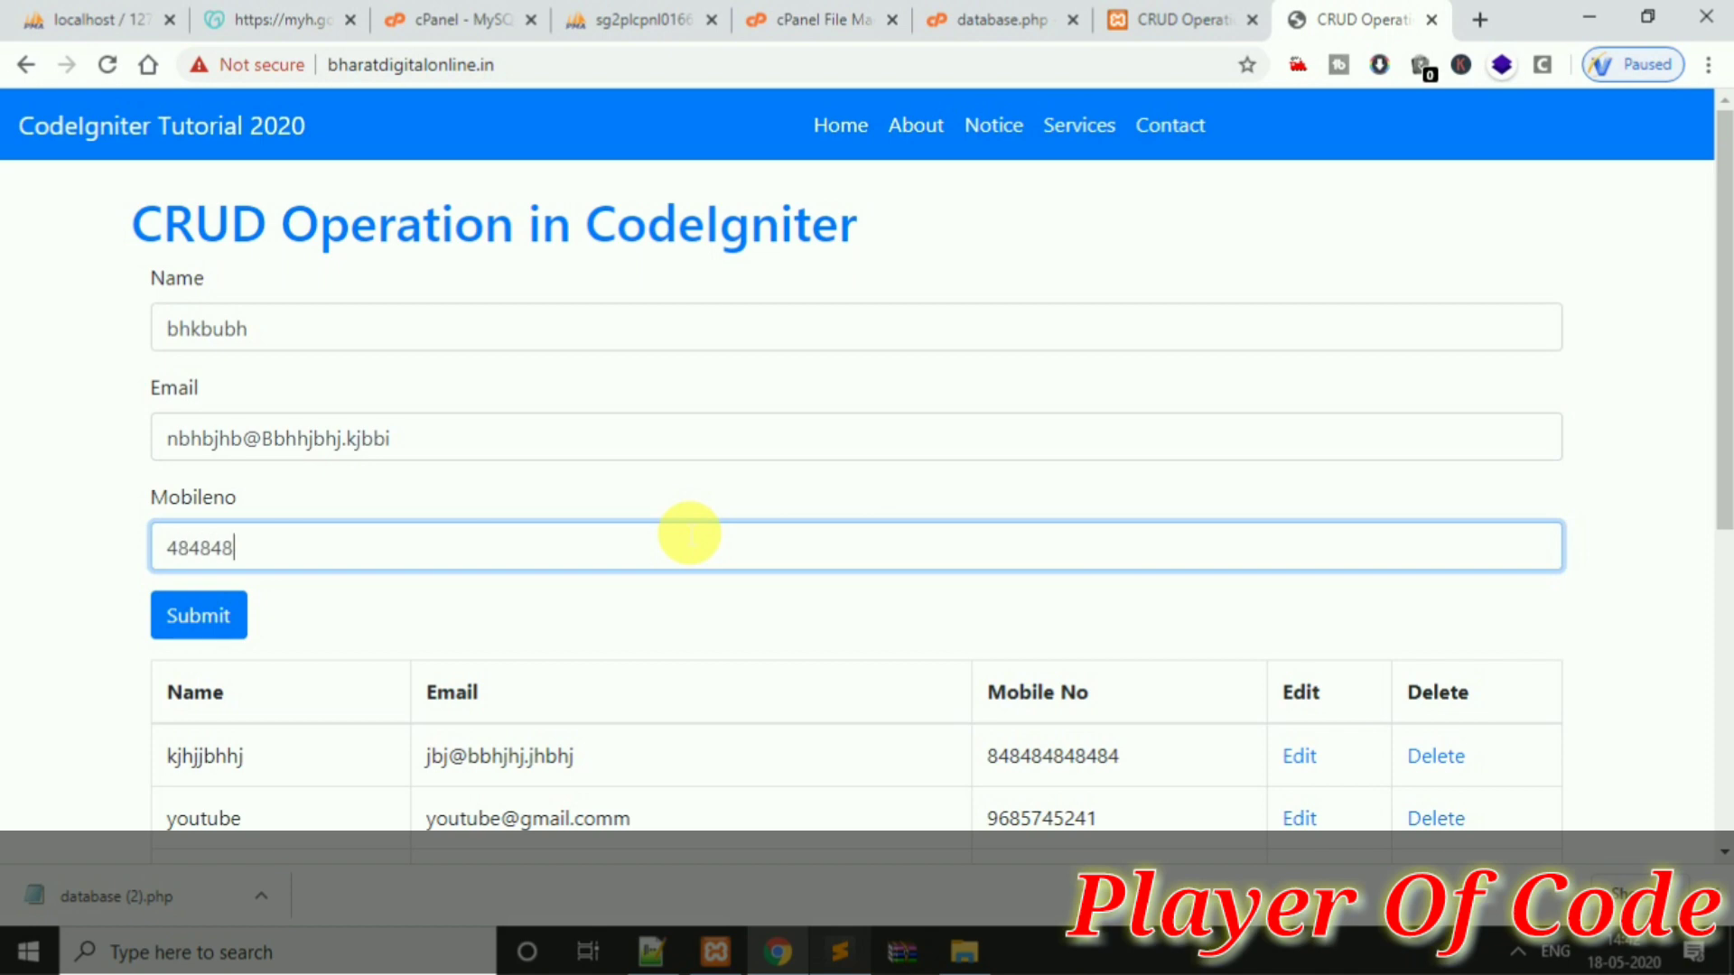
{"action": "type", "text": "4848484848"}
{"action": "left_click", "coordinate": [195, 614]}
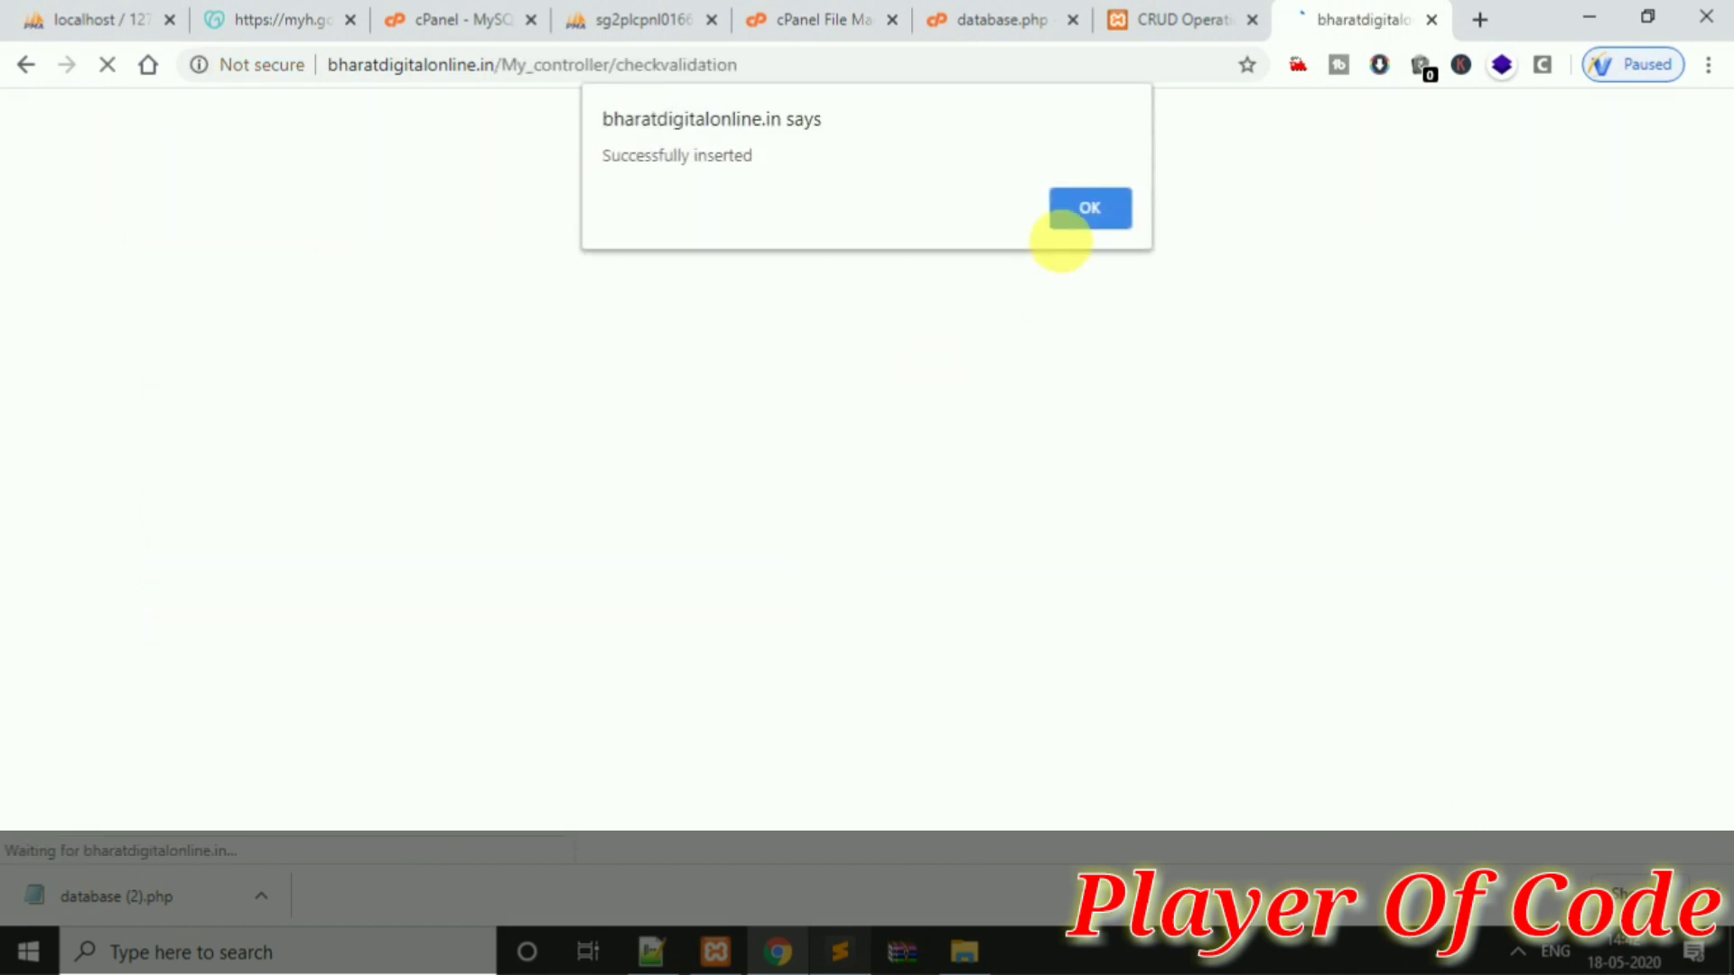
{"action": "left_click", "coordinate": [1117, 213]}
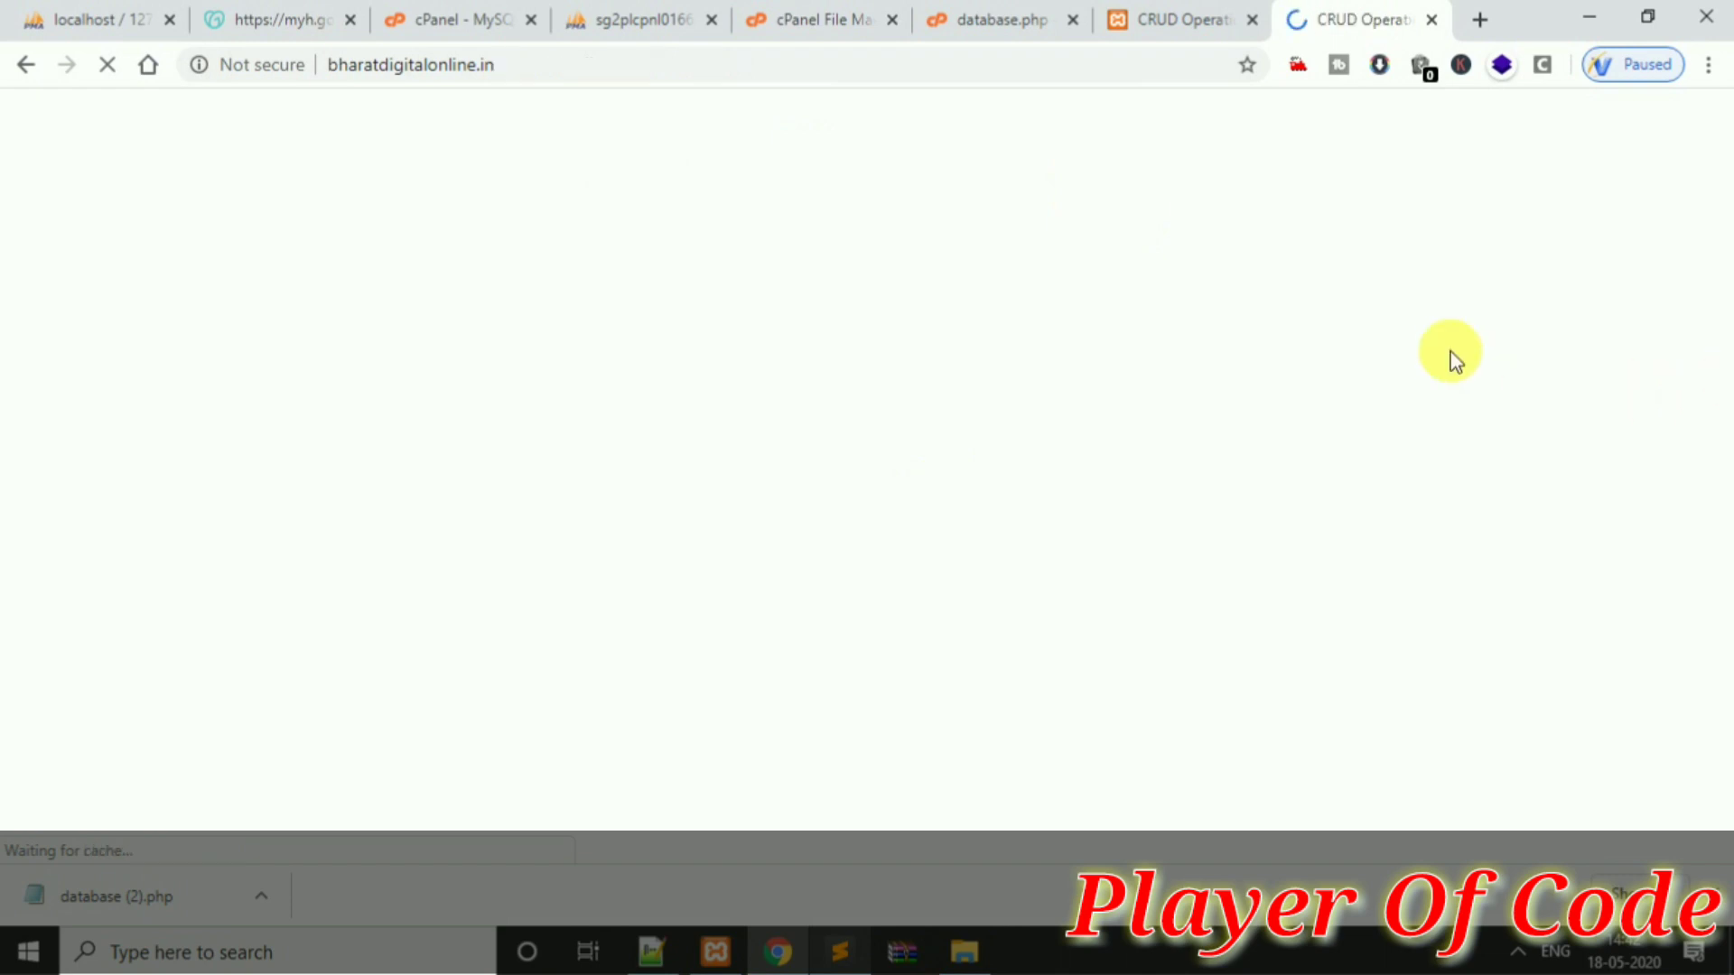
{"action": "left_click_drag", "start_coordinate": [1725, 262], "coordinate": [1725, 388]}
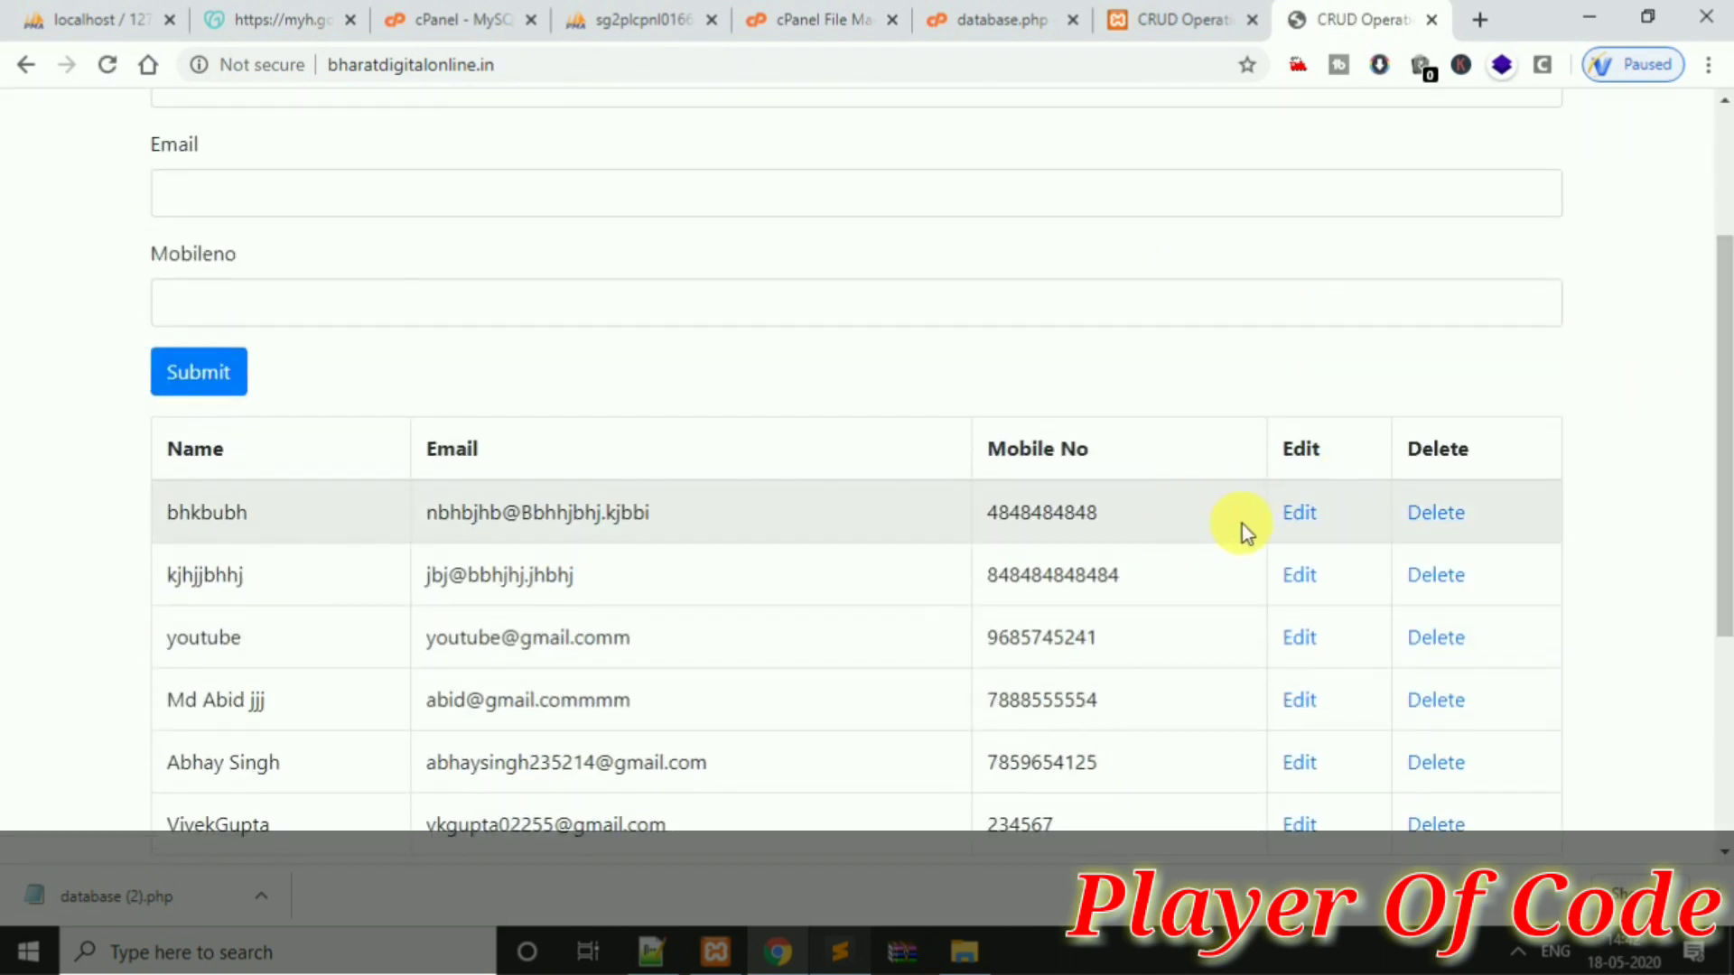
Rename the newest record to 'dont forget to subscribe', update it, and dismiss the confirmation
{"action": "left_click", "coordinate": [1314, 515]}
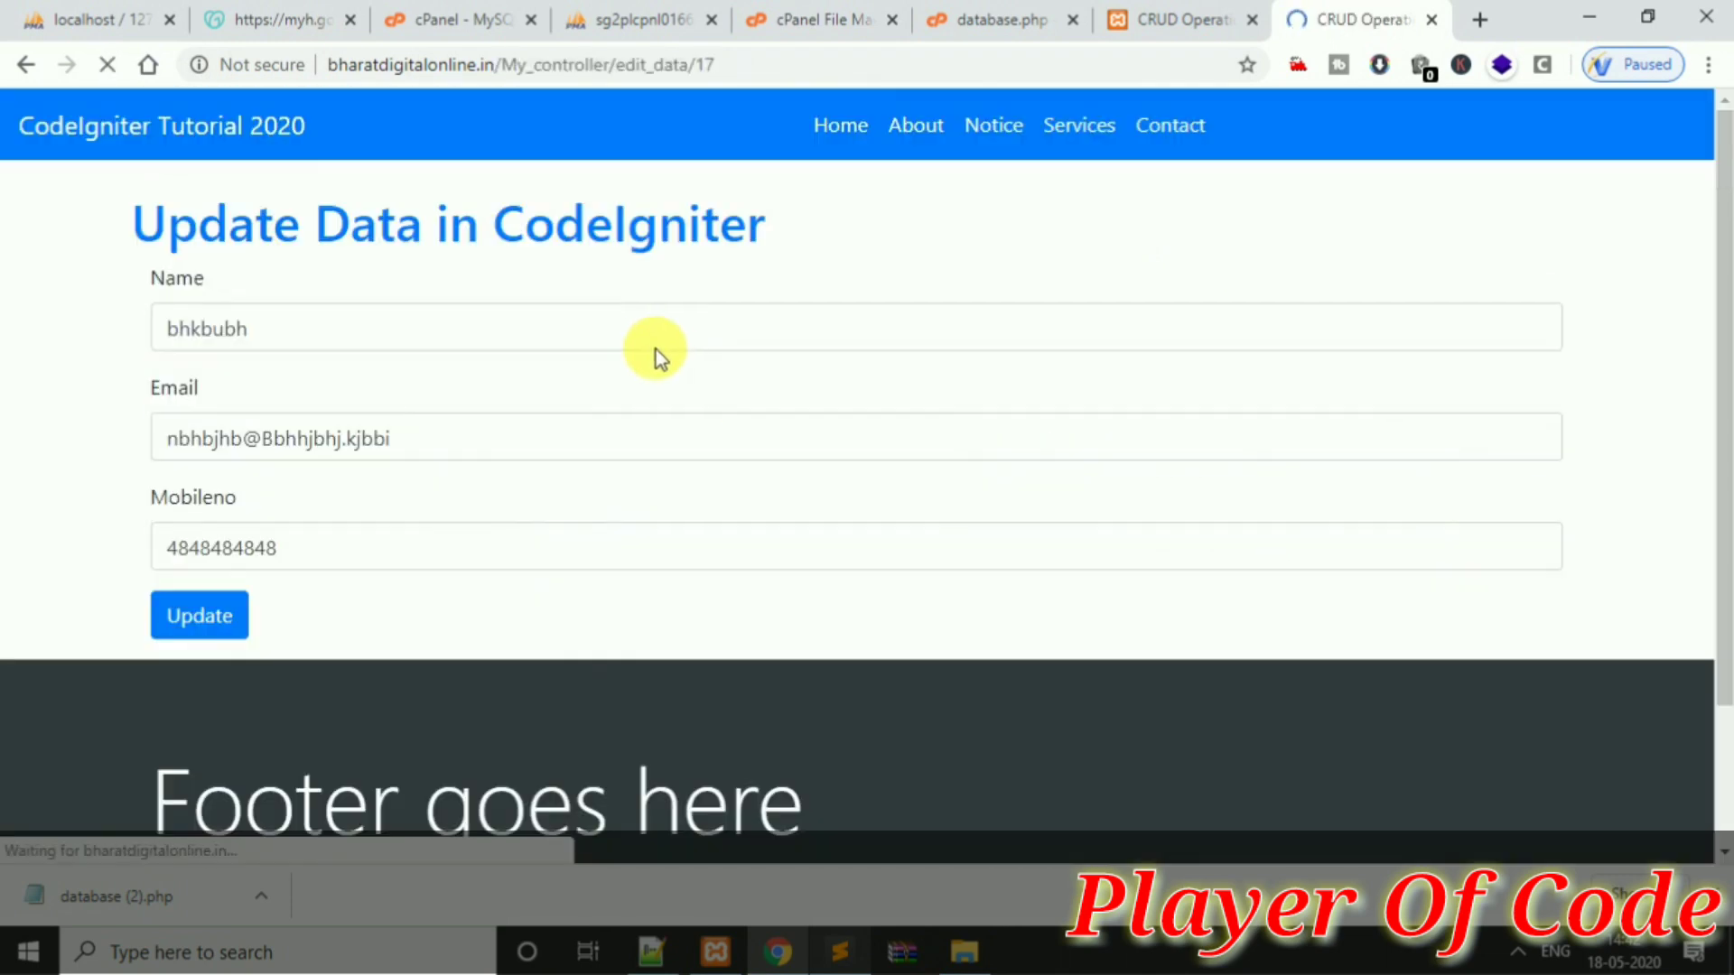
{"action": "left_click_drag", "start_coordinate": [289, 327], "coordinate": [25, 322]}
{"action": "type", "text": "don"}
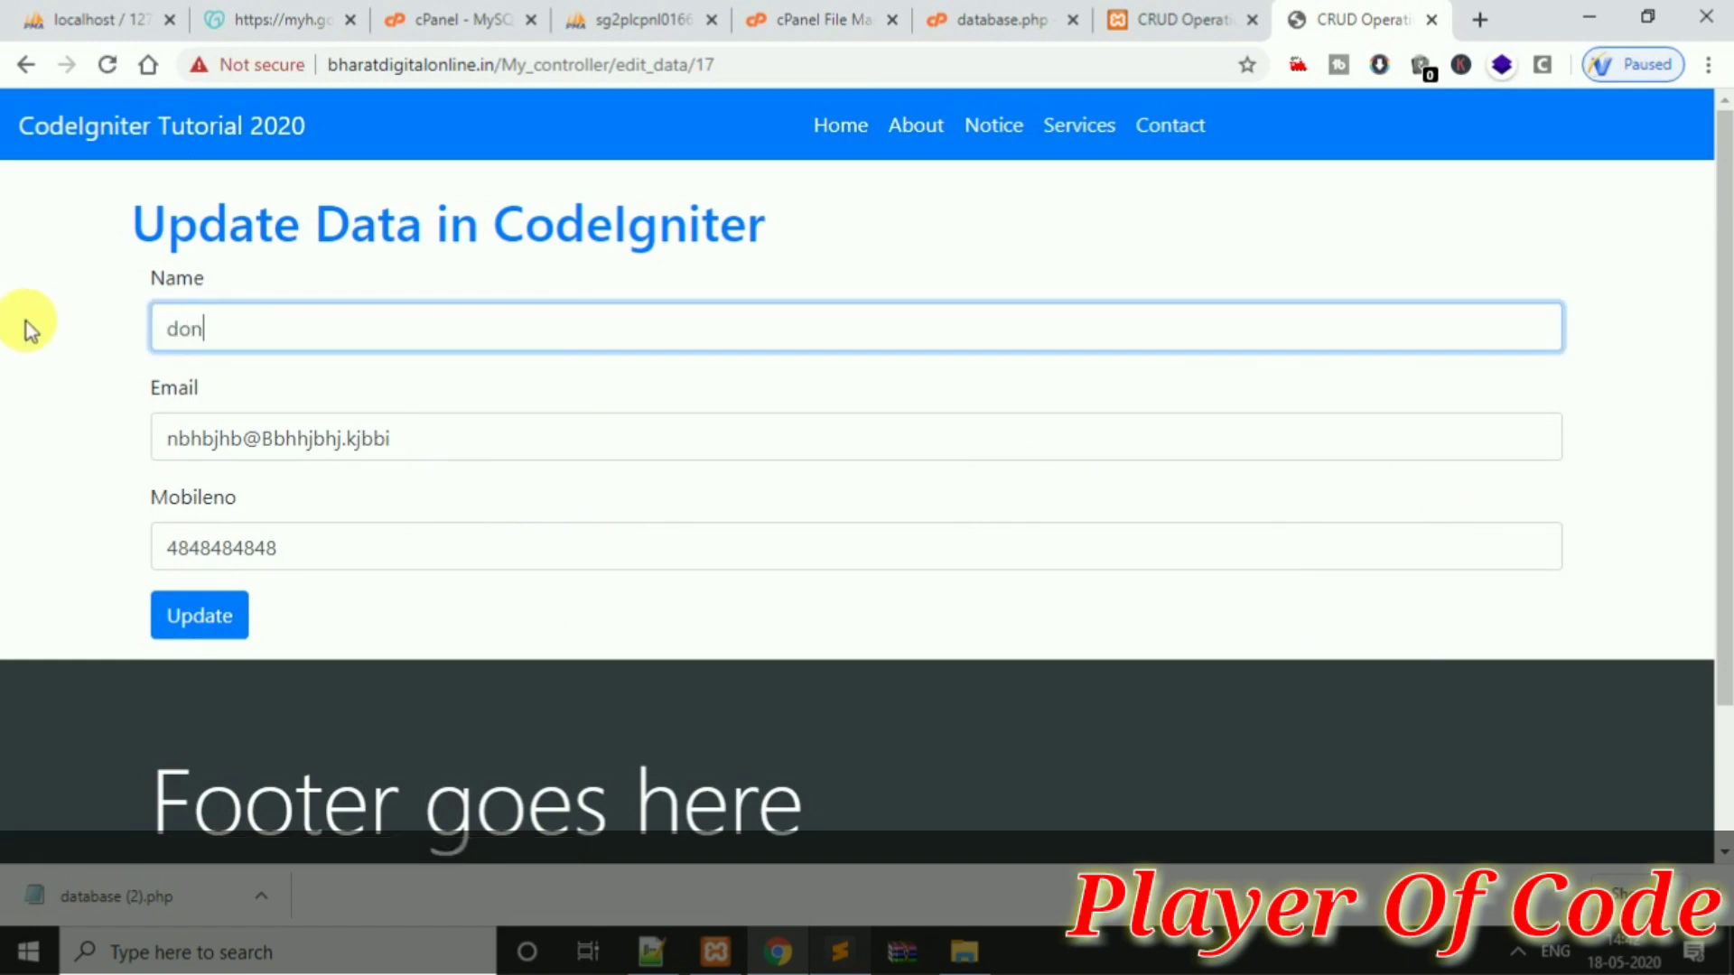
{"action": "type", "text": "t forget to subscribe"}
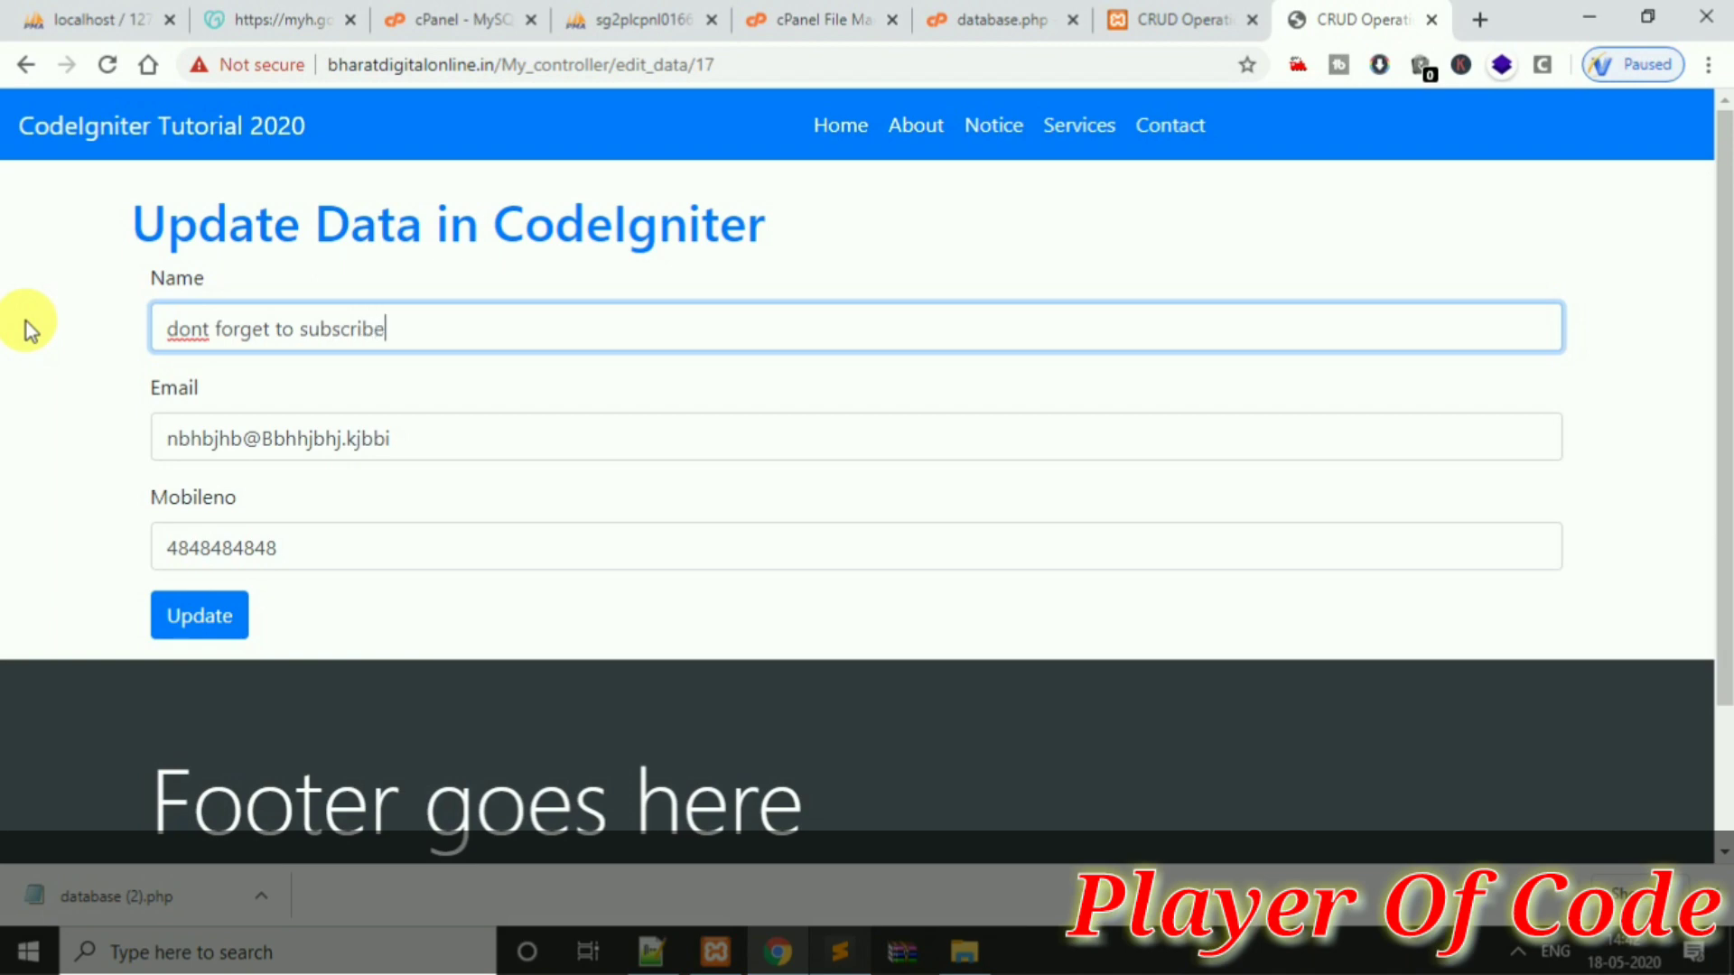
{"action": "left_click", "coordinate": [199, 615]}
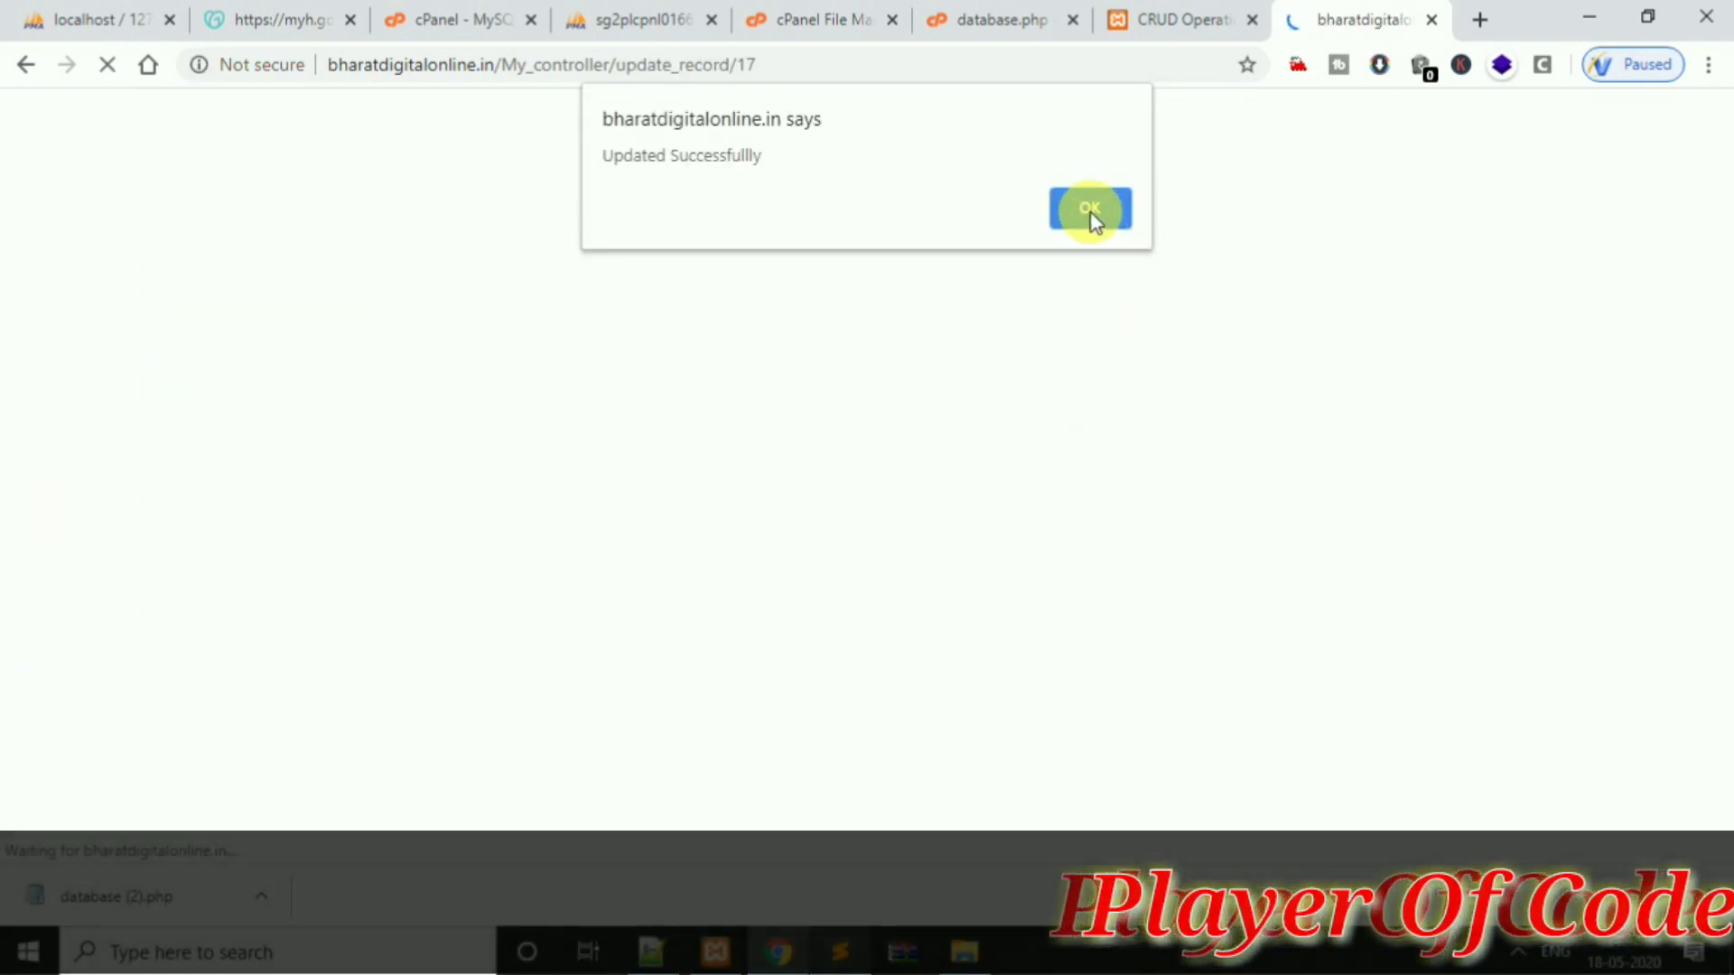
{"action": "left_click", "coordinate": [1091, 213]}
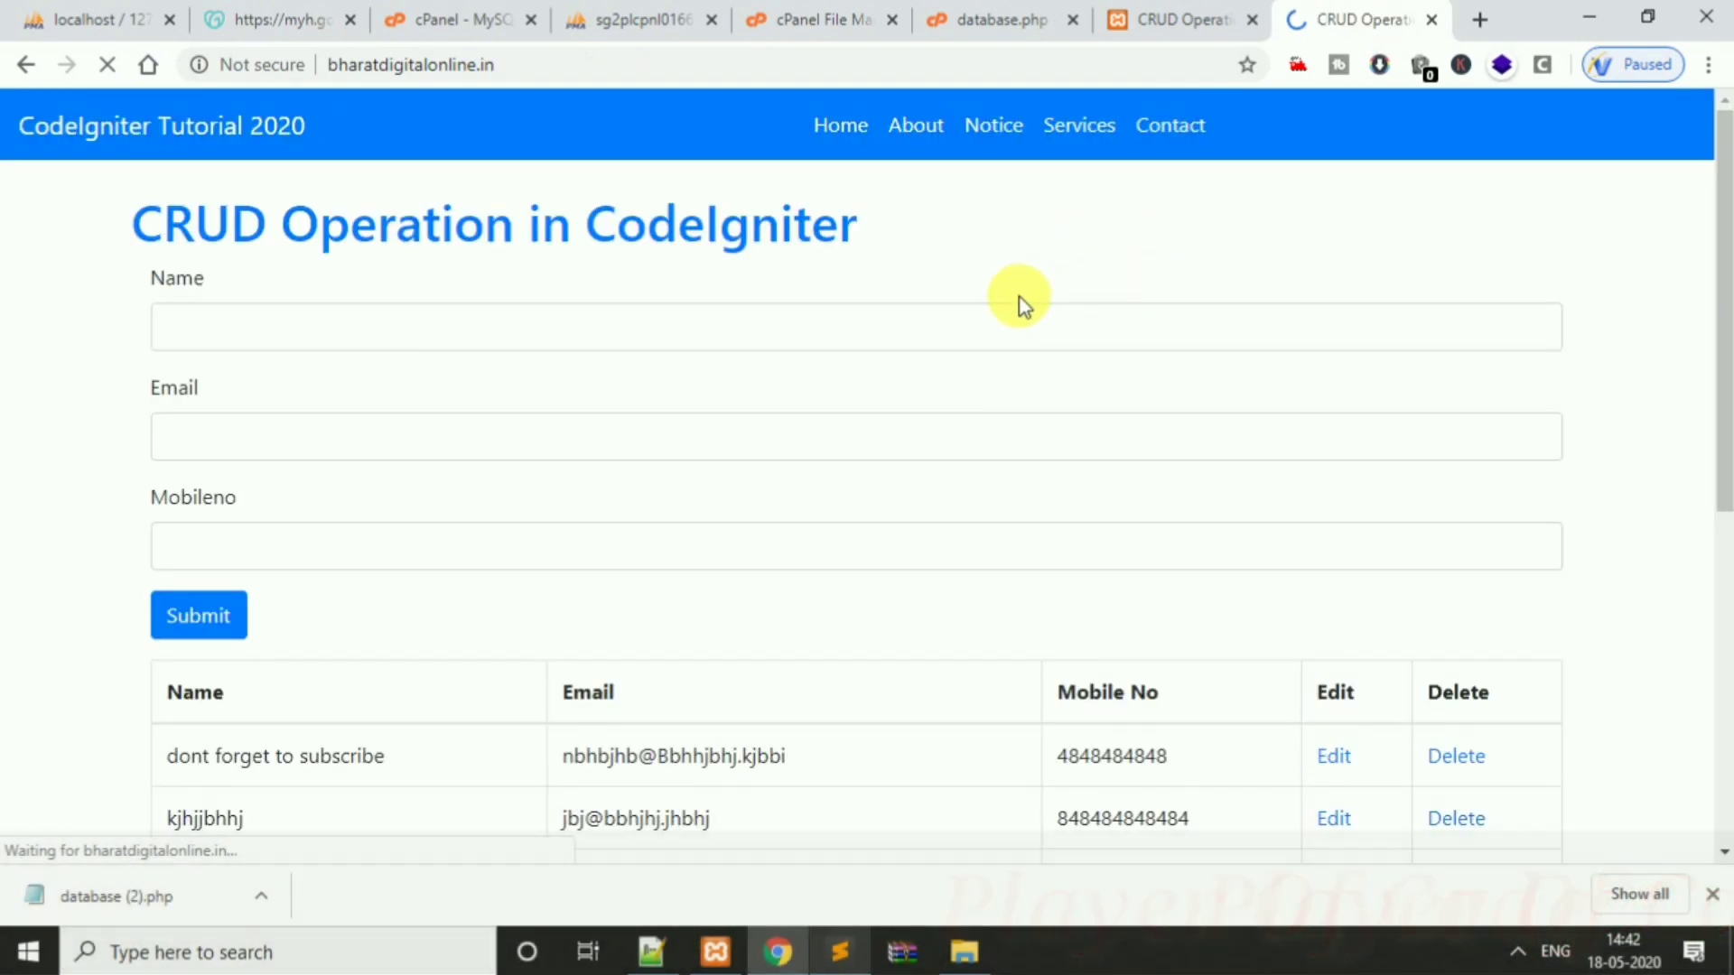